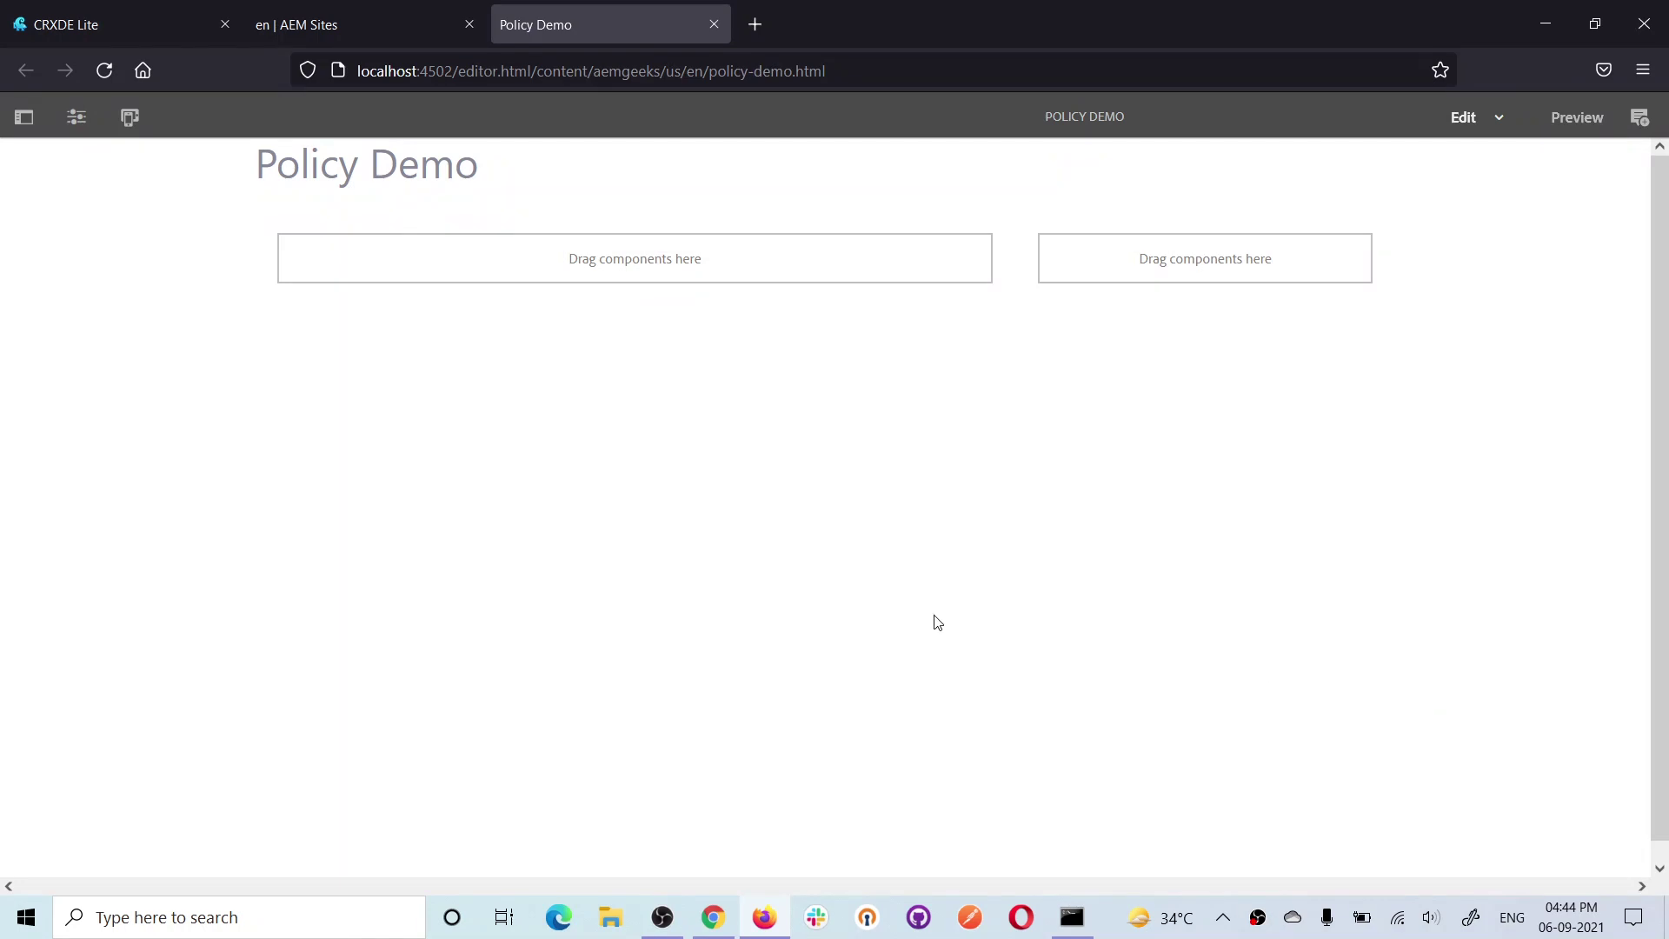
Inspect the available actions on the wide and narrow containers of the Policy Demo page.
click(607, 266)
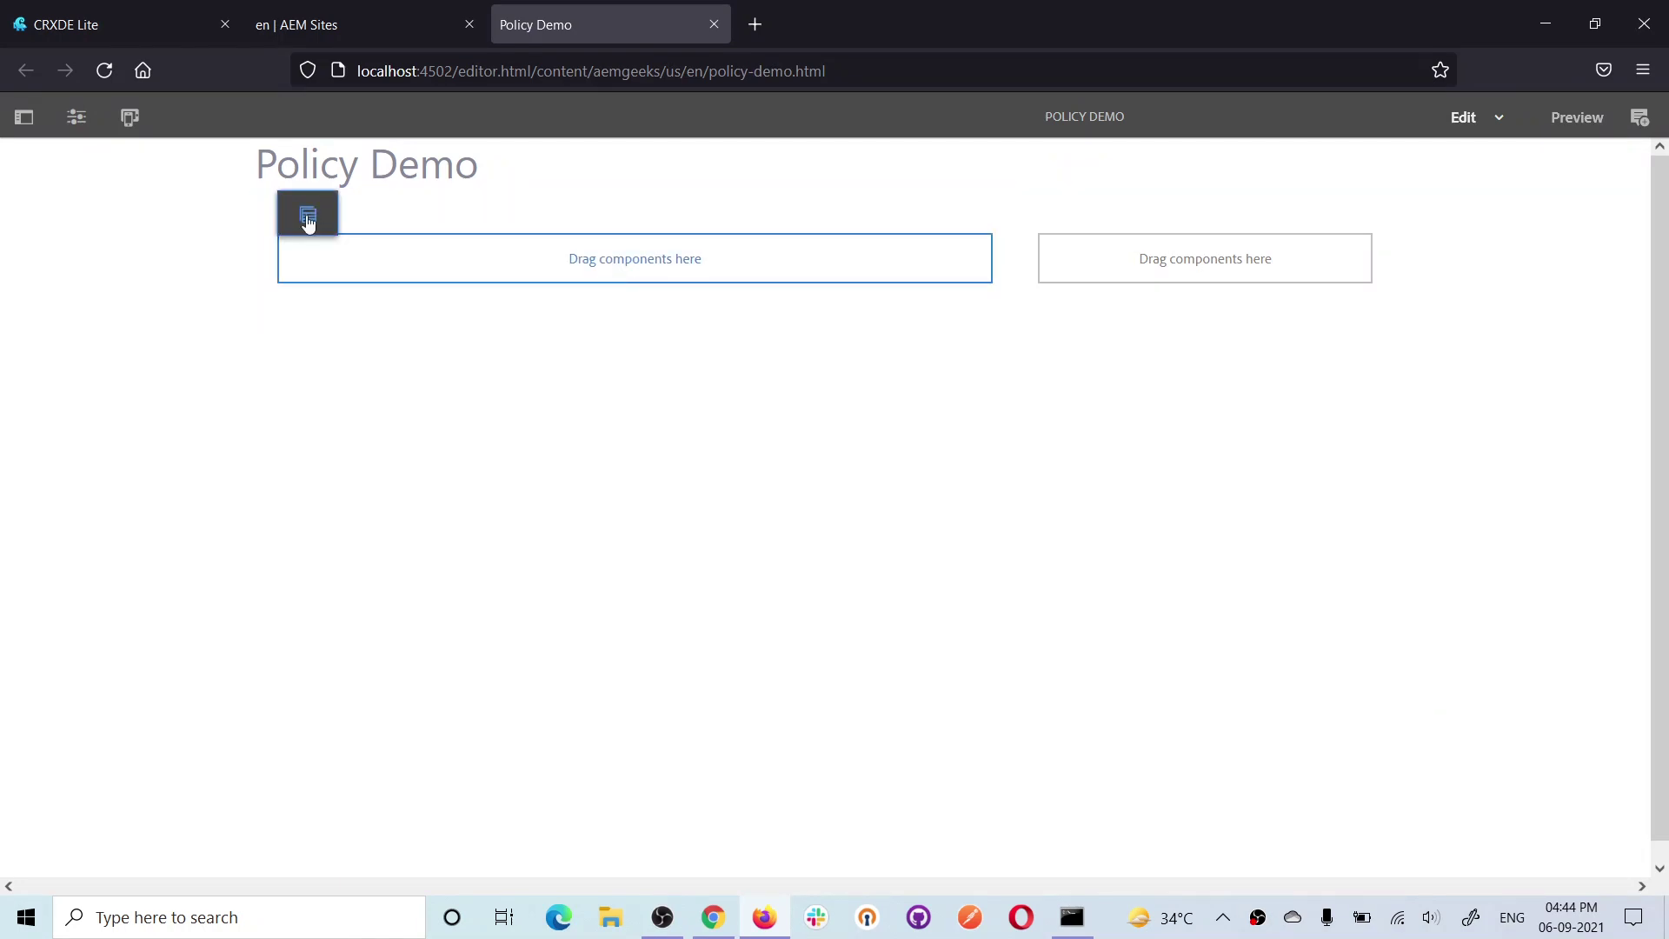
click(1110, 259)
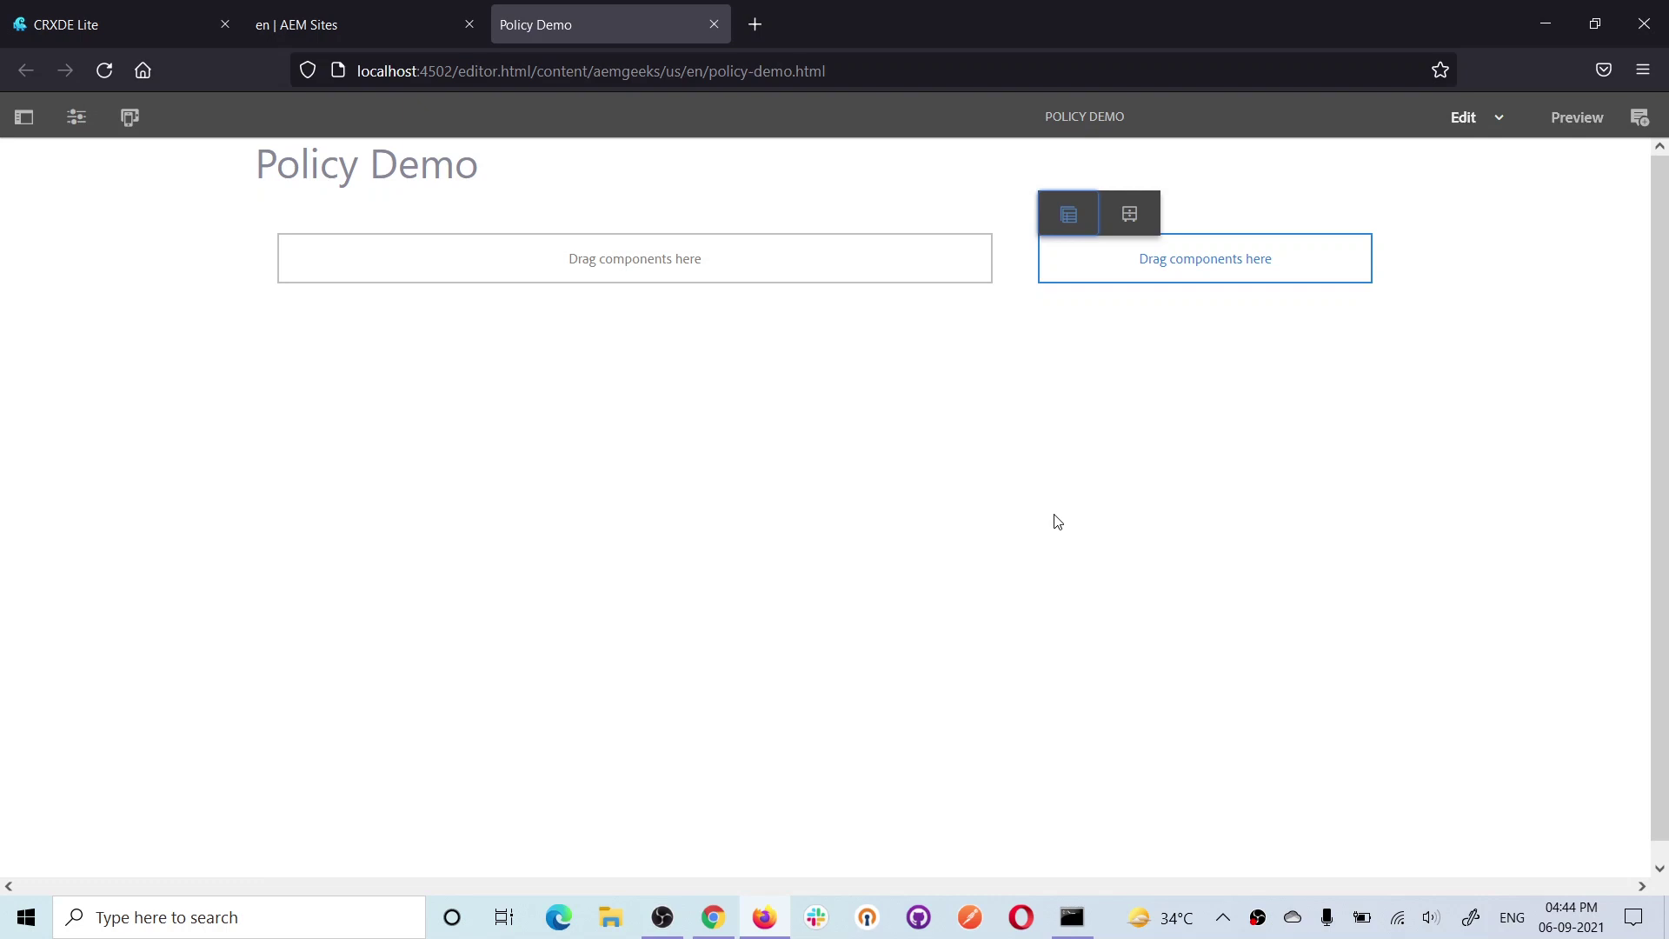
click(1007, 524)
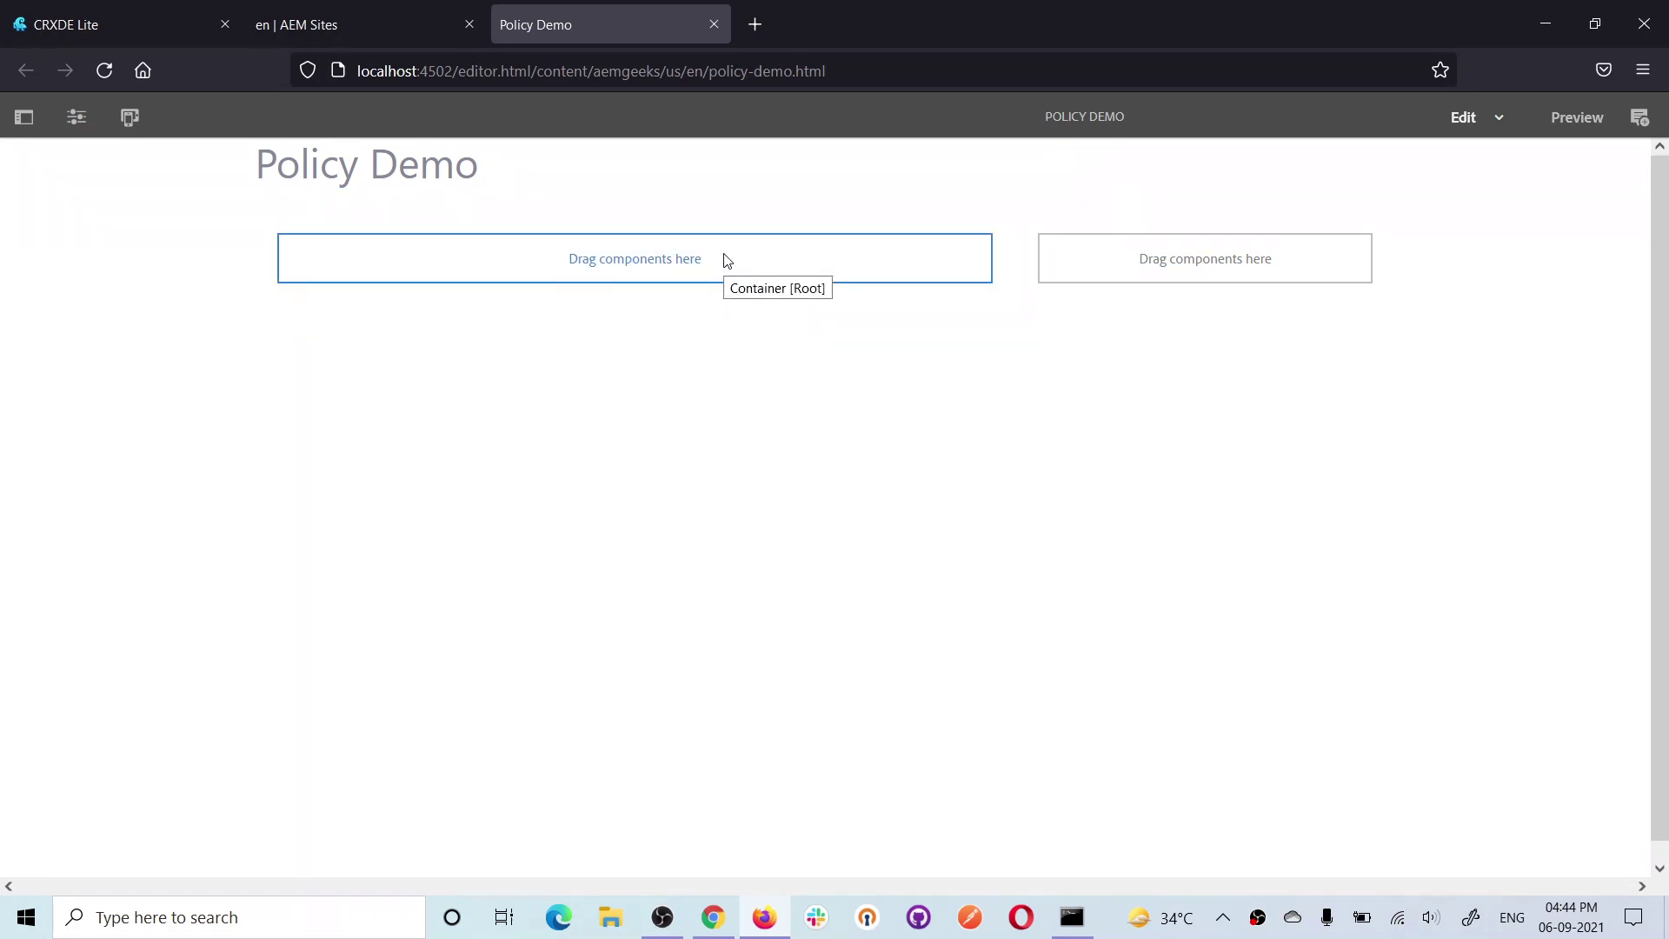
Open the Geeks Template from the AEM GEEKS templates folder for editing.
click(377, 13)
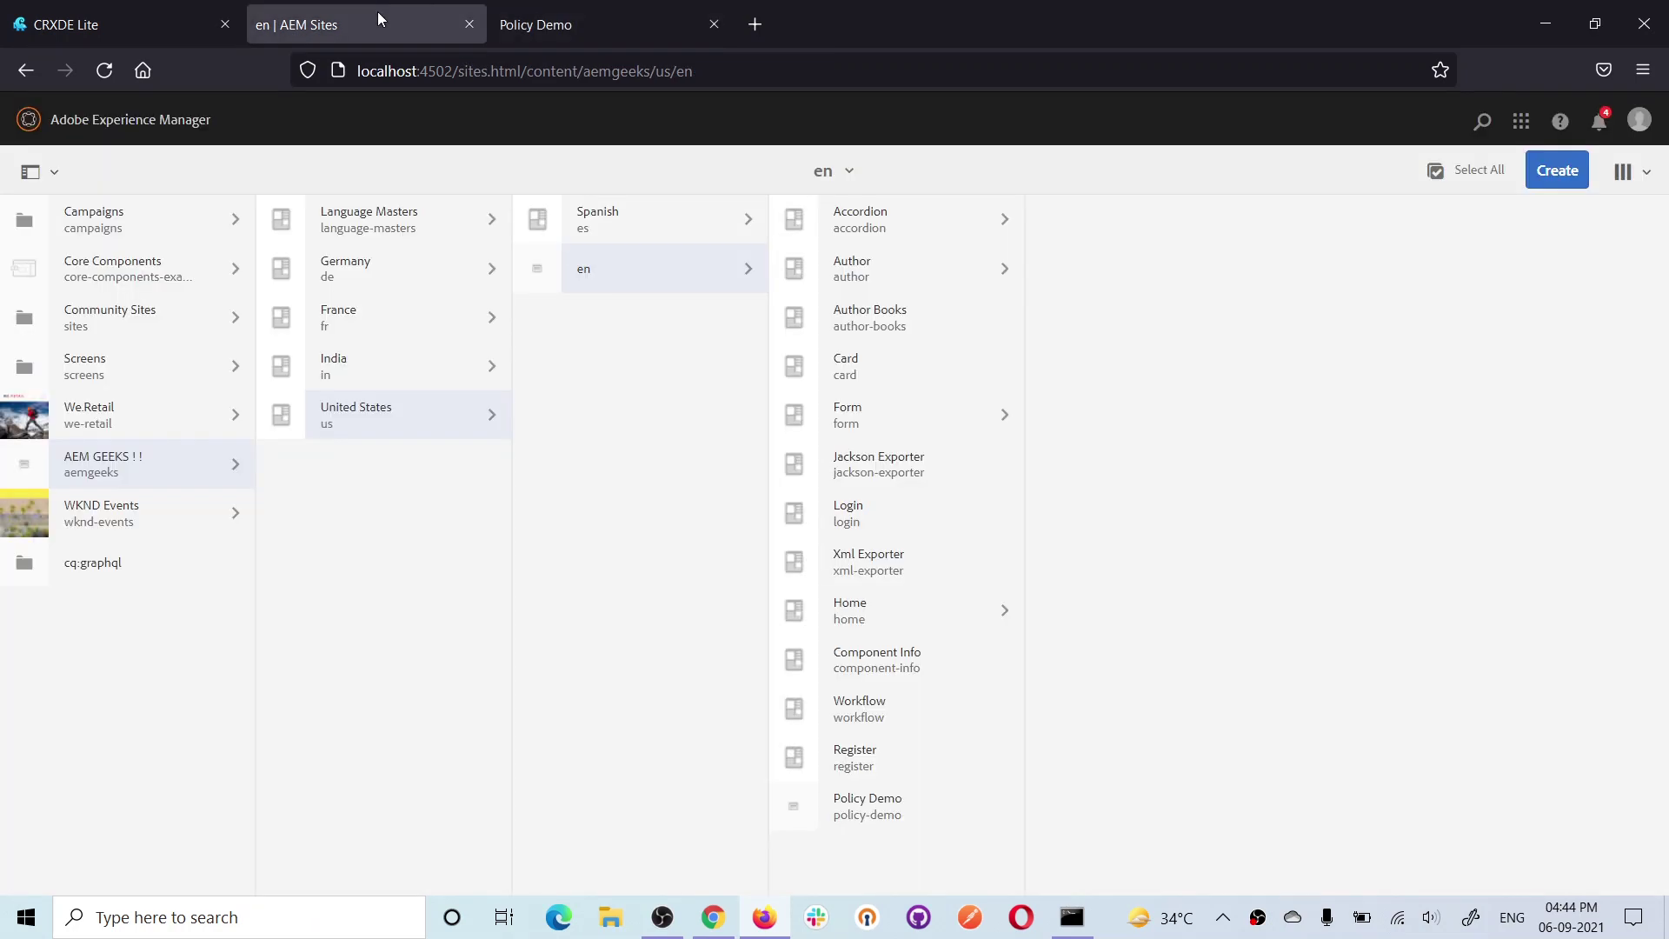
click(99, 123)
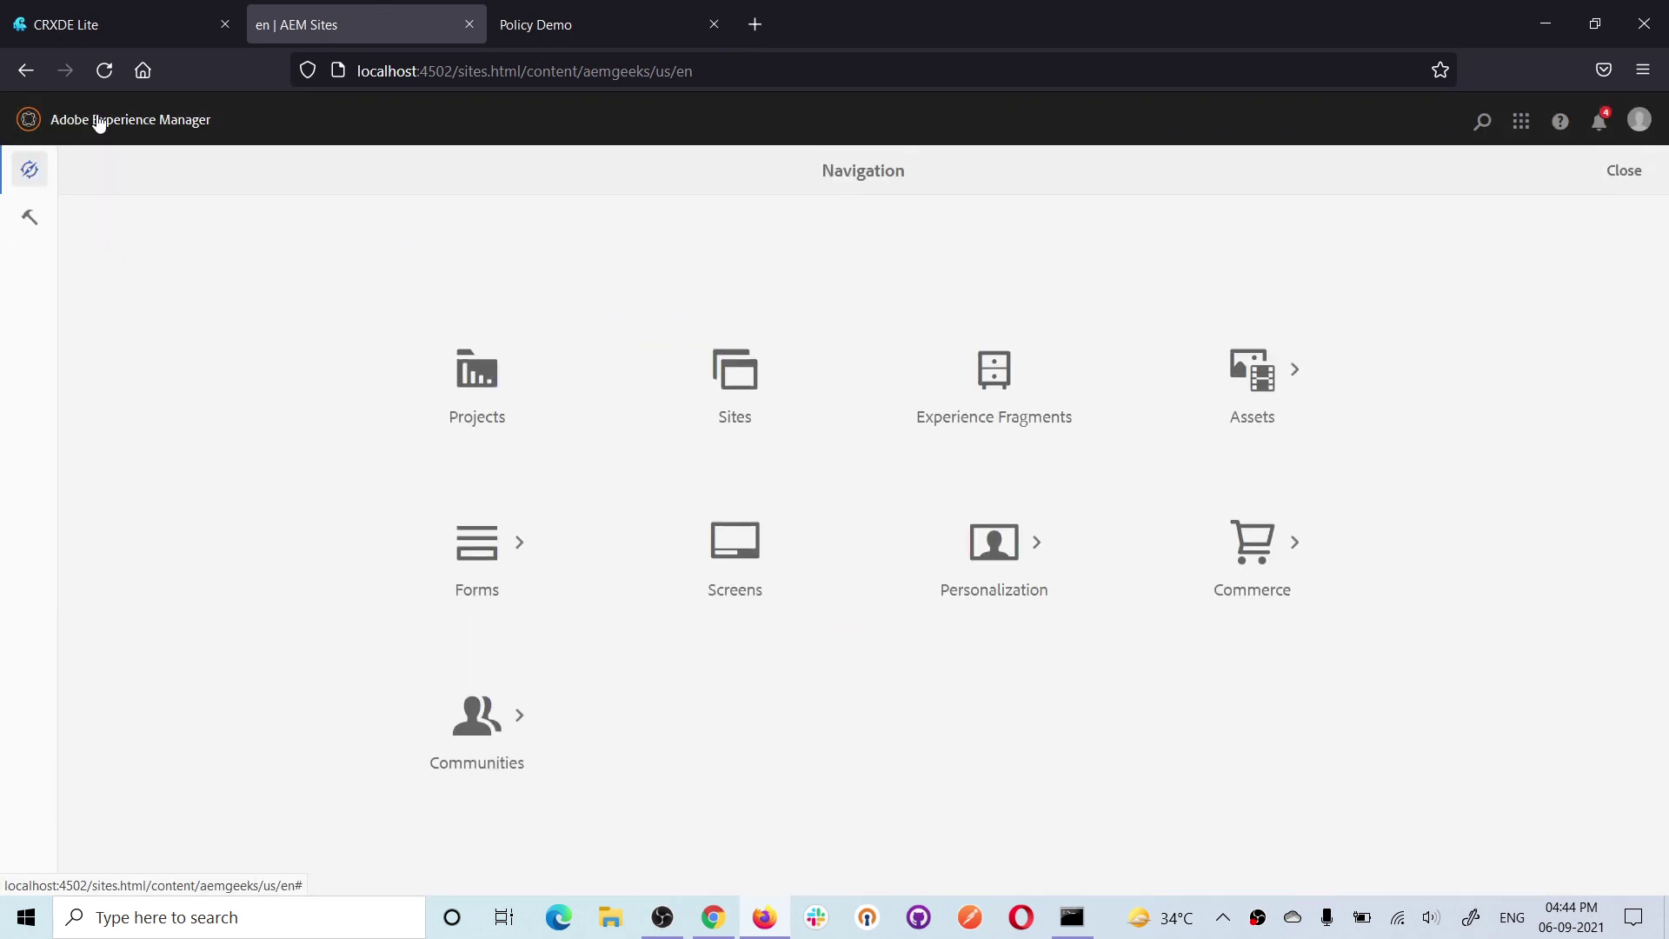
click(29, 217)
click(1367, 353)
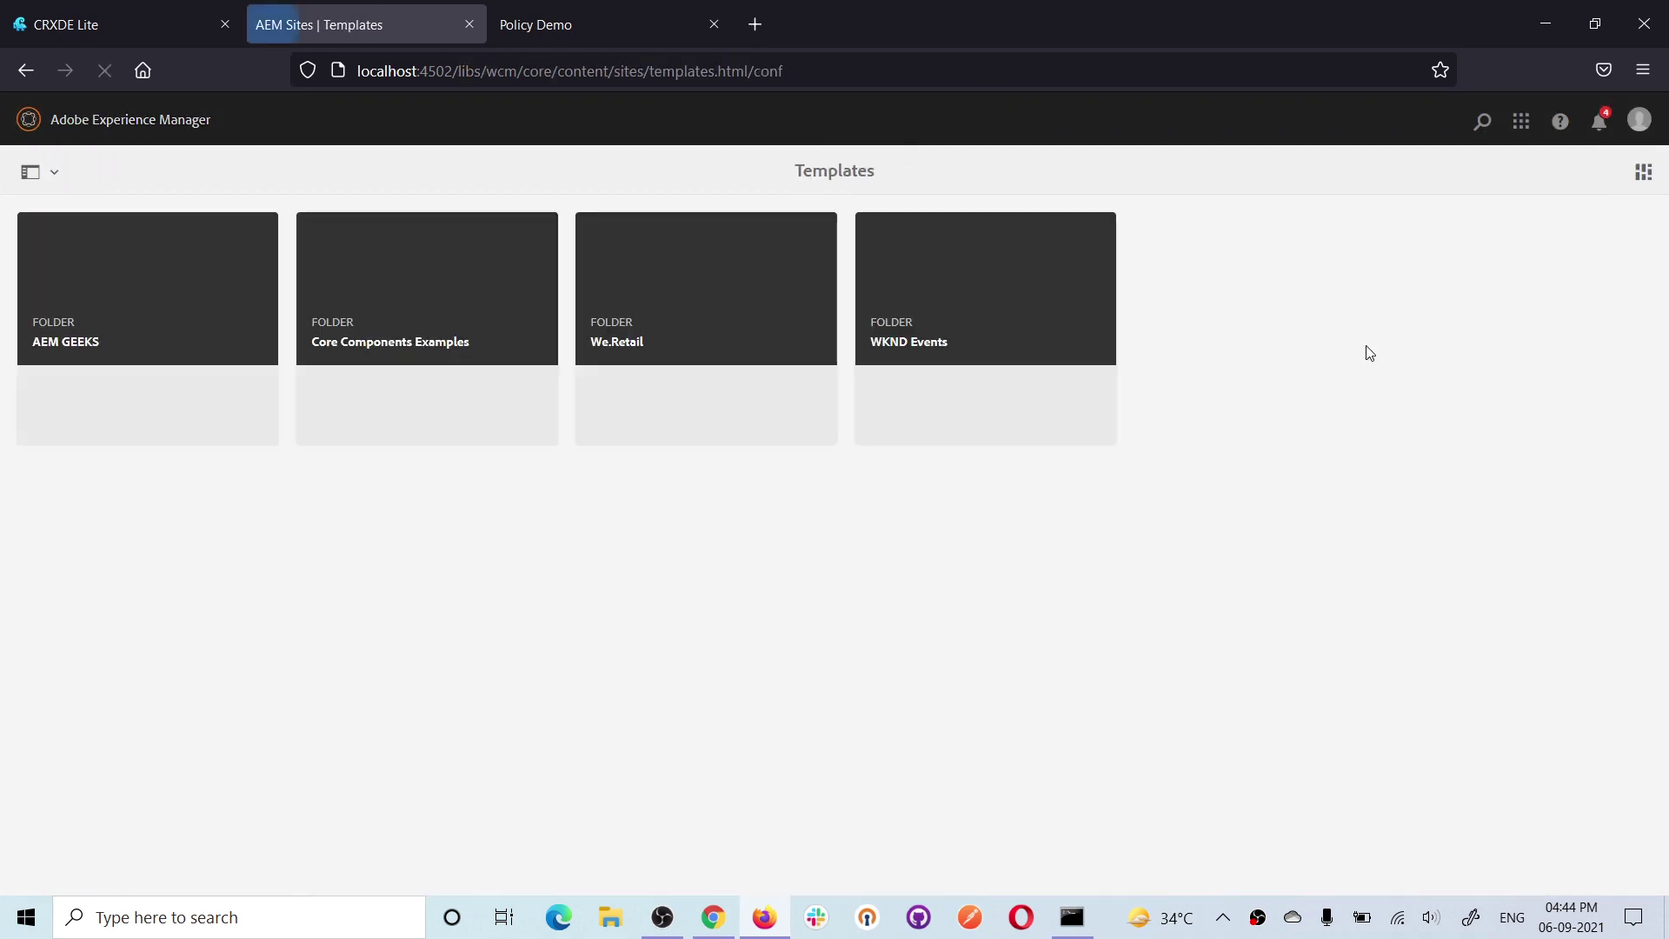
click(177, 292)
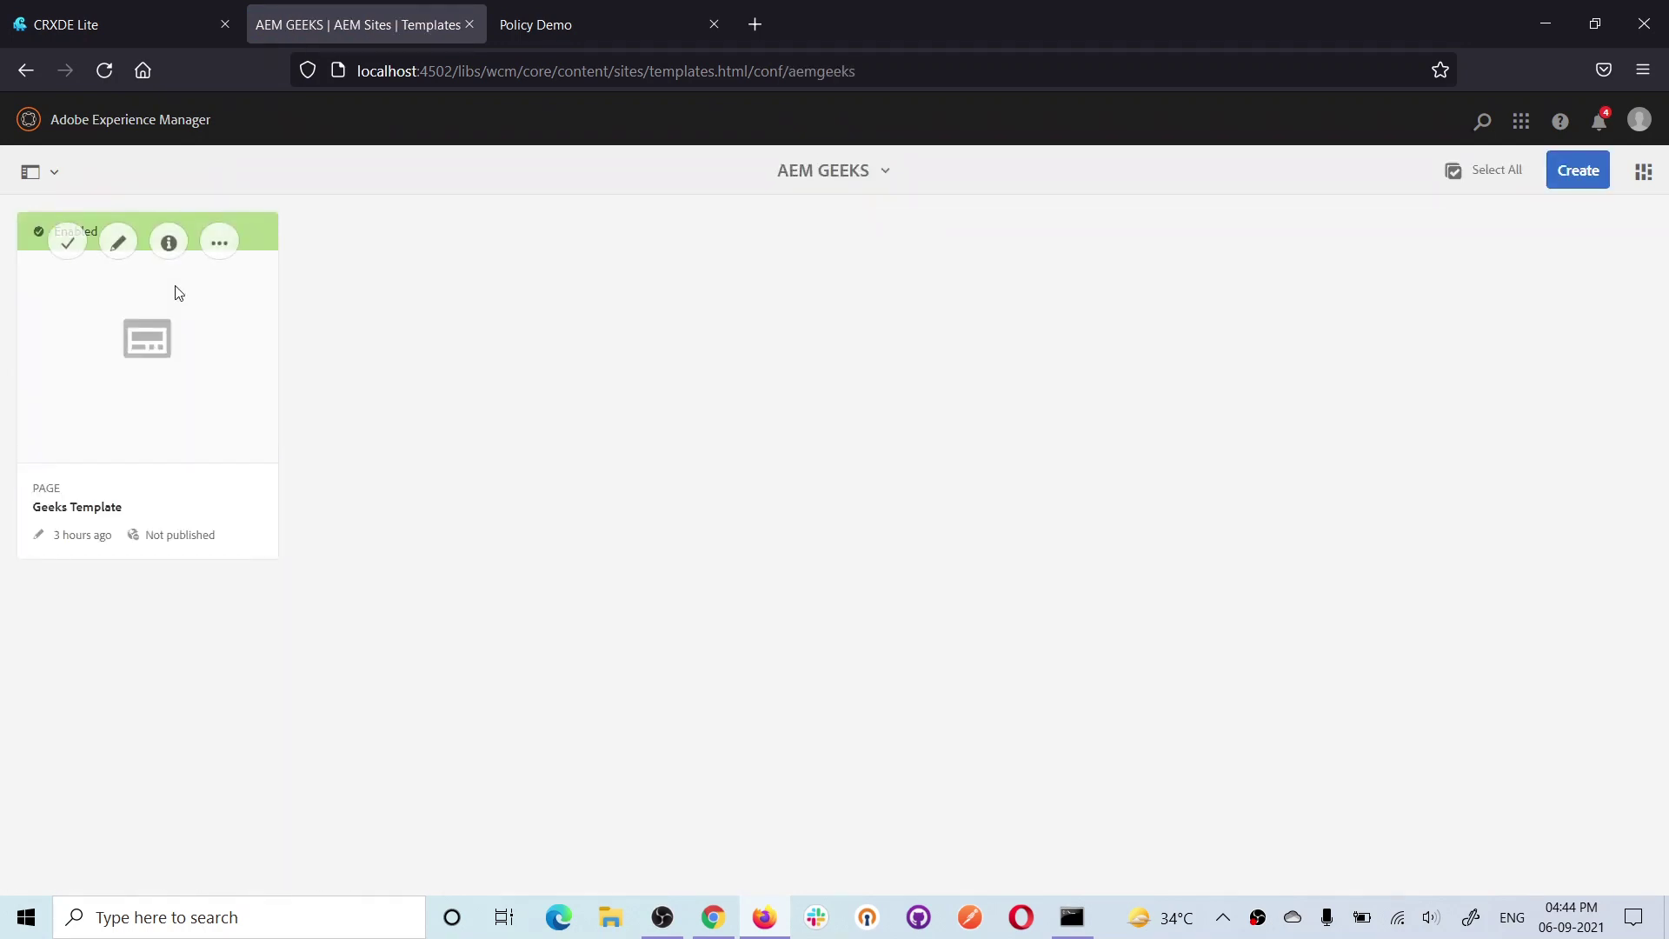
click(119, 245)
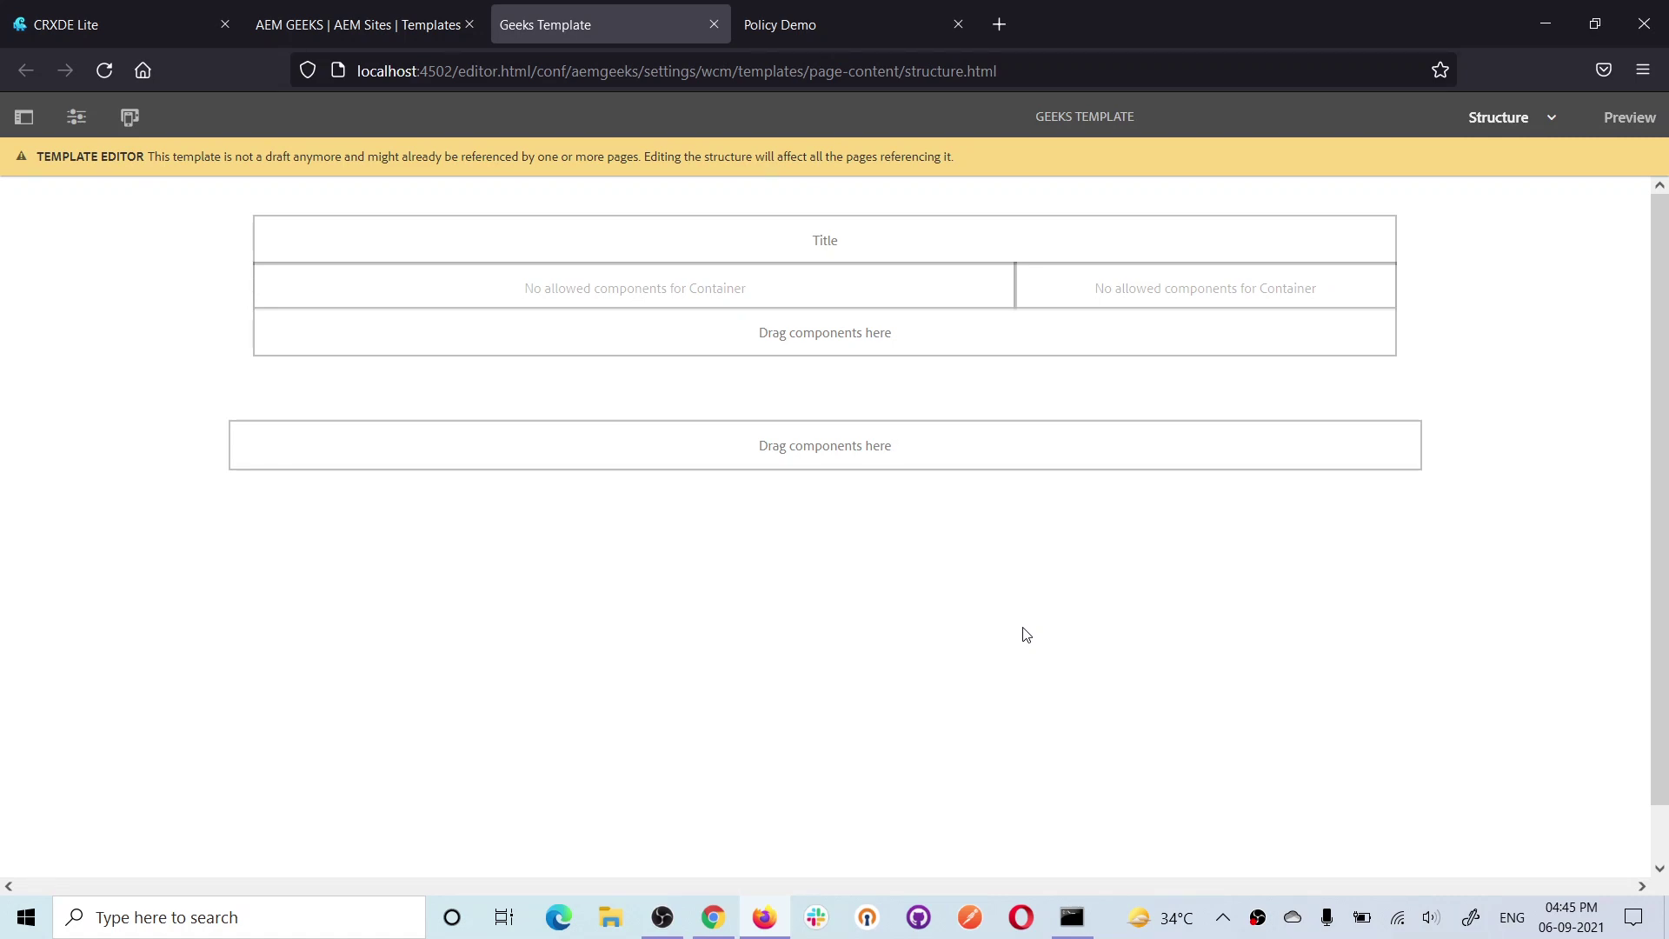
Start a new page policy for the Geeks Template with the title "Geeks Page".
click(77, 121)
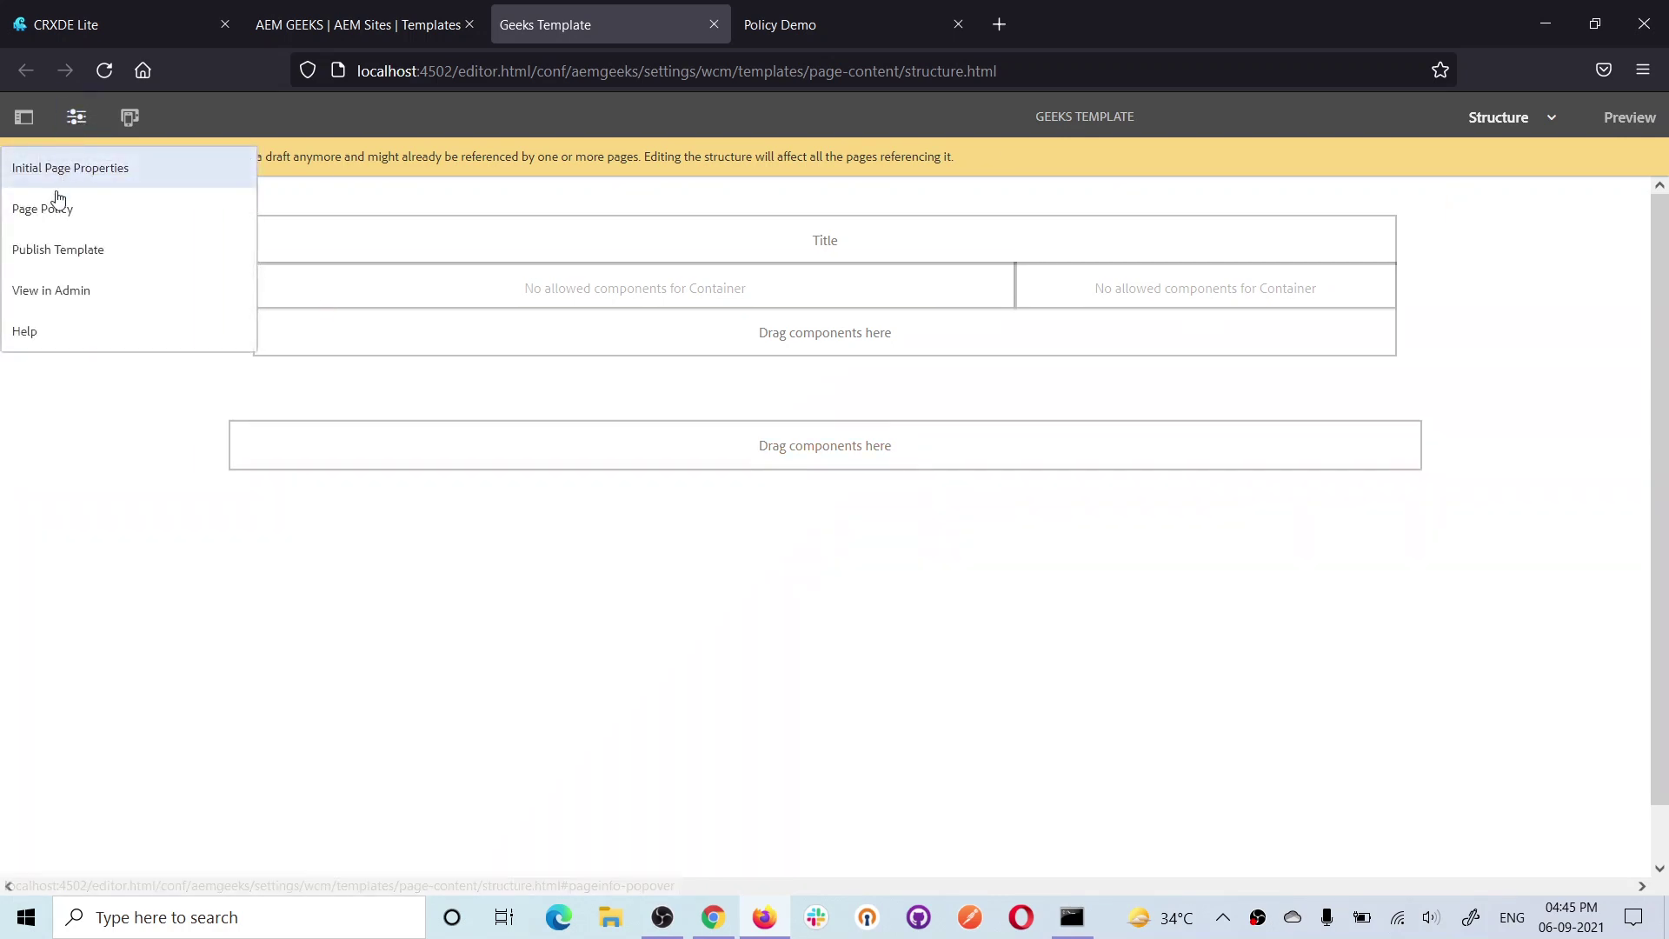
click(51, 222)
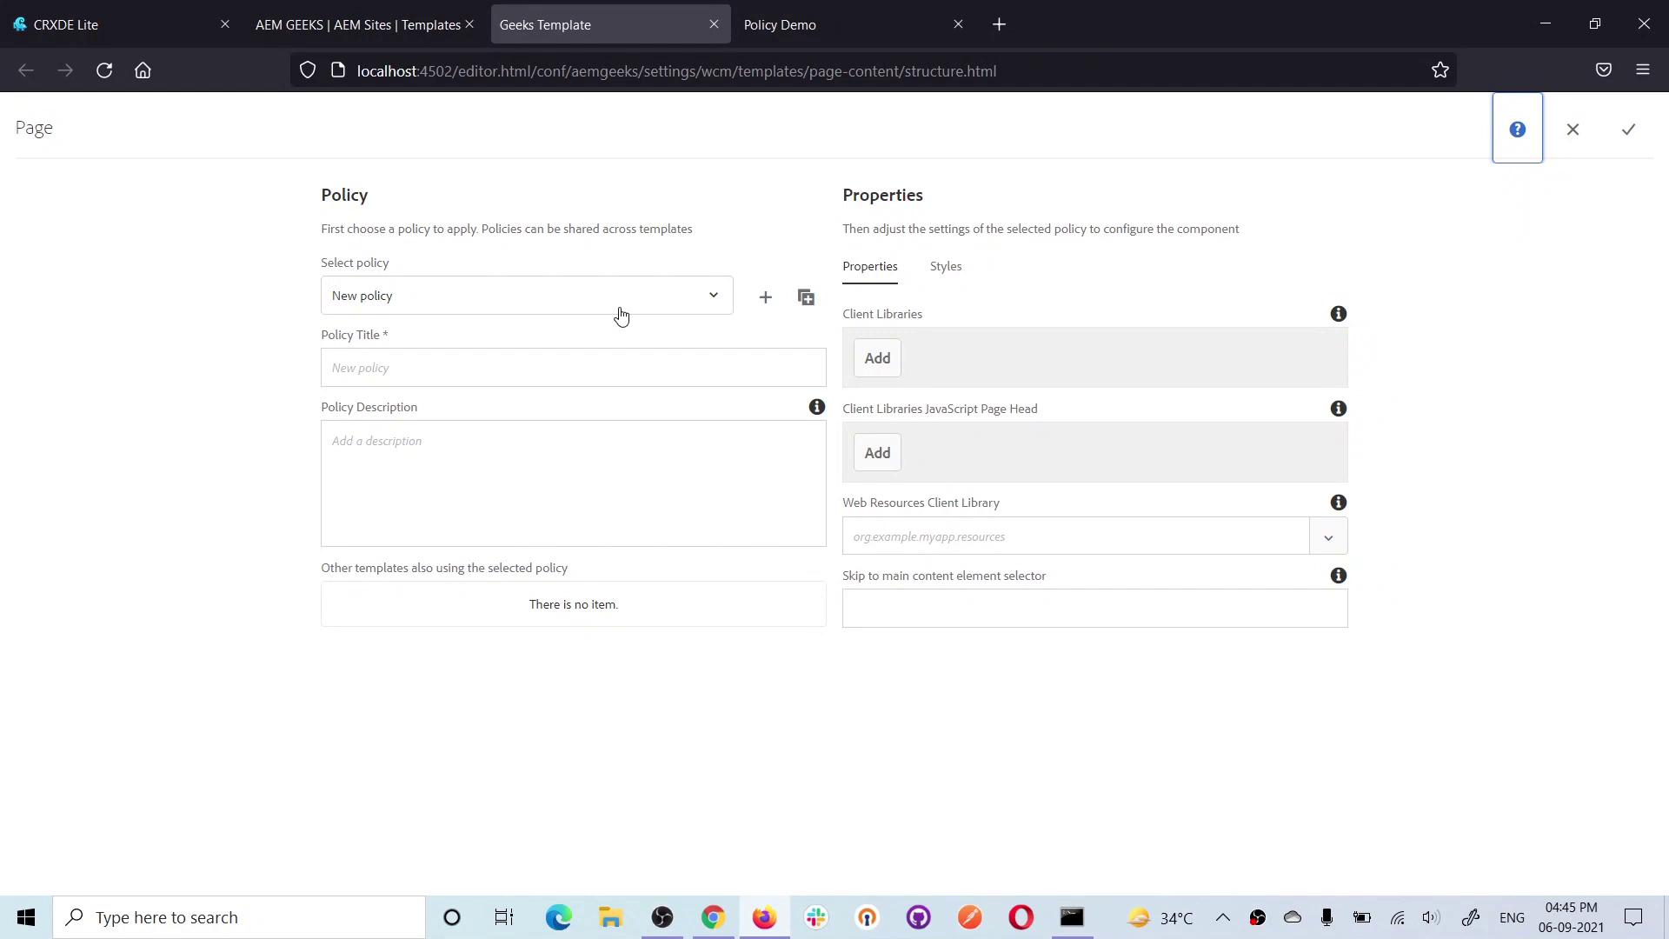
click(511, 368)
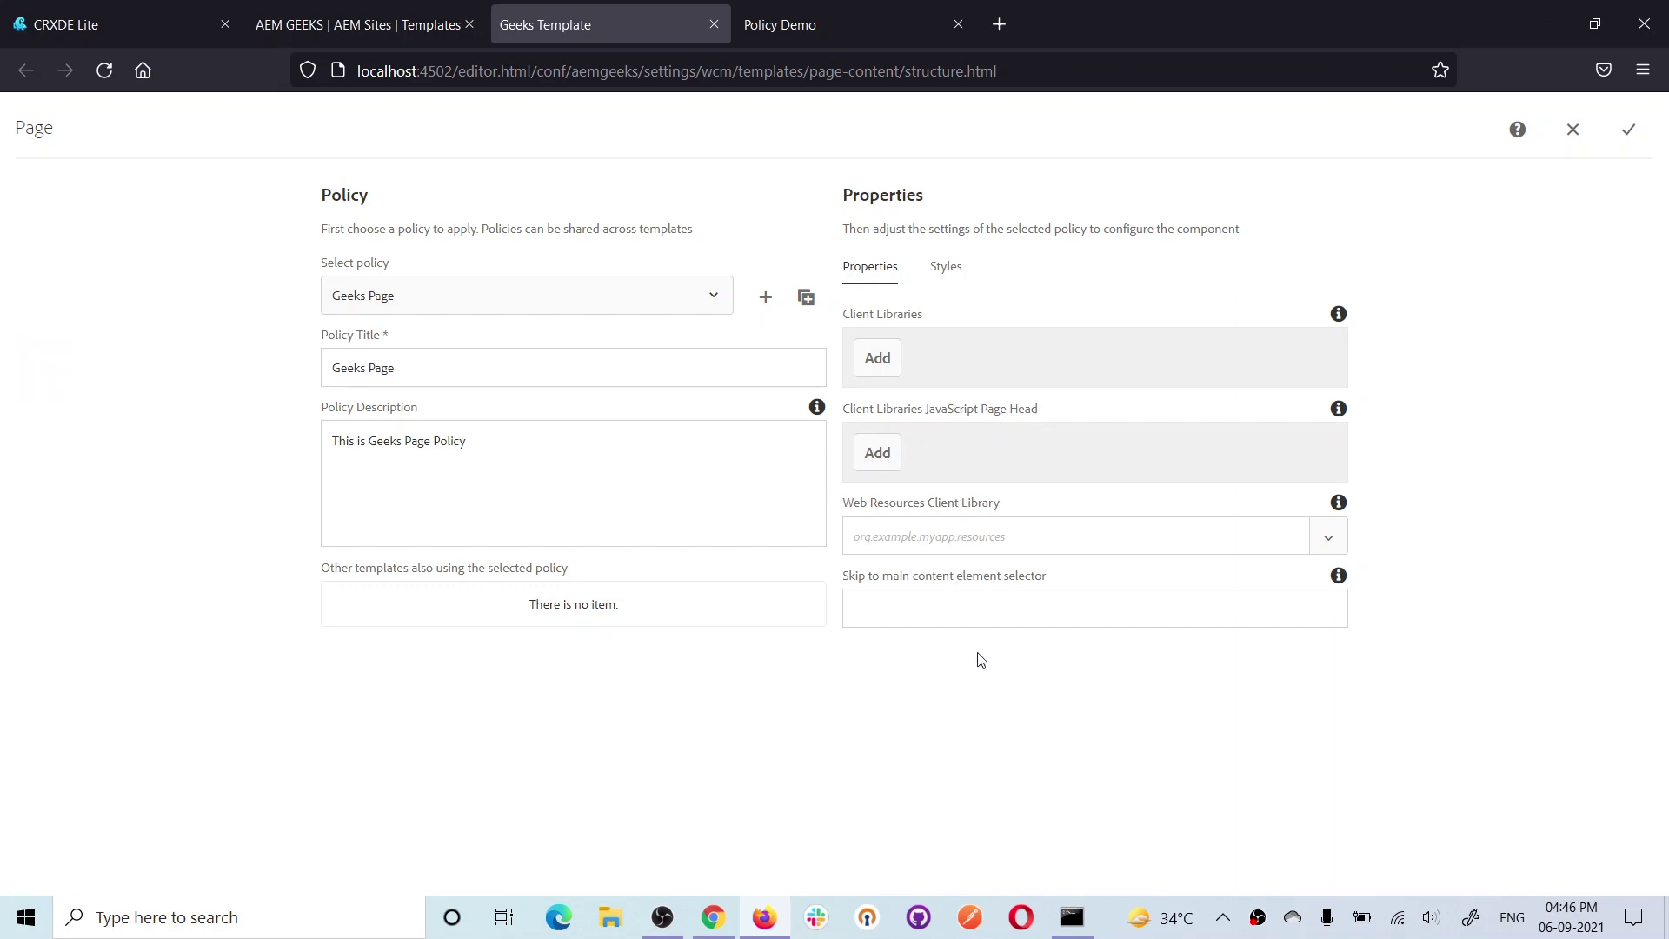
Add aemgeeks.base as a client library of the page policy.
click(883, 368)
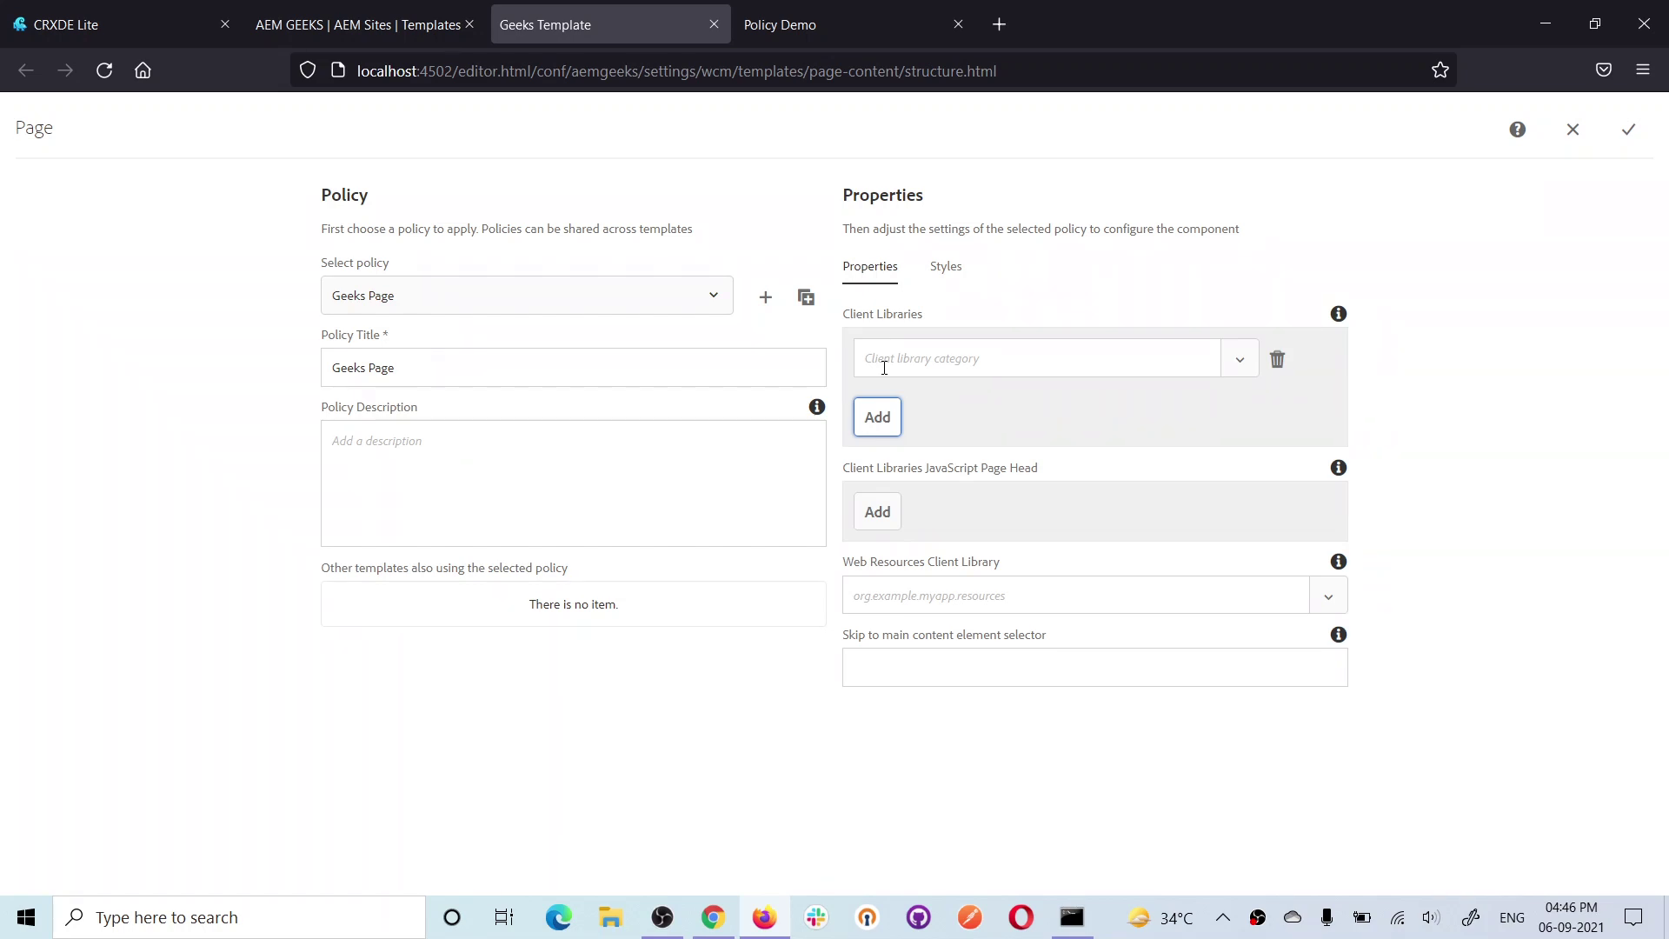
click(1239, 363)
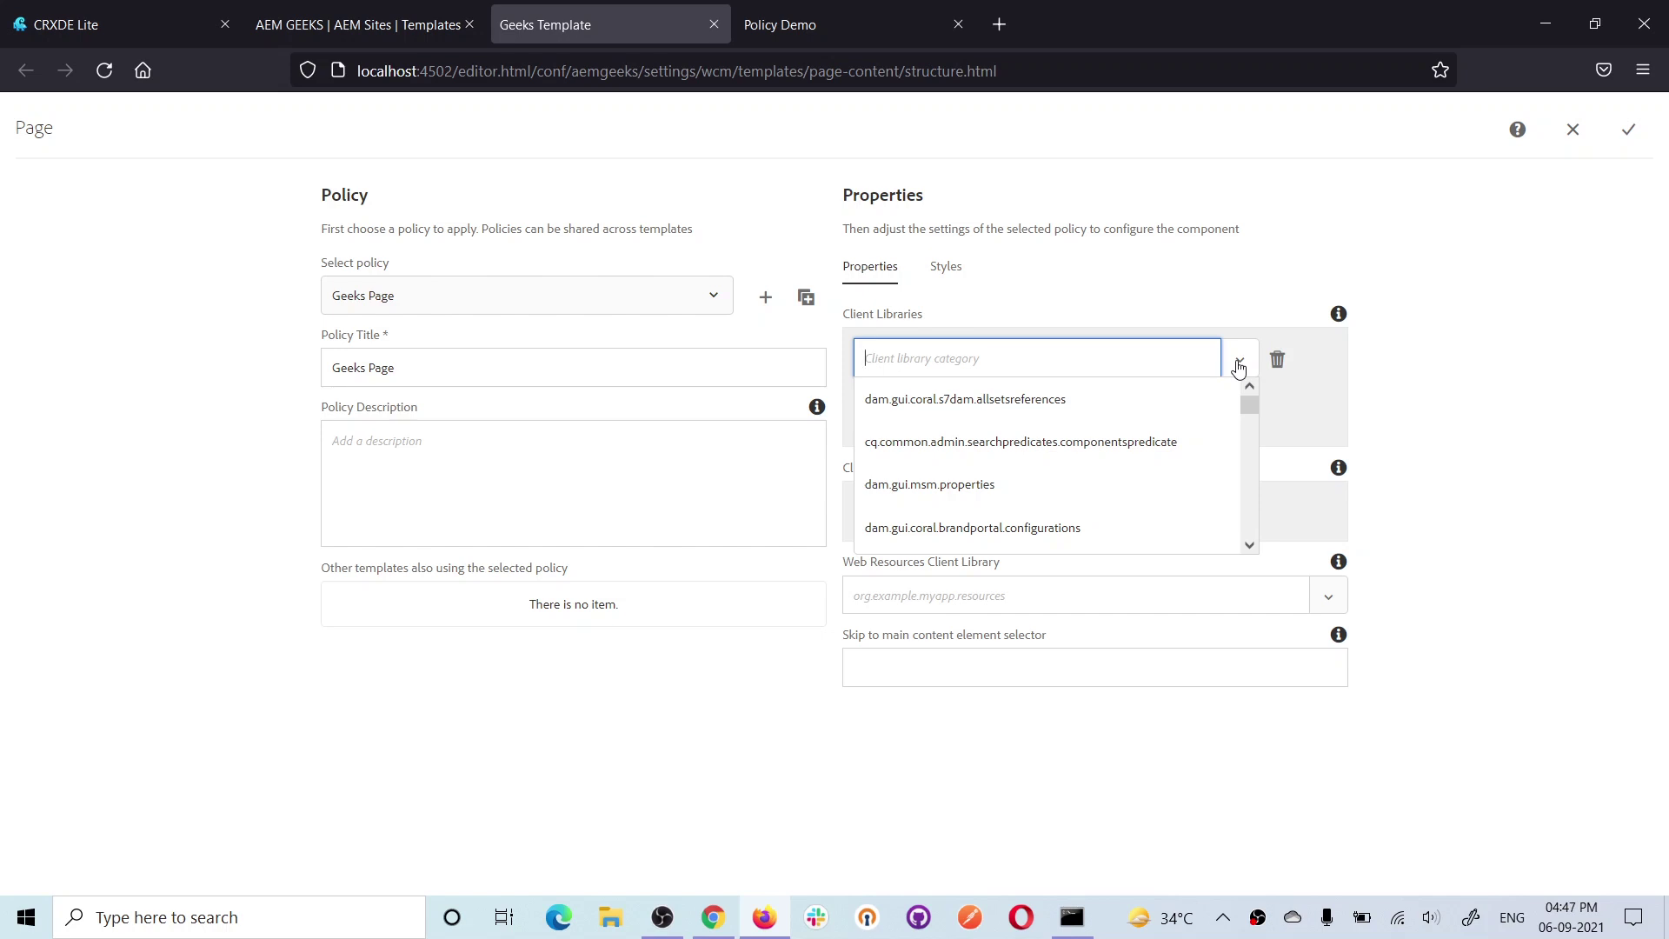
click(1124, 354)
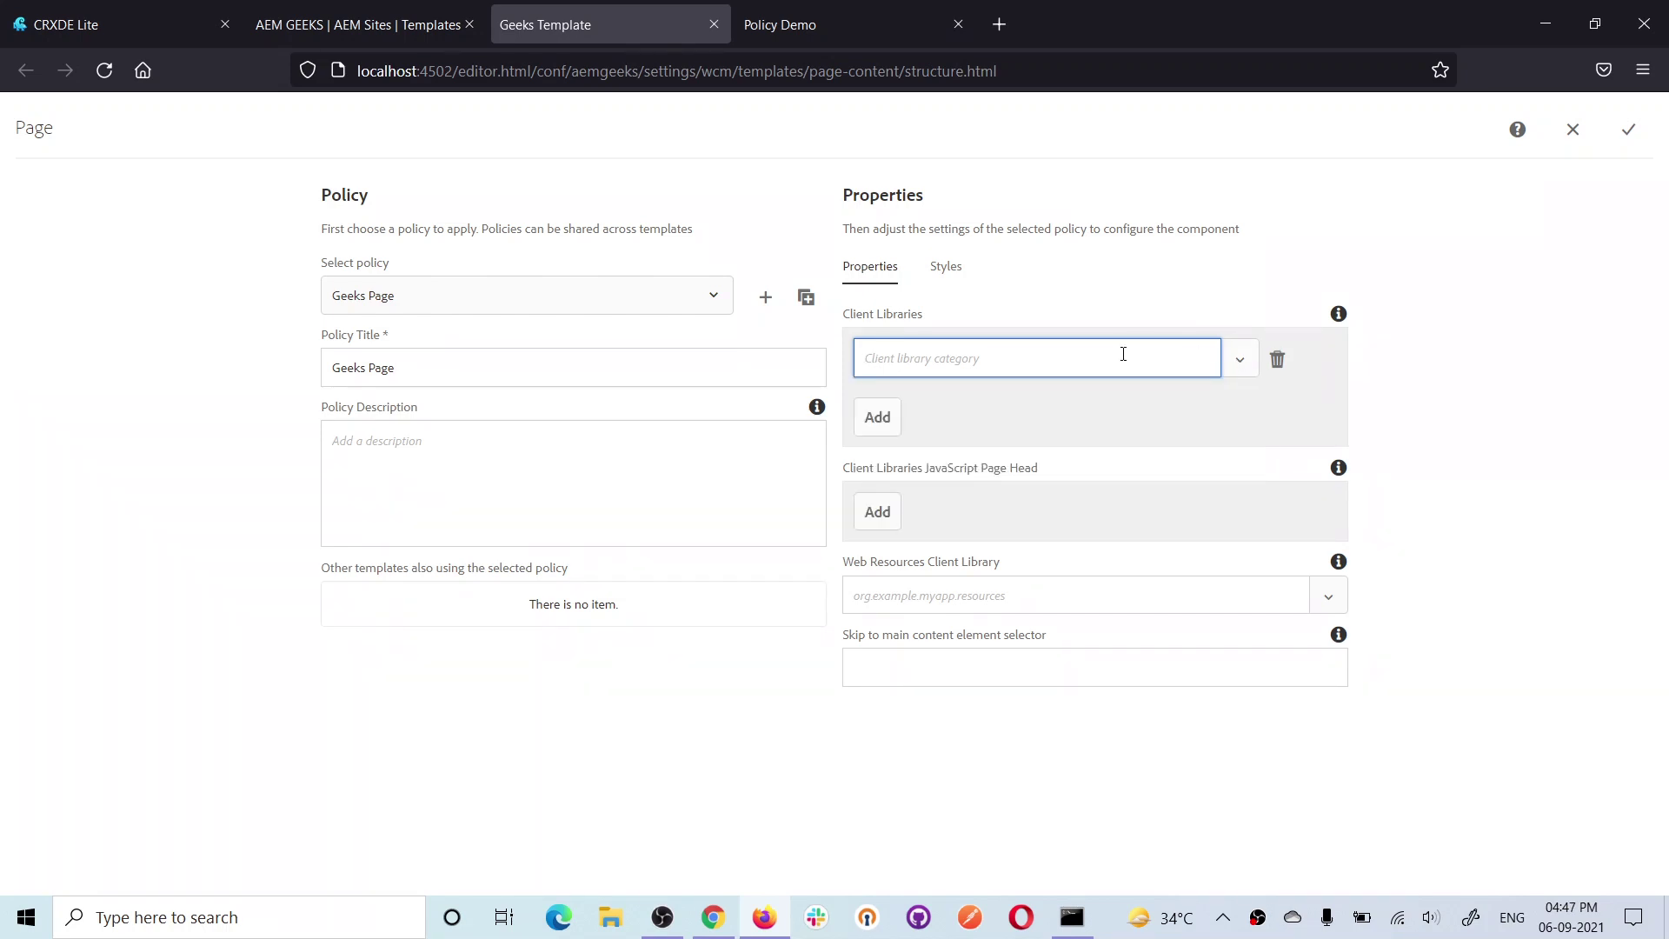
text(aem)
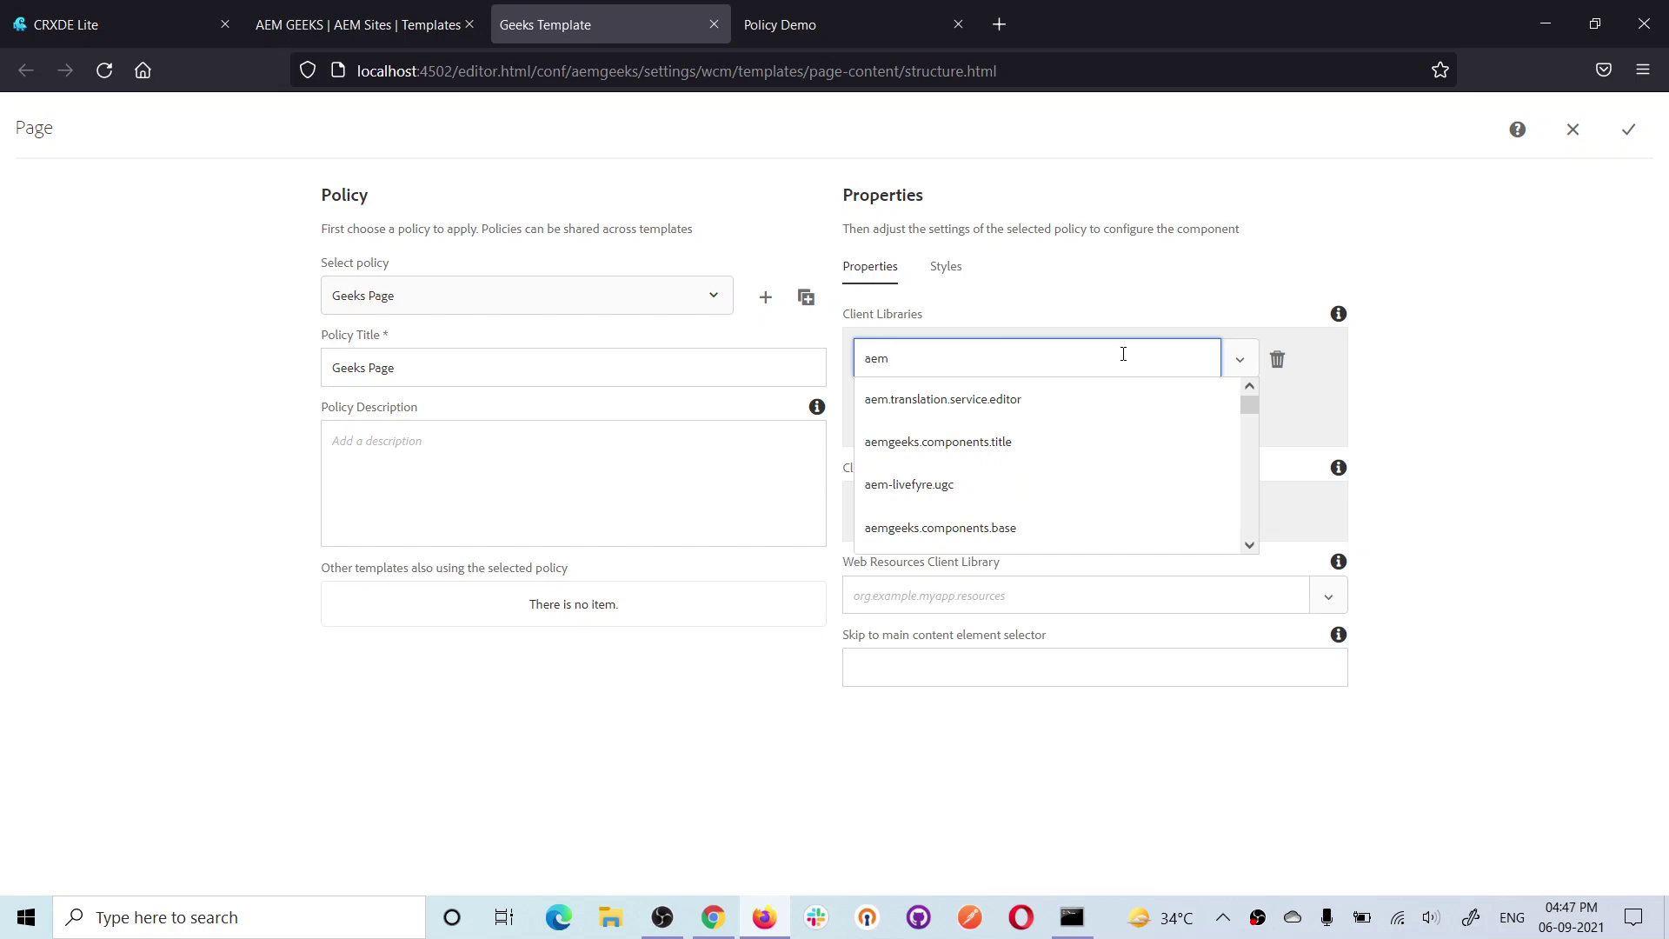
text(geek)
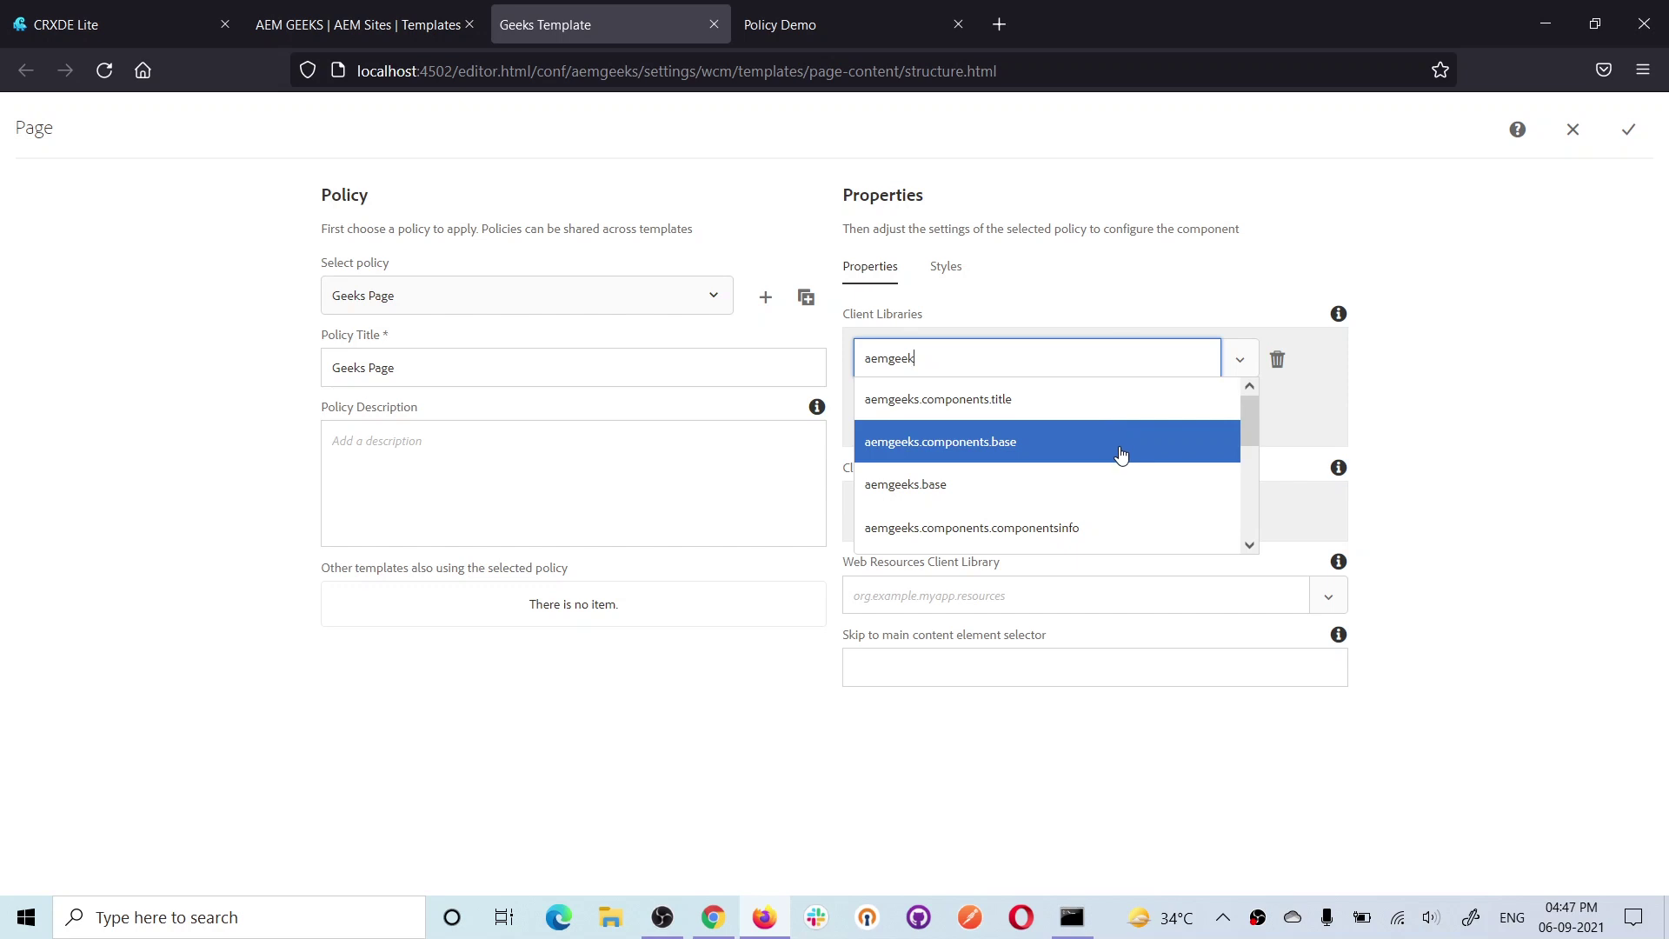
click(971, 489)
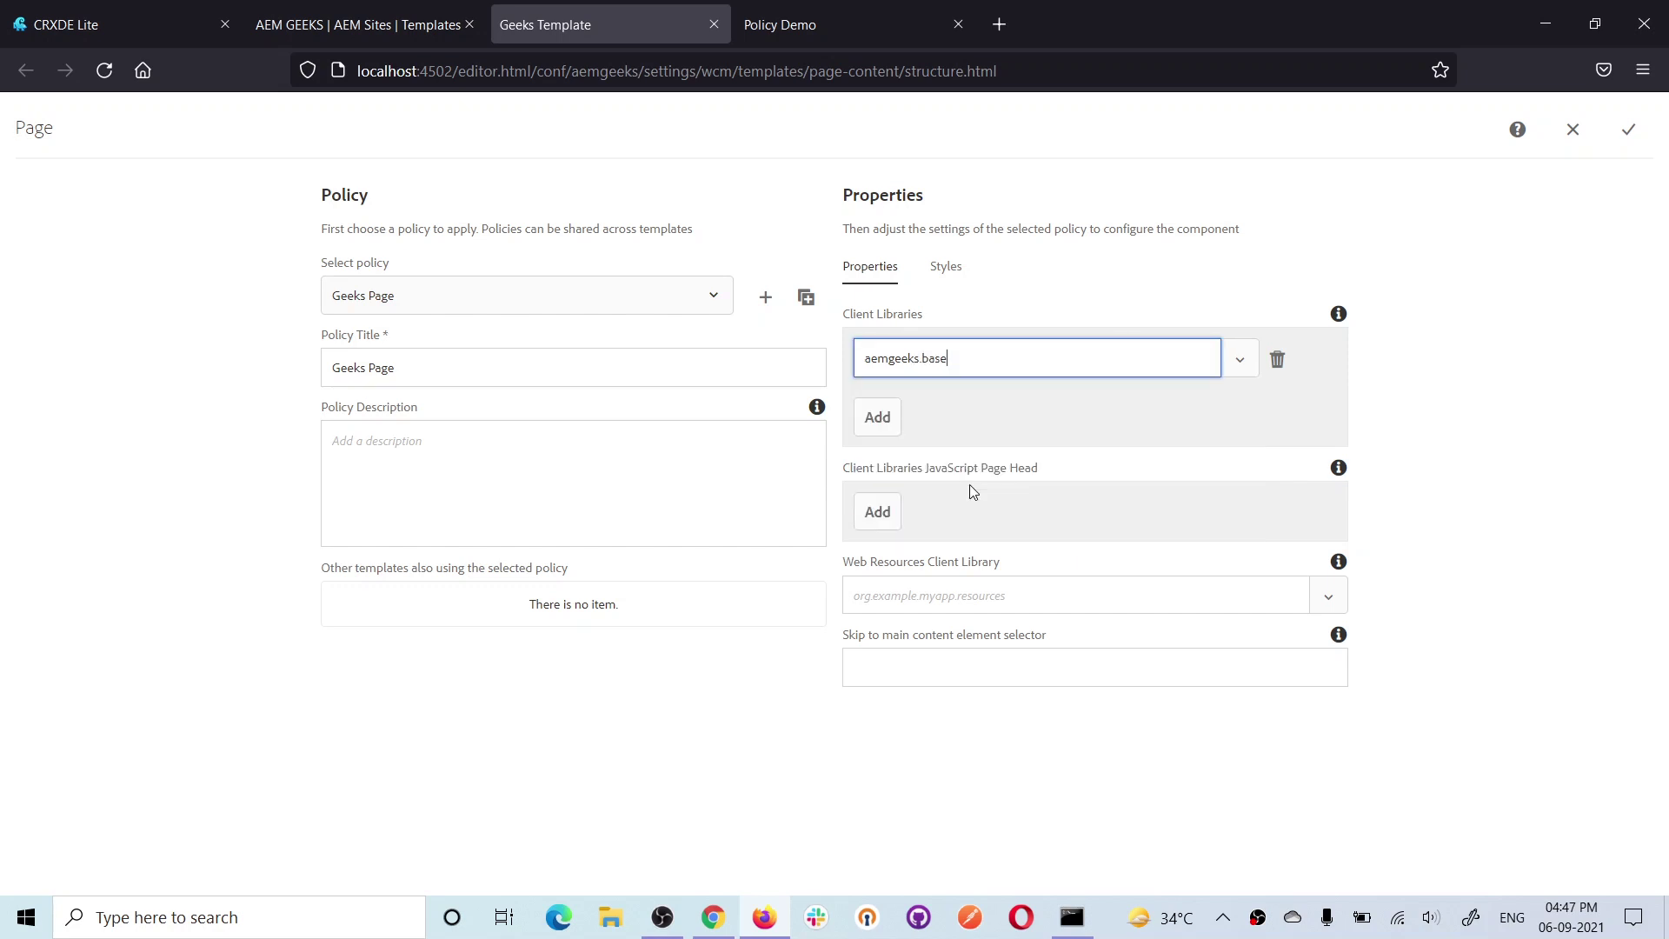
Add aemgeeks.grid as a second client library of the page policy.
click(884, 422)
click(974, 403)
text(a)
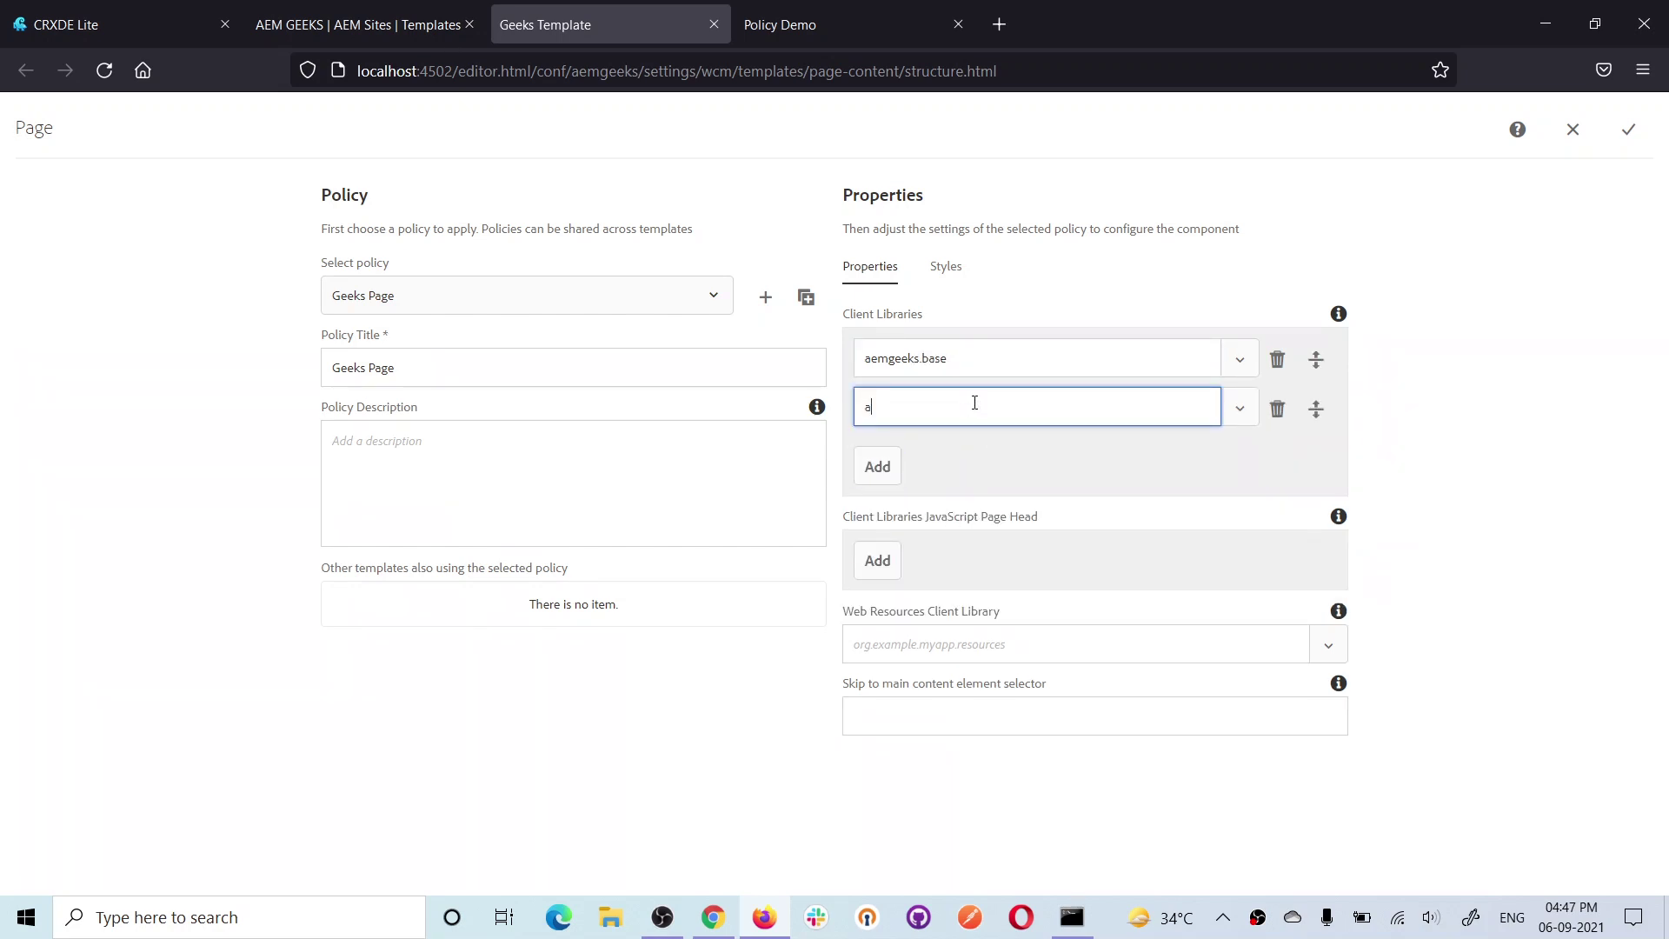
text(emgee)
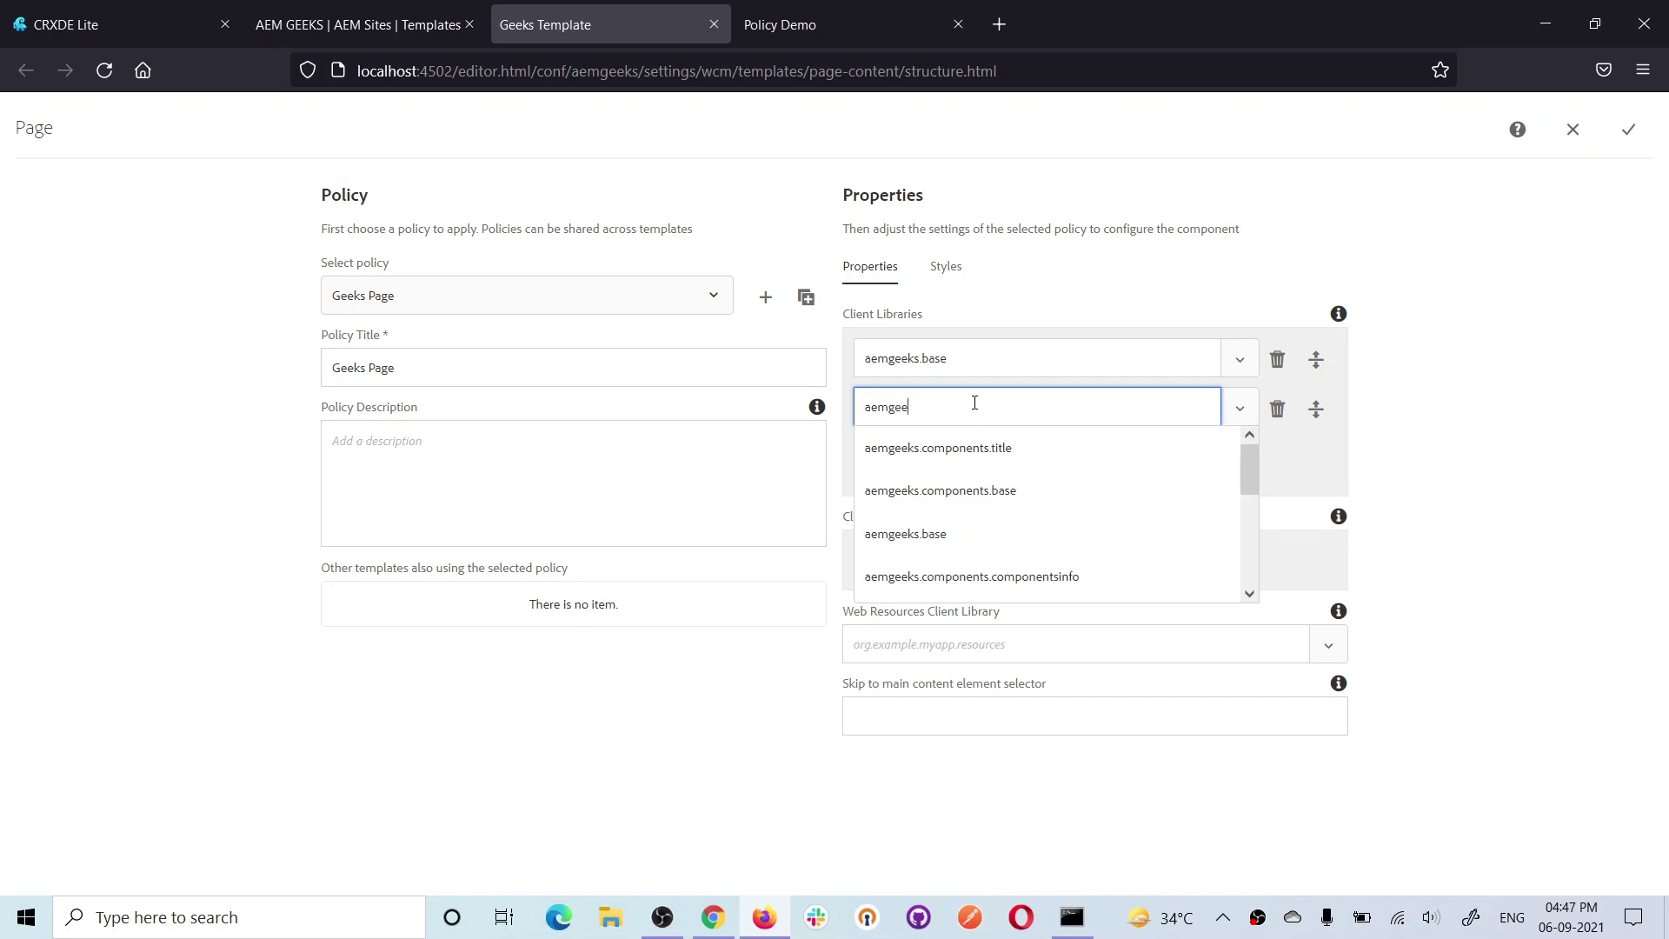
text(s)
key(ctrl+a)
text(aemgeeks.grid)
click(1478, 503)
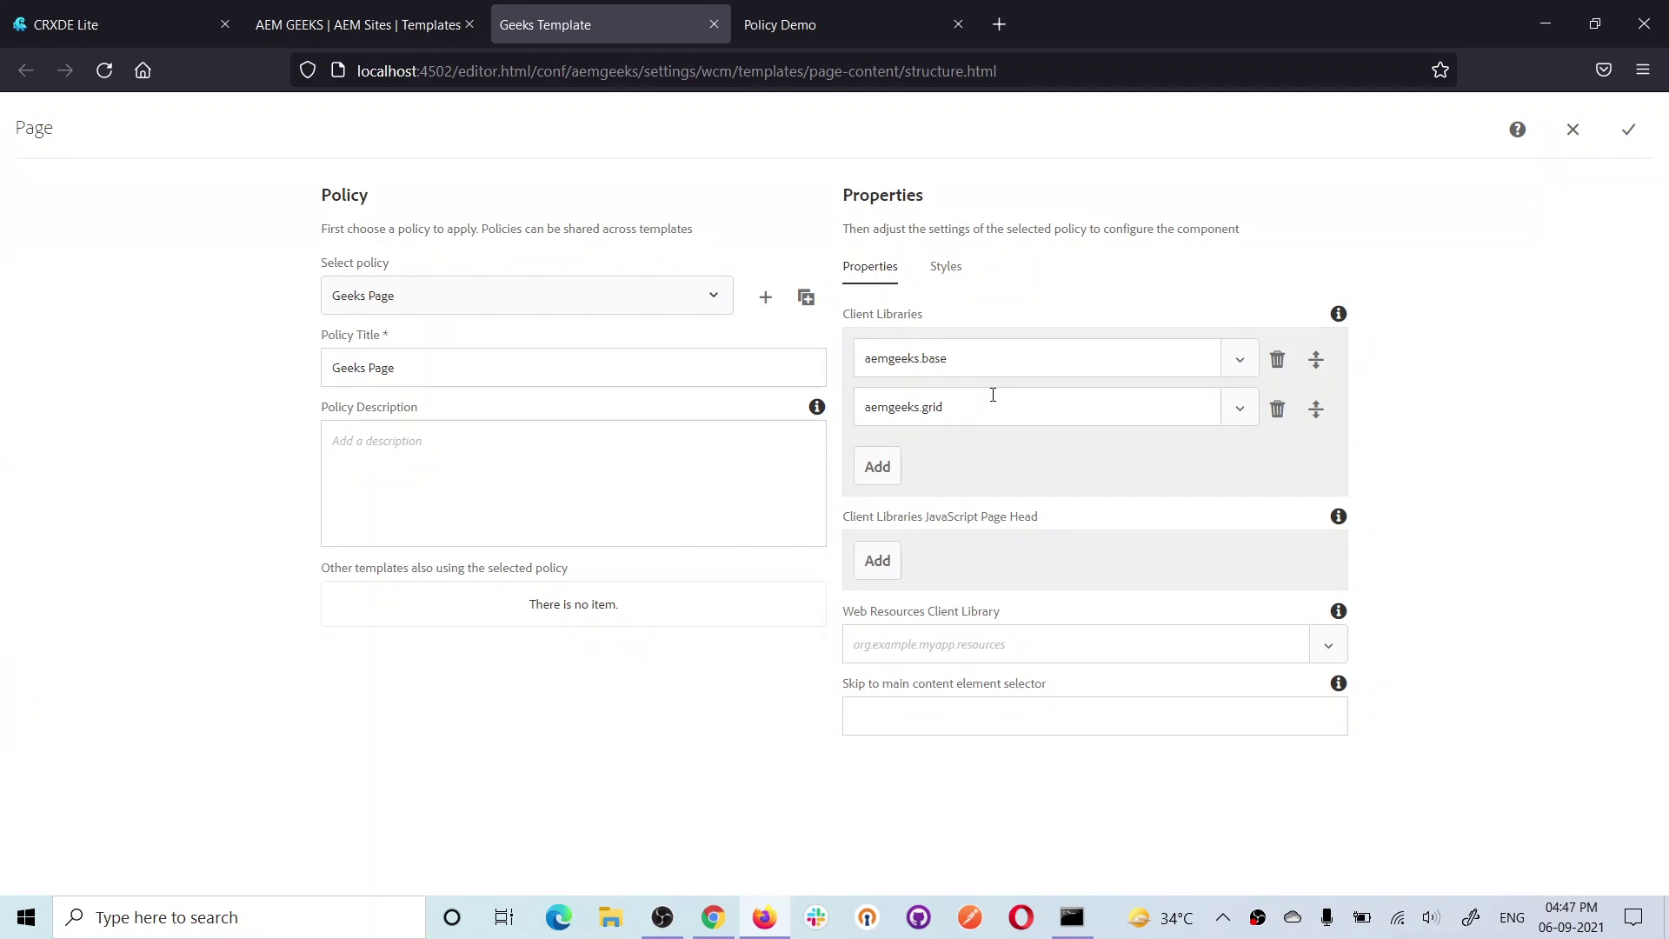
Add aemgeeks.comp as a JavaScript page head client library and set the web resources client library to aemgeeks.page.
click(877, 562)
click(1014, 564)
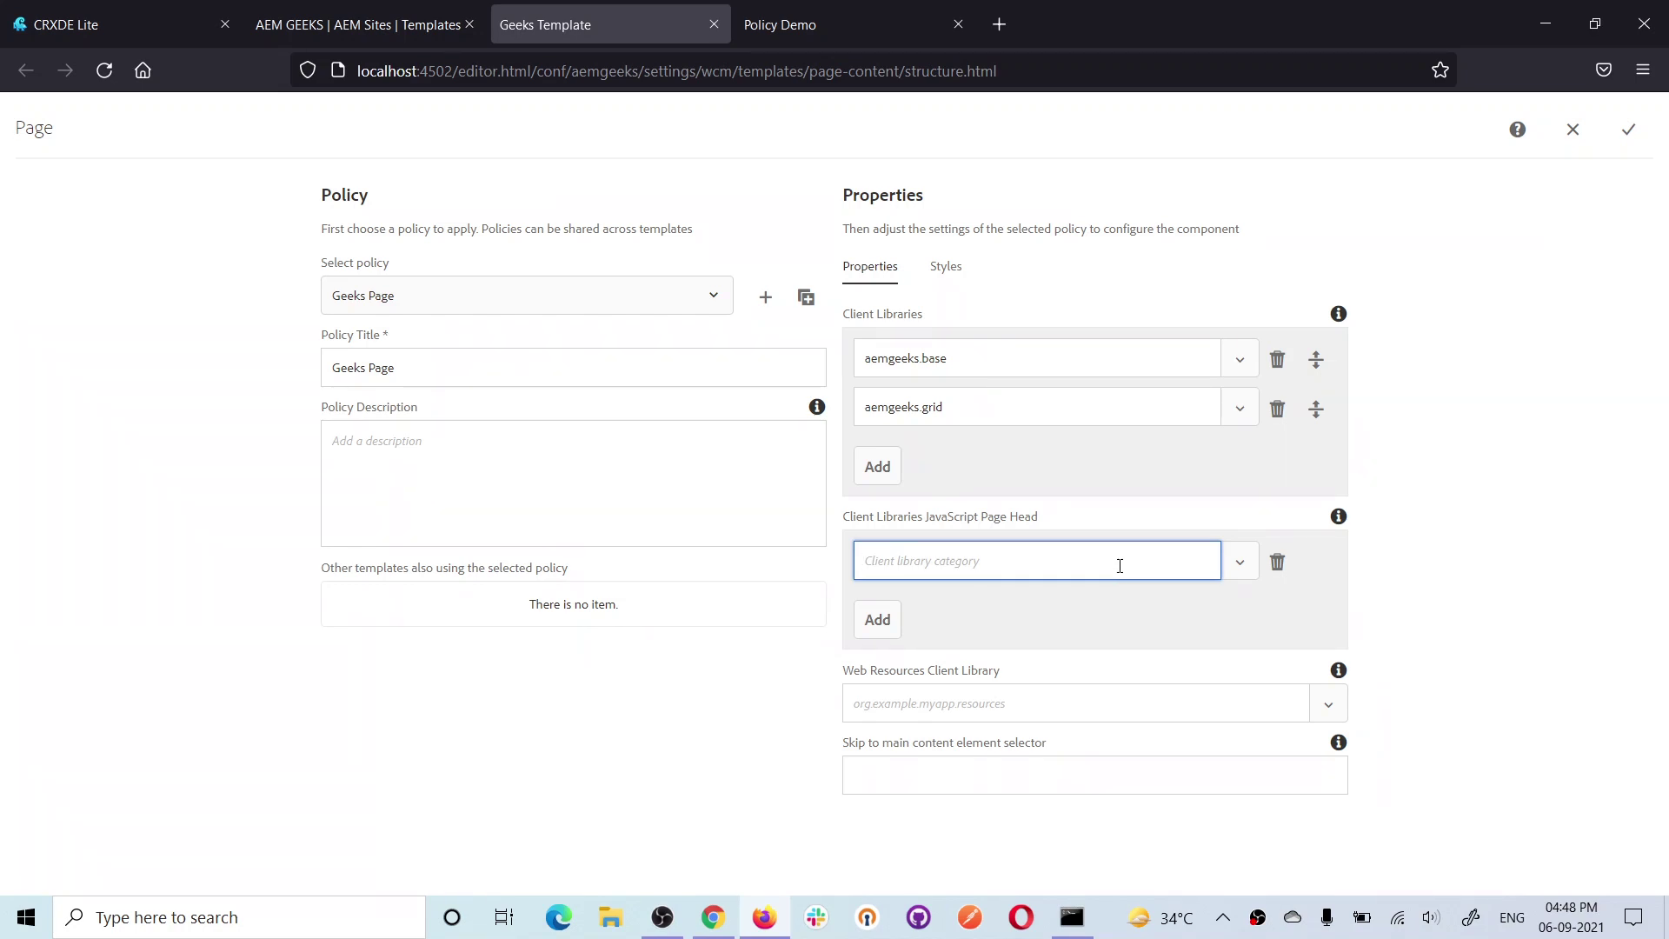
text(aemgeeks.comp)
click(955, 711)
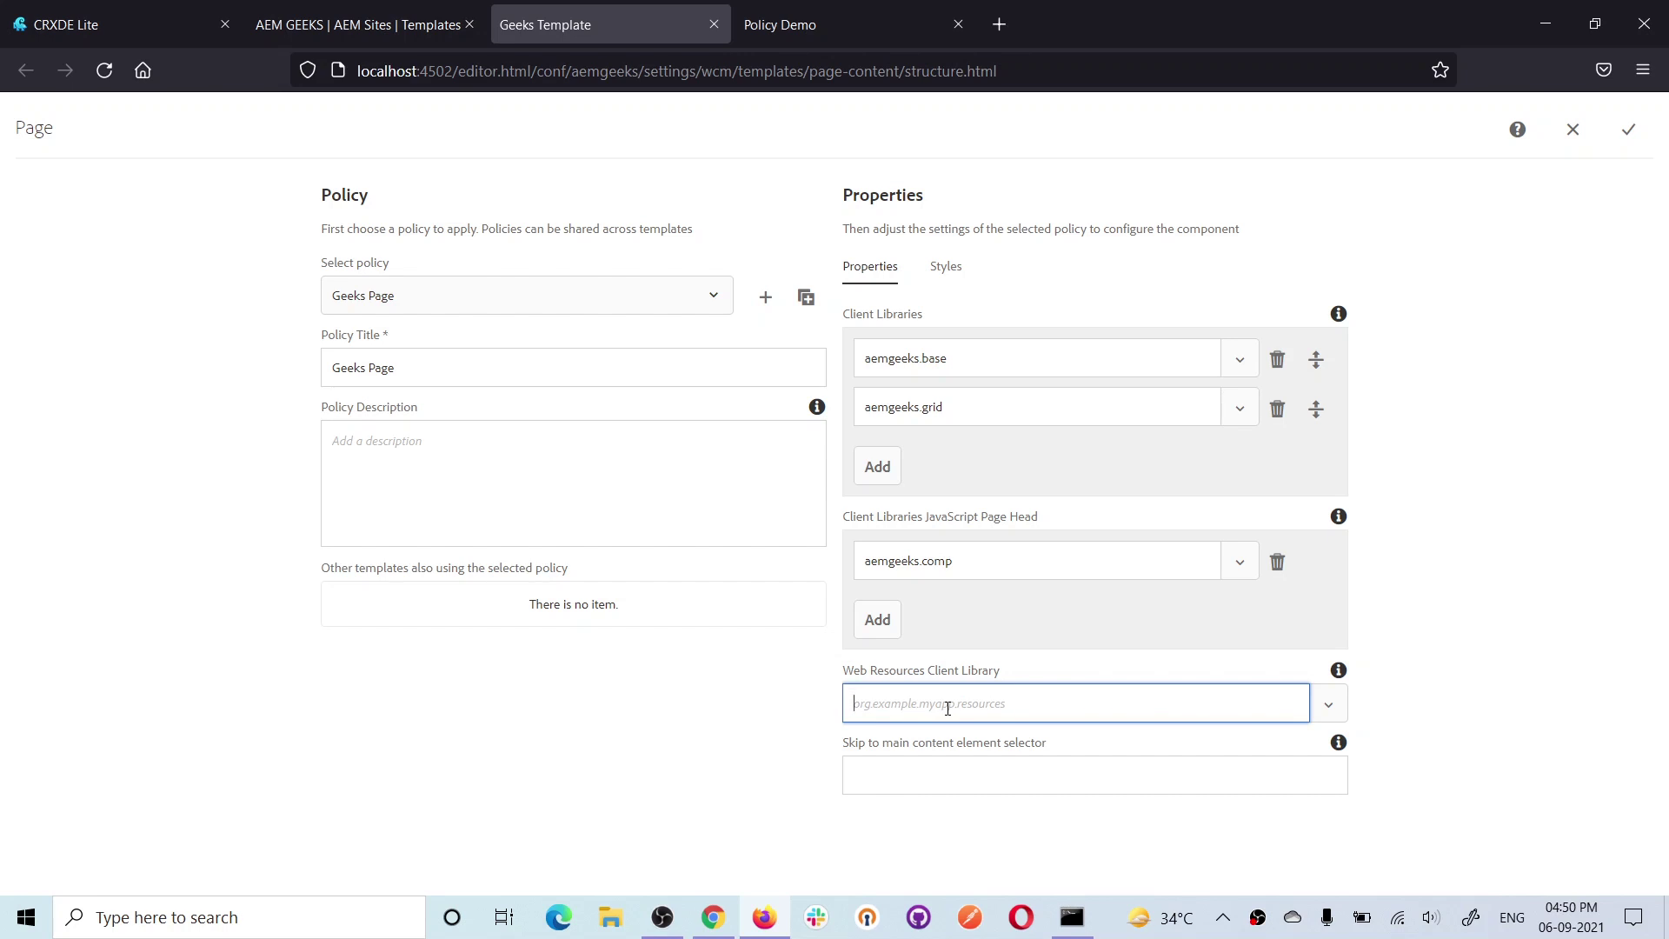
click(1180, 868)
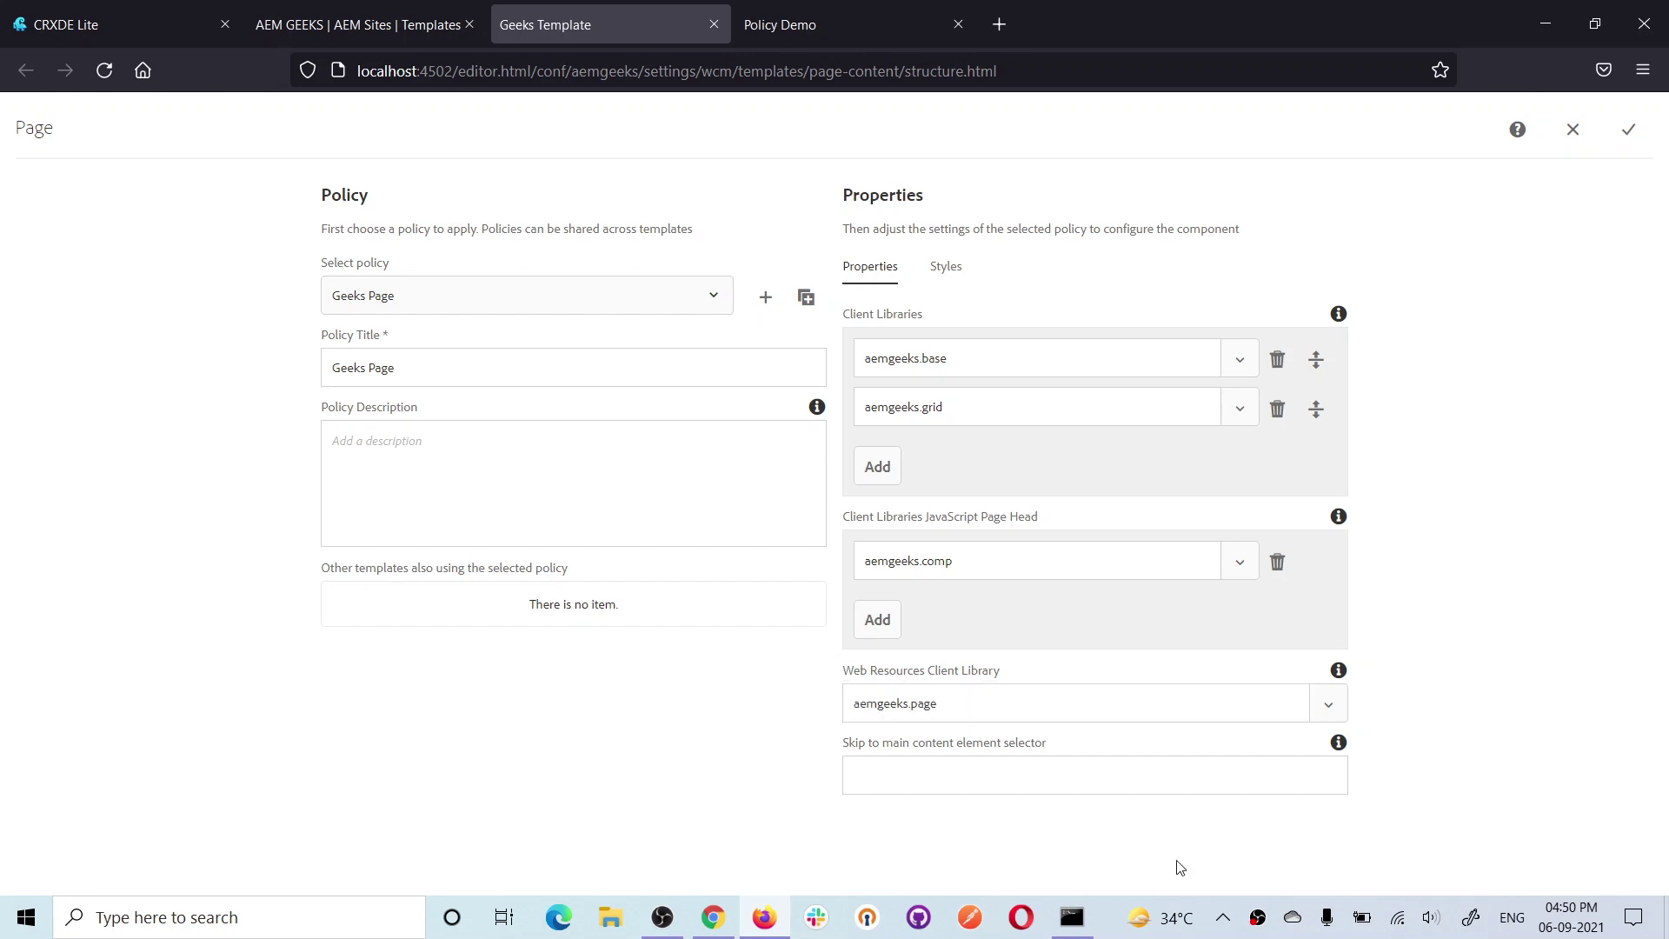
Review the skip-to-main-content selector and the style settings, leaving them empty, and save the page policy.
click(996, 774)
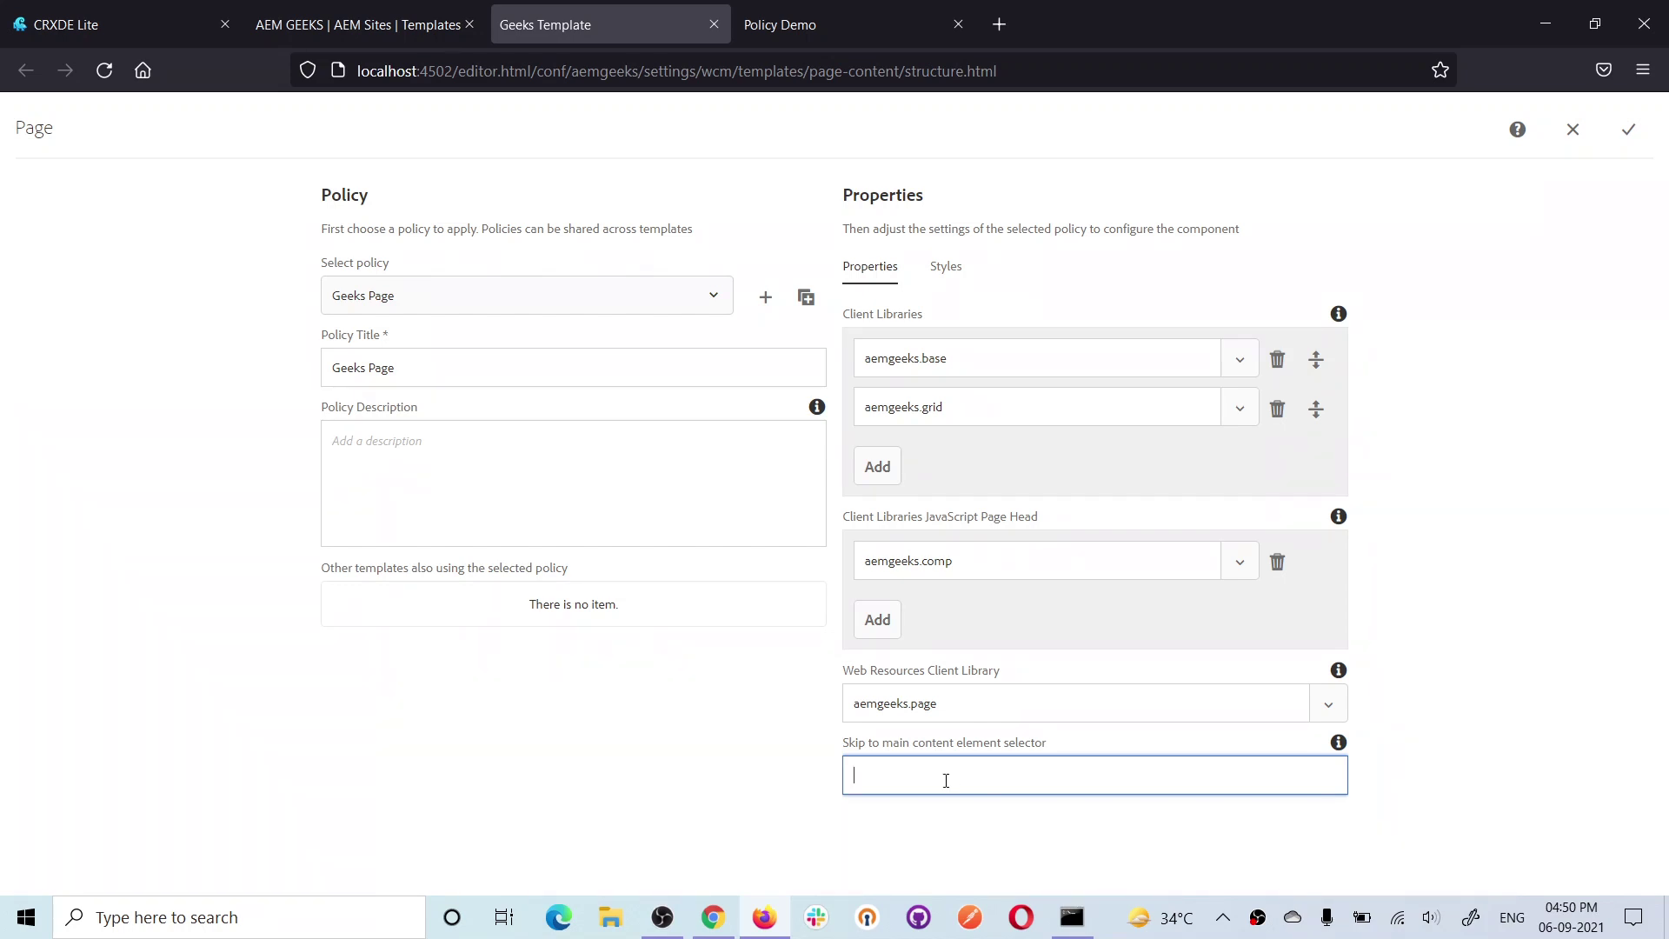
click(1475, 790)
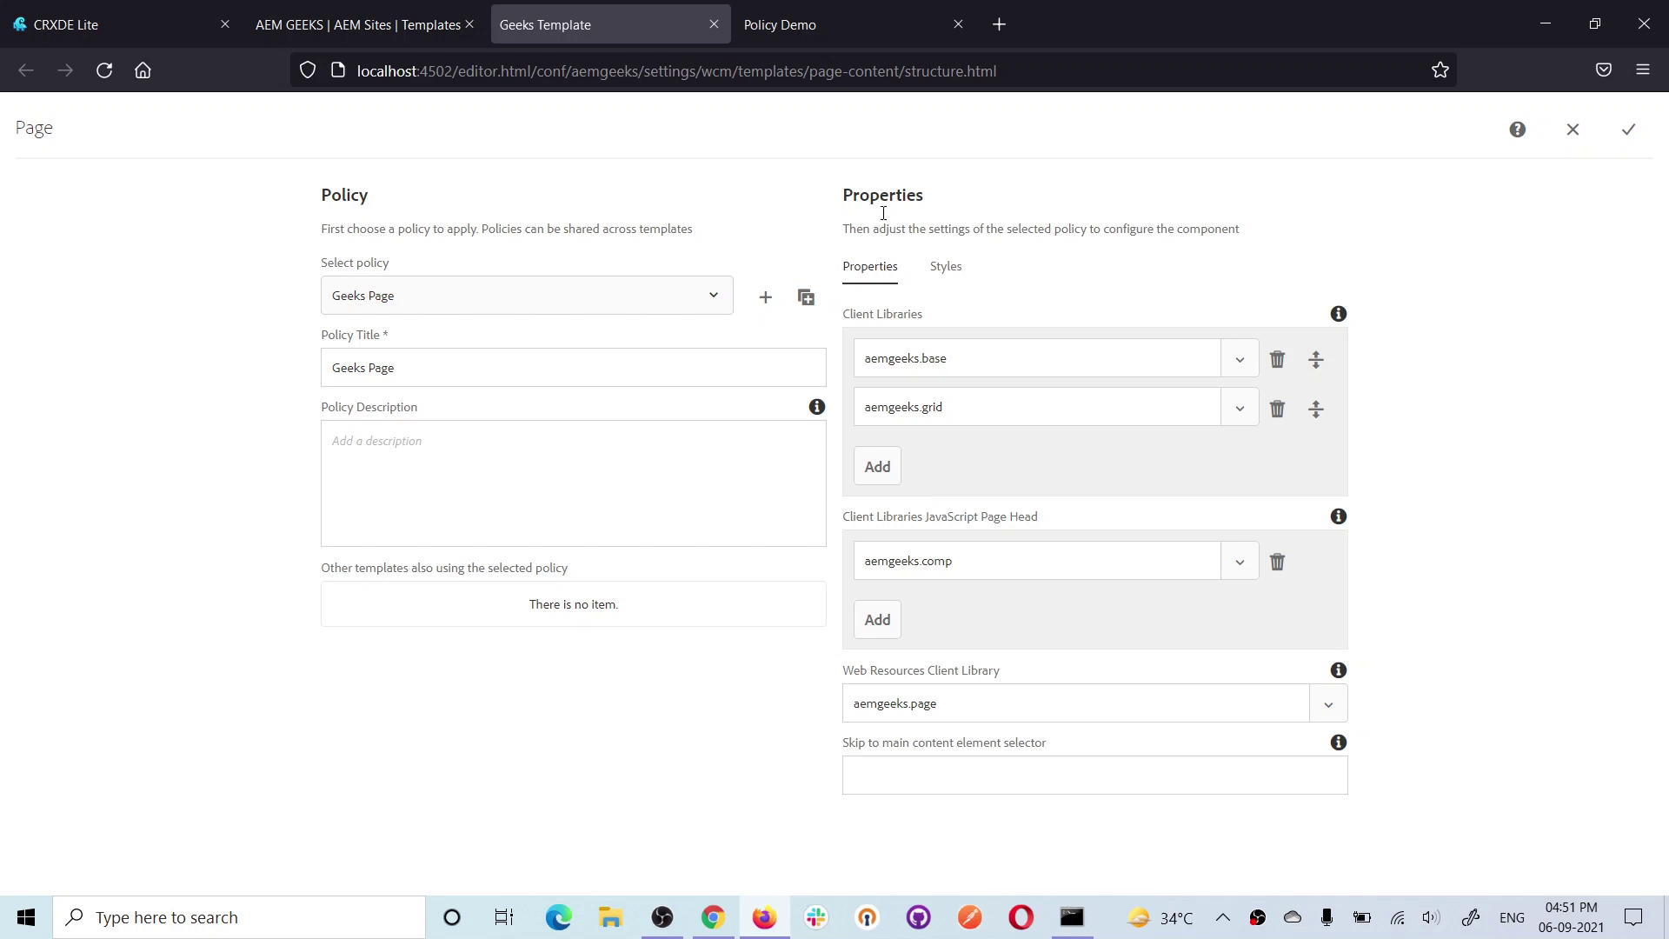
click(951, 271)
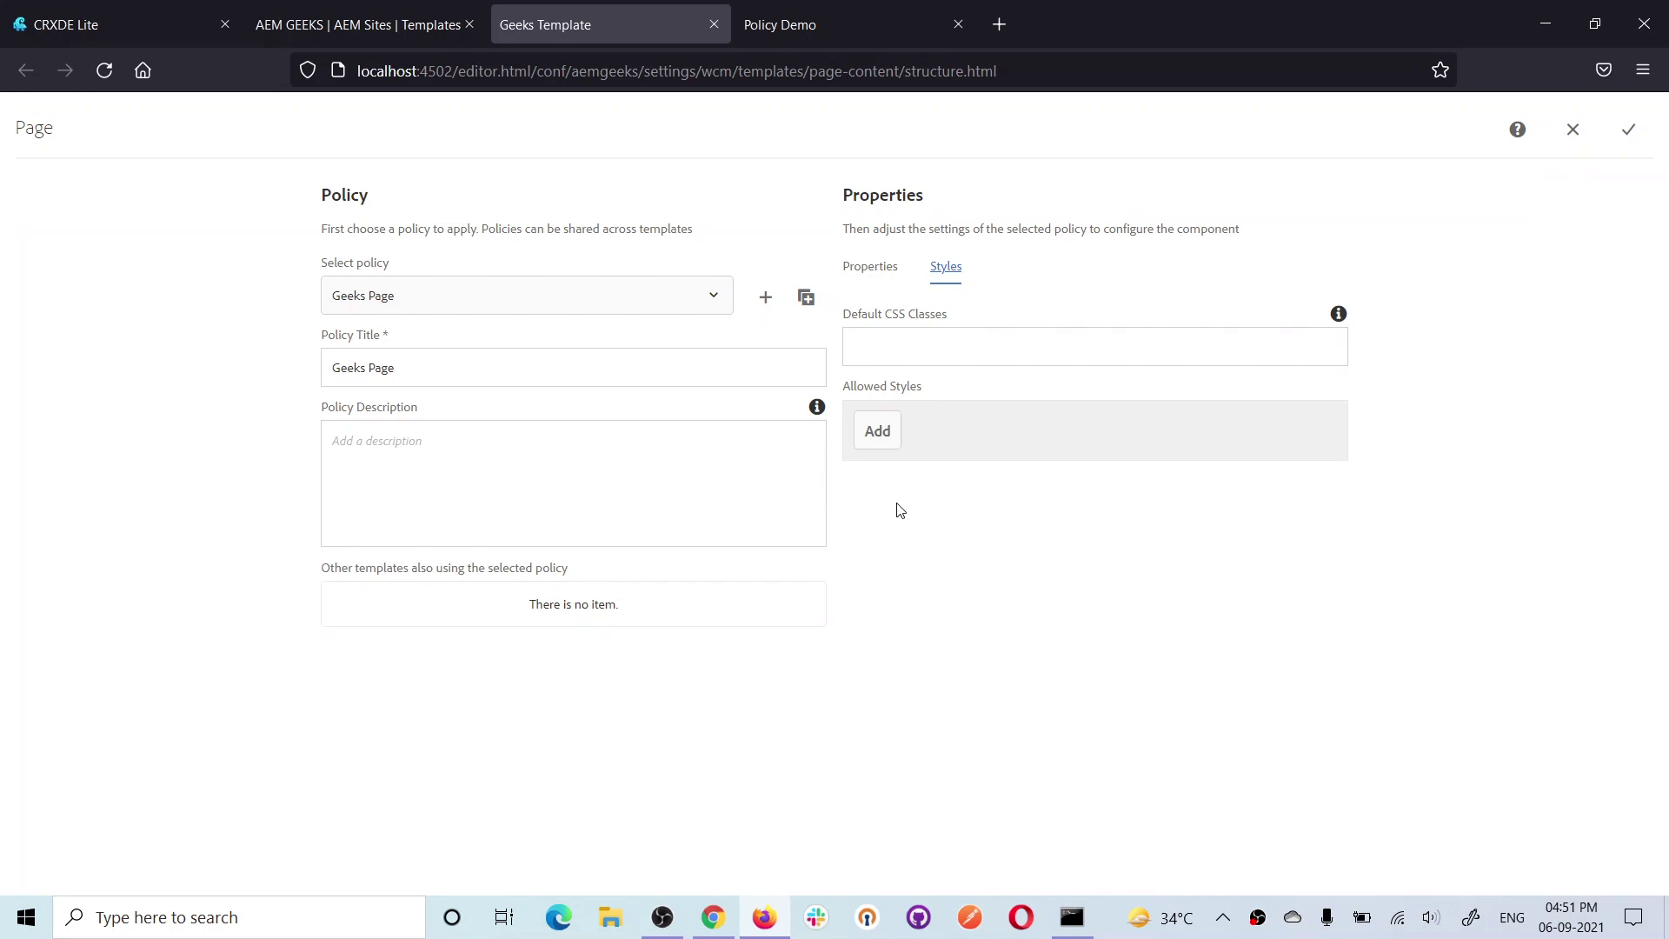
click(1628, 128)
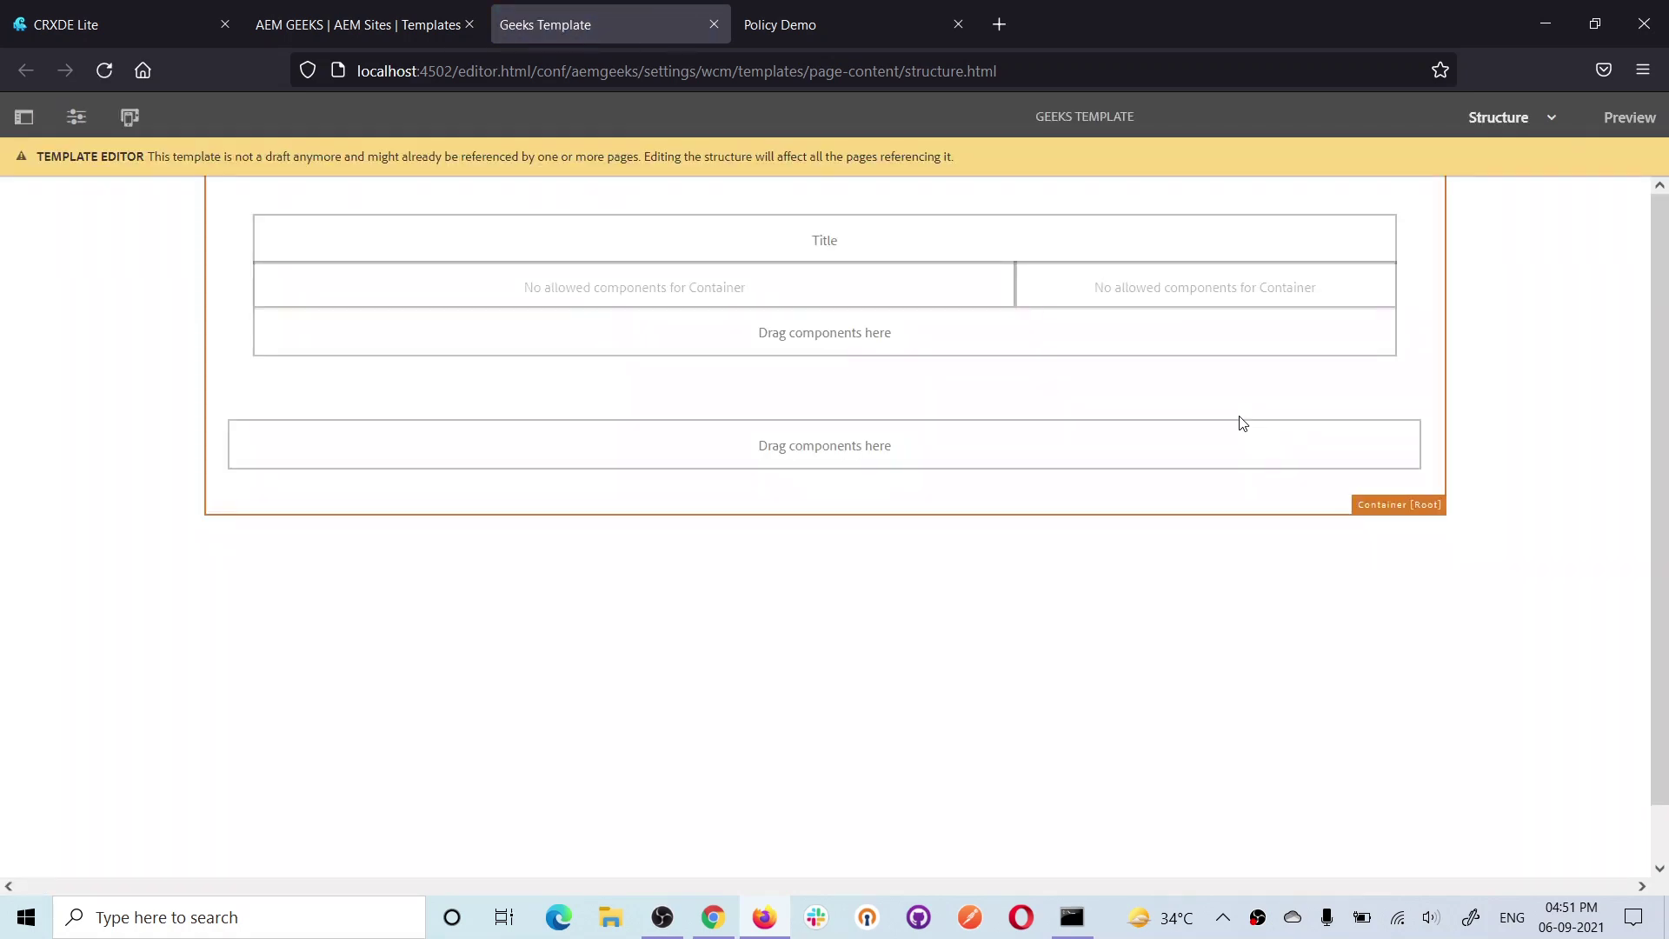
Check the wide container on the Policy Demo page.
key(ctrl+Tab)
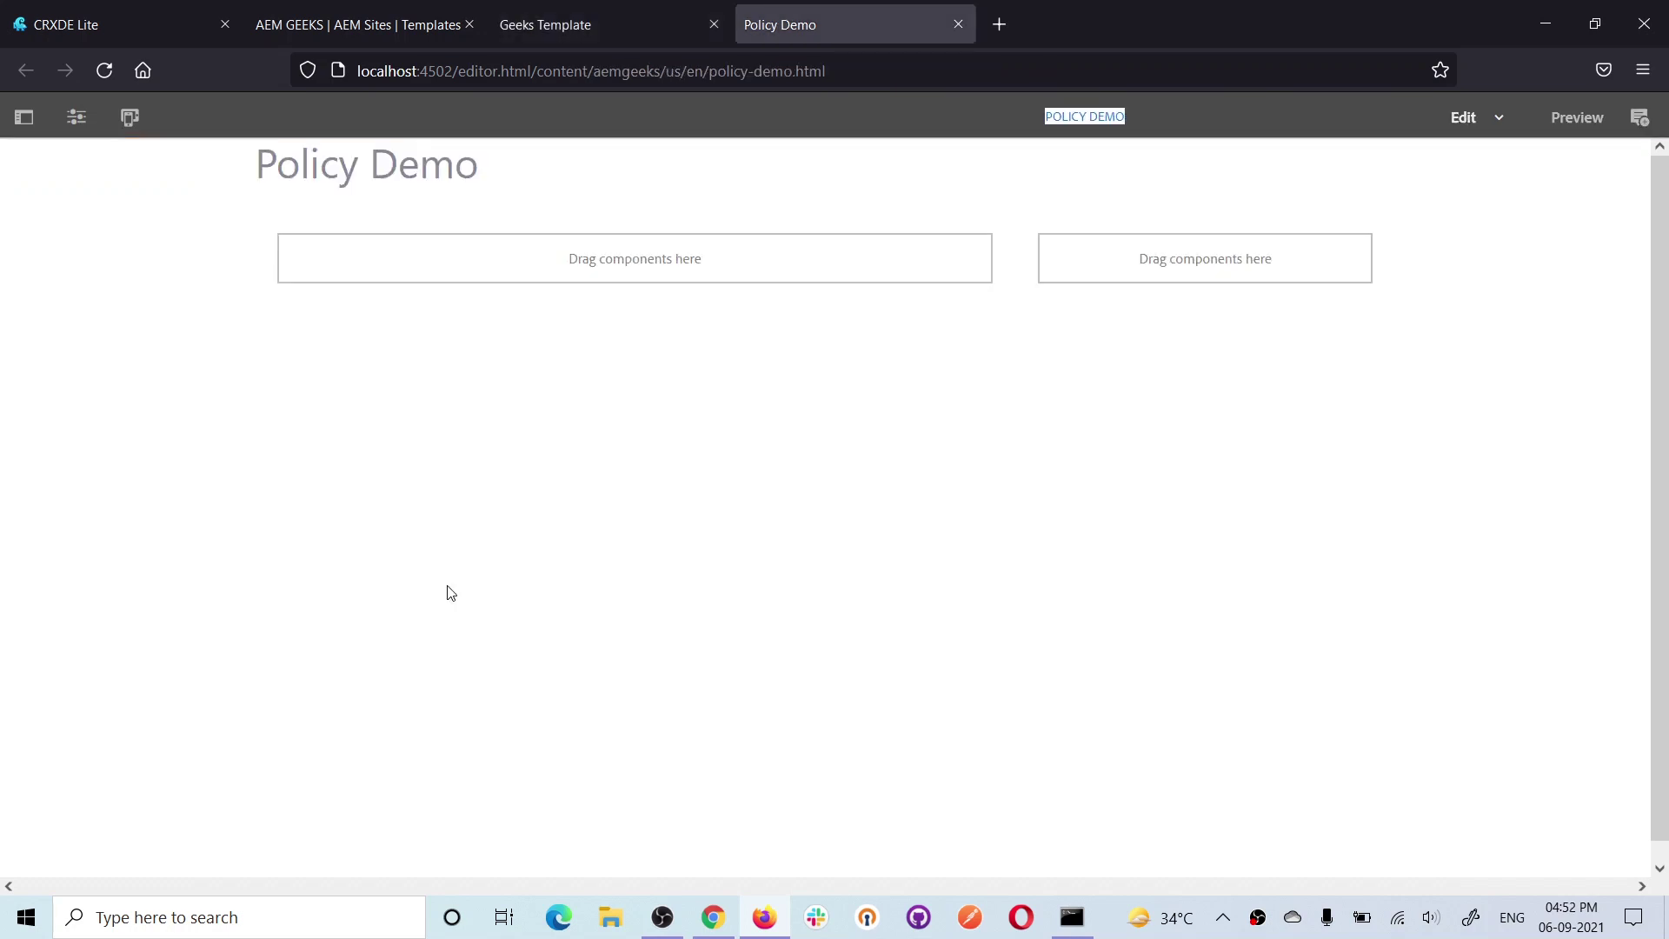
click(472, 280)
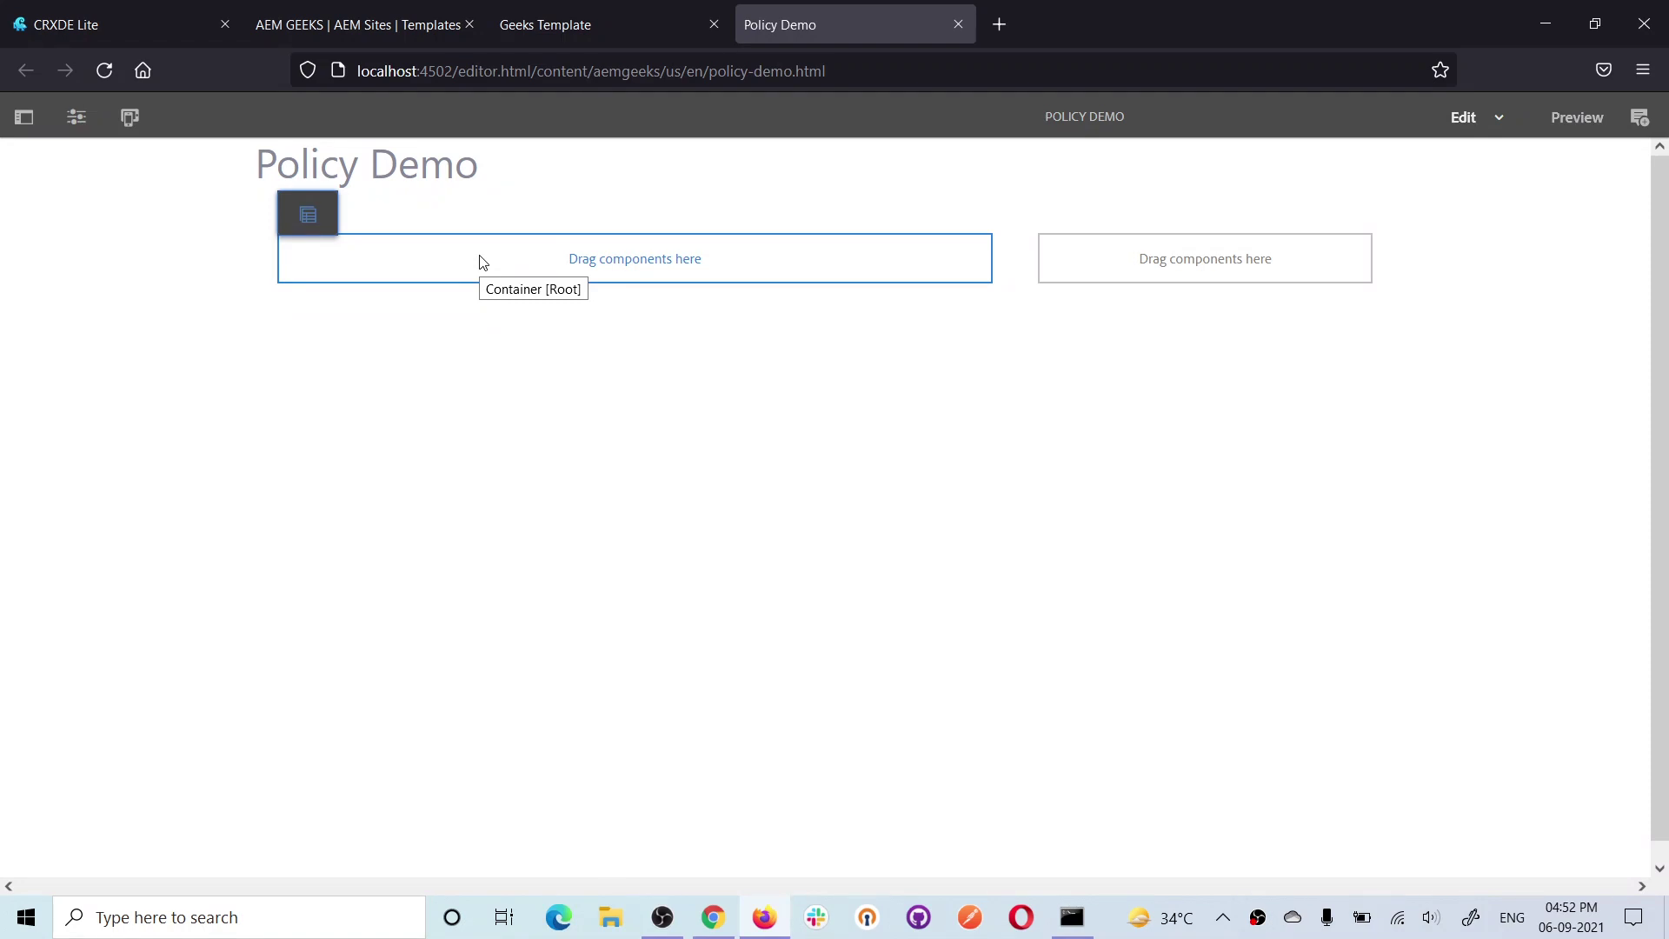
click(419, 15)
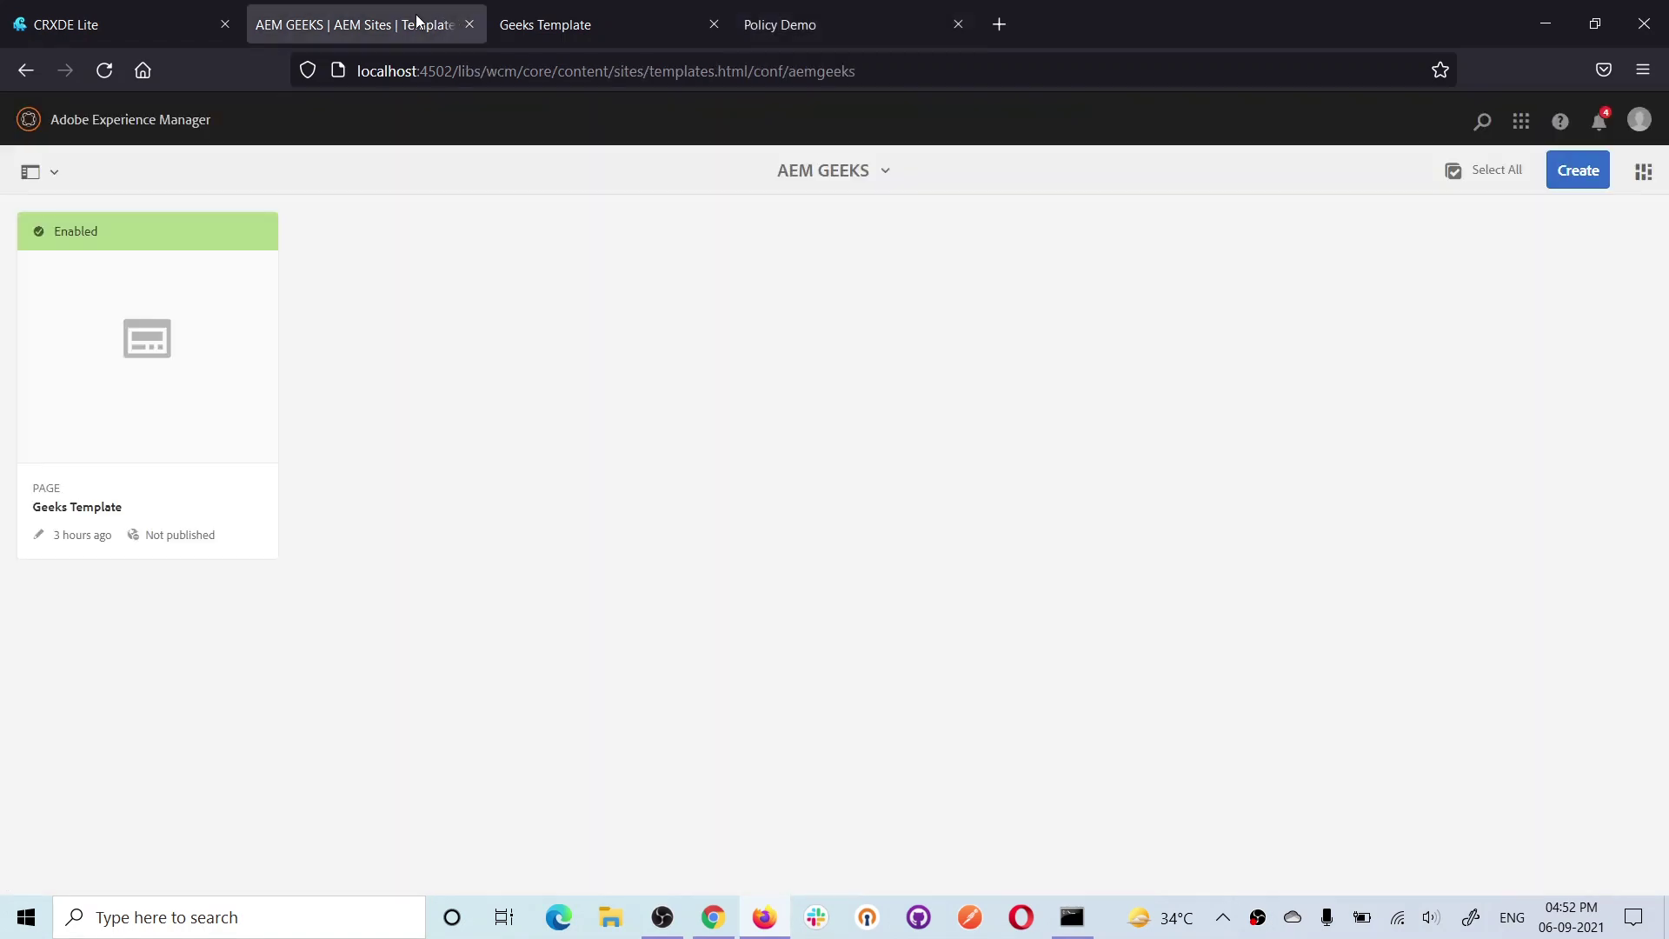
Start a new policy titled Left Section for the wide container in the Geeks Template structure.
click(516, 25)
click(607, 289)
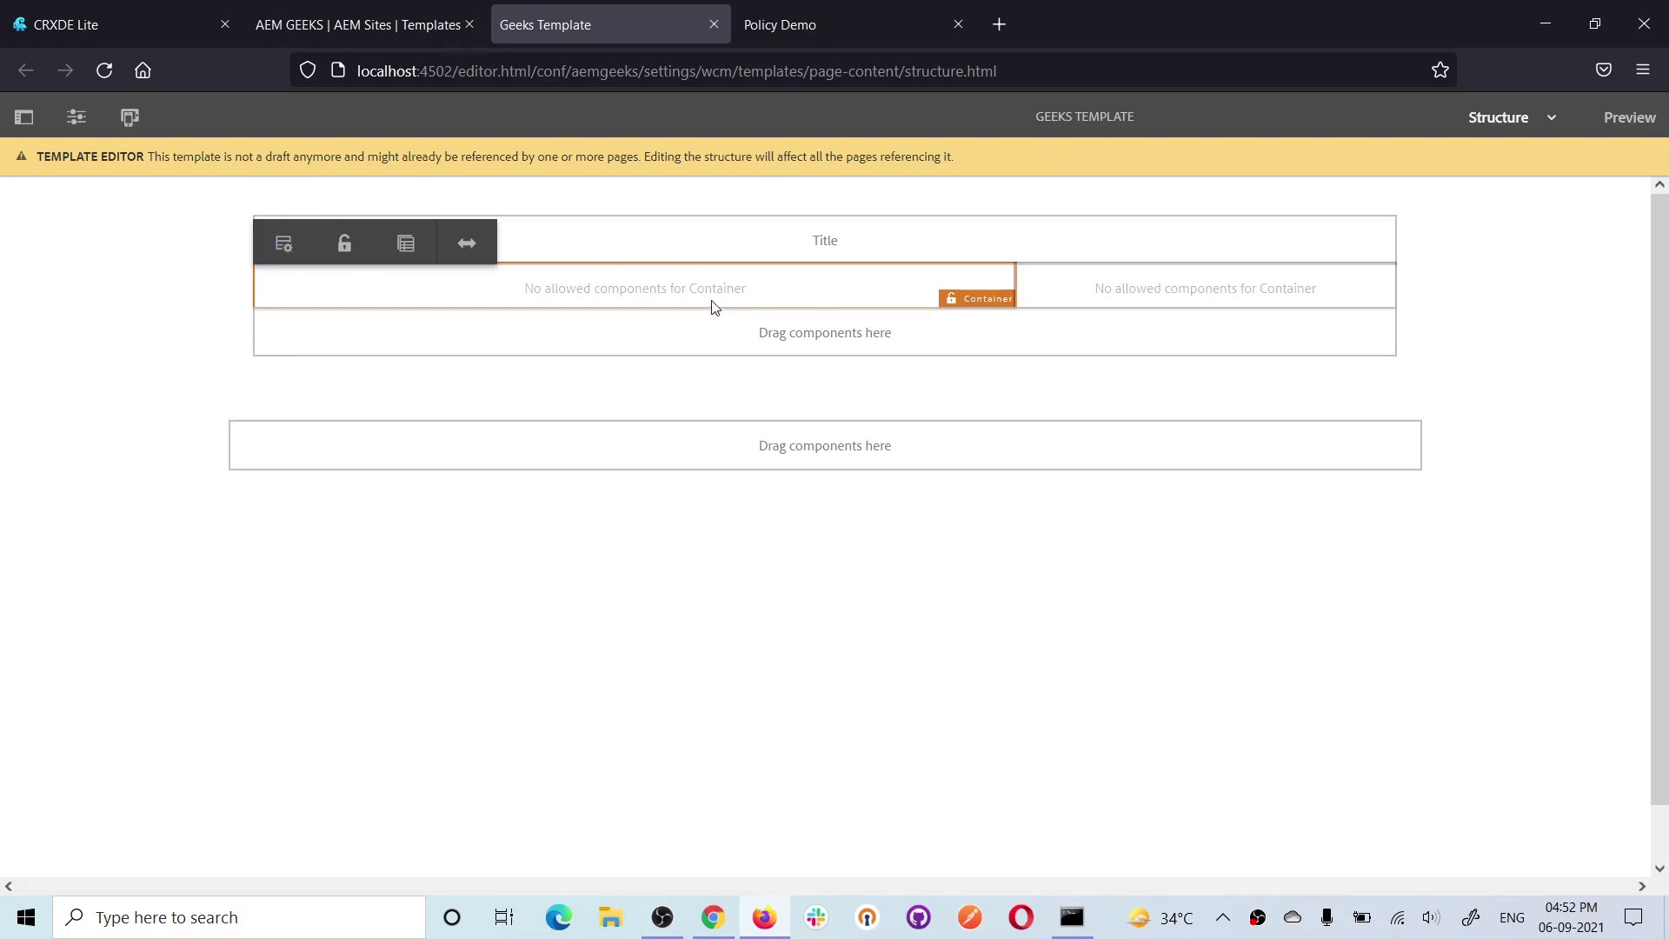
click(285, 244)
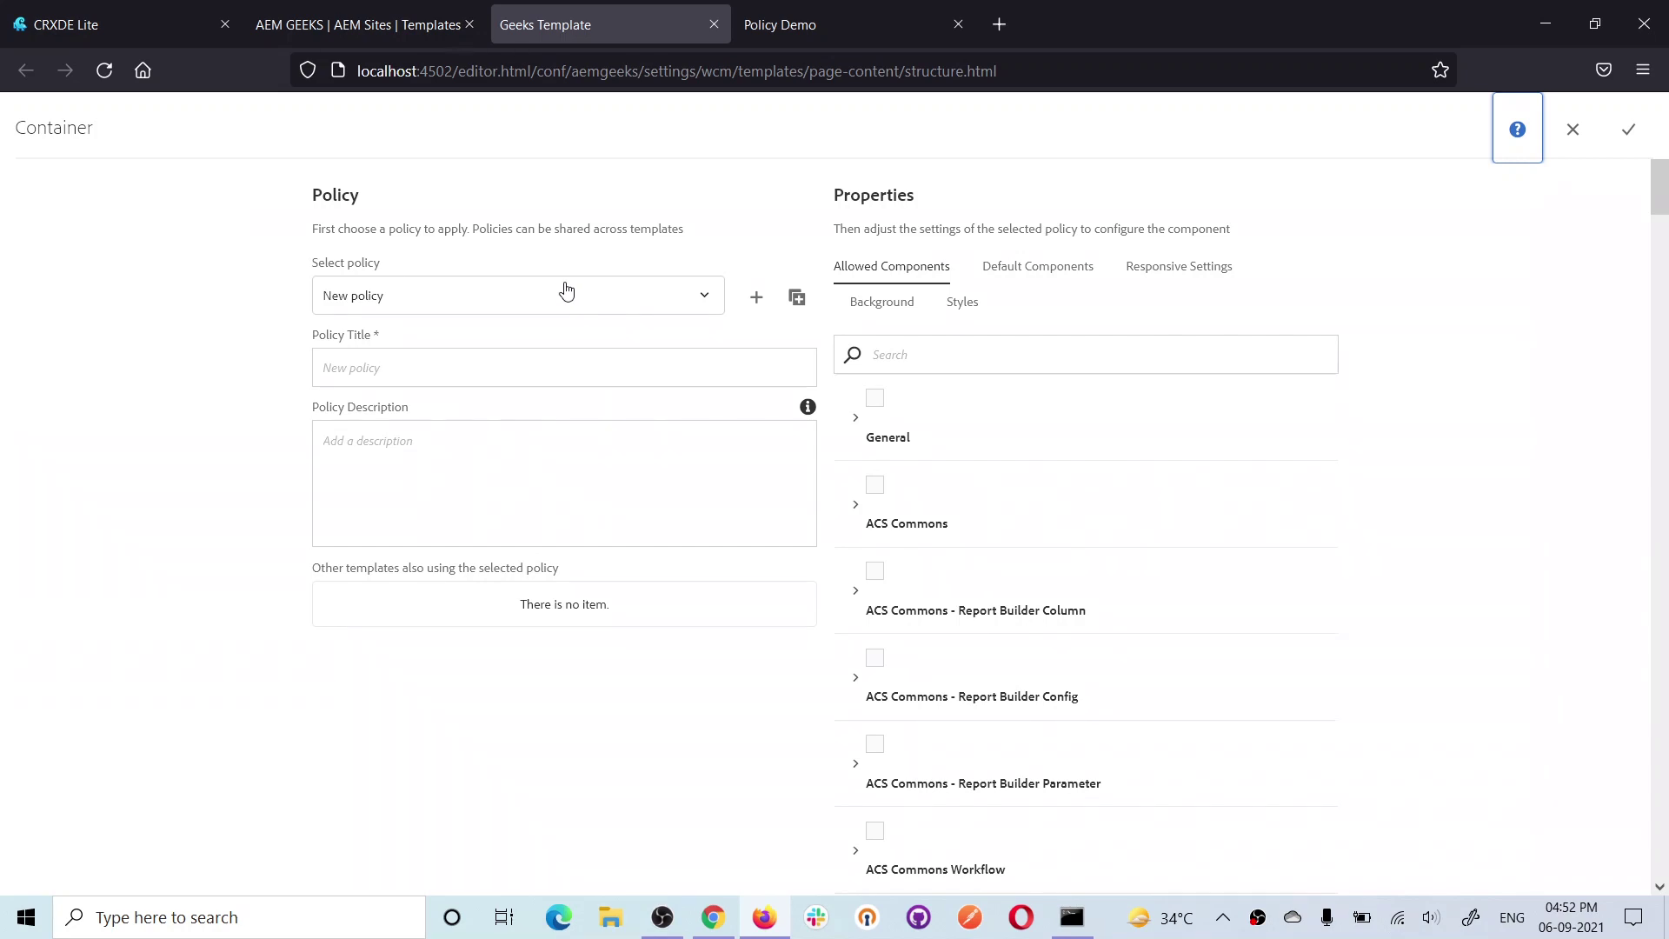
click(632, 294)
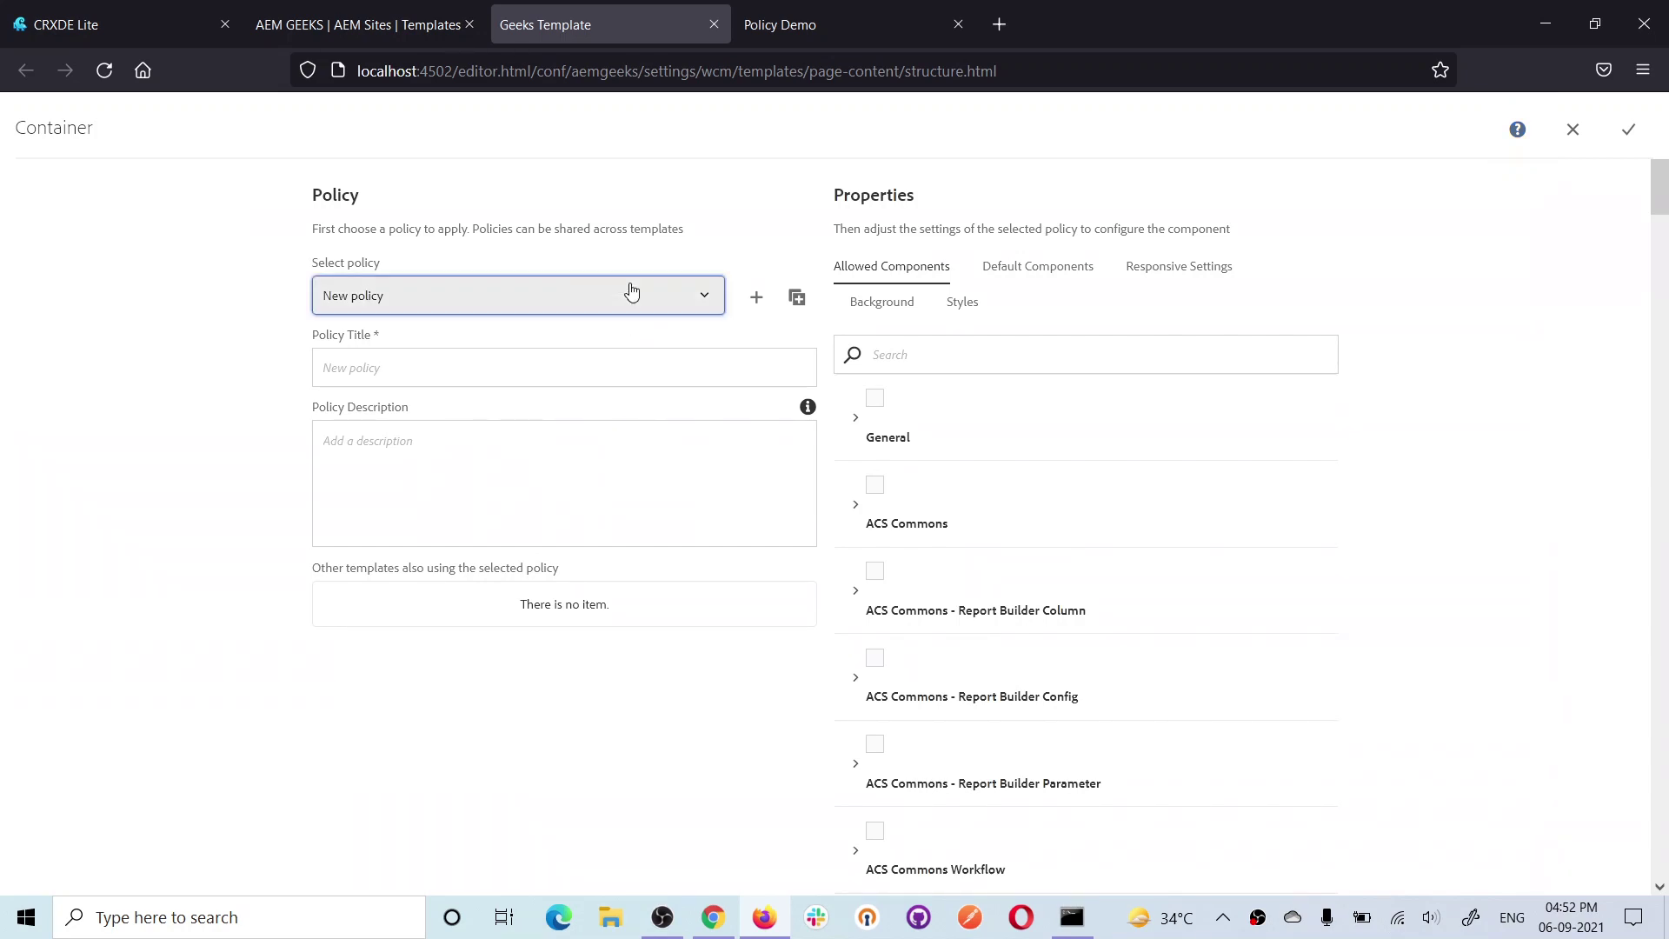
click(186, 372)
click(355, 365)
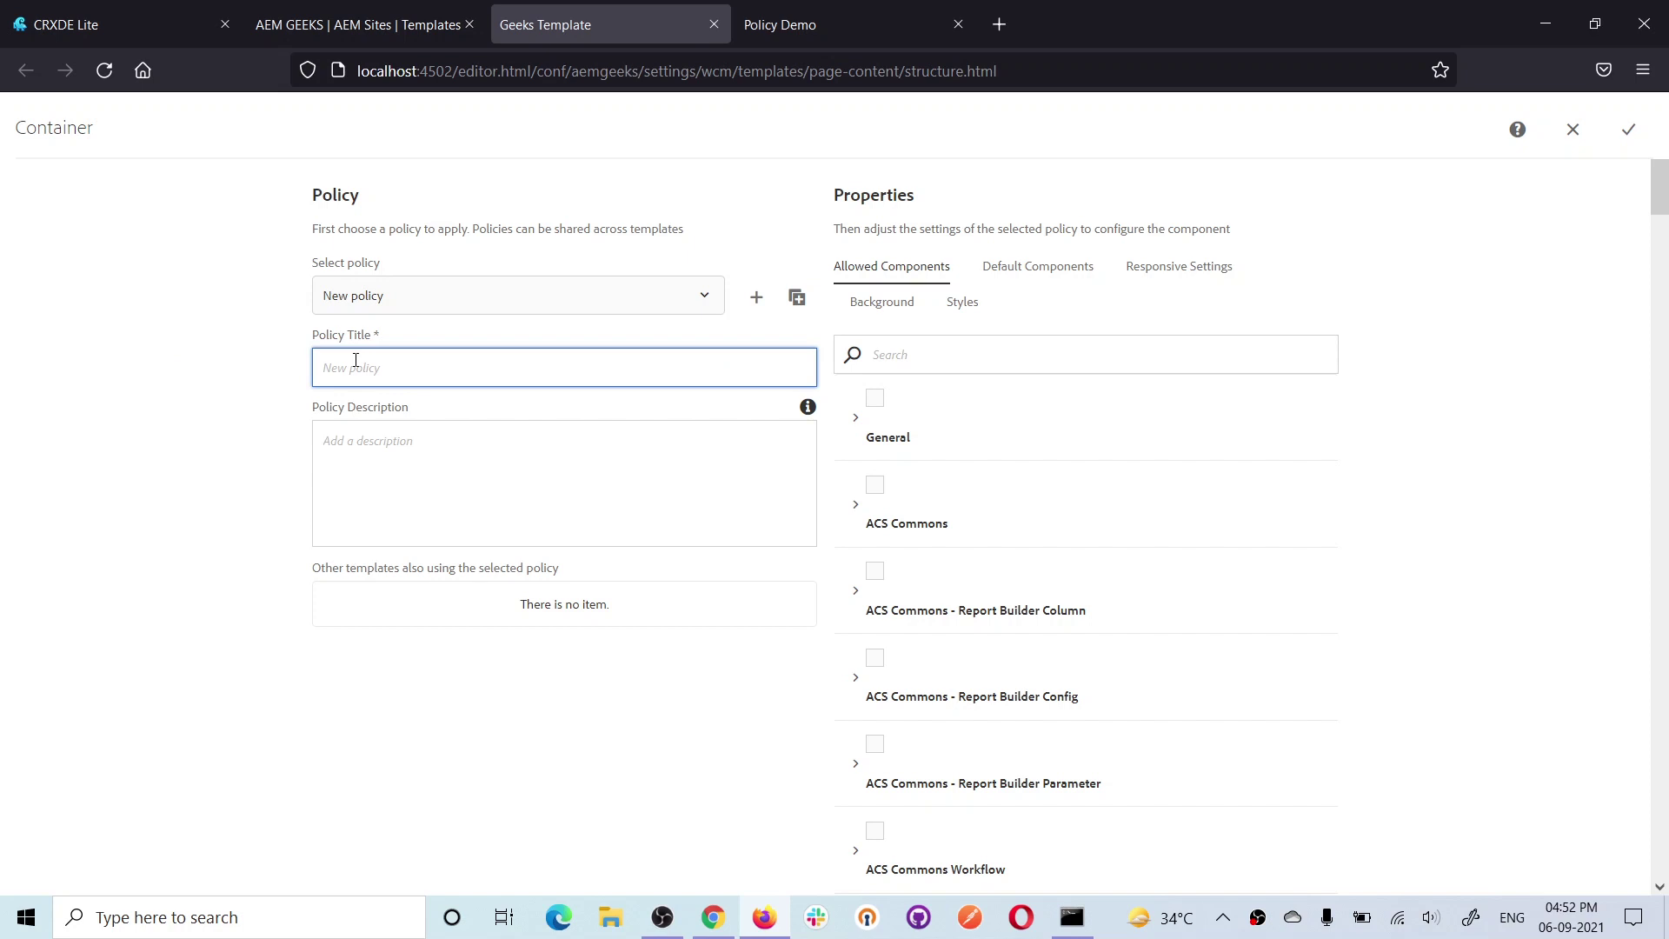
text(Left )
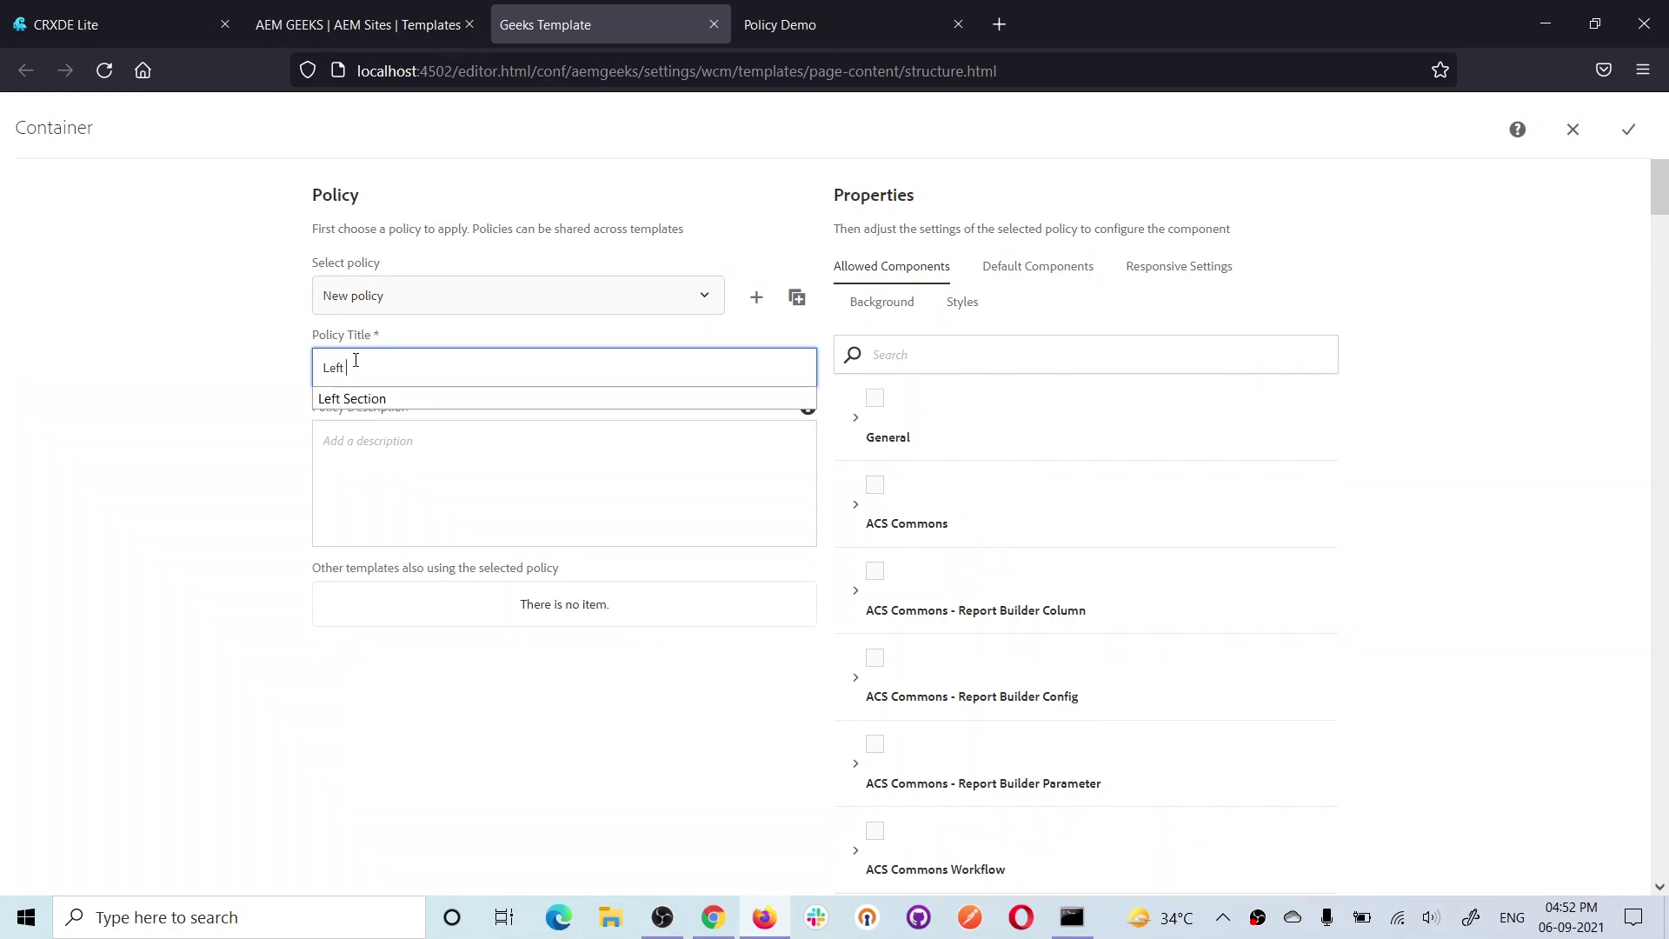
text(Section)
click(217, 370)
Describe the container policy as "Policy for left section".
click(380, 451)
text(Policy for left section)
double_click(536, 604)
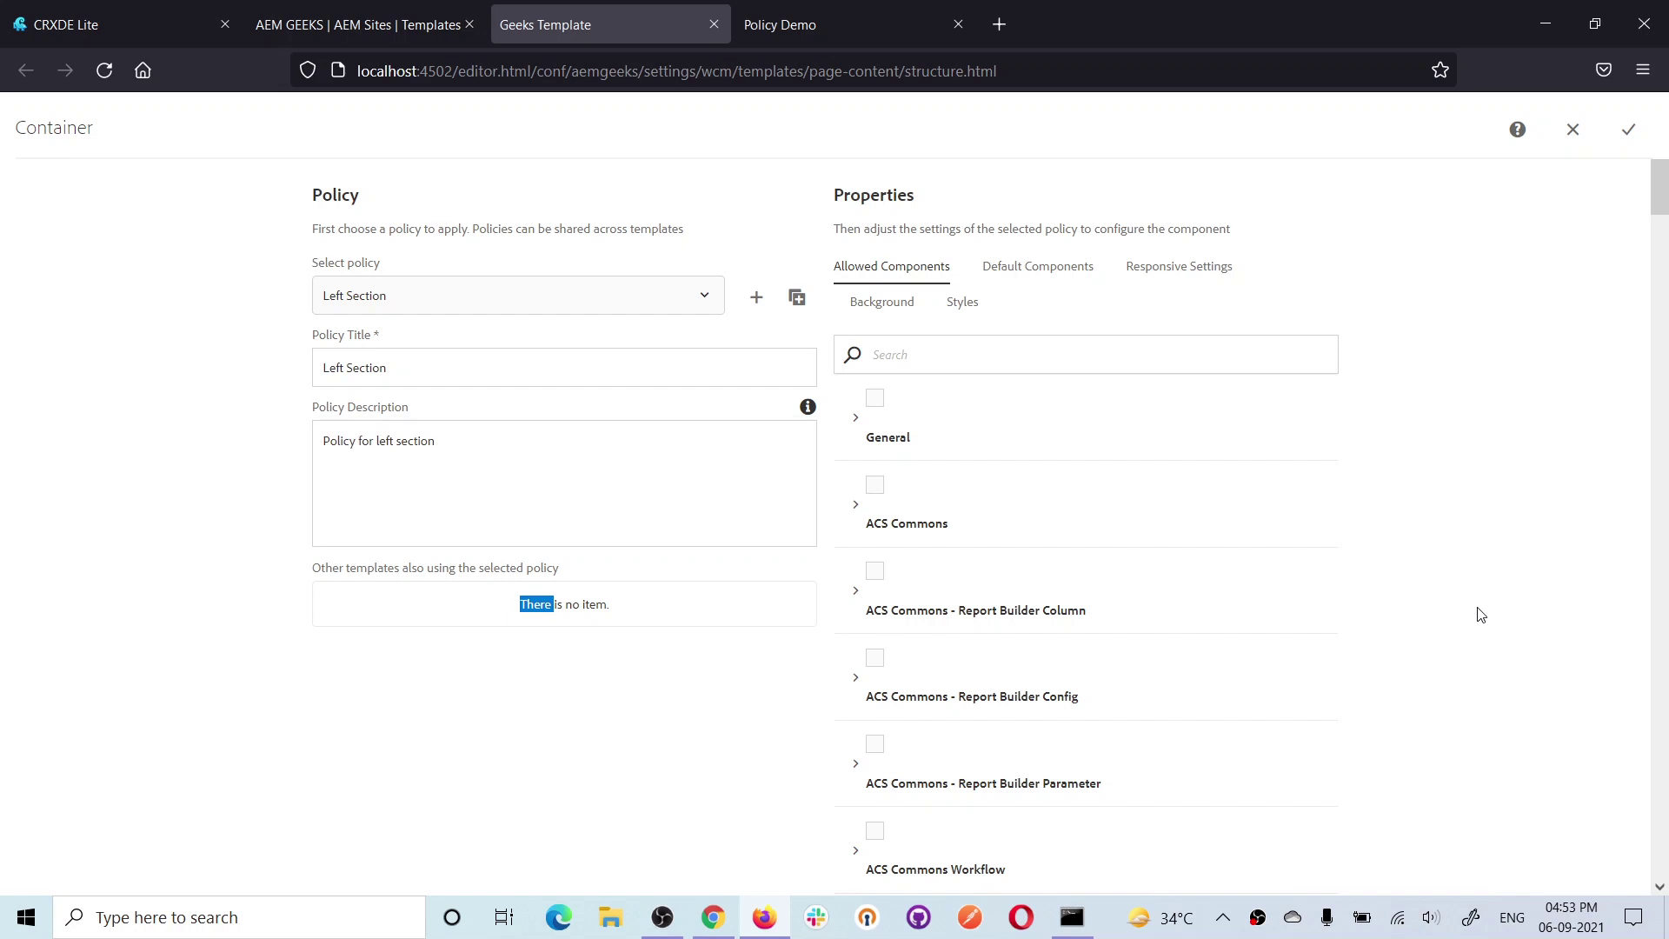
click(1514, 582)
Allow the AEM GEEKS - Content and AEM GEEKS - Global component groups in the Left Section policy.
scroll(706, 513, down, 1)
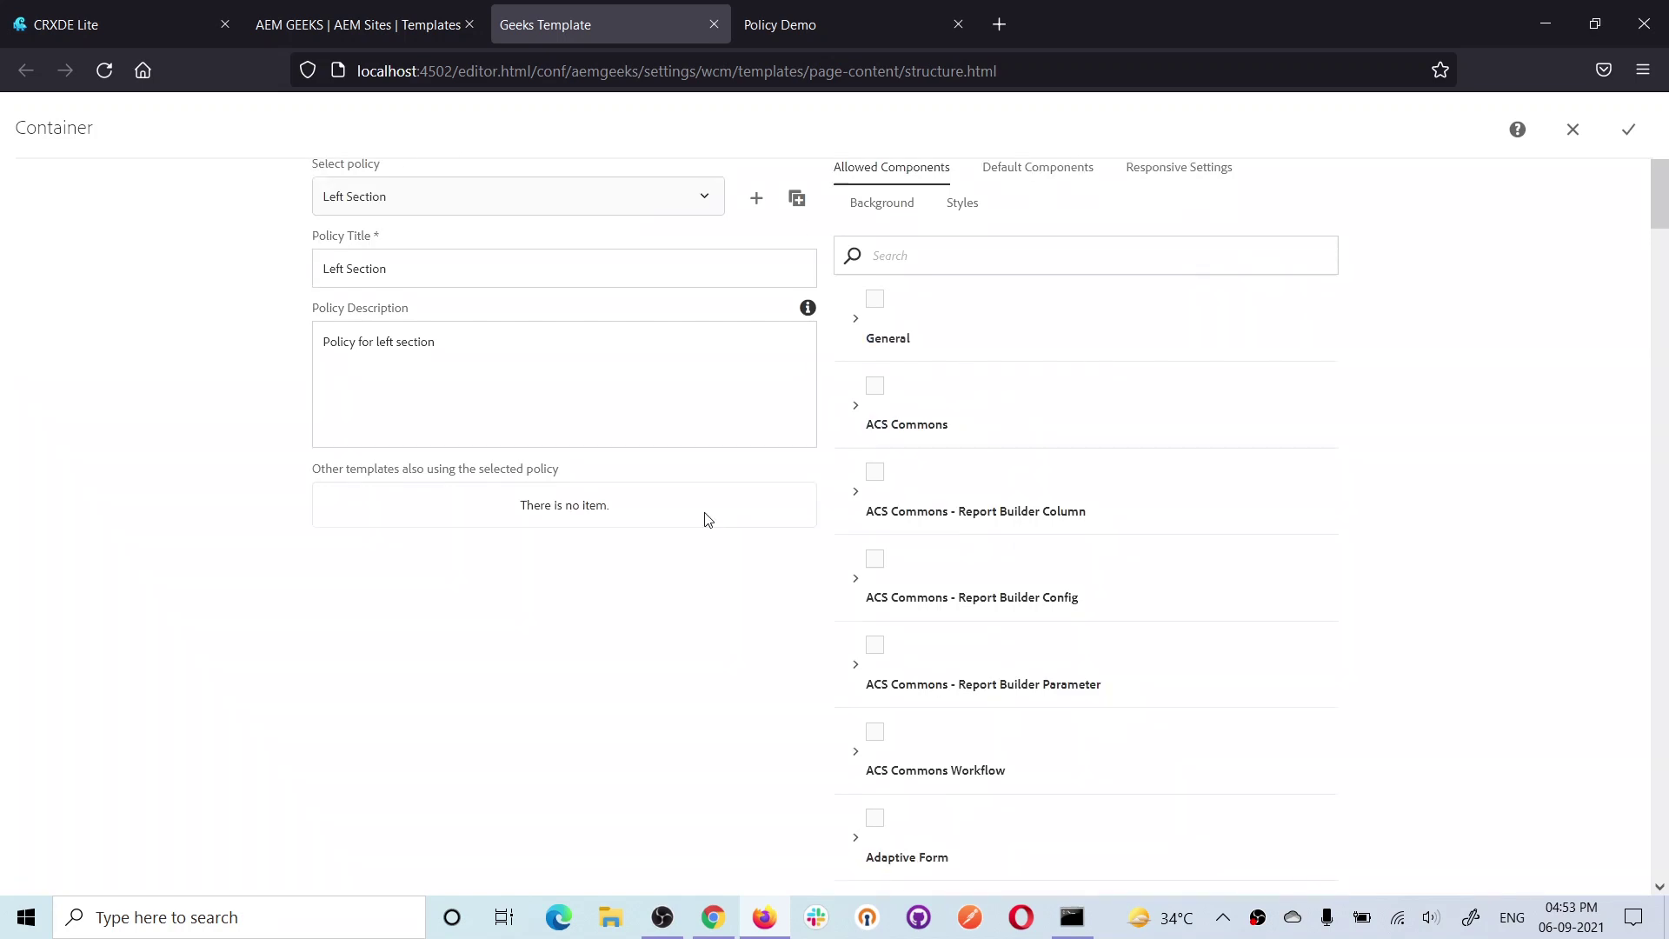
scroll(706, 519, down, 8)
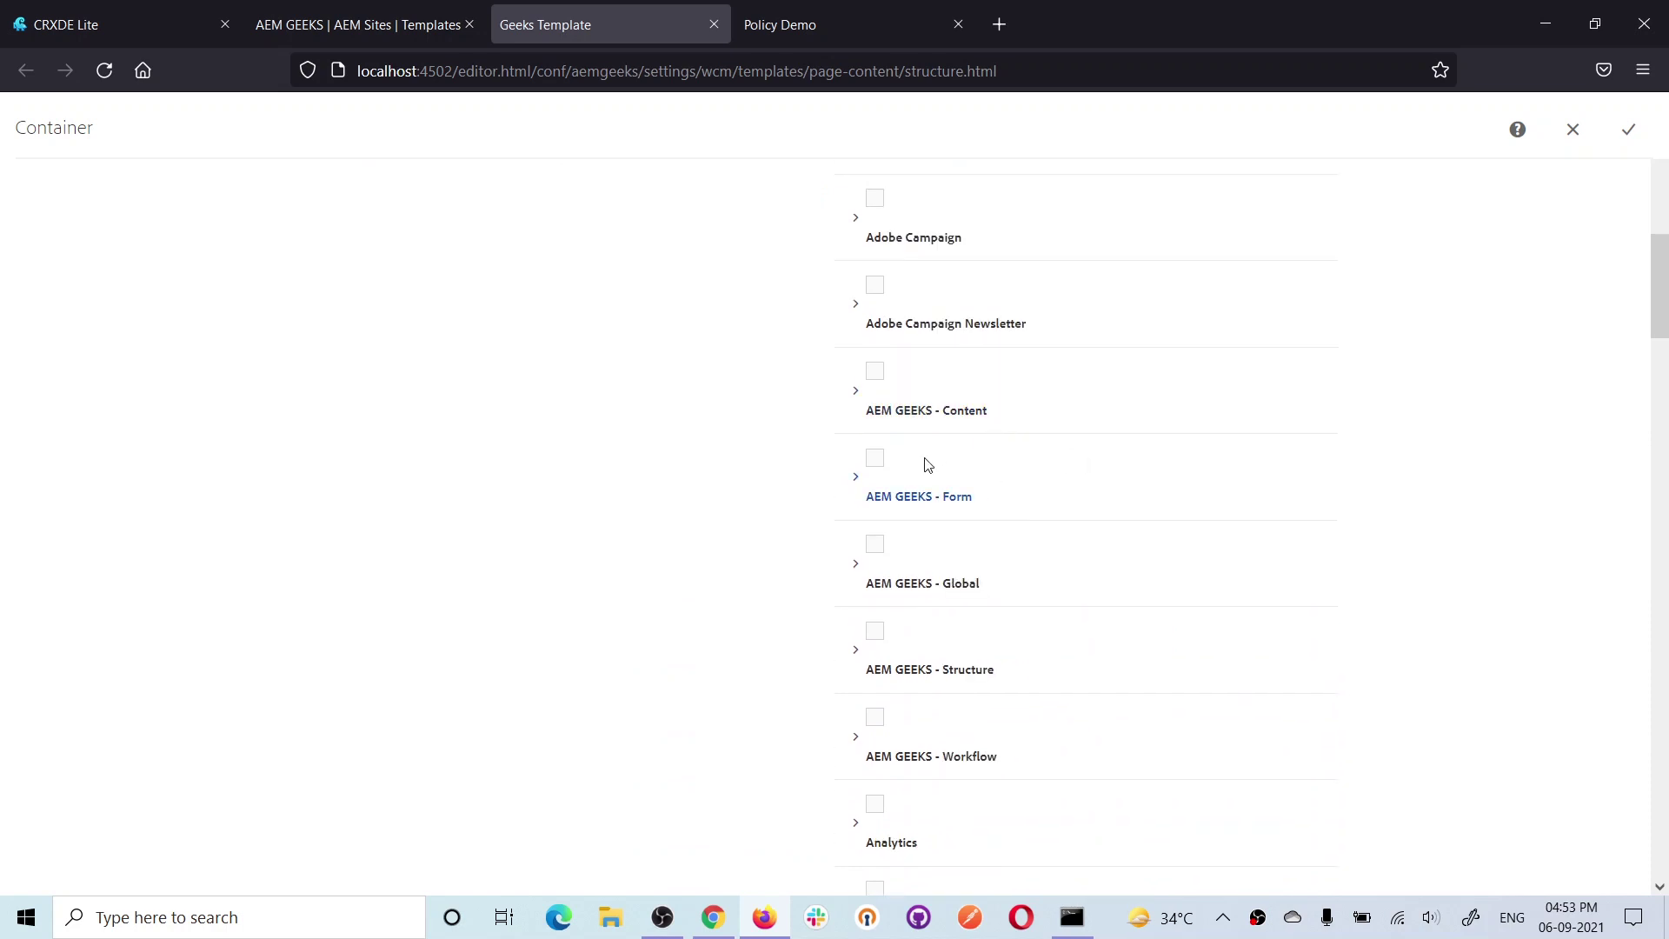
scroll(1128, 411, up, 2)
click(876, 570)
scroll(1289, 574, down, 1)
scroll(1289, 575, down, 1)
click(876, 545)
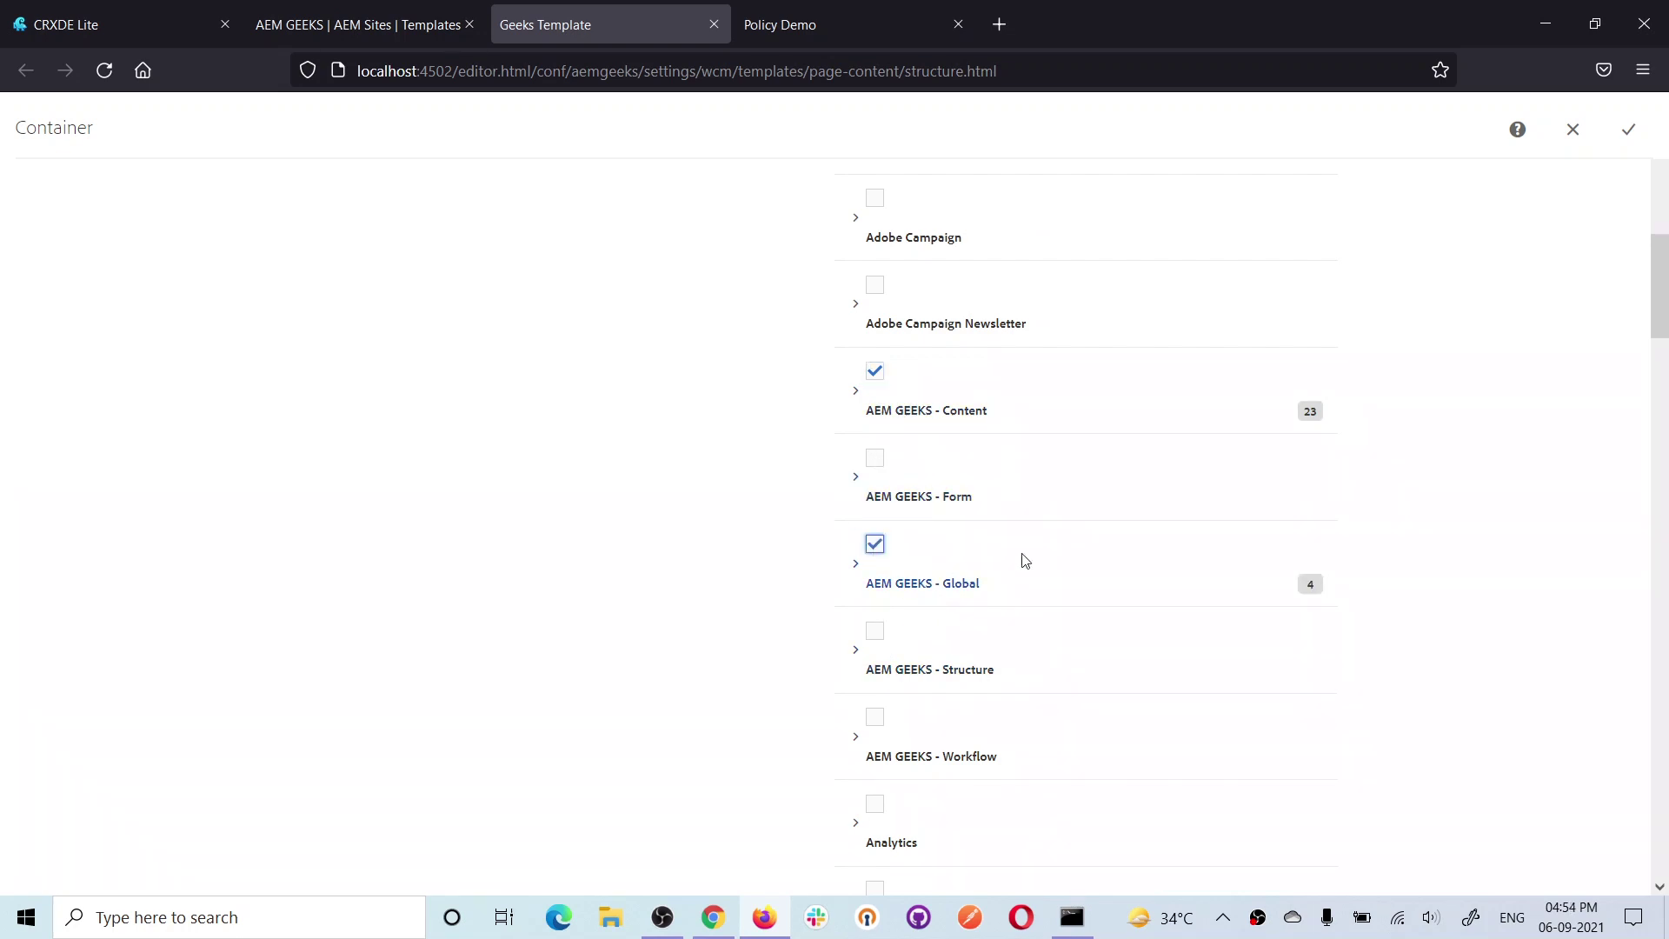
Review the default component, responsive, background and style settings without changing them, and save the Left Section policy.
scroll(1453, 376, up, 10)
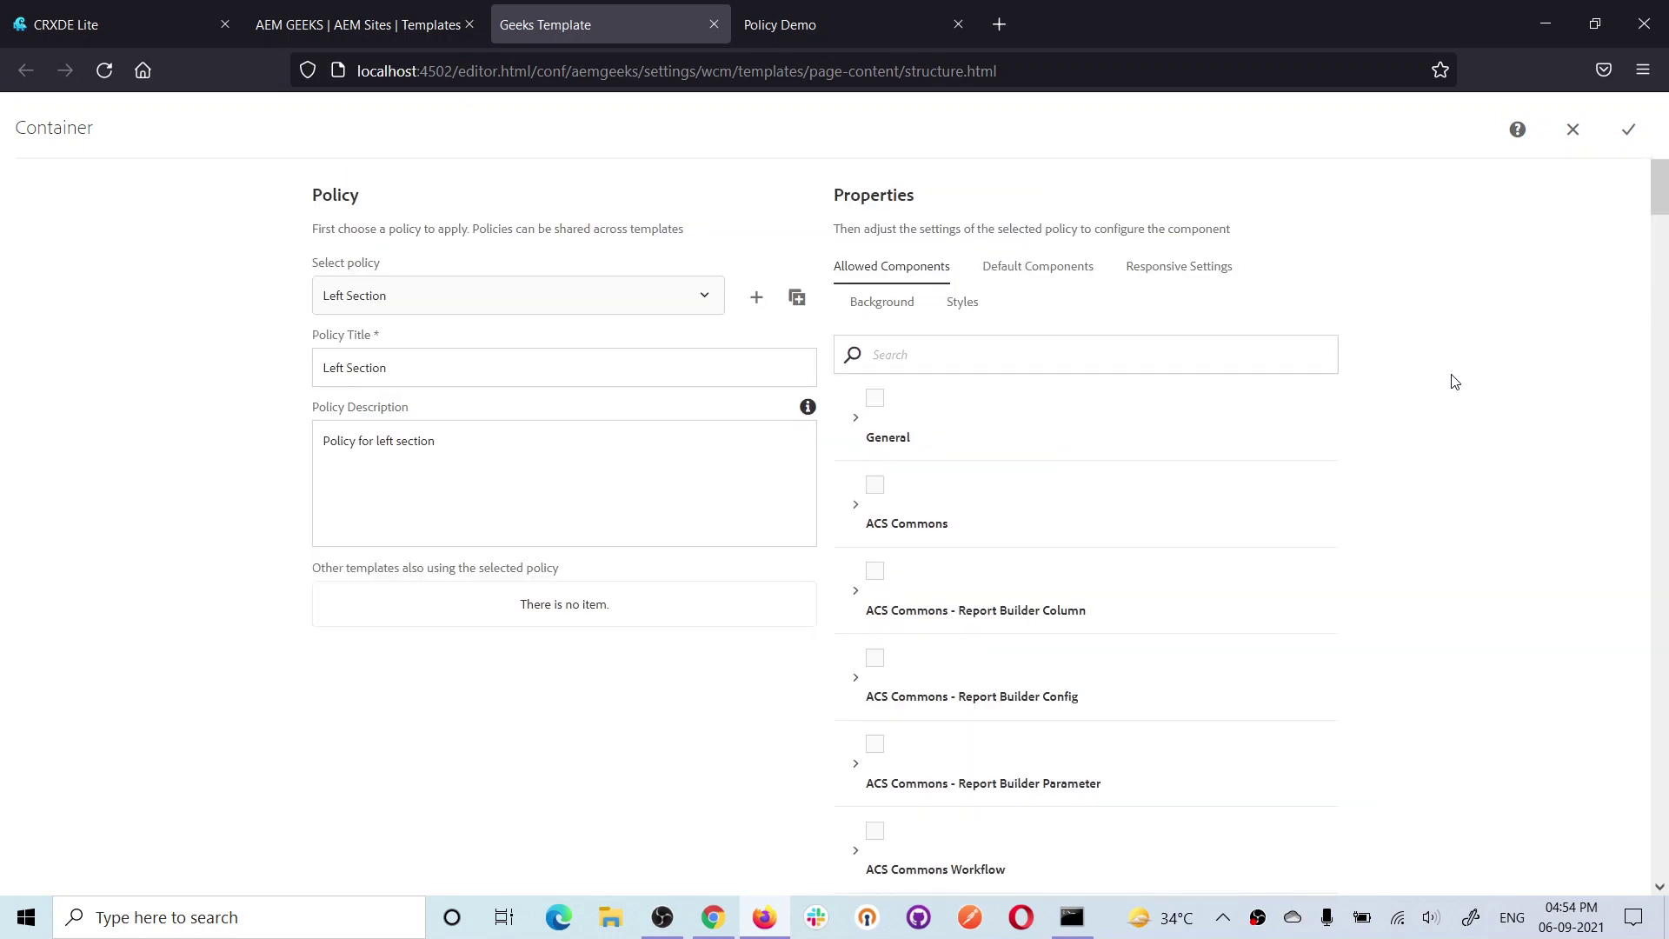
click(1036, 269)
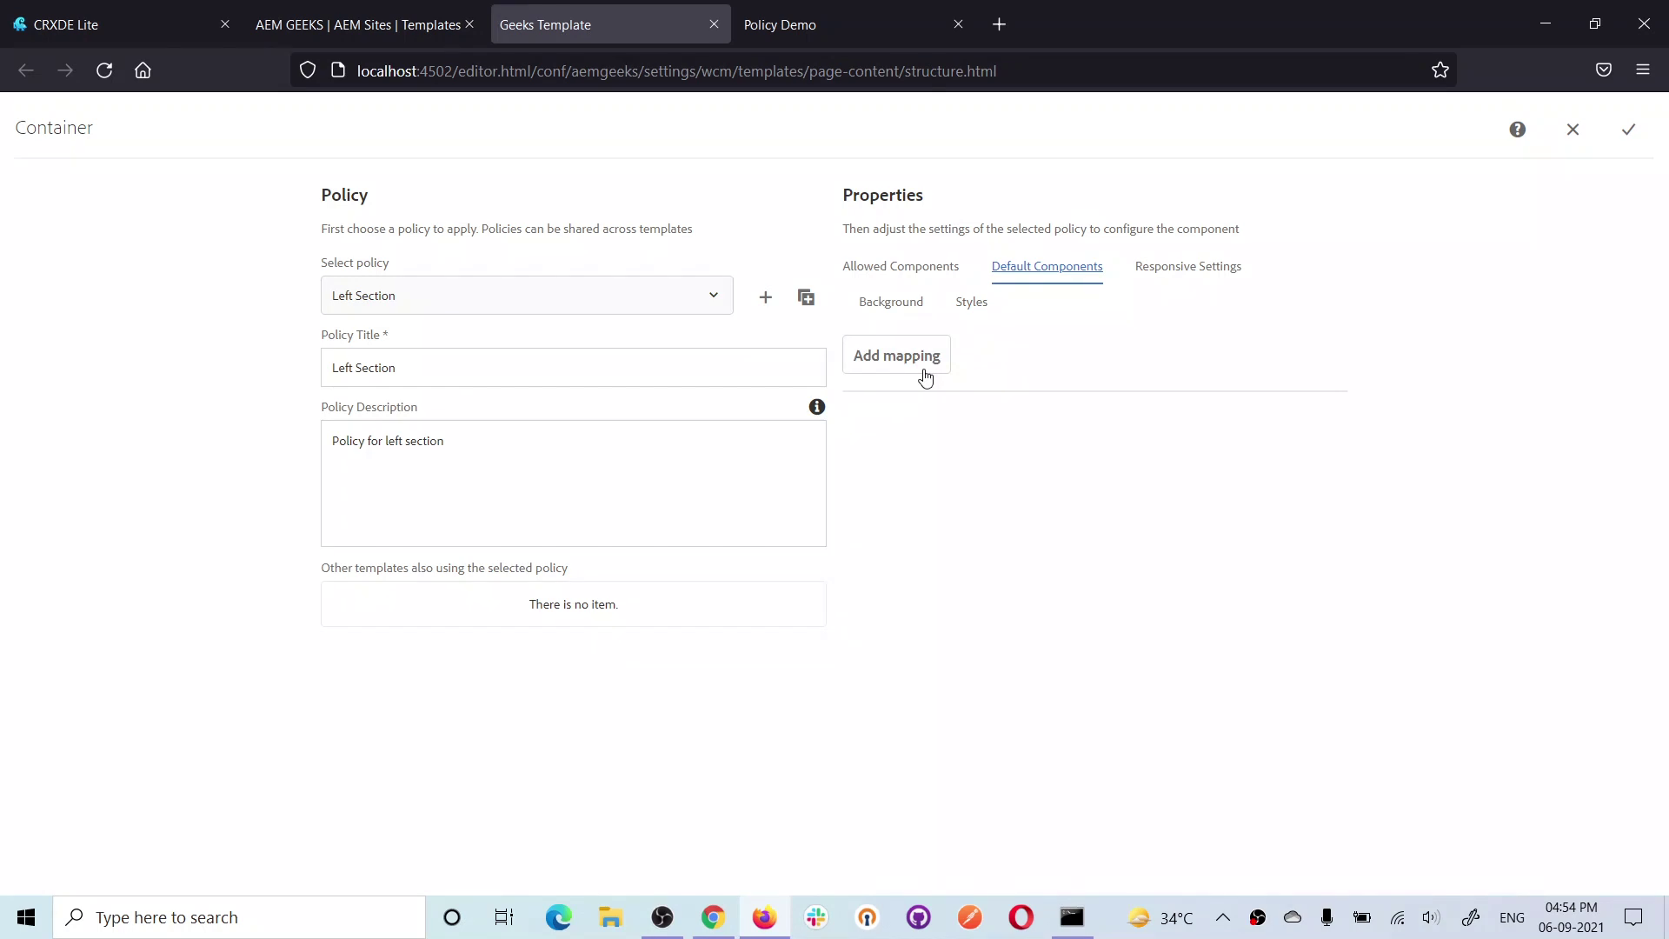
click(1545, 637)
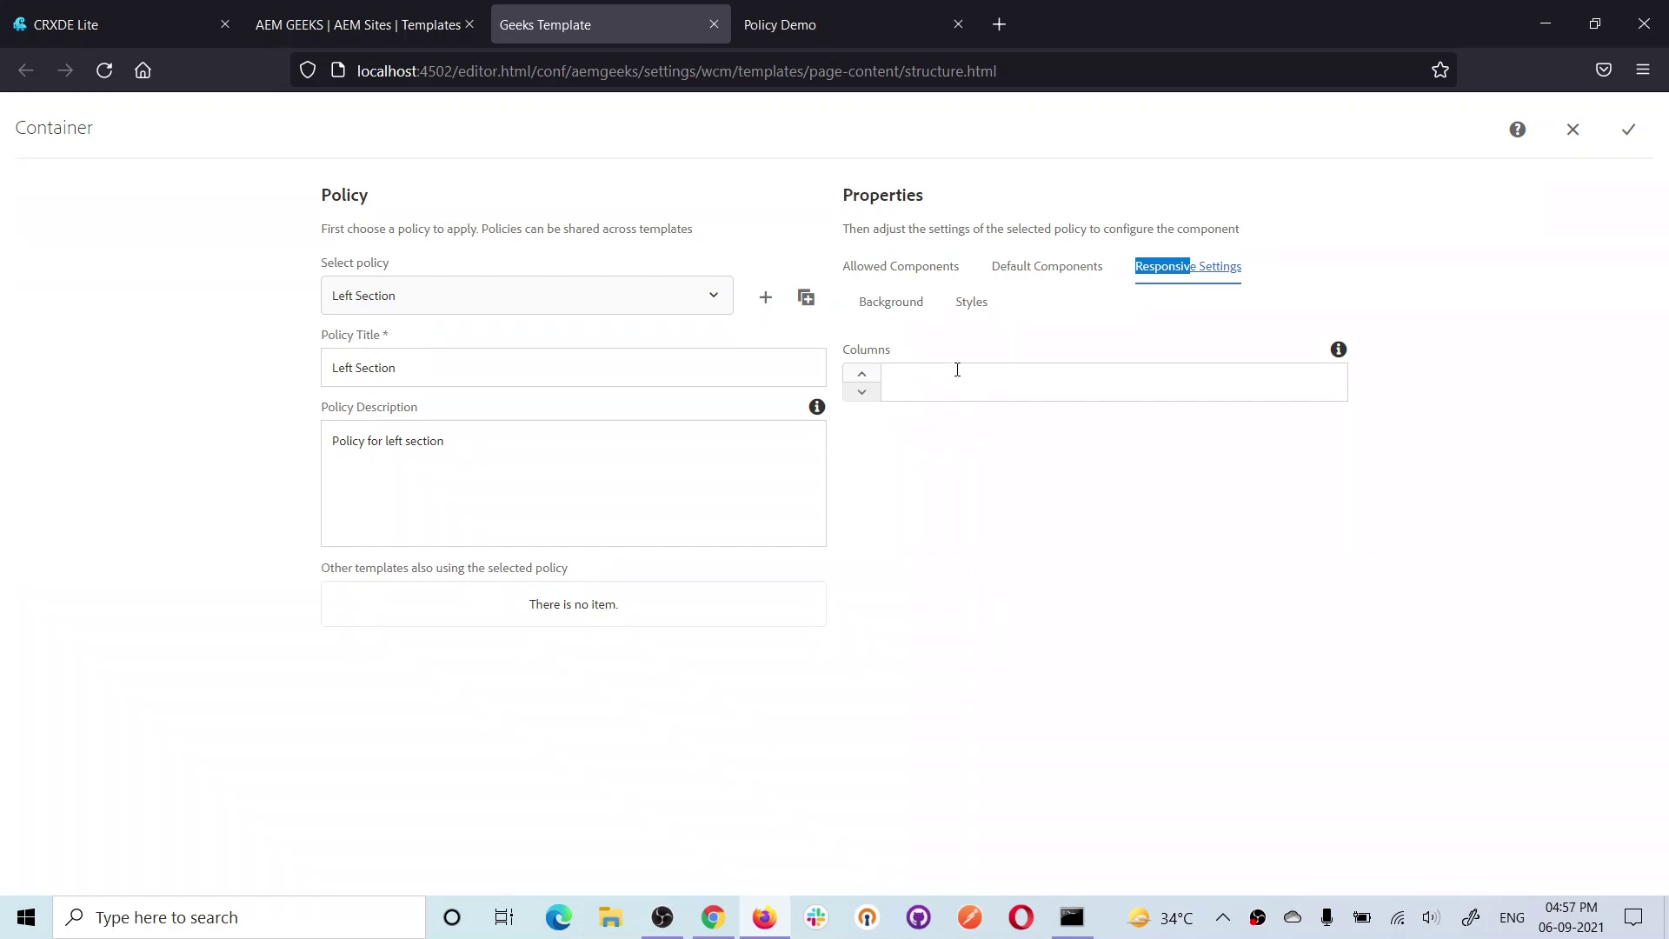
click(880, 311)
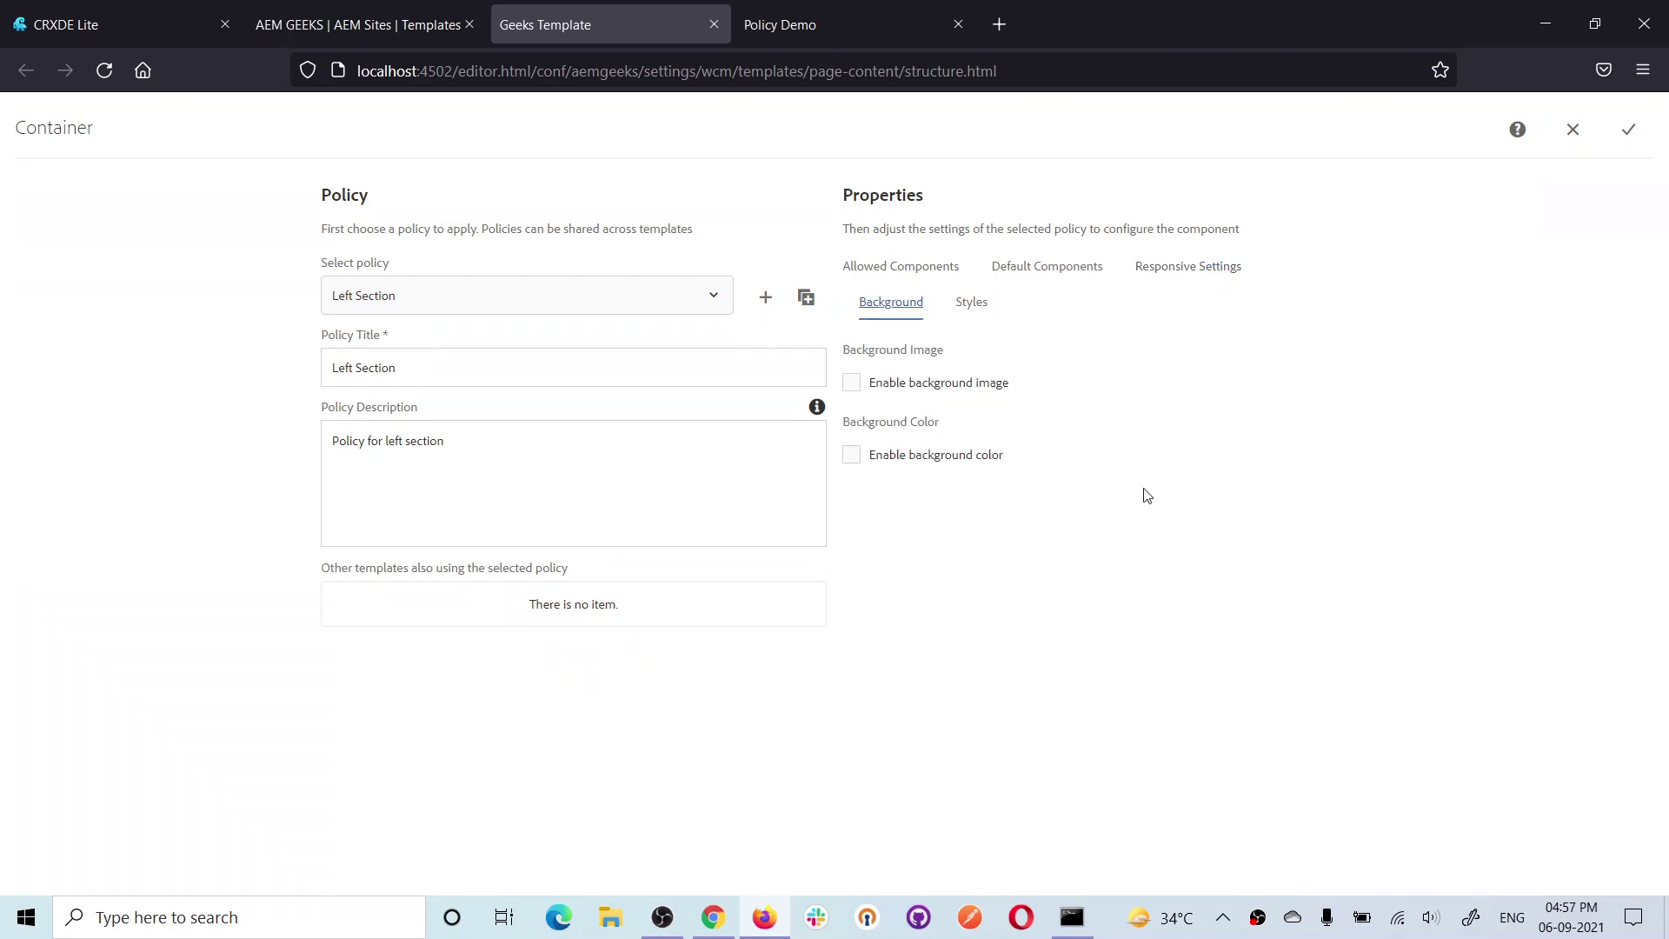
click(975, 312)
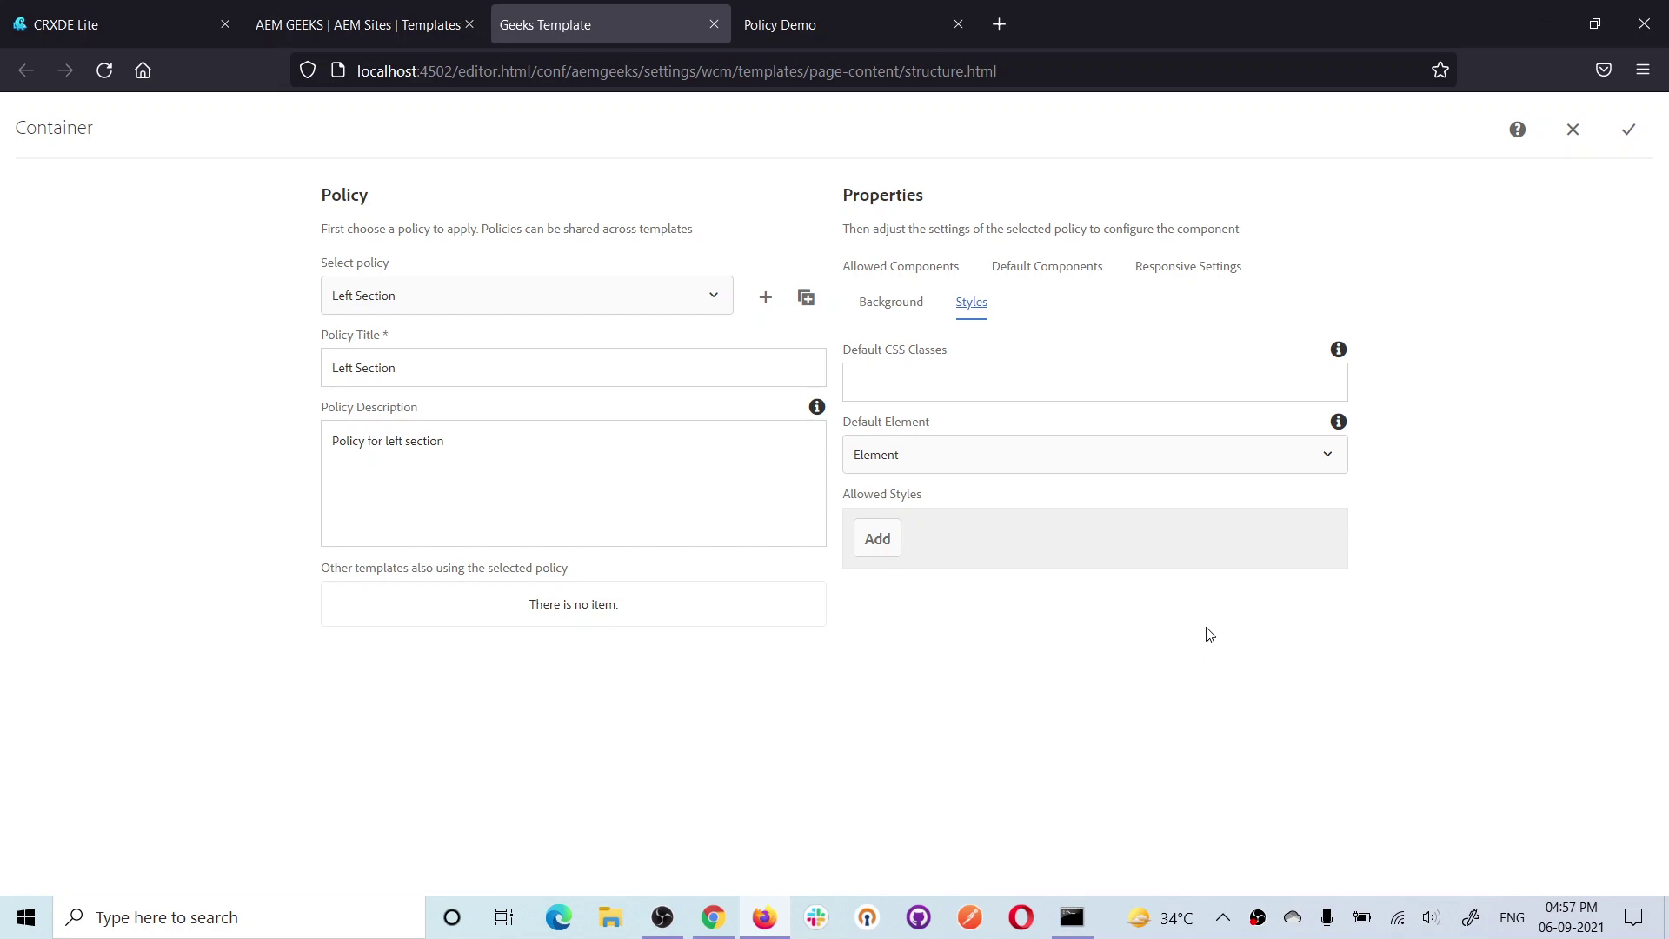
click(891, 267)
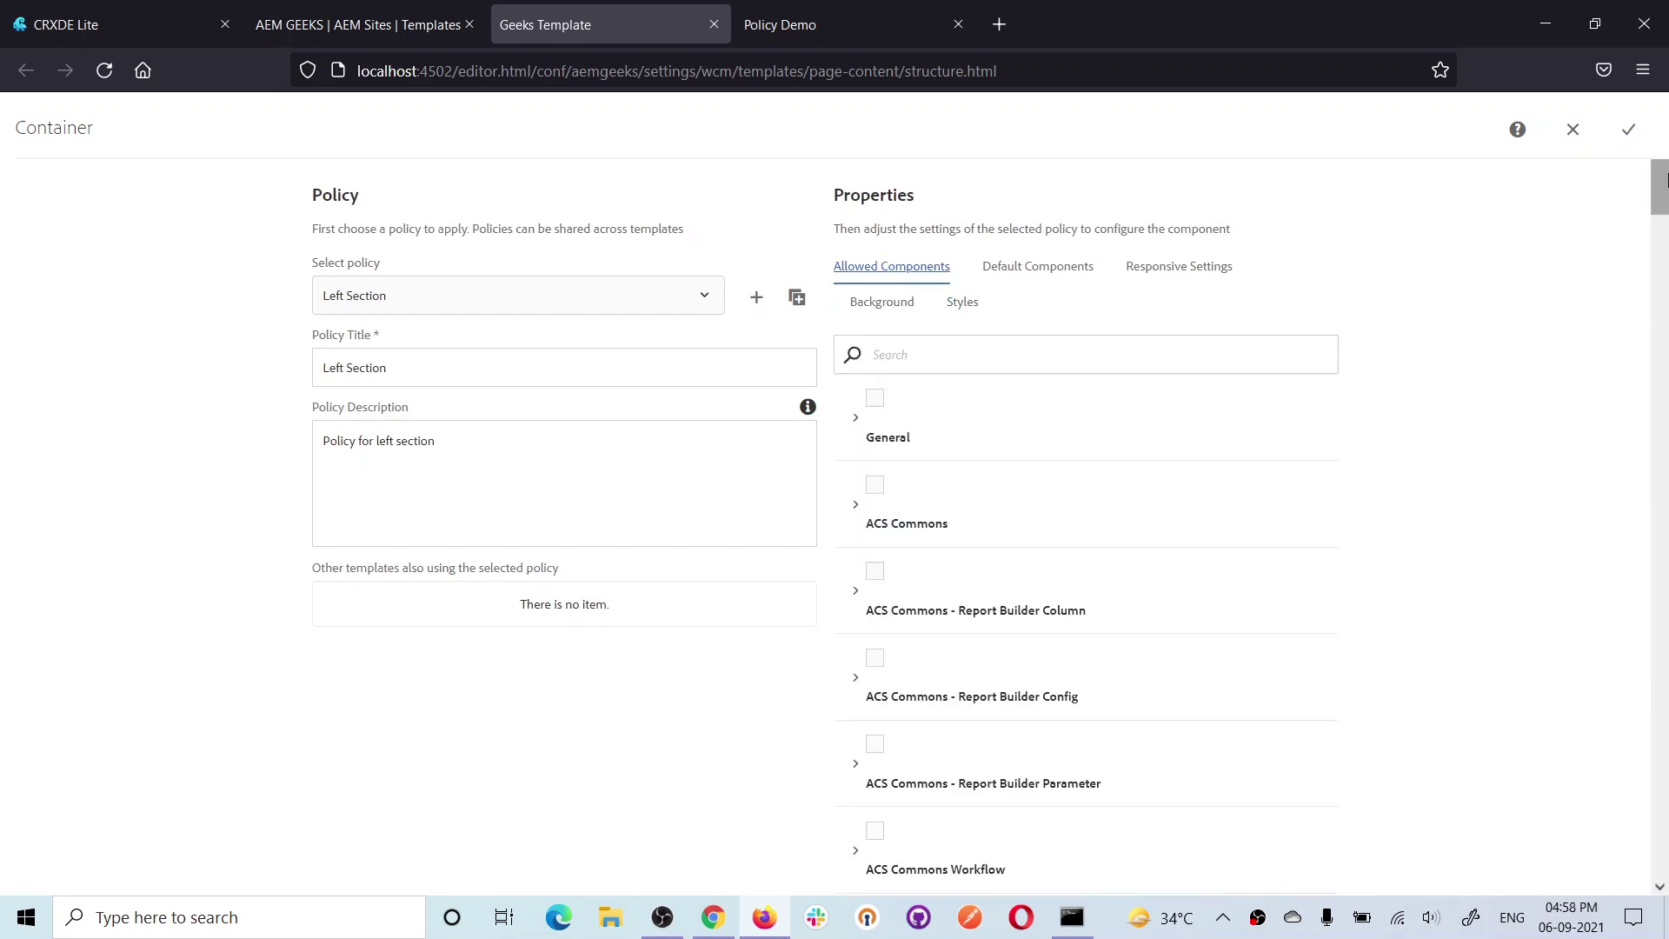
click(1624, 129)
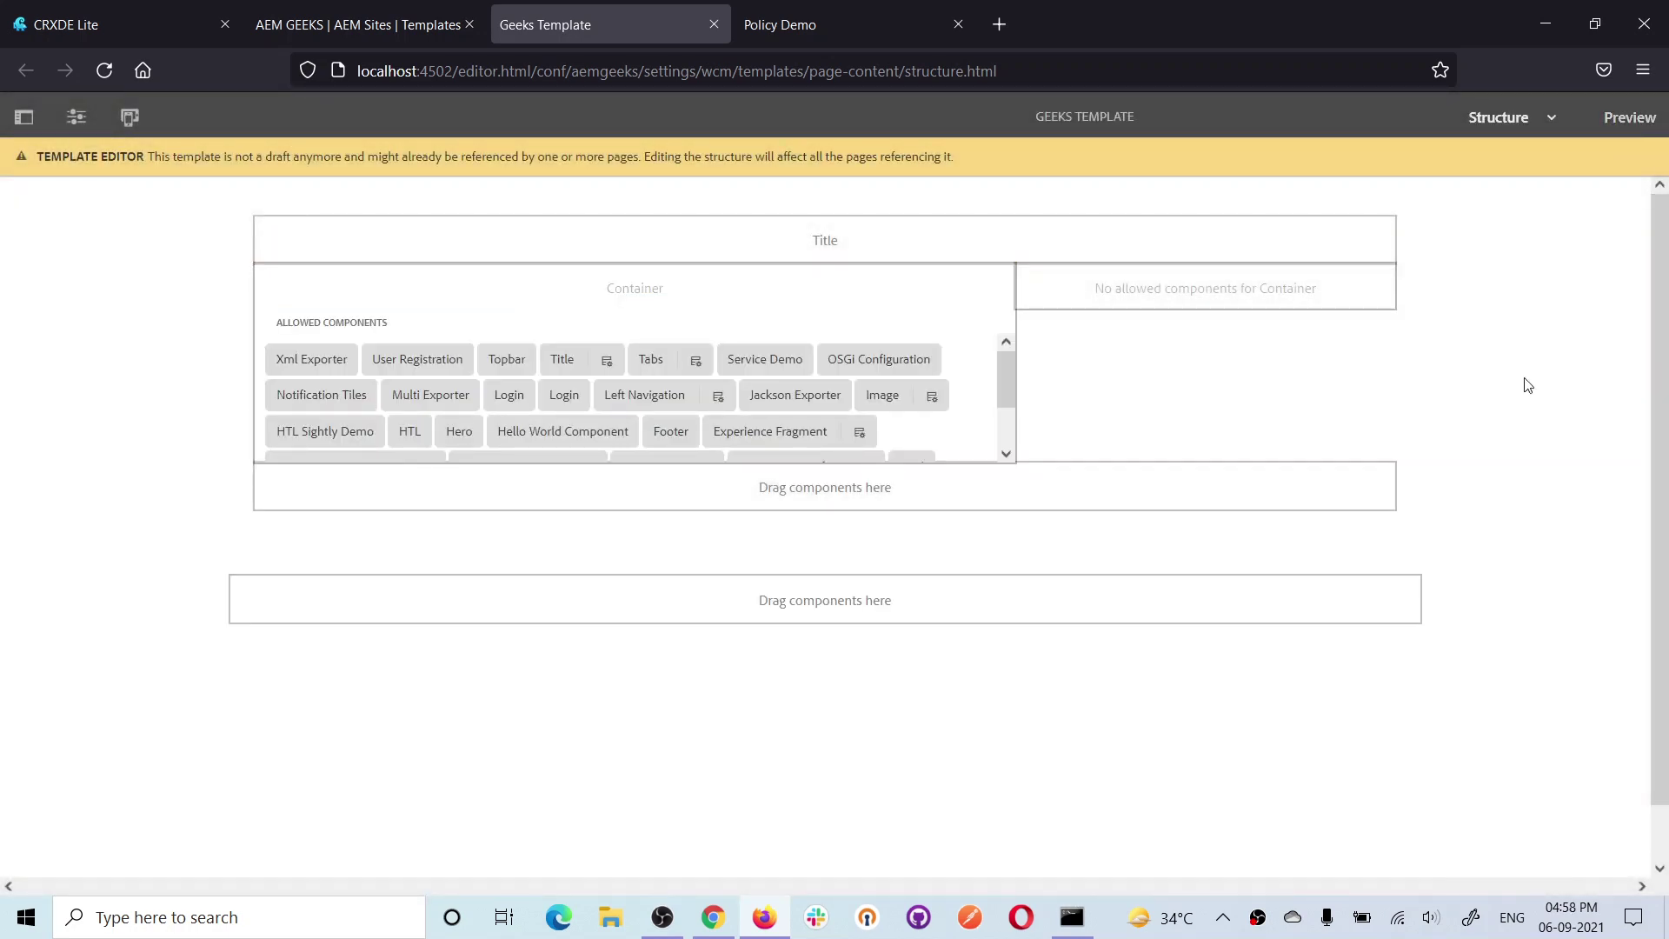
Check the wide container's allowed components in the template and among the insertable components on the reloaded Policy Demo page.
scroll(574, 375, down, 2)
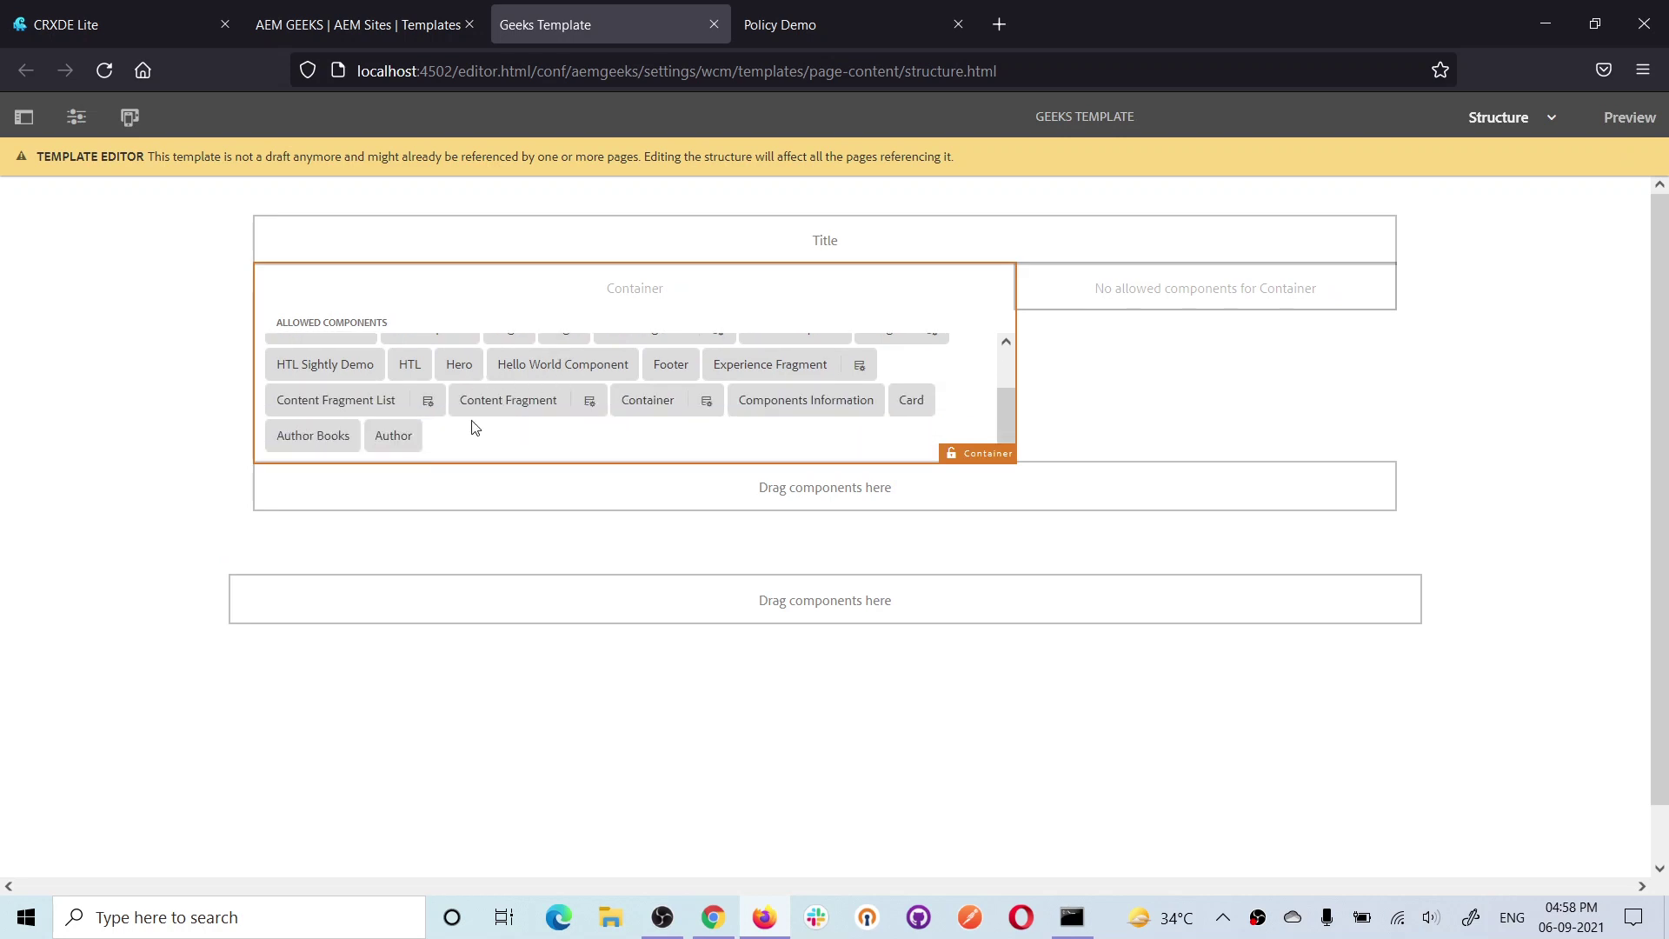
scroll(490, 413, up, 2)
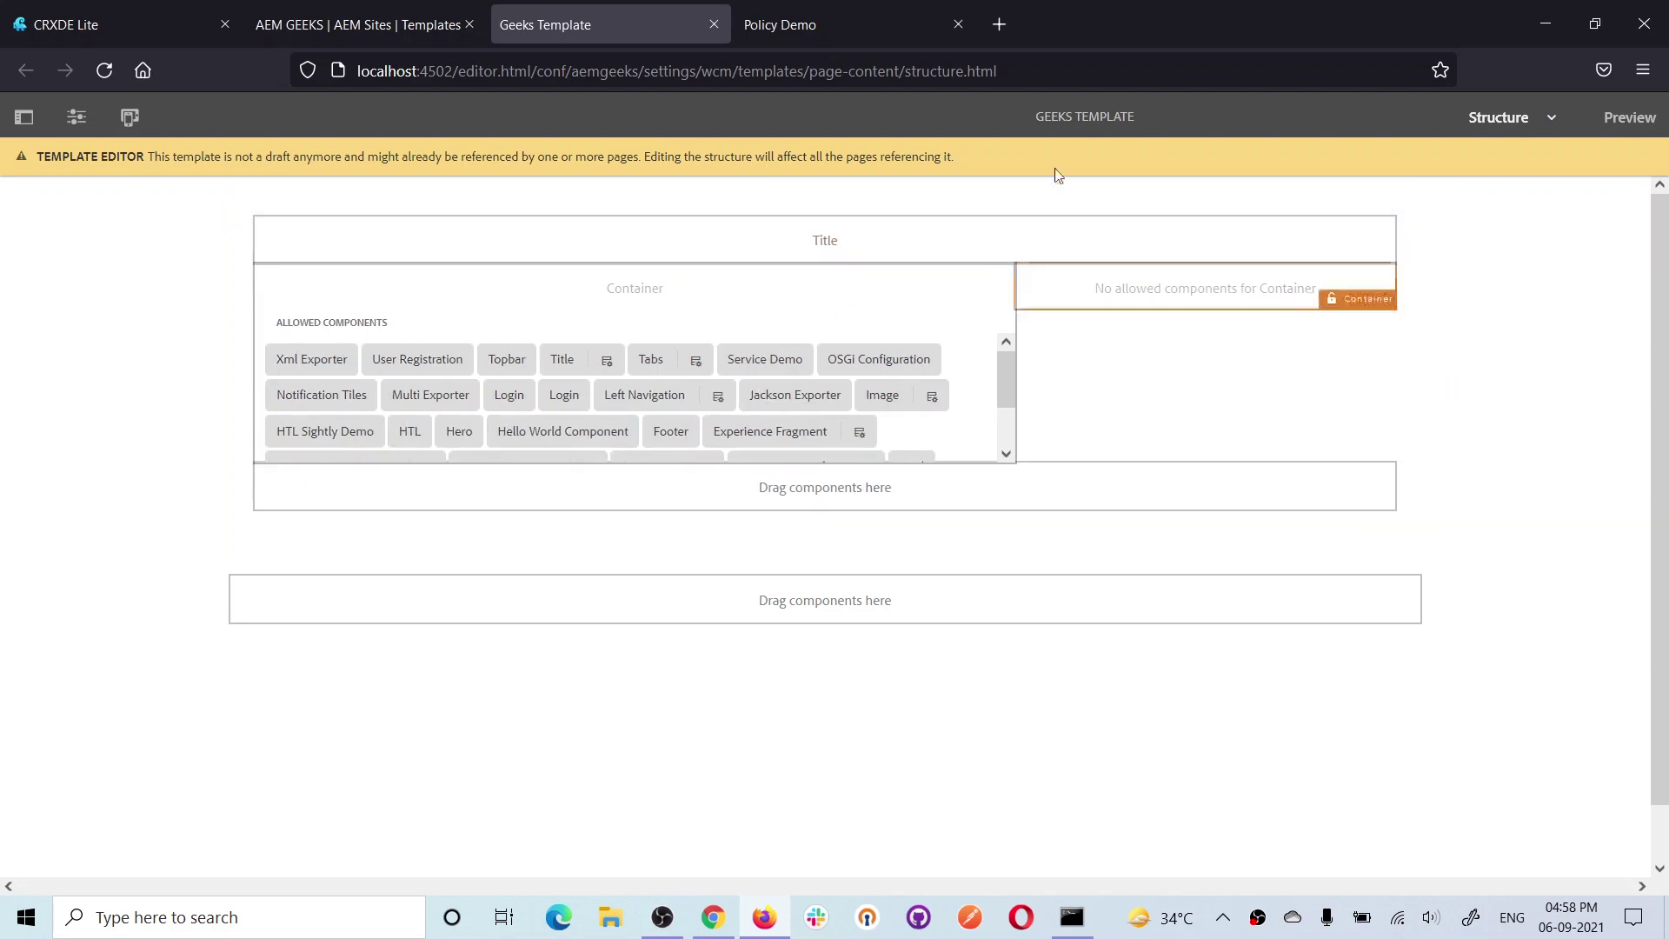
click(801, 19)
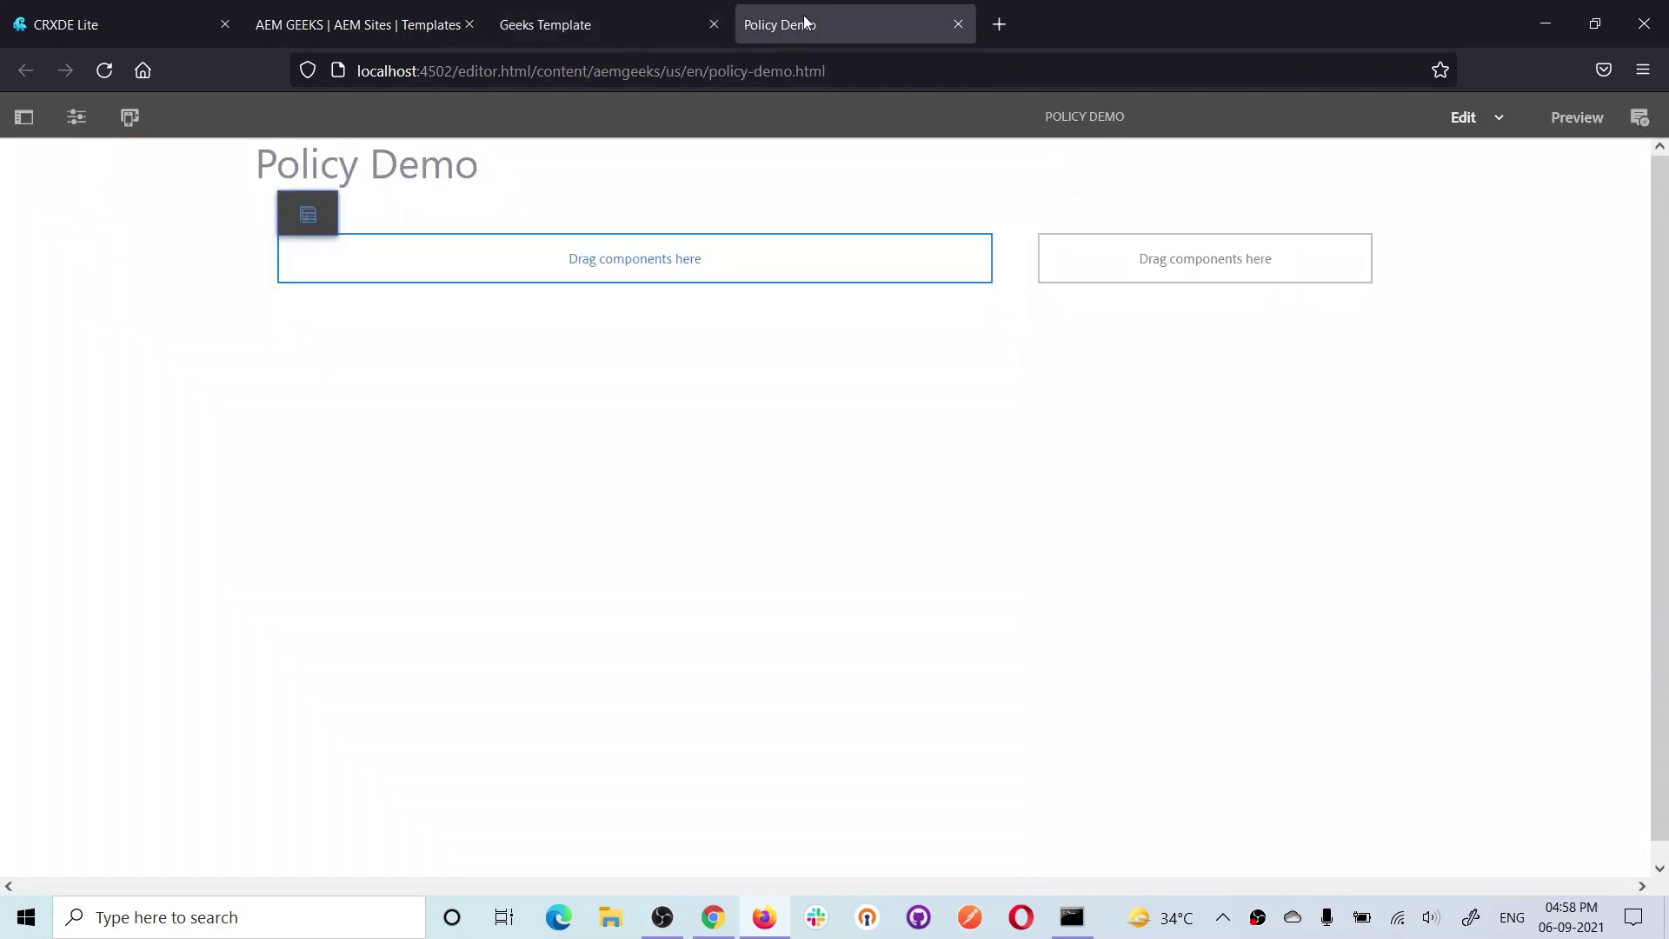
click(111, 66)
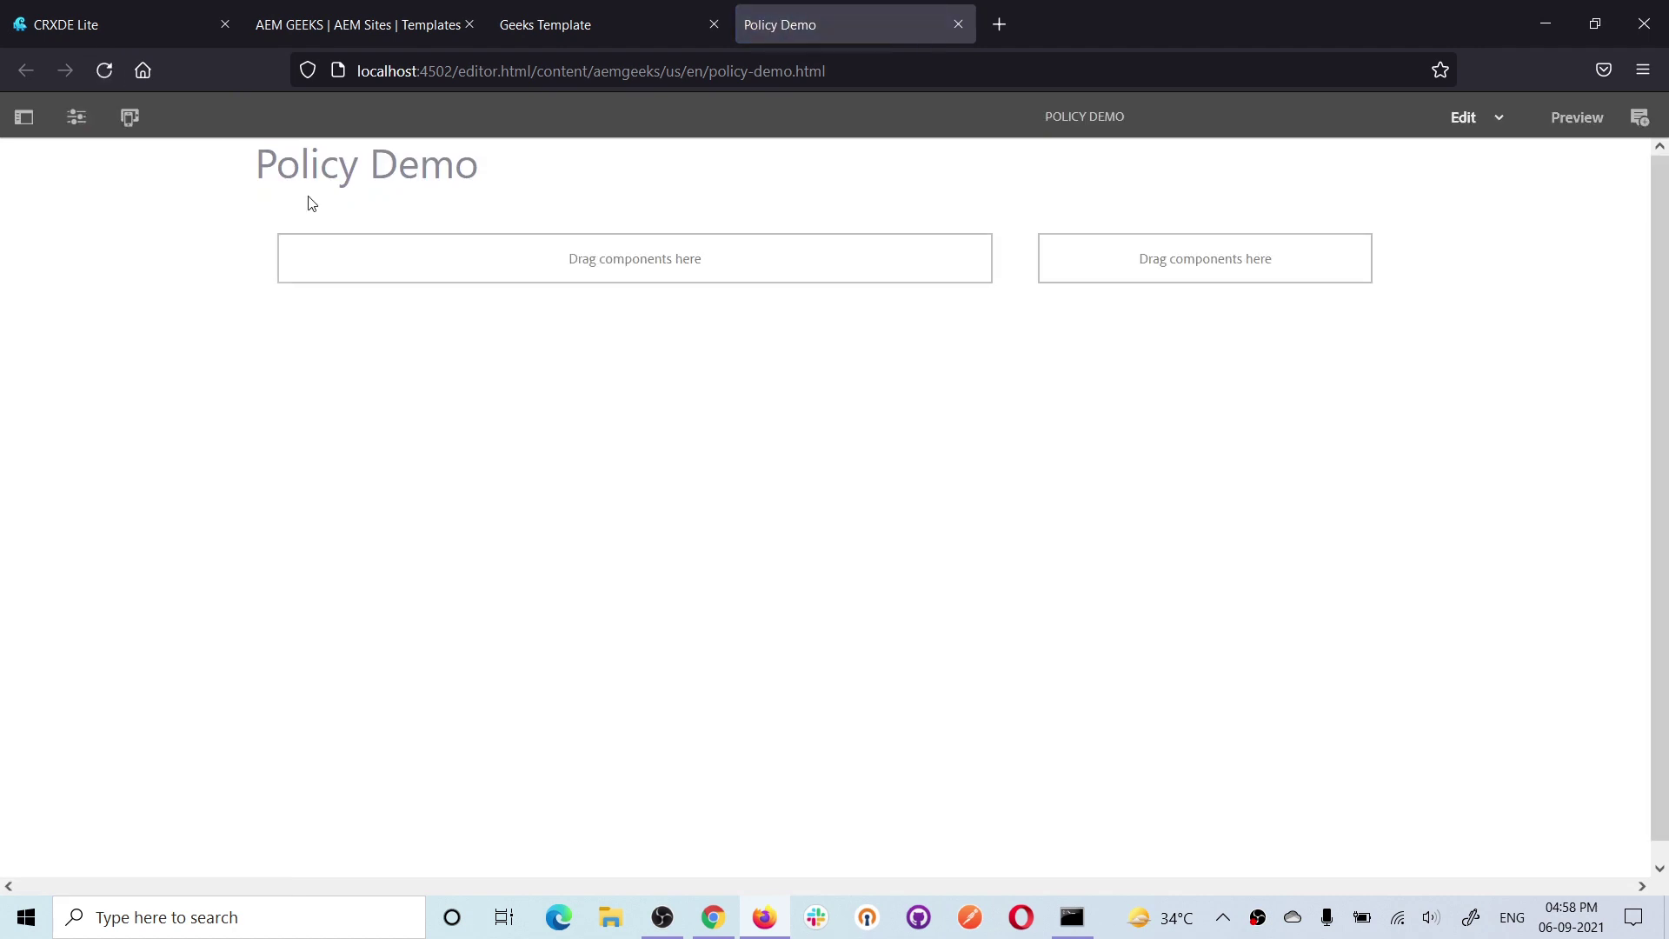
click(477, 260)
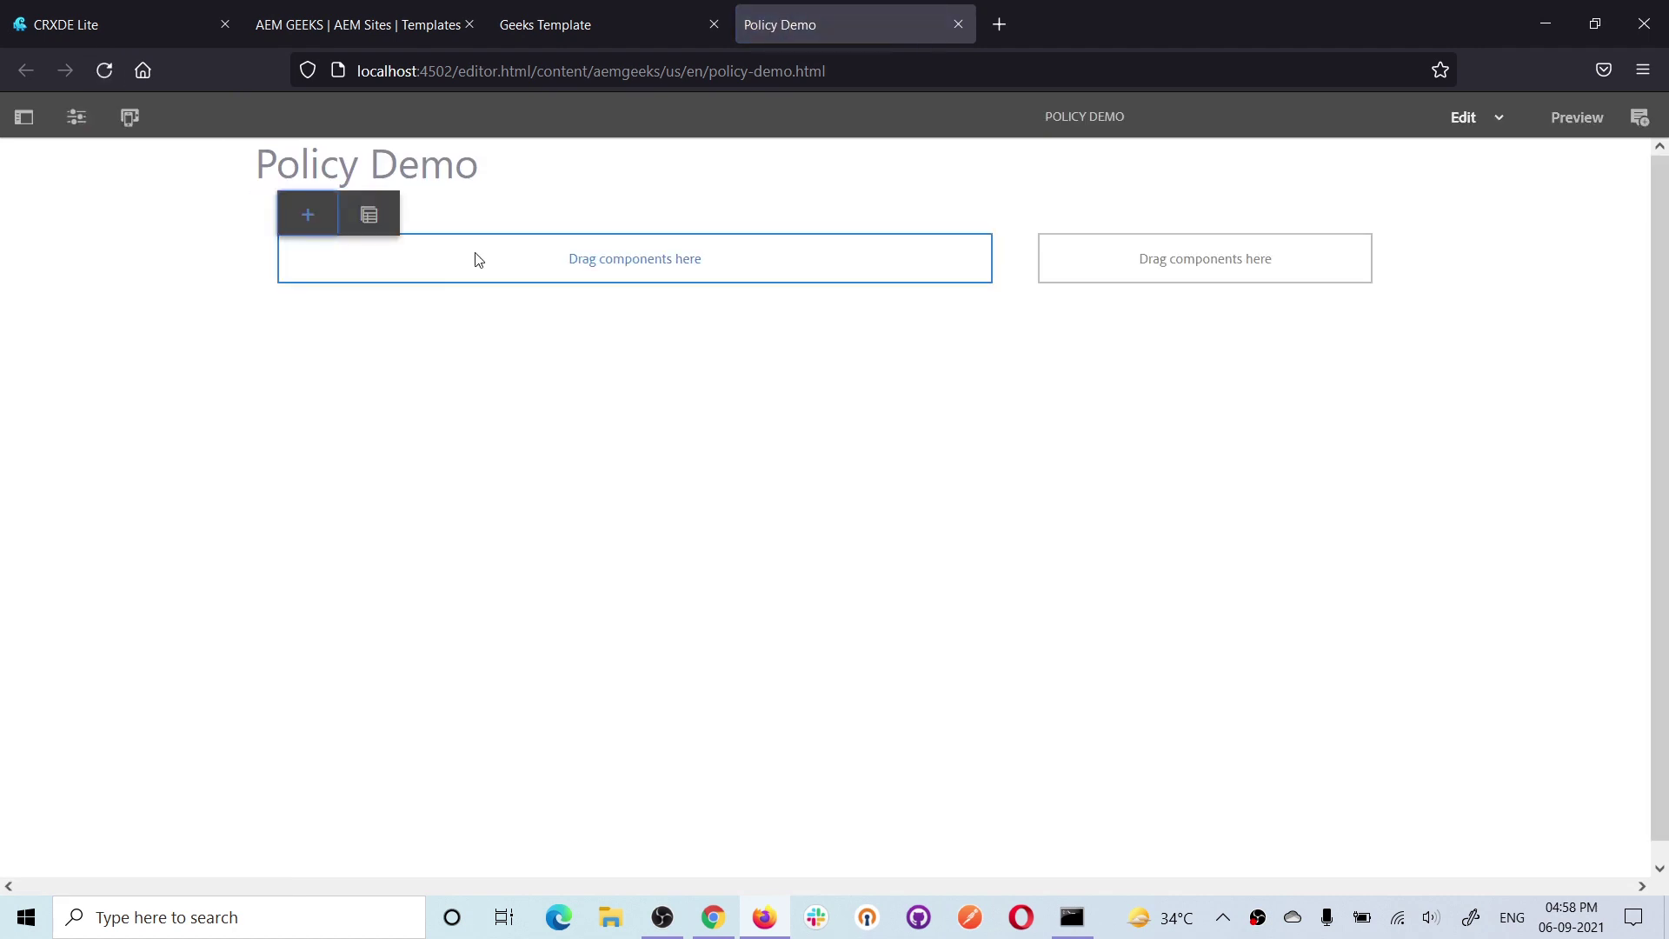
click(309, 215)
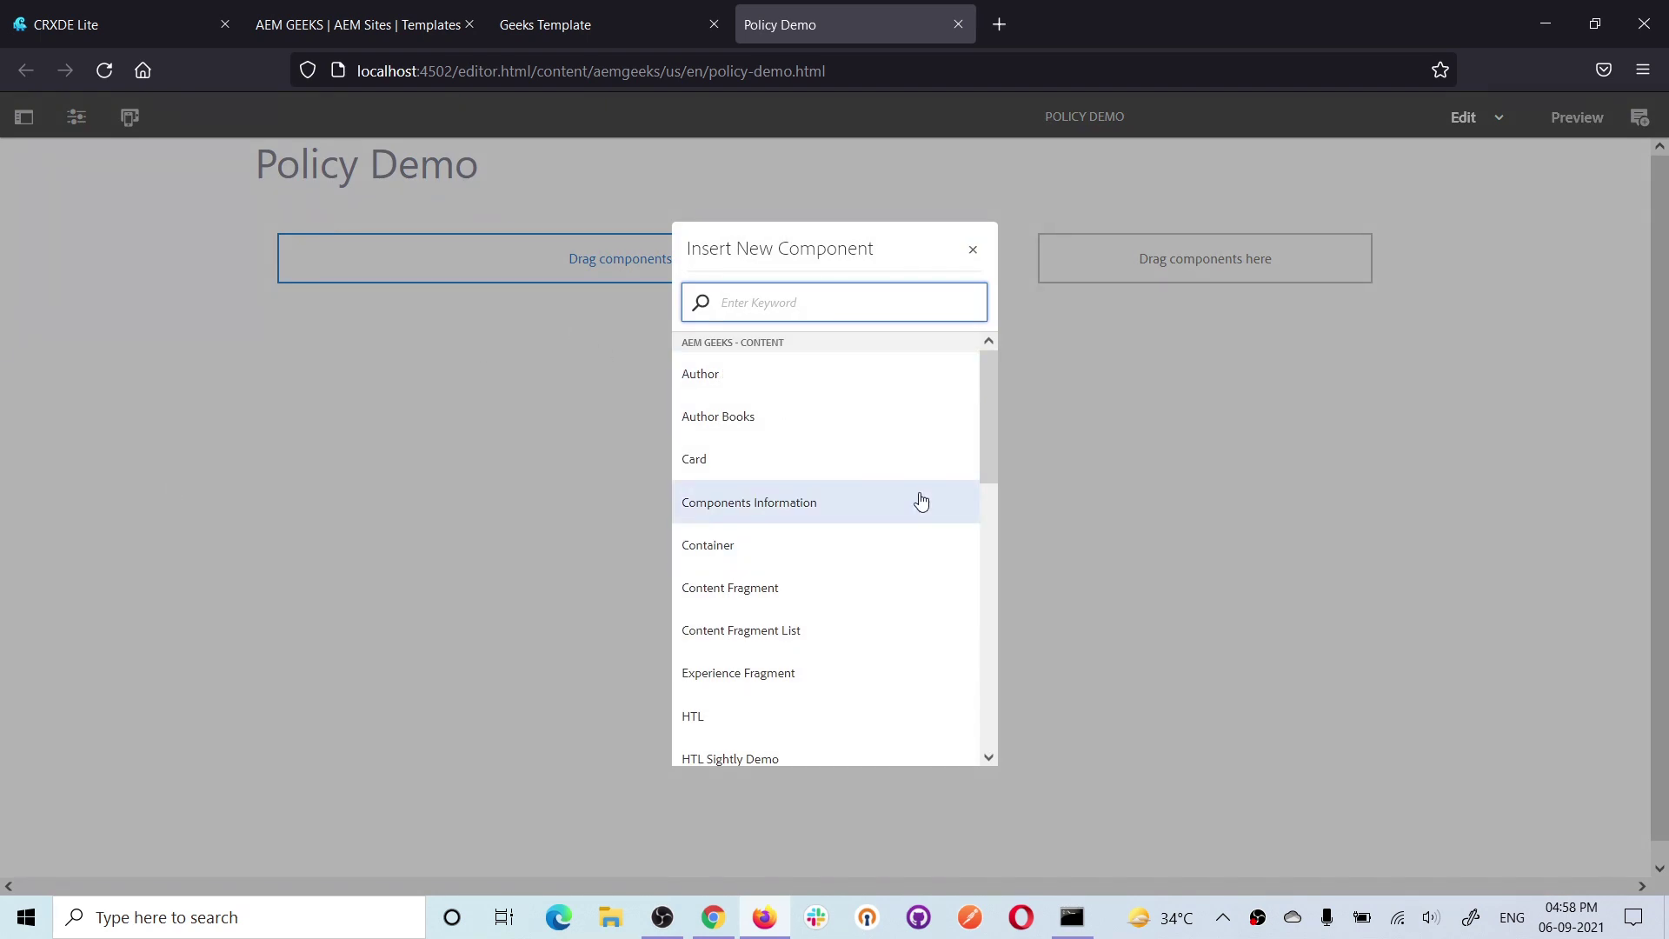
click(976, 253)
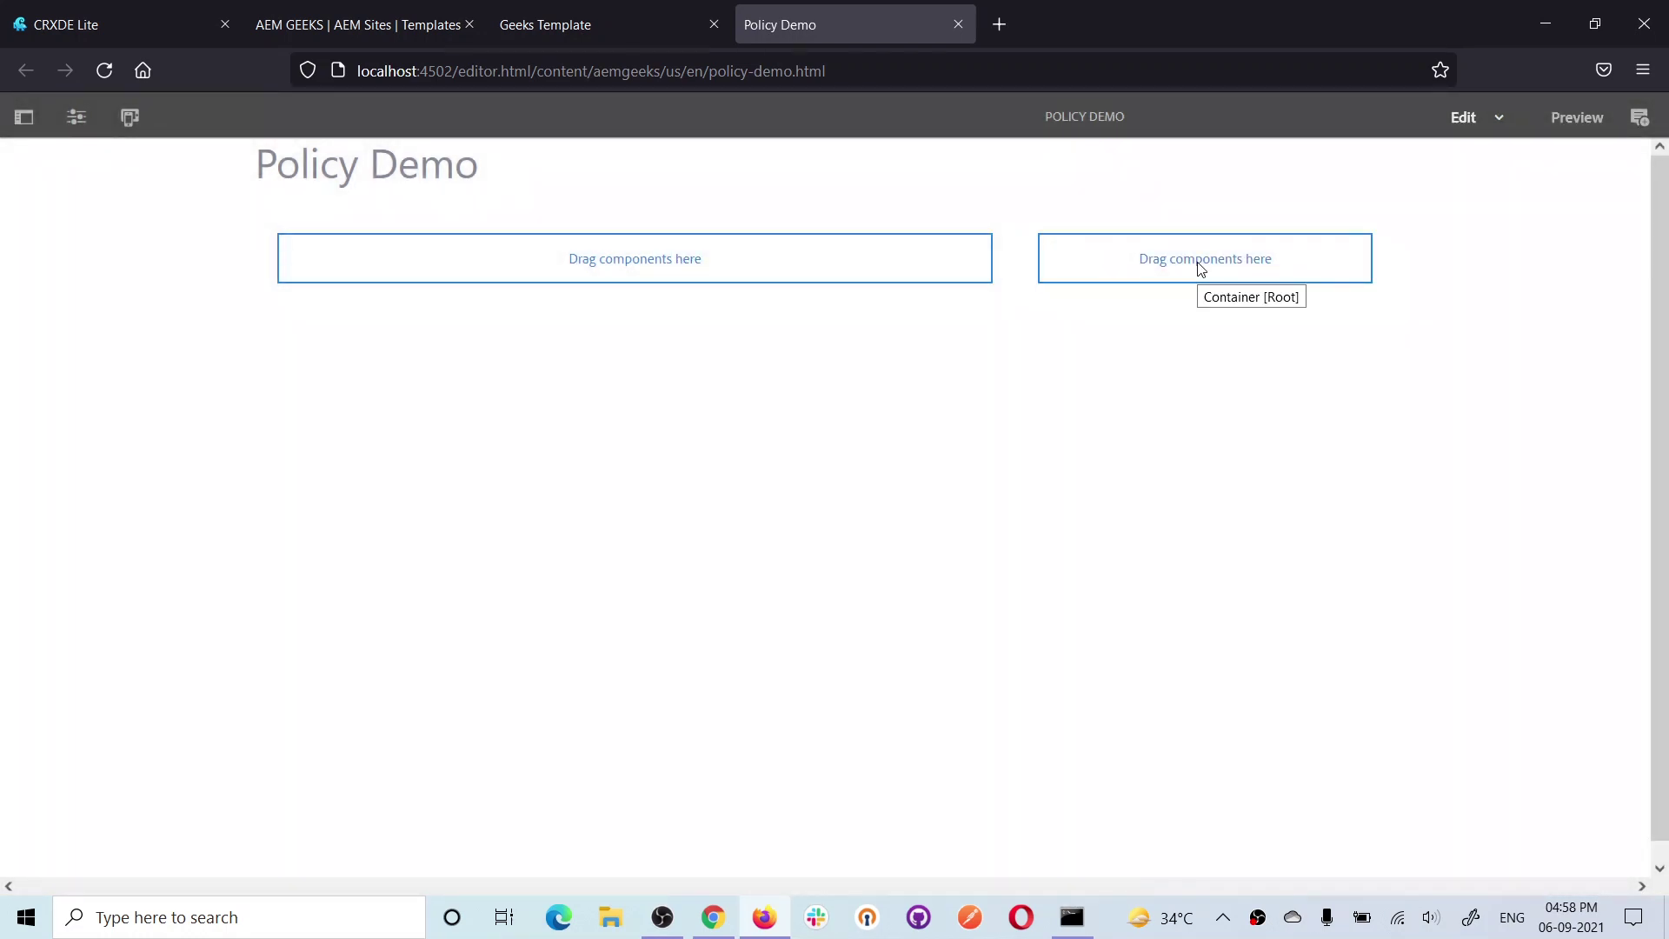
Create a policy titled Right Section for the template's narrow container, with the description "Policy for right section".
click(560, 27)
click(1165, 304)
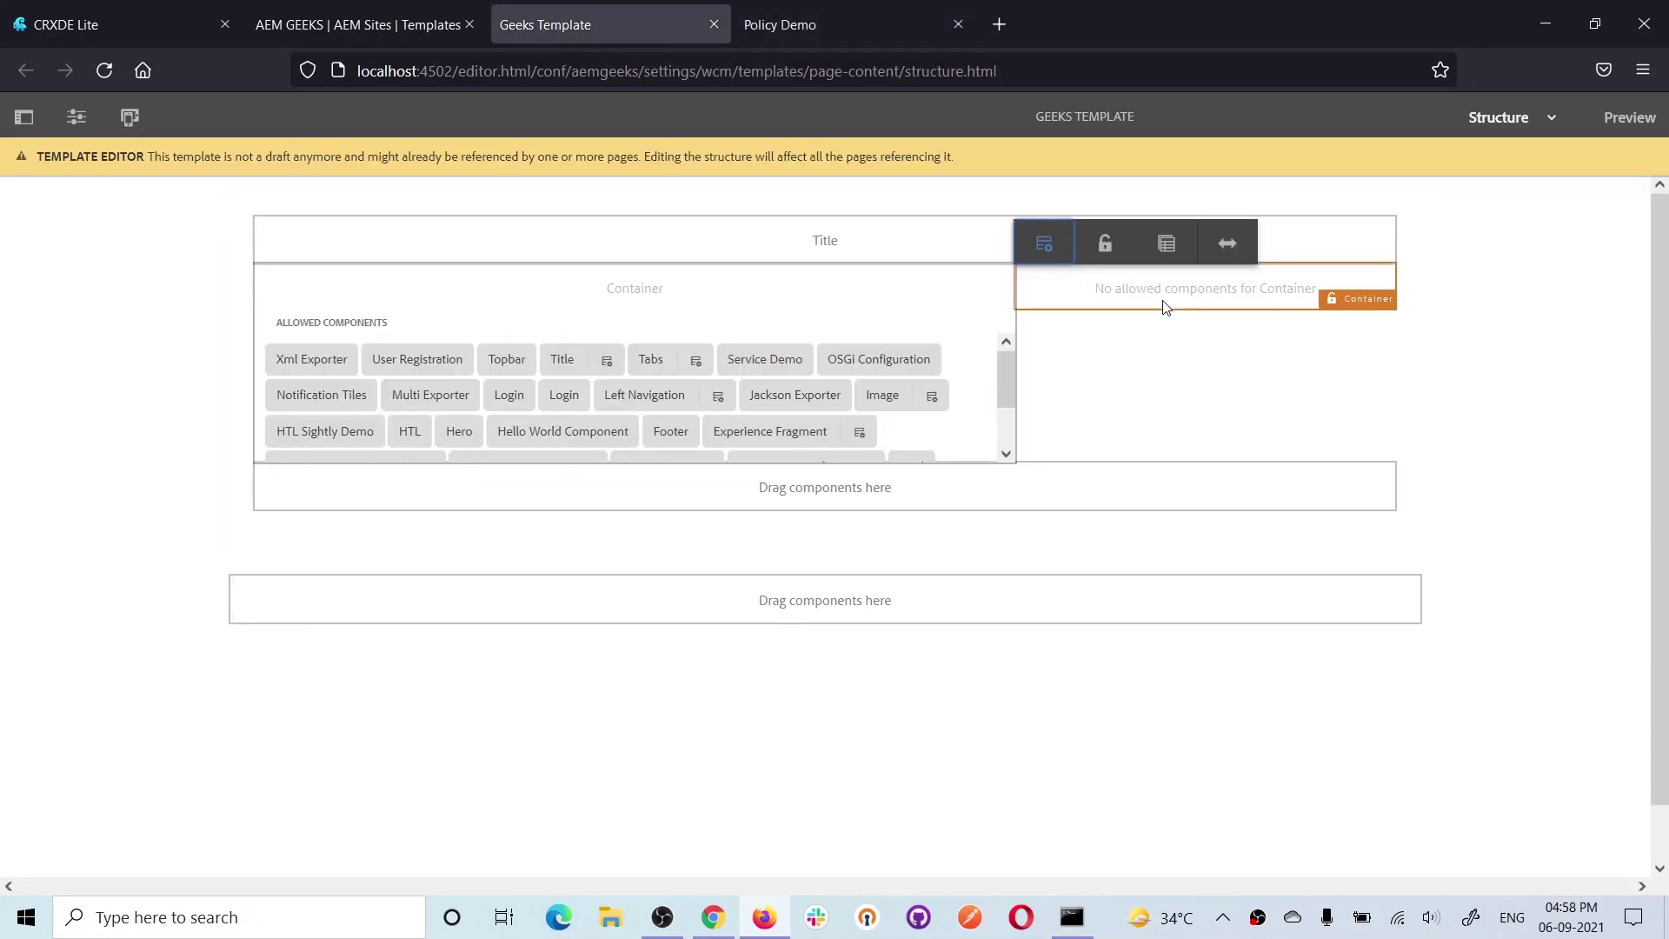
click(1043, 244)
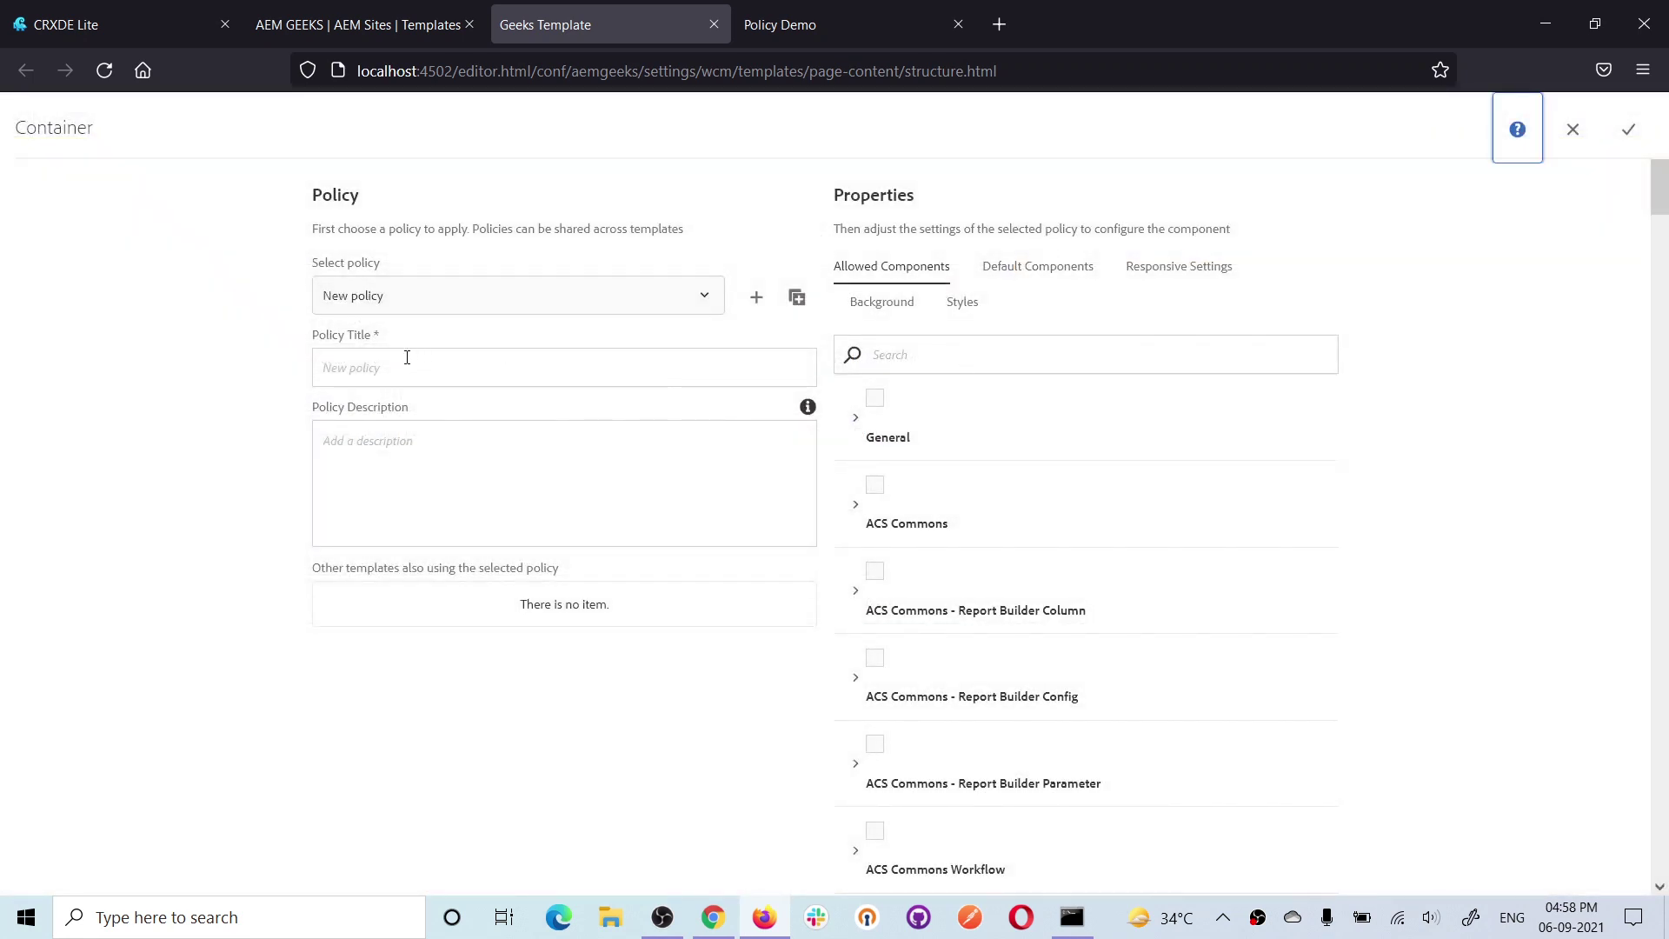
click(670, 293)
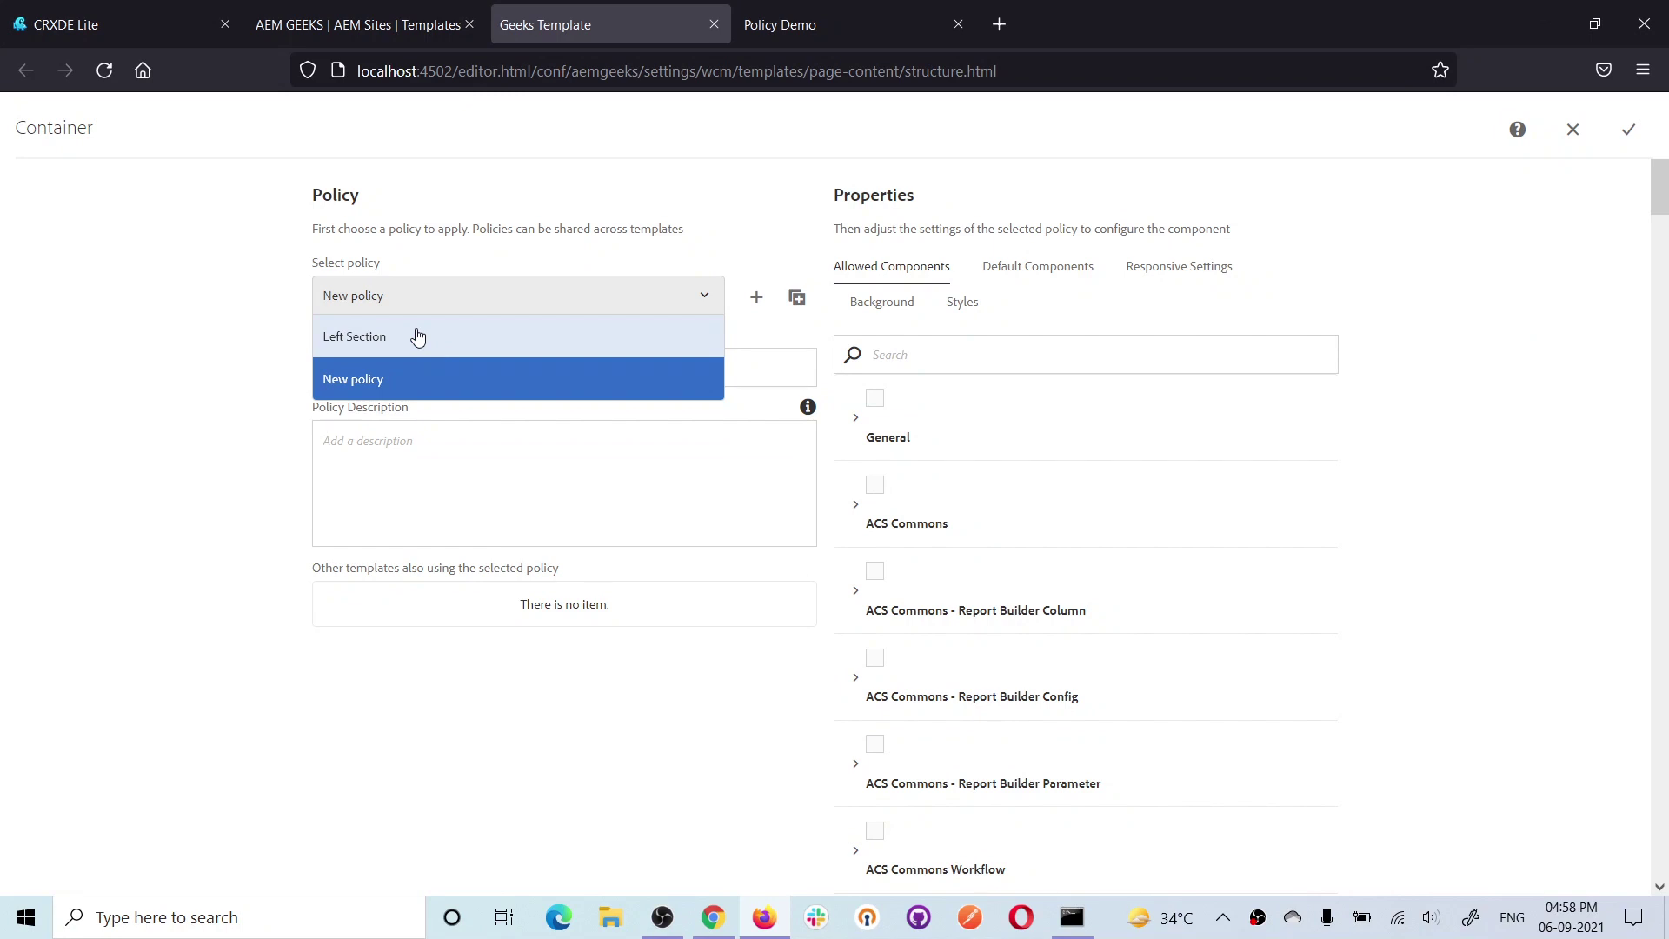
click(147, 353)
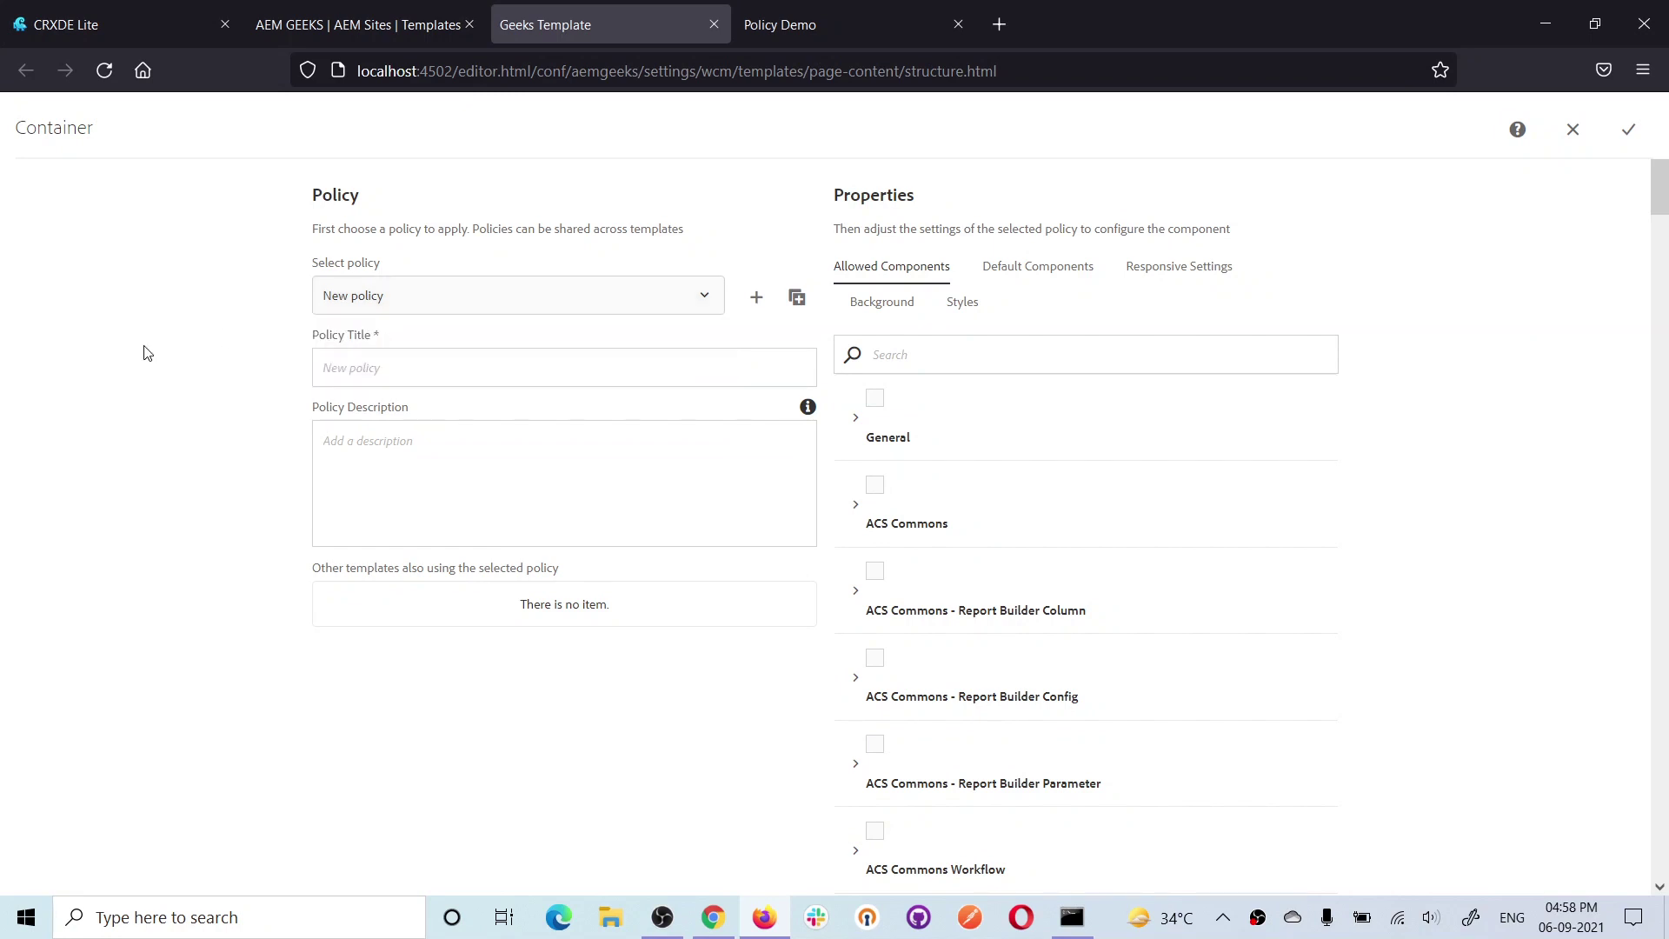
click(400, 368)
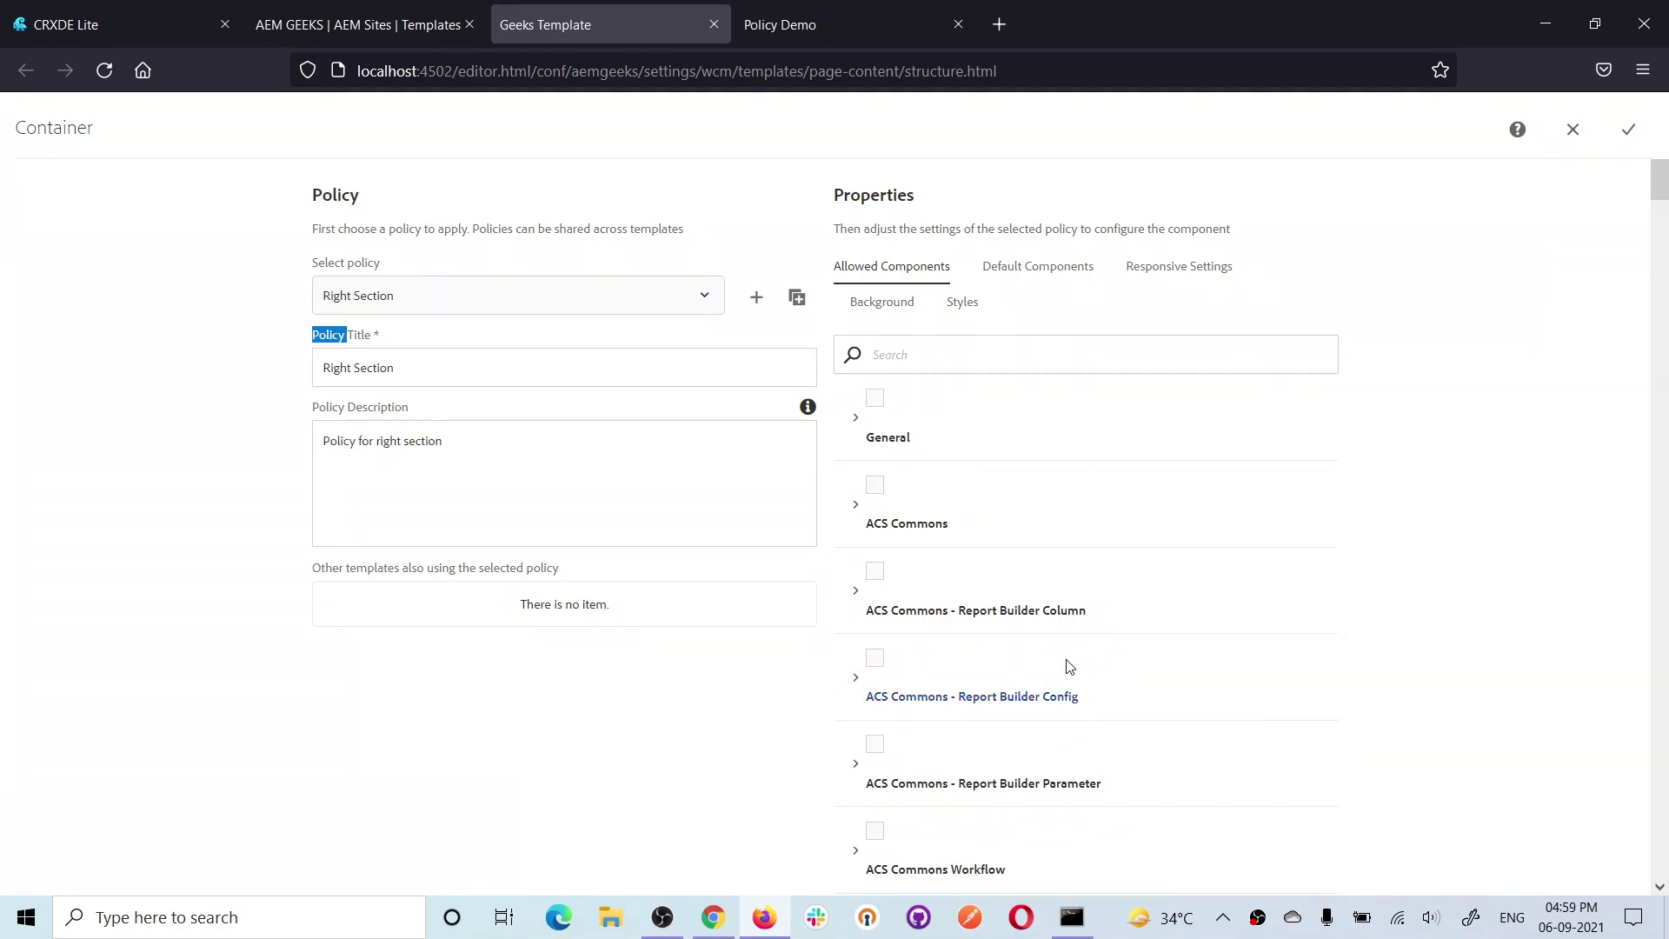
Allow only the Image, Tabs and Title components of AEM GEEKS - Content in the Right Section policy and save it.
scroll(1133, 648, down, 10)
scroll(1132, 648, down, 5)
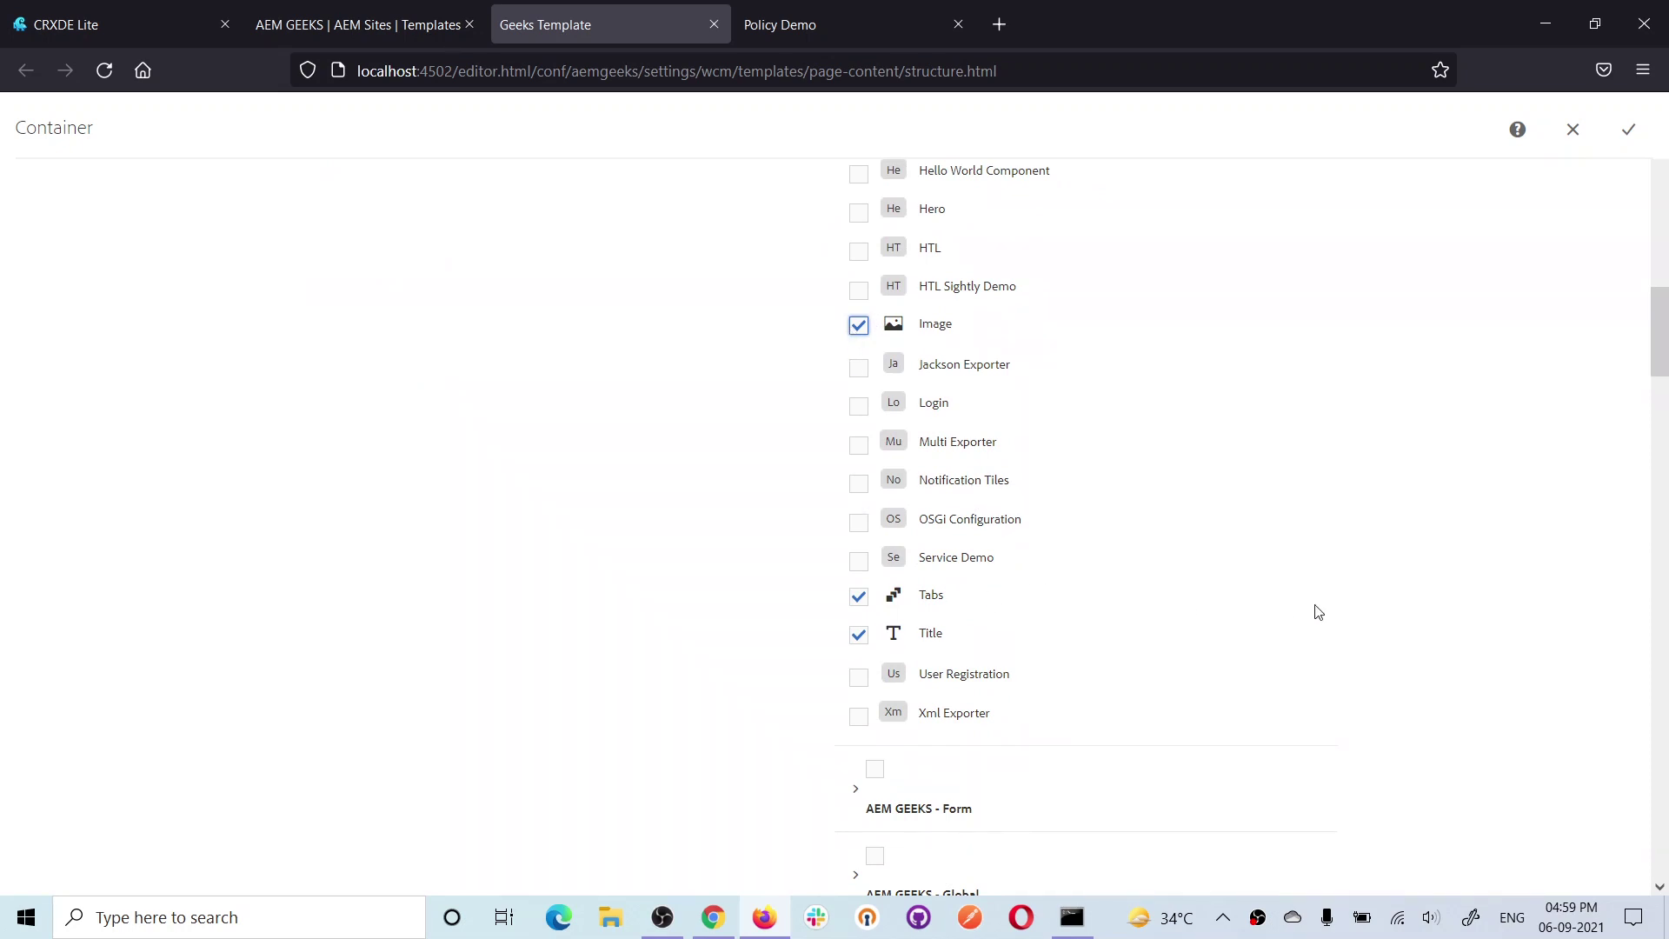
scroll(1318, 612, up, 15)
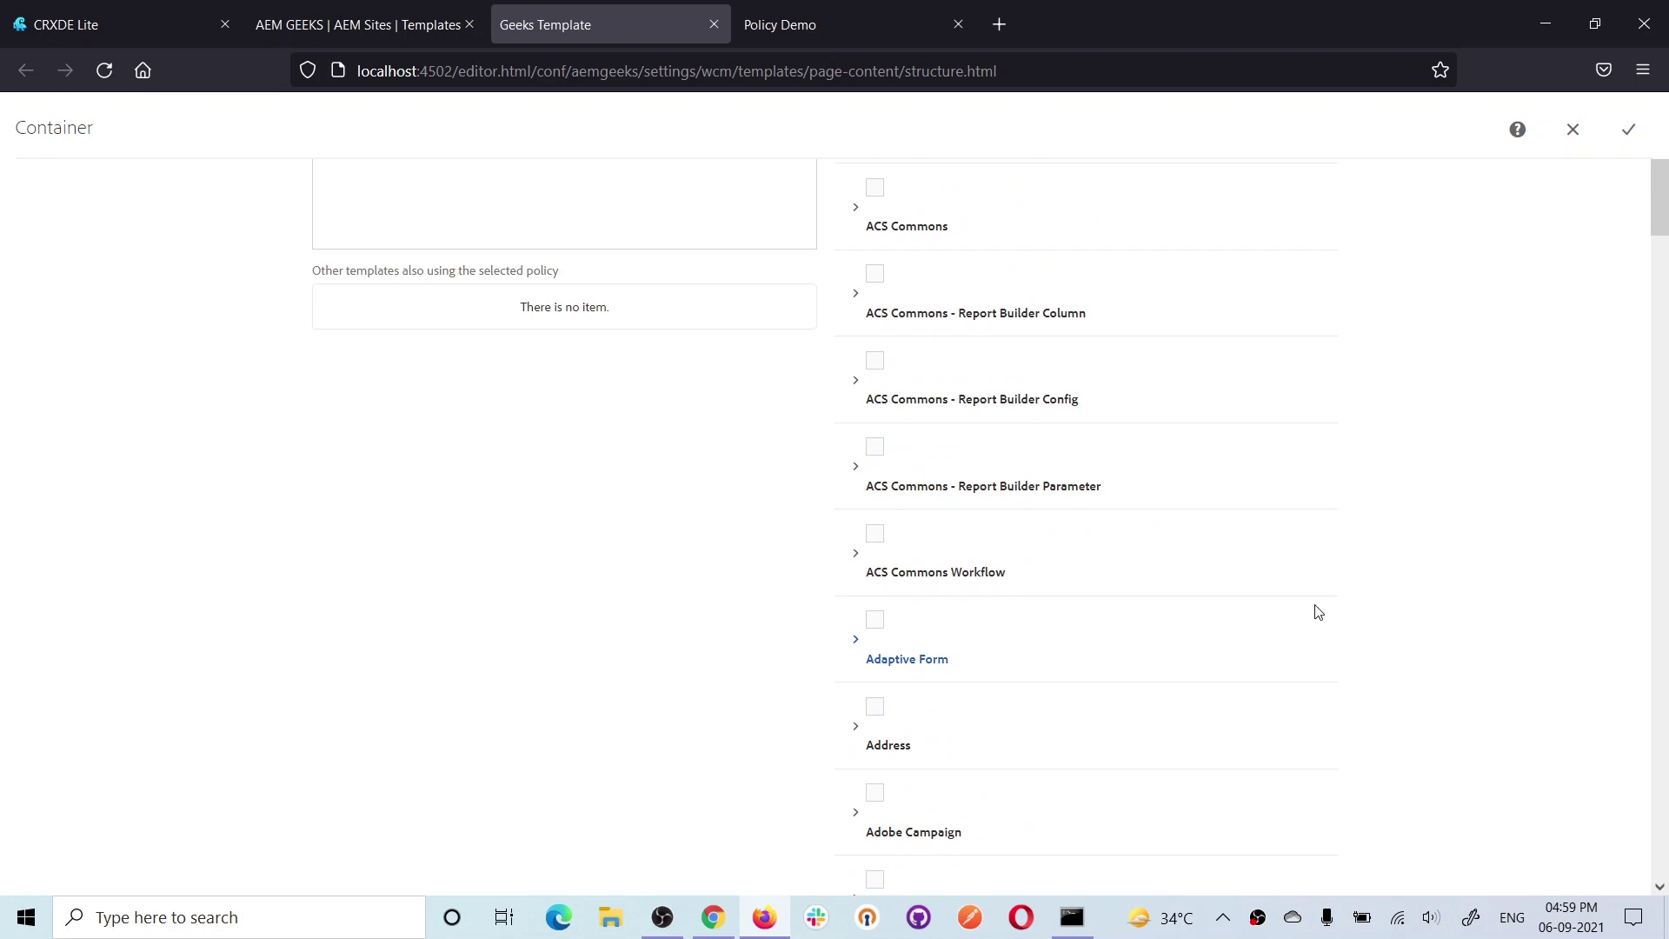
click(1629, 128)
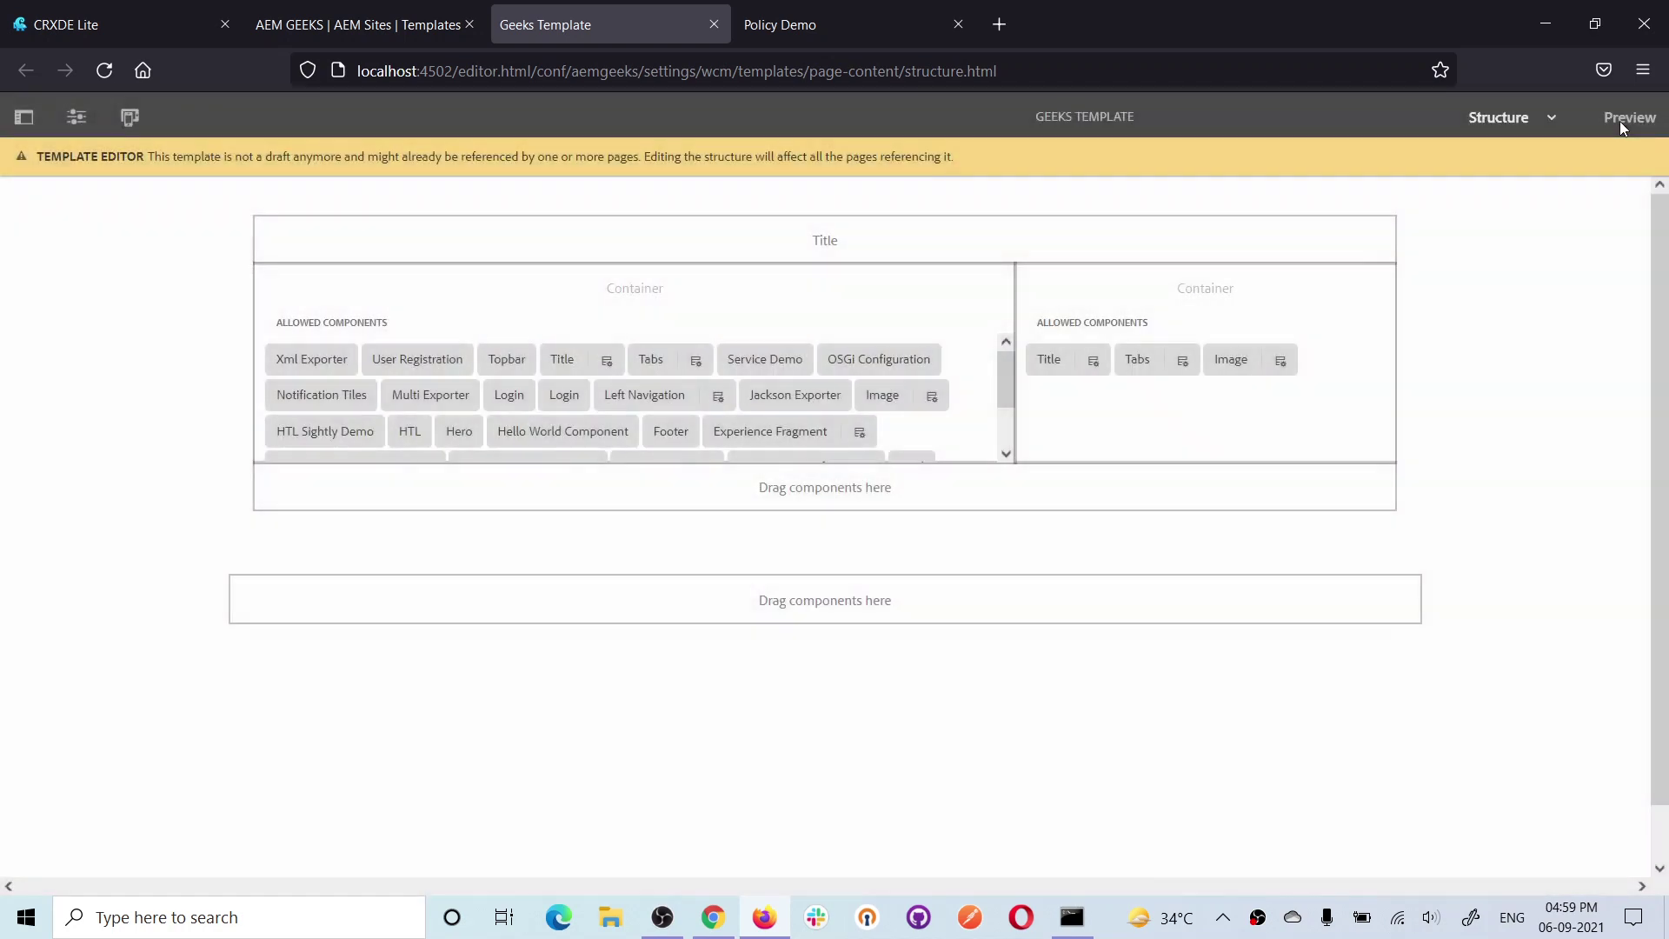
Reload the Policy Demo page and check which components can be inserted into the narrow container.
click(804, 22)
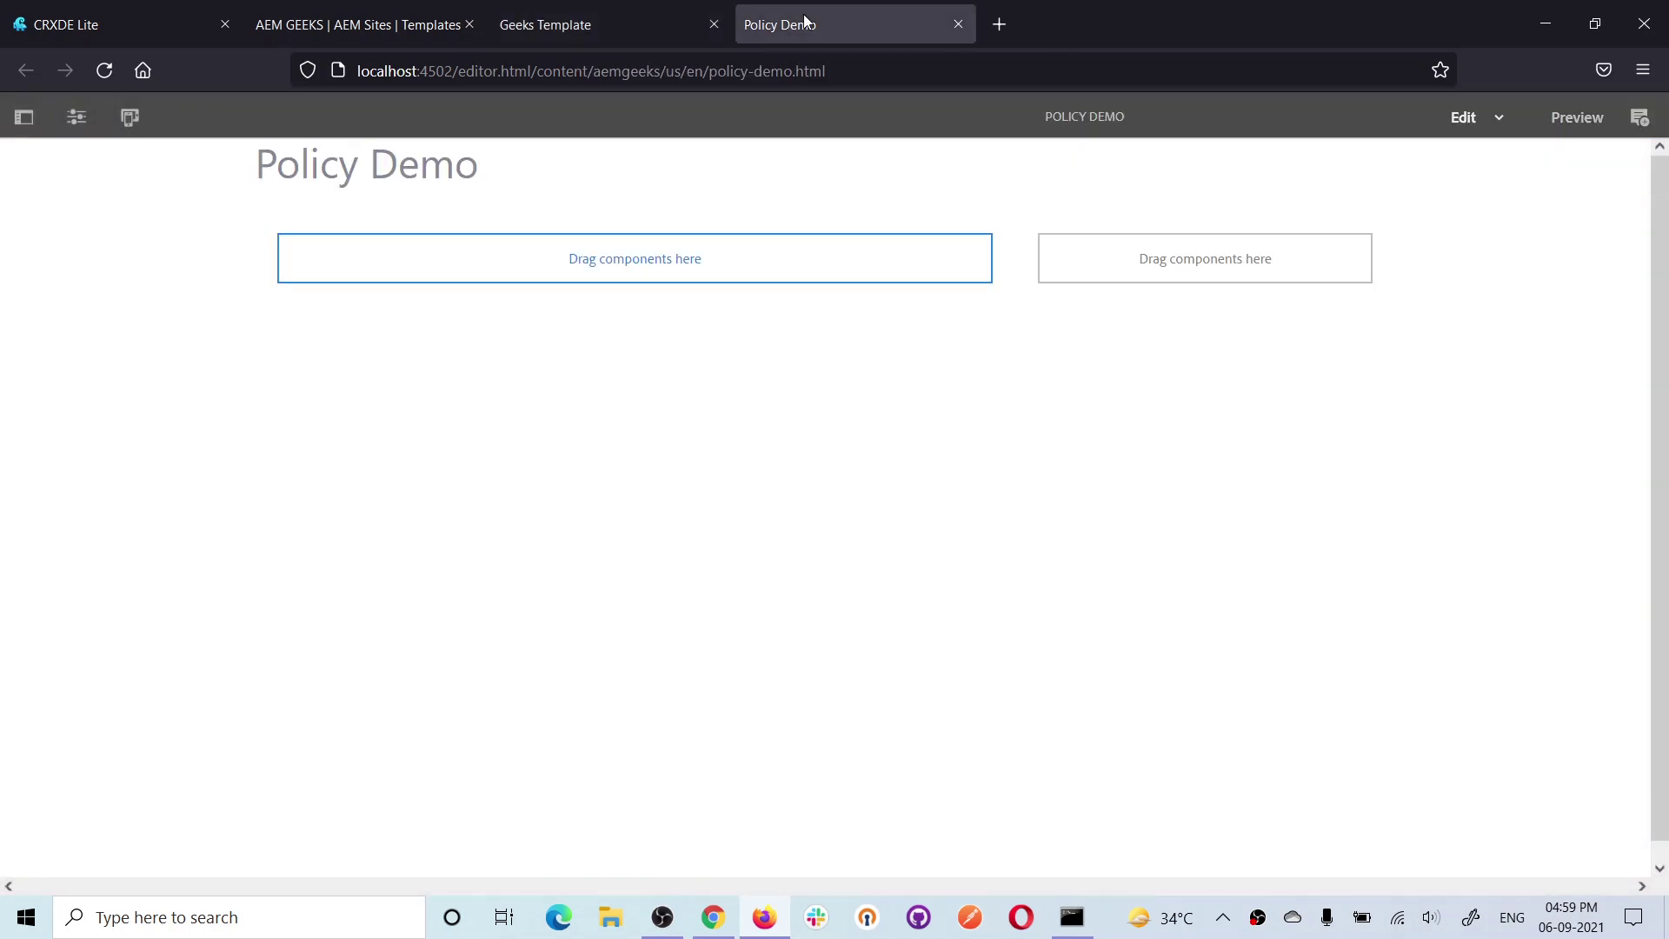
click(105, 71)
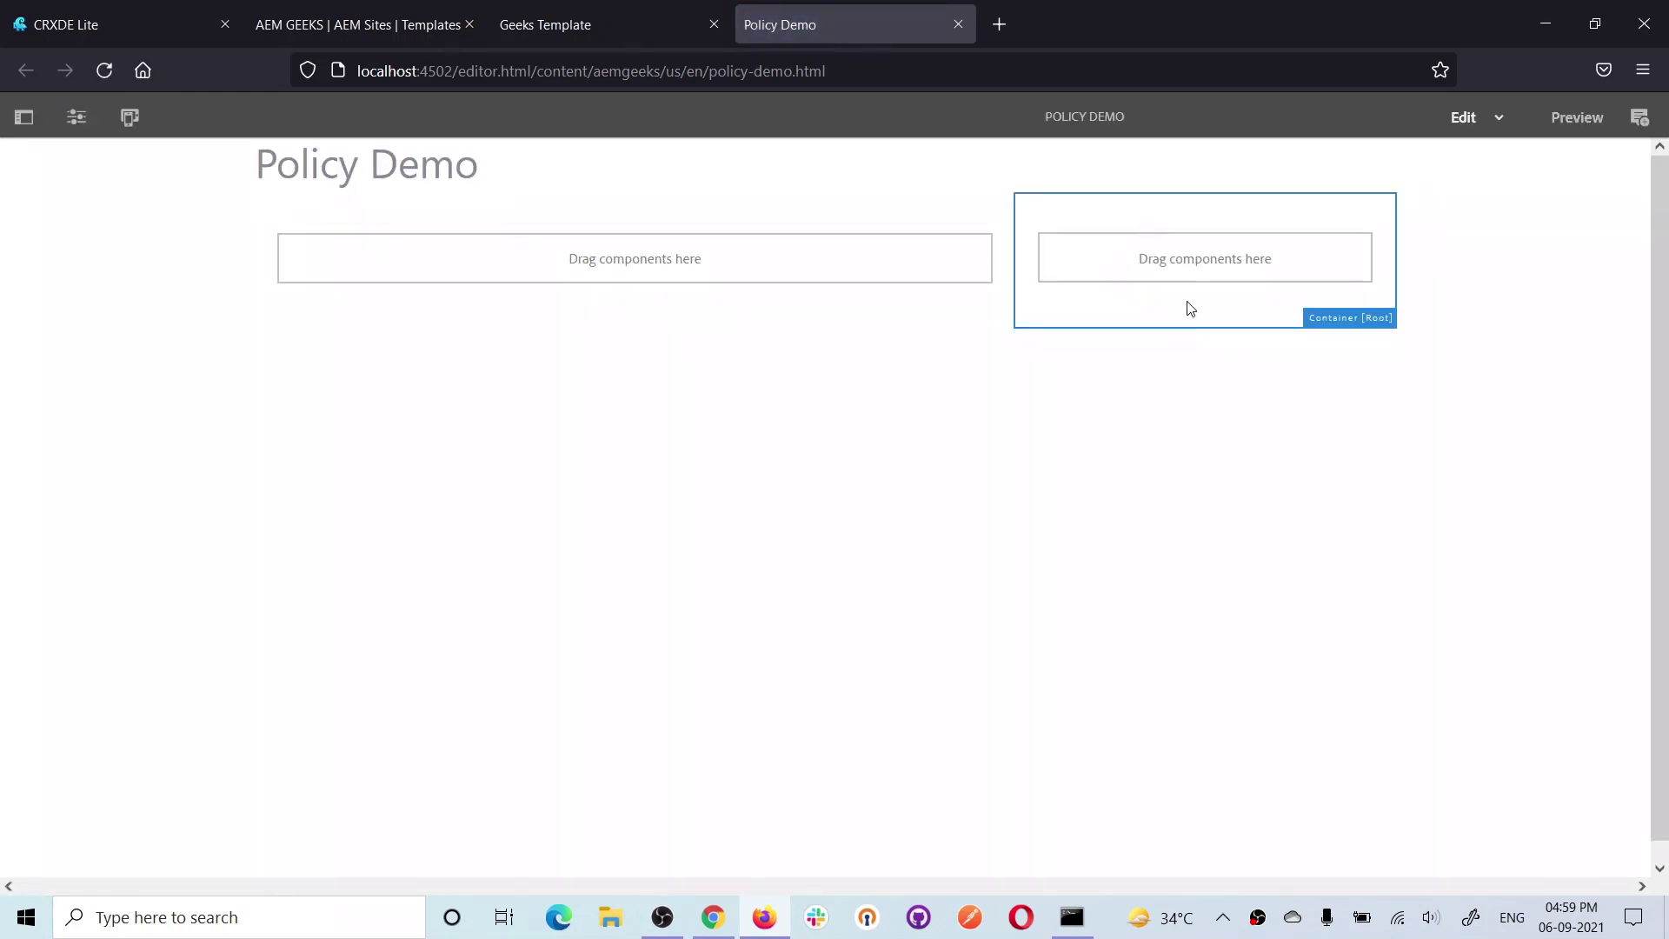
click(1177, 266)
click(1061, 218)
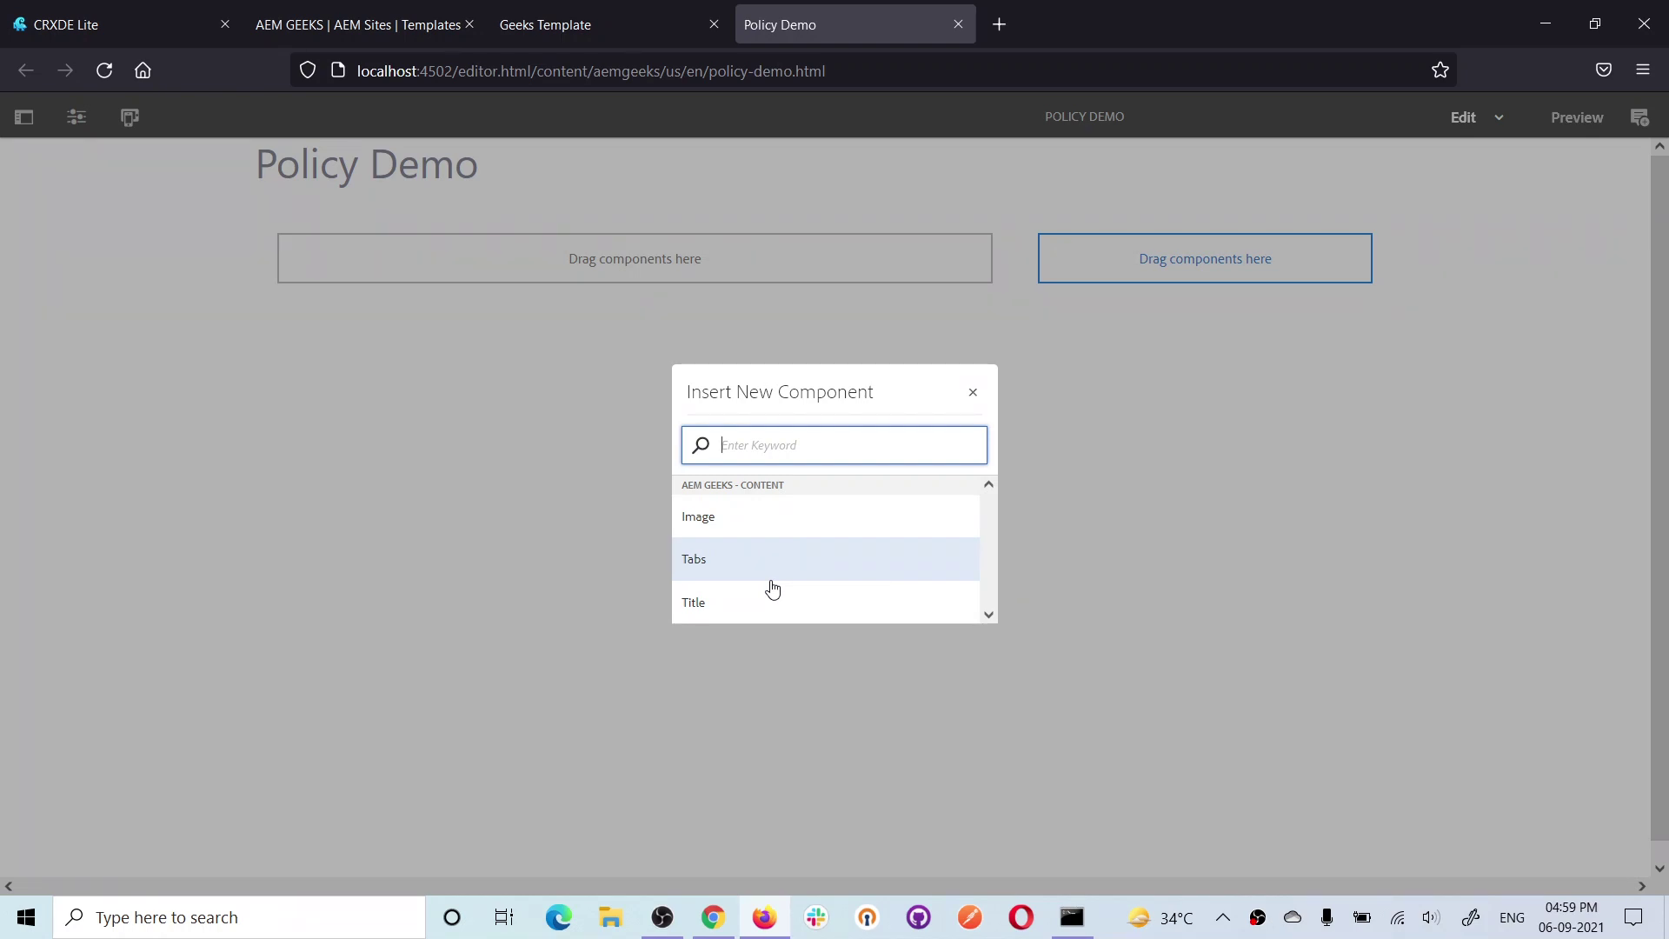
click(274, 653)
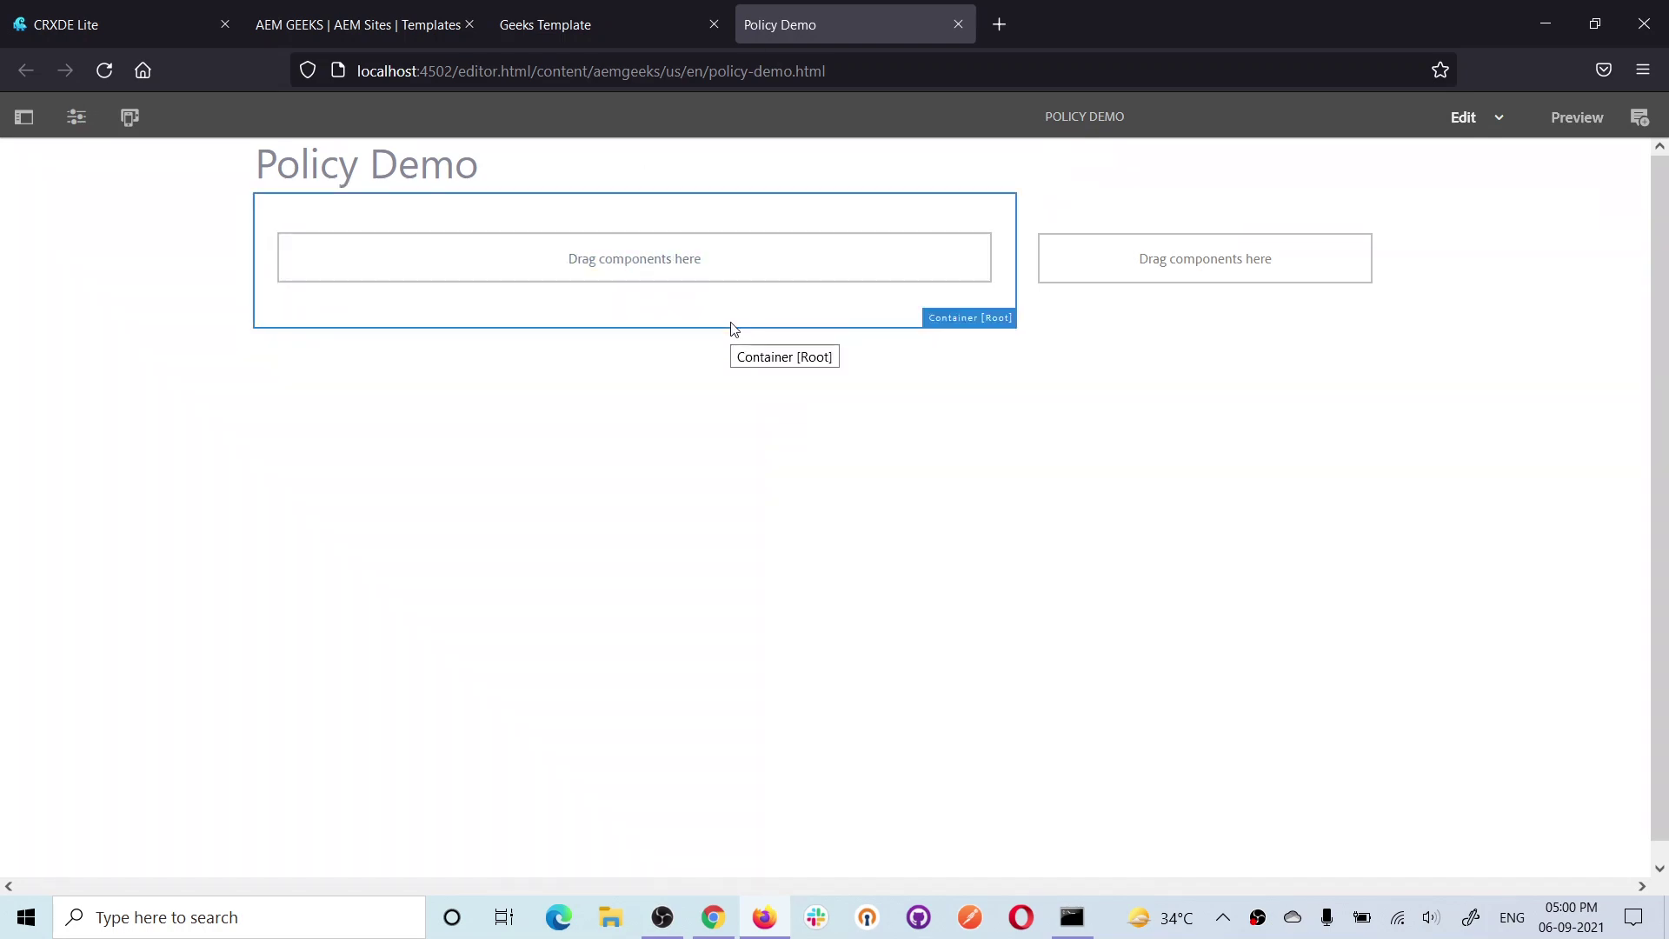
Search the components insertable into the wide container on the Policy Demo page for "for".
click(679, 272)
click(313, 219)
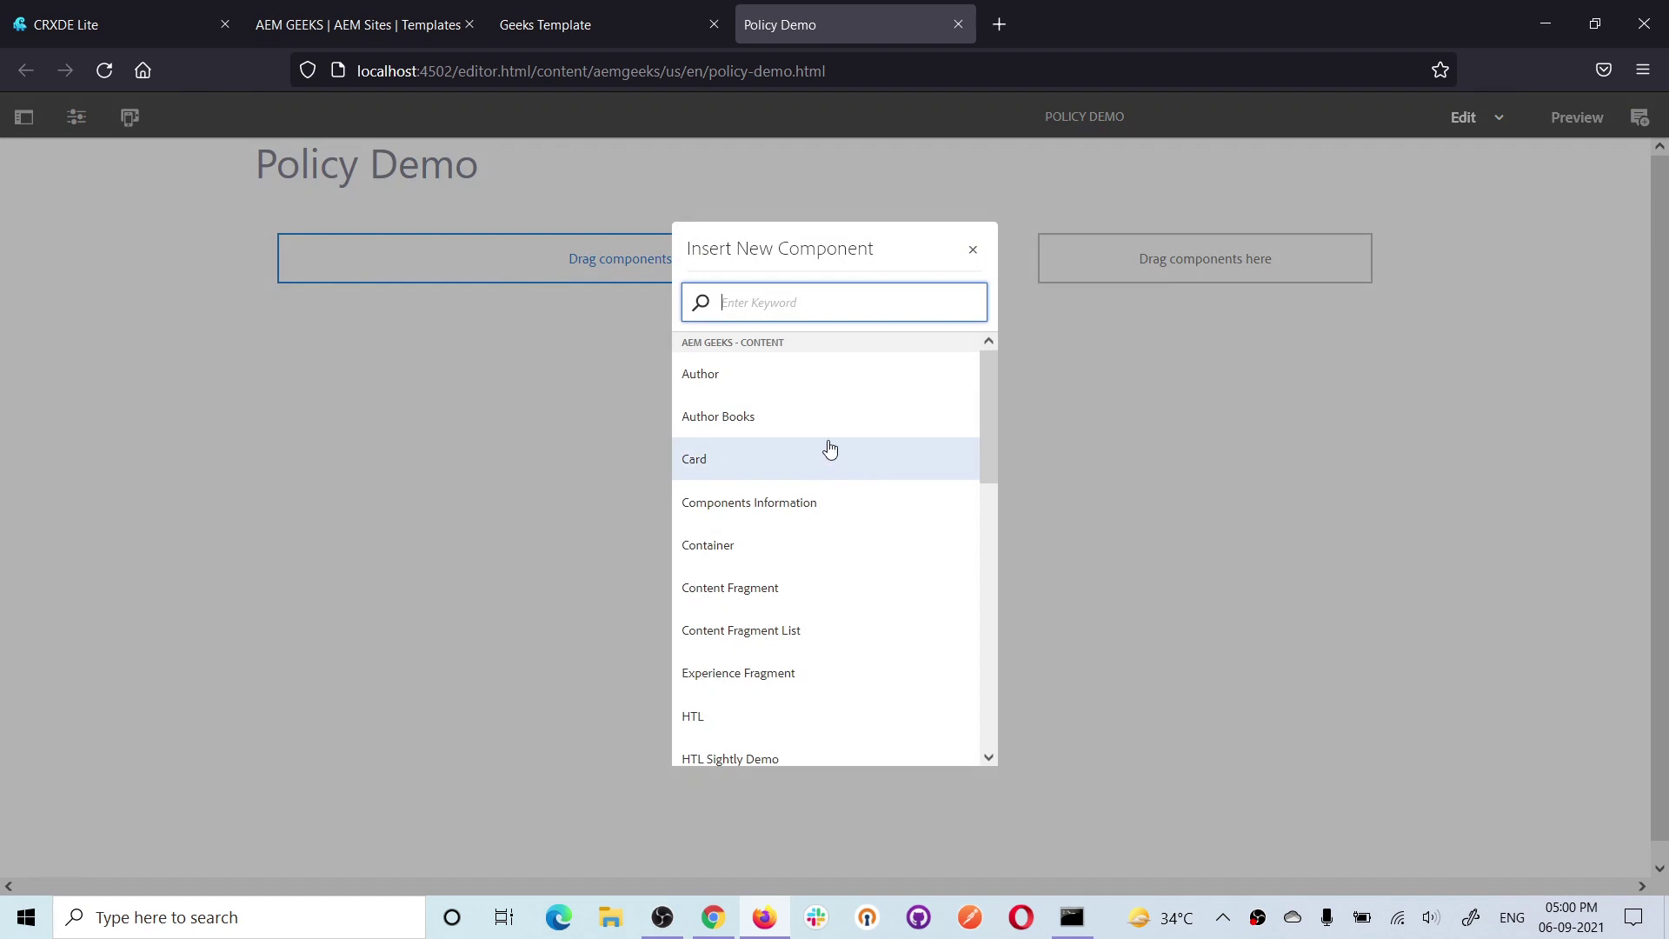
text(for)
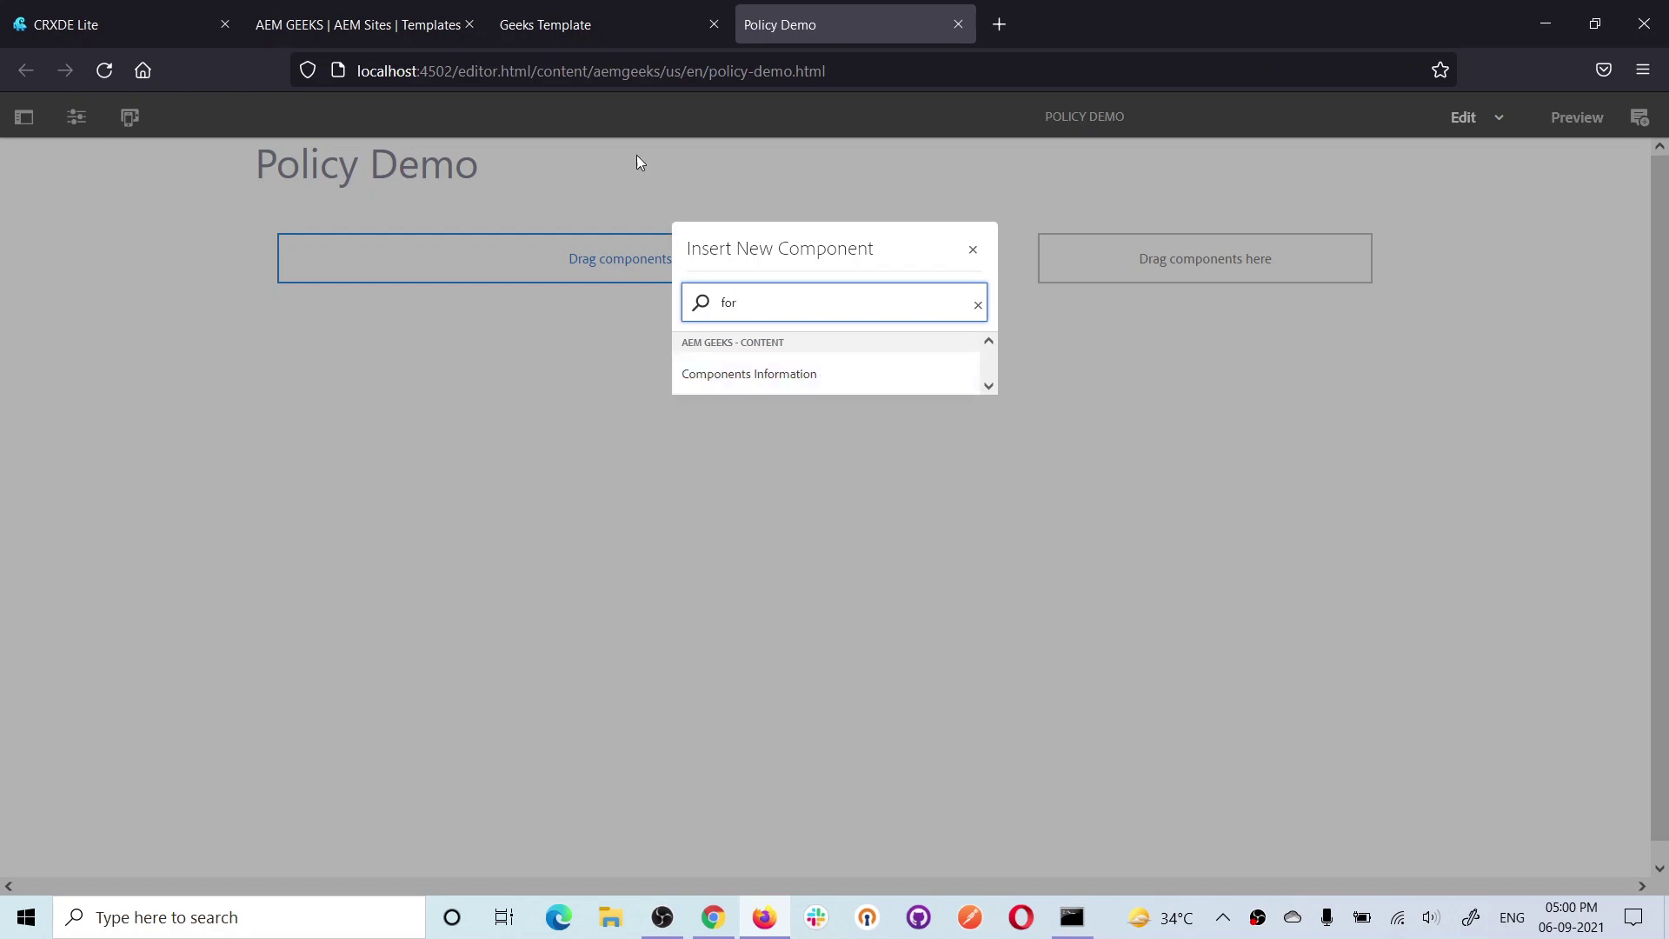
Allow only the Form Container component from AEM GEEKS - Form in the template's Left Section policy and save it.
key(ctrl+Page_Up)
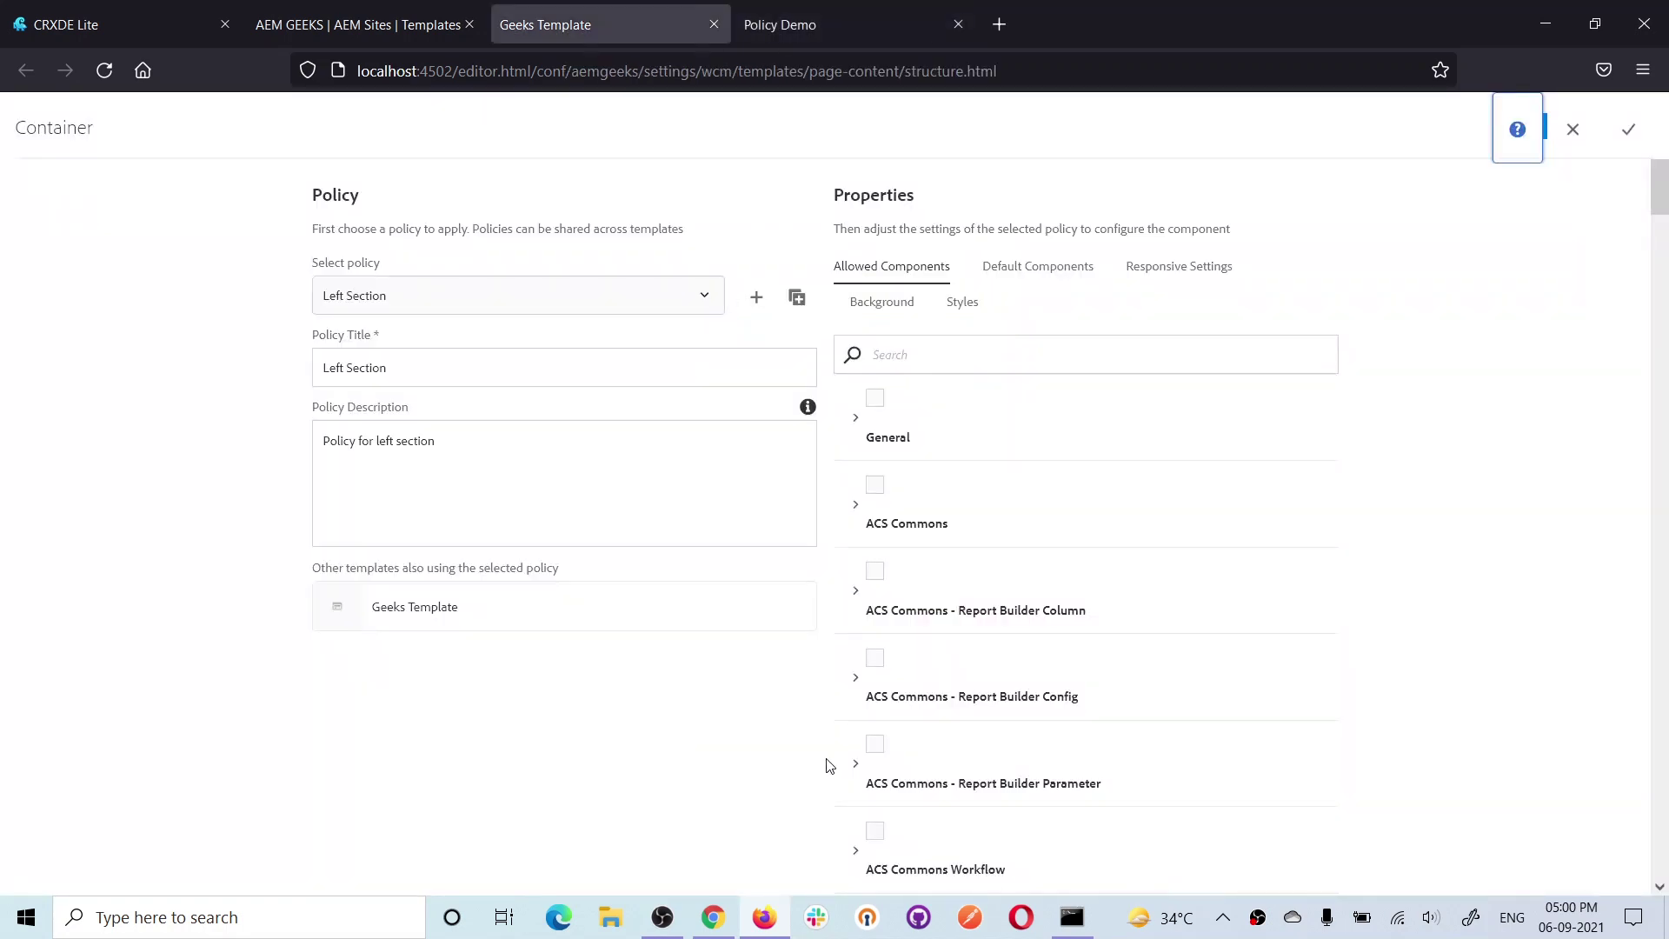
scroll(917, 791, down, 1)
scroll(917, 791, down, 10)
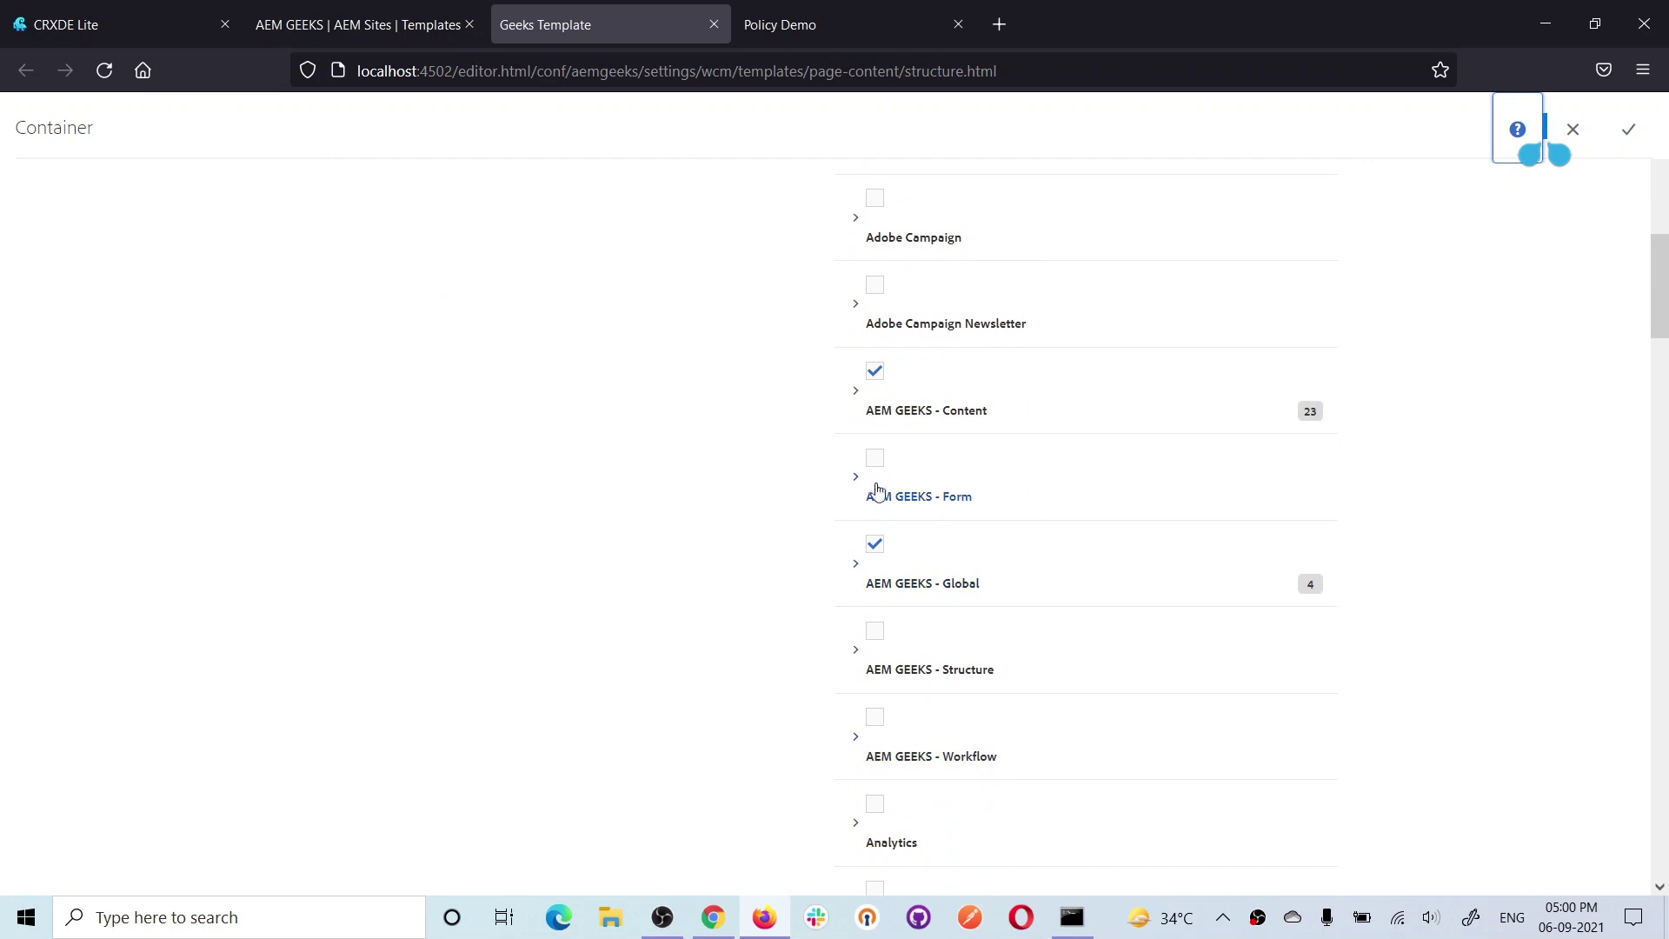
click(875, 458)
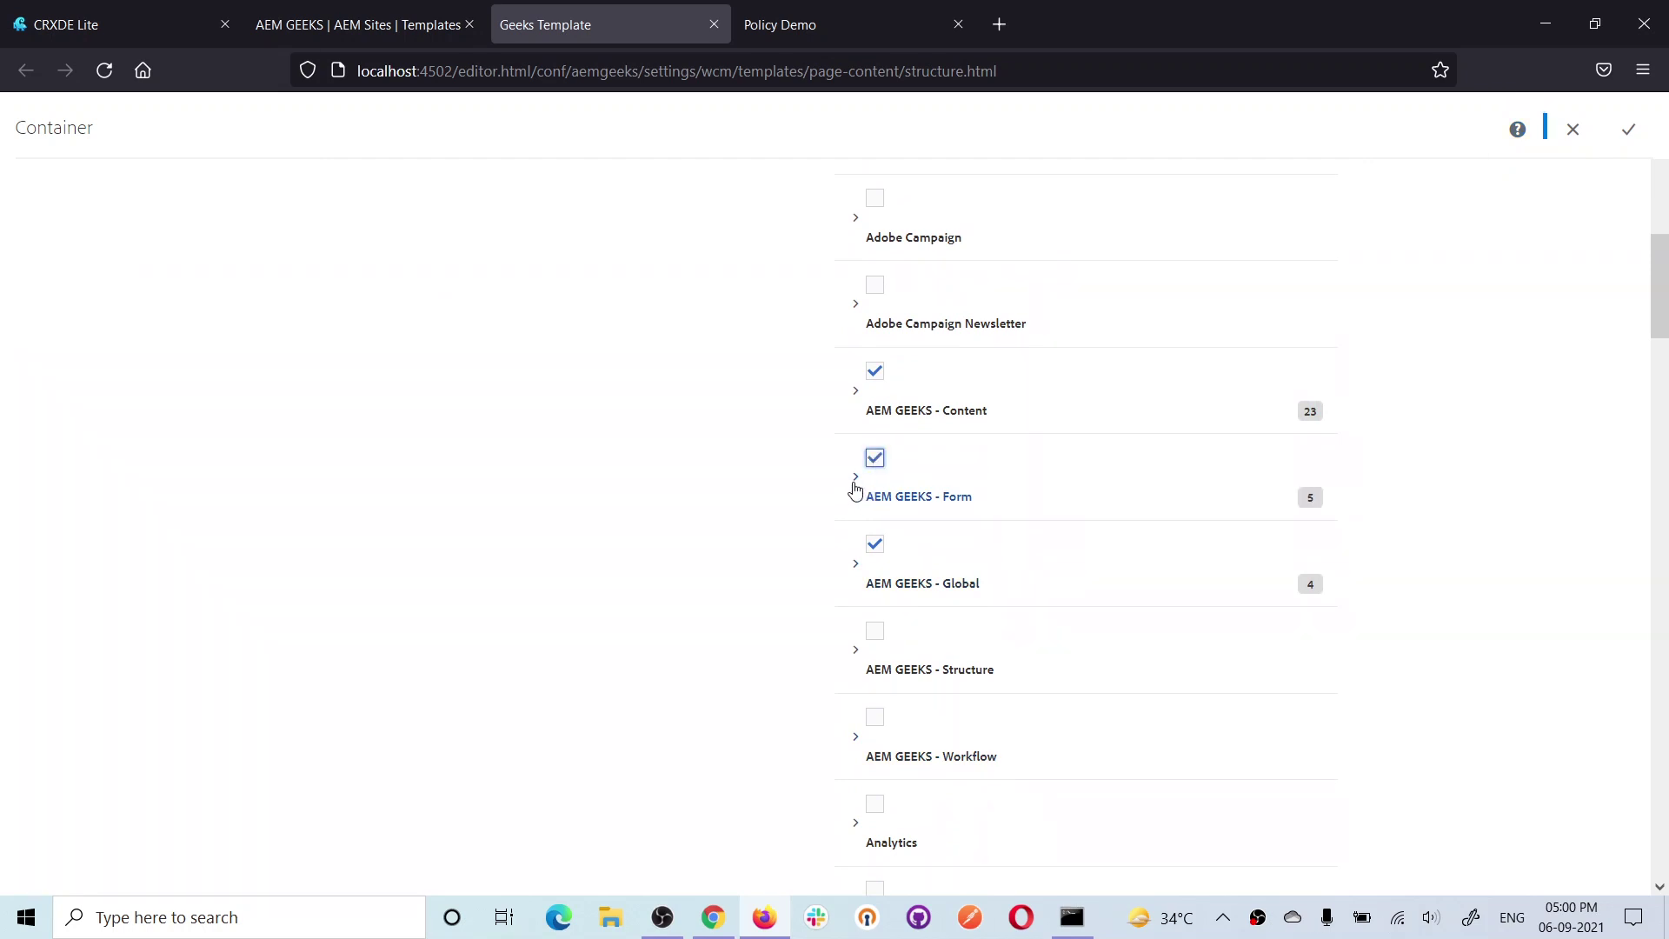
click(856, 478)
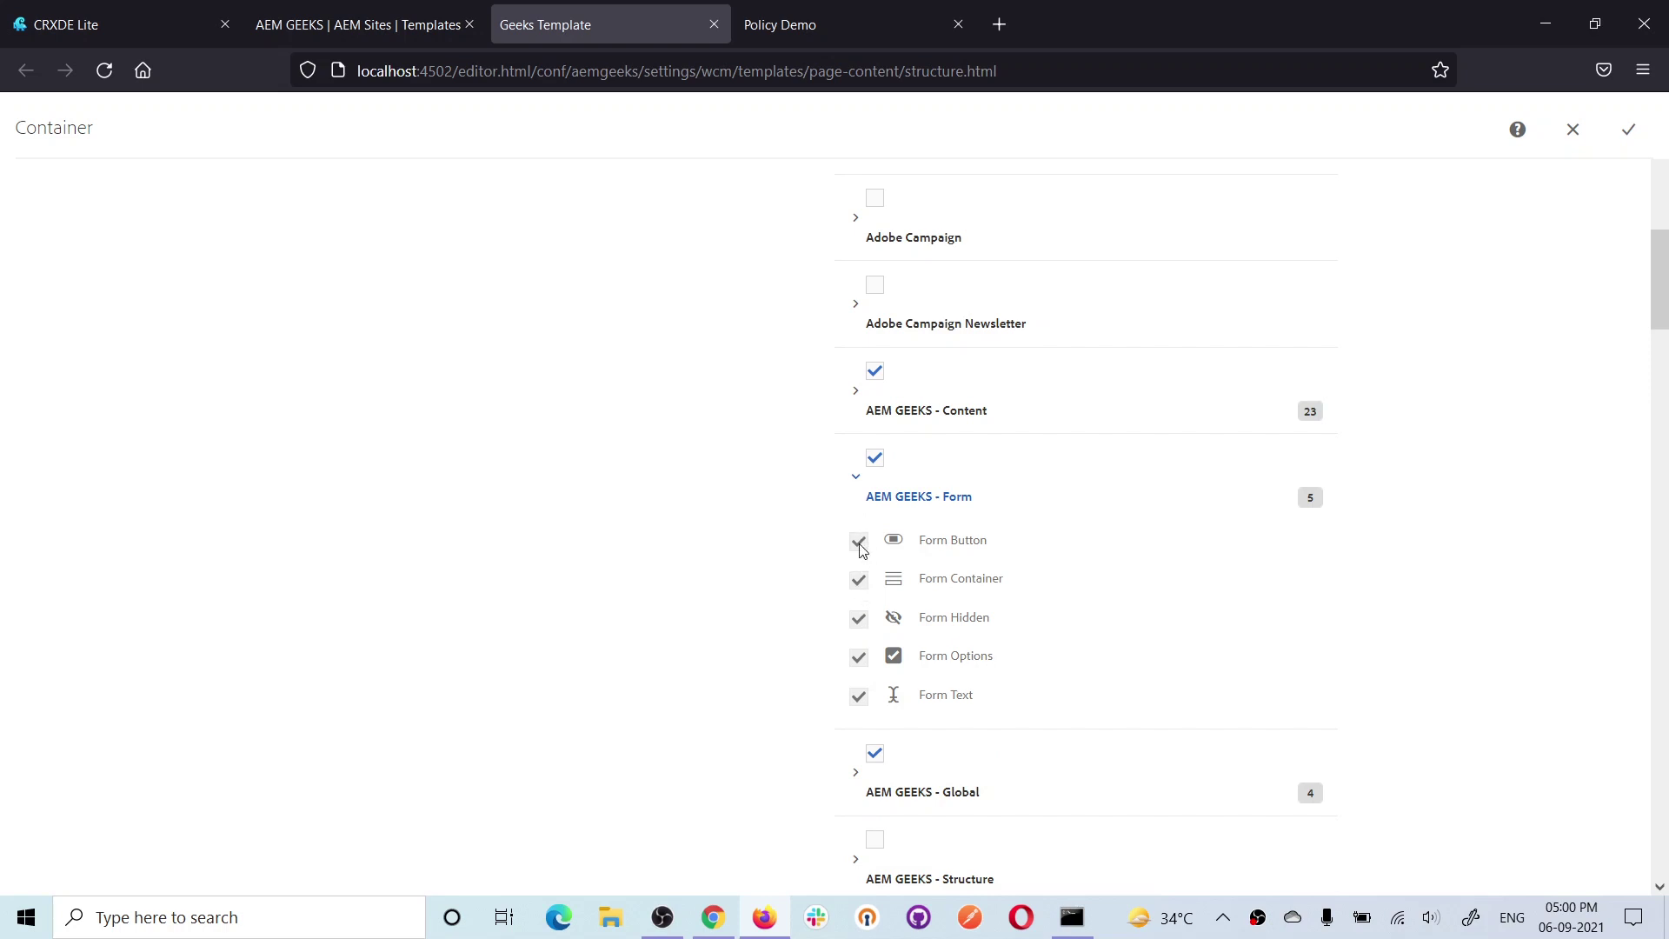
click(875, 458)
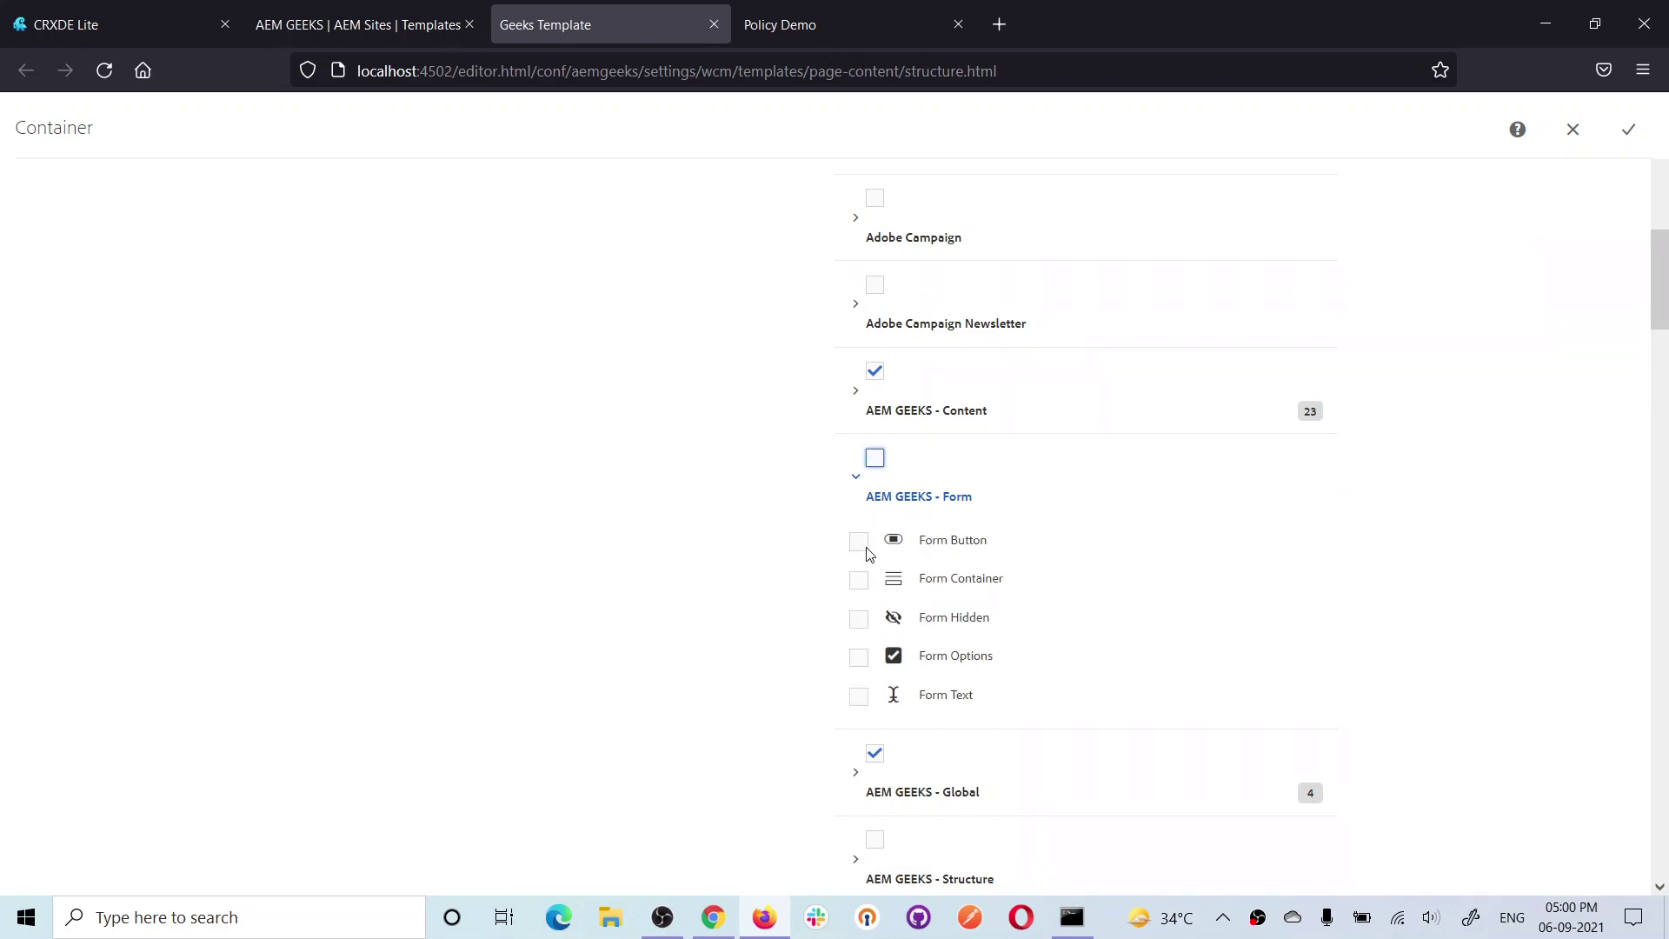
click(861, 582)
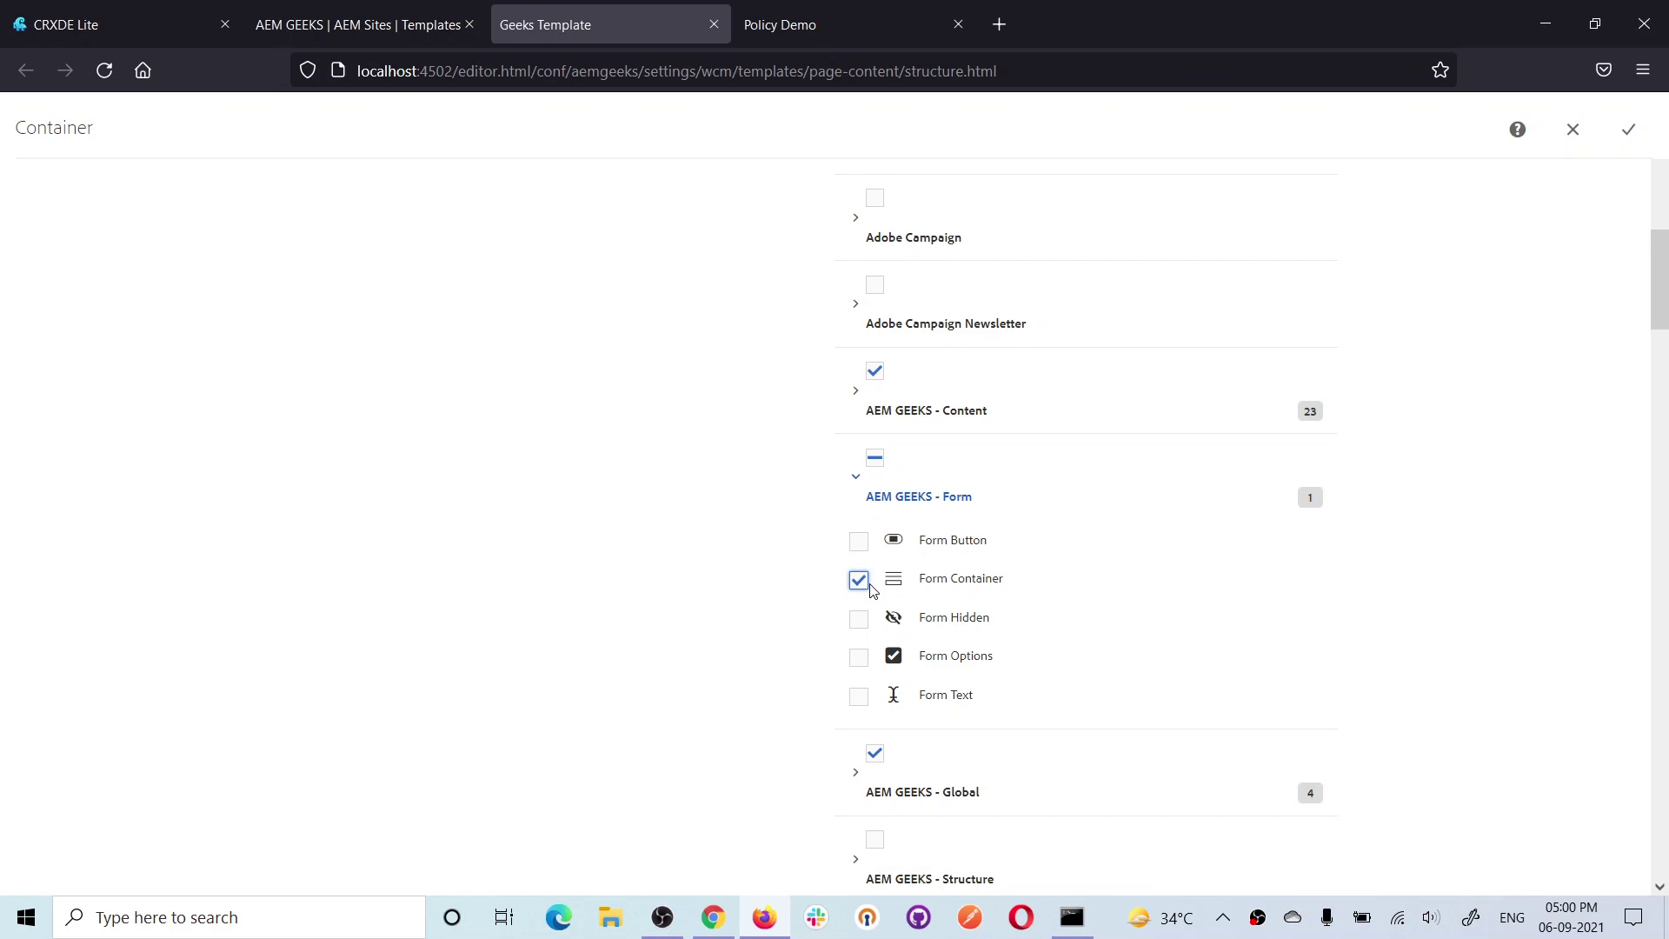
click(1629, 128)
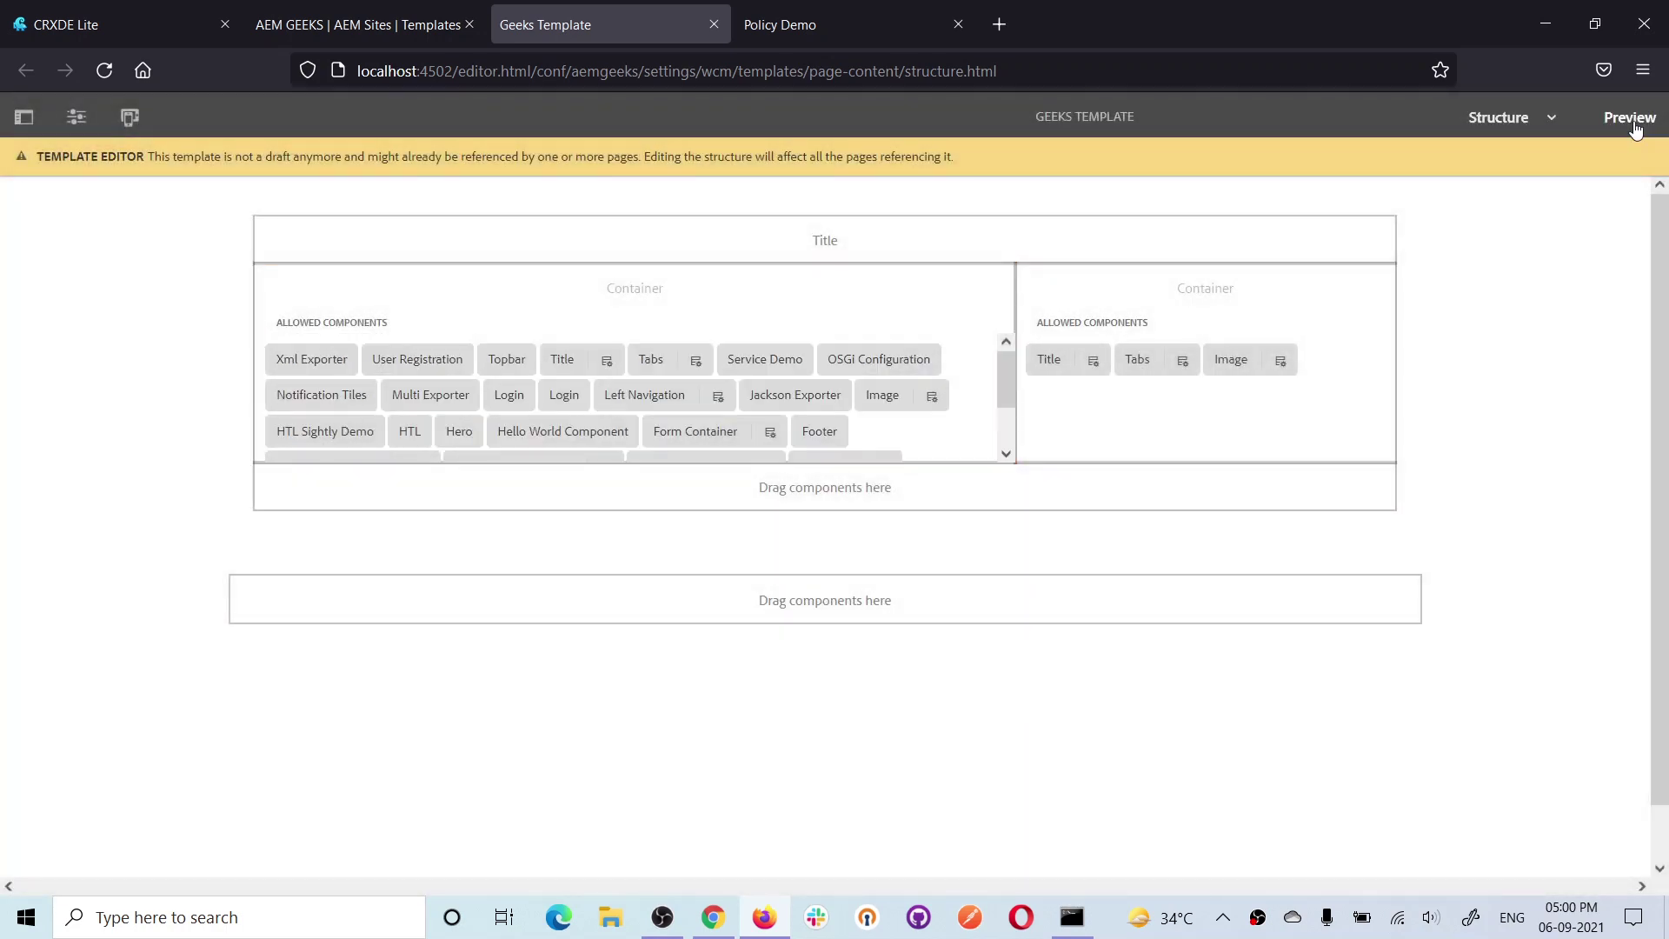
Reload the Policy Demo page and insert a Form Container component into the wide container.
click(846, 21)
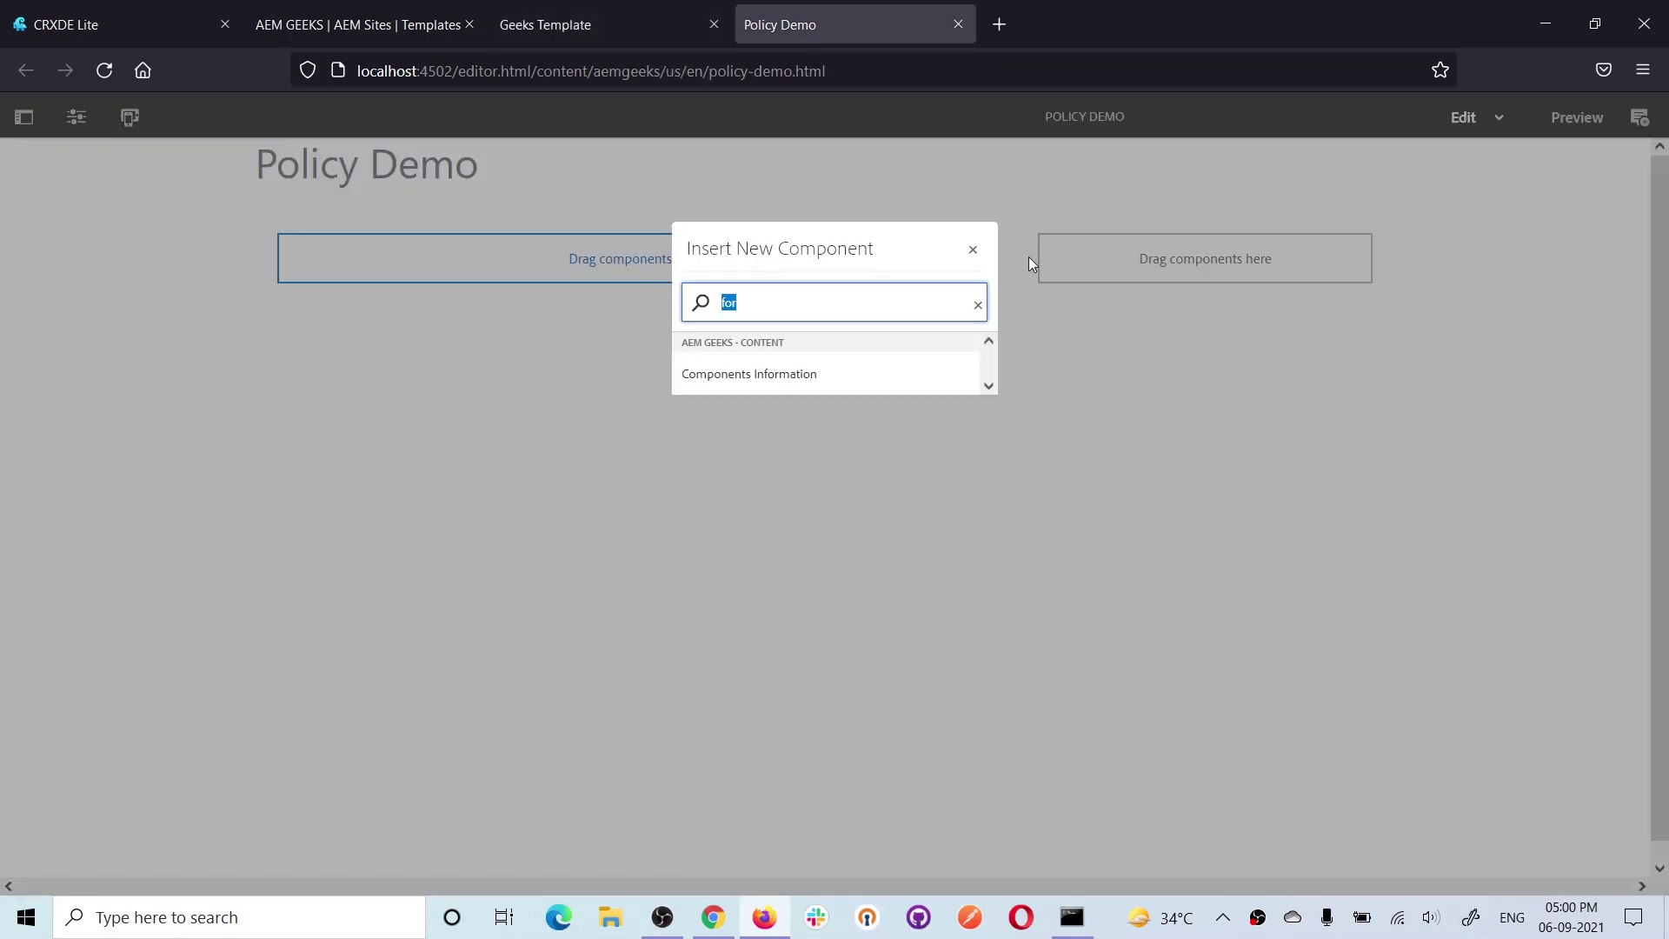
click(973, 250)
click(104, 71)
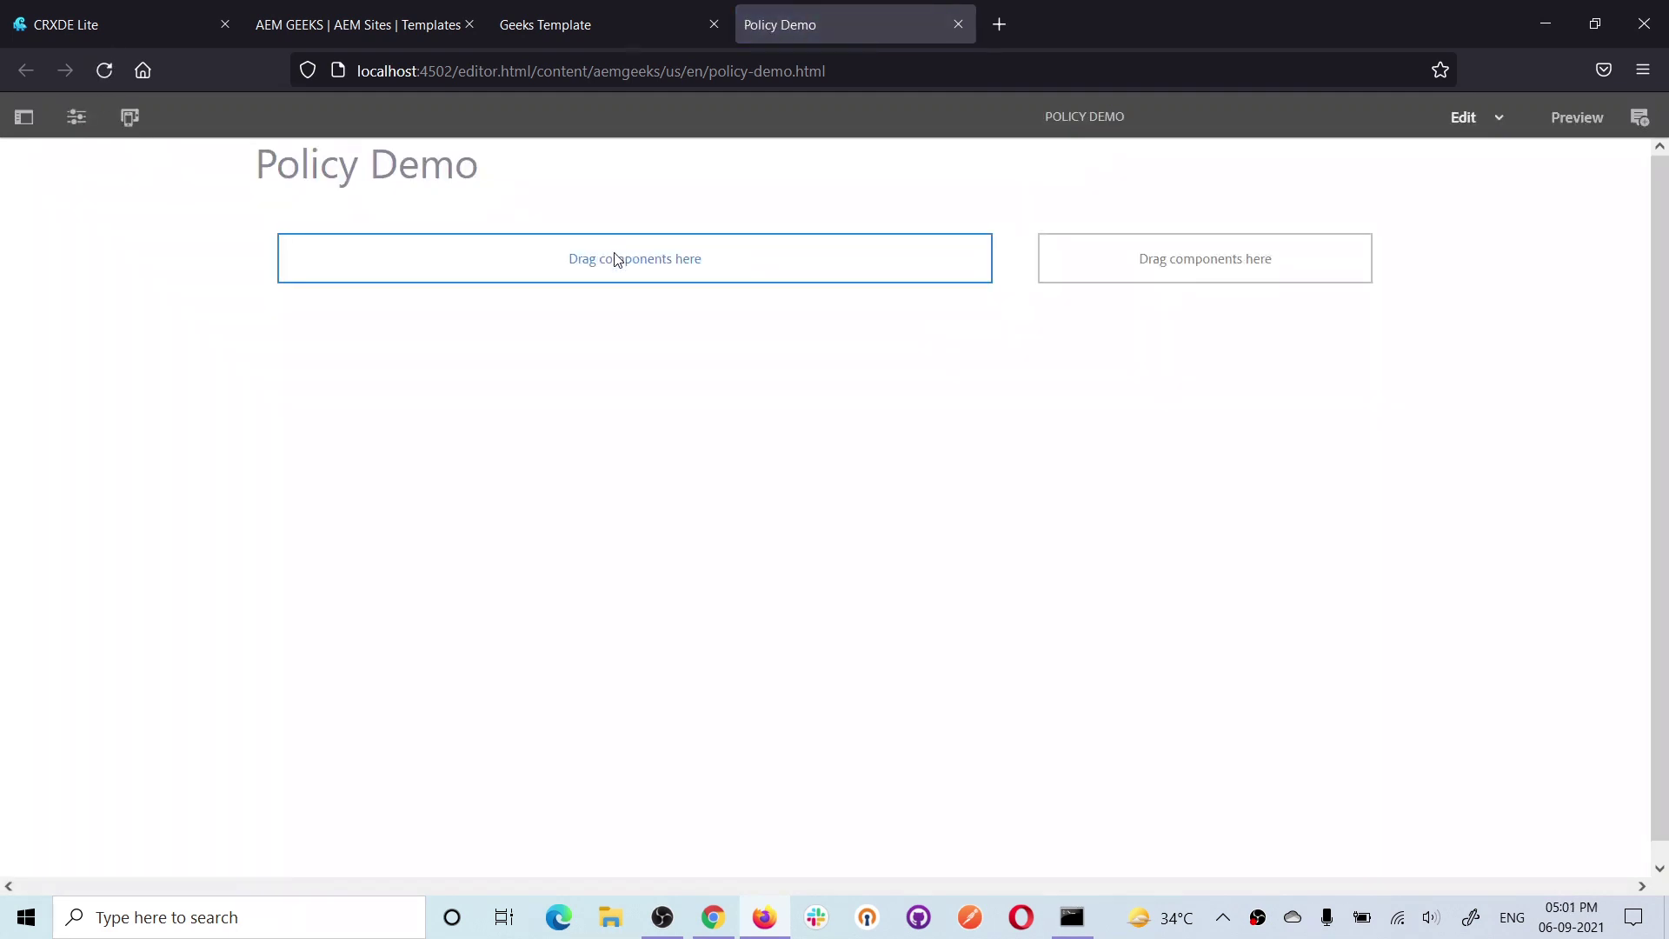
click(615, 259)
click(306, 222)
scroll(944, 571, down, 8)
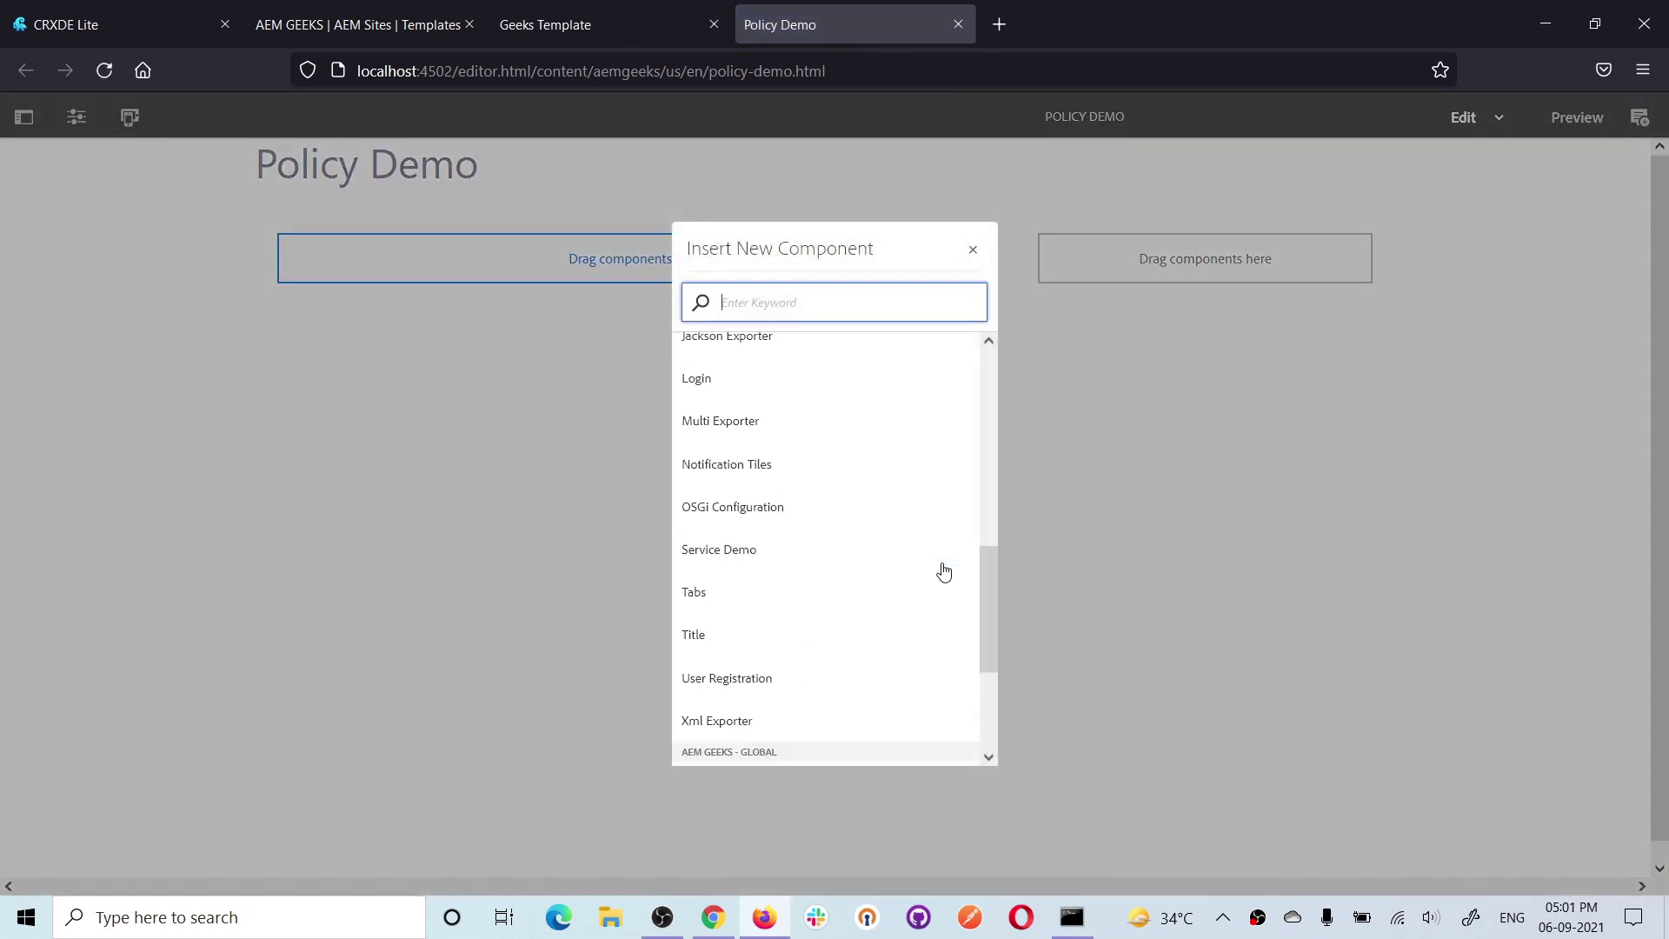
scroll(944, 571, down, 3)
click(769, 740)
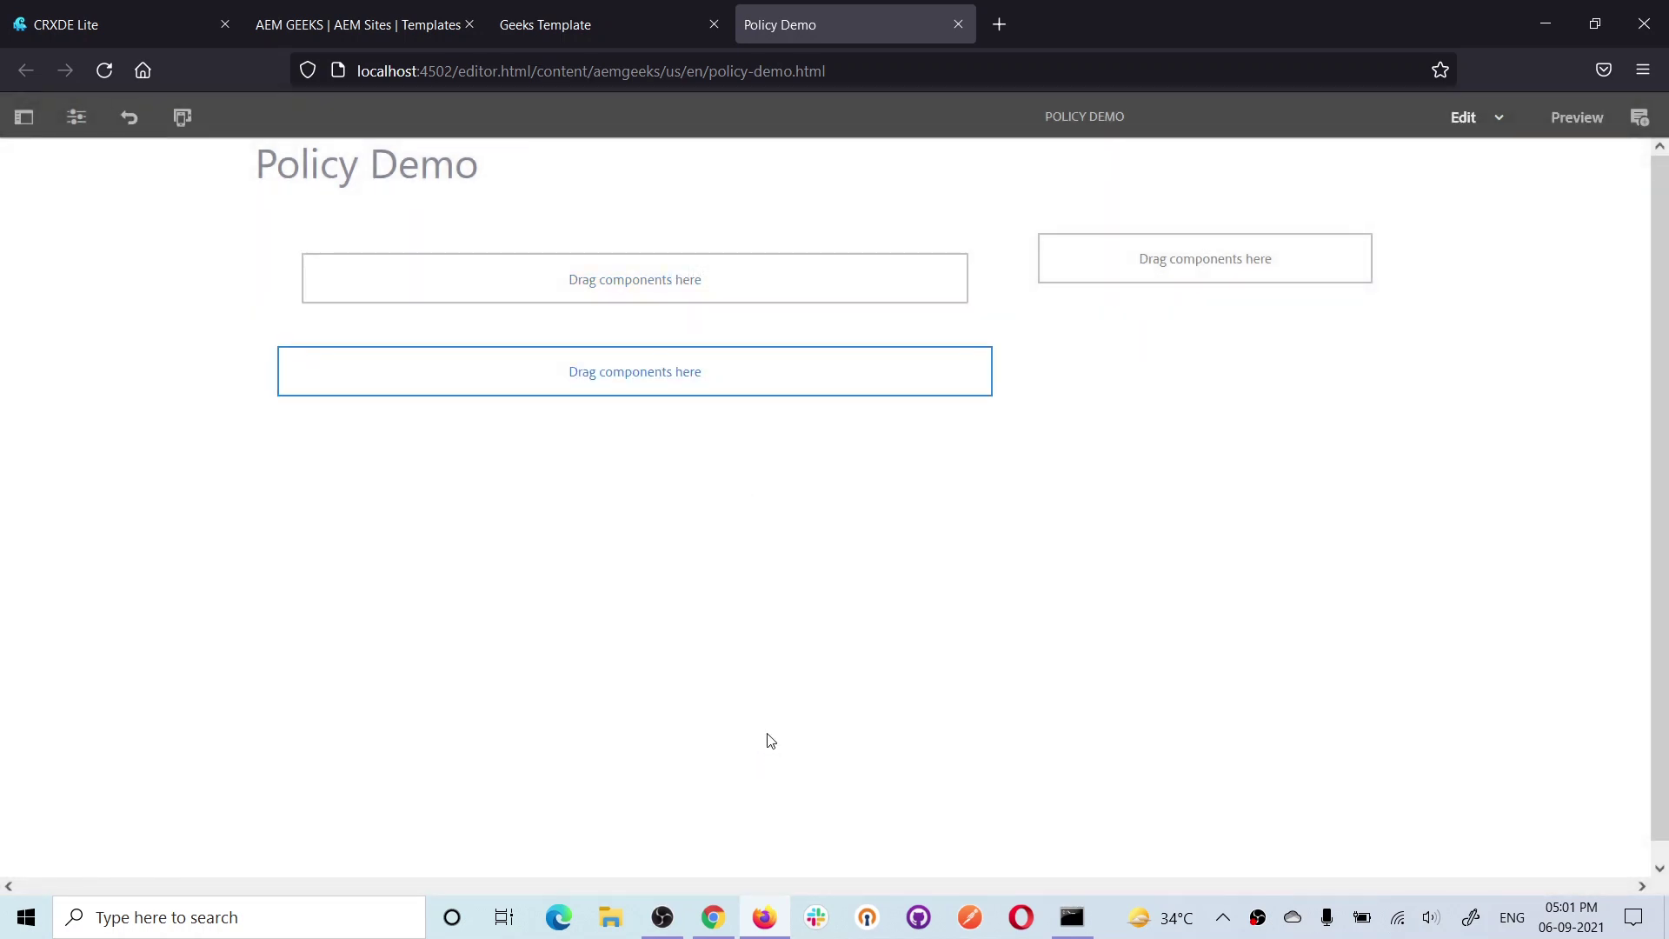
Check which components can be inserted inside the Form Container on the Policy Demo page.
click(714, 252)
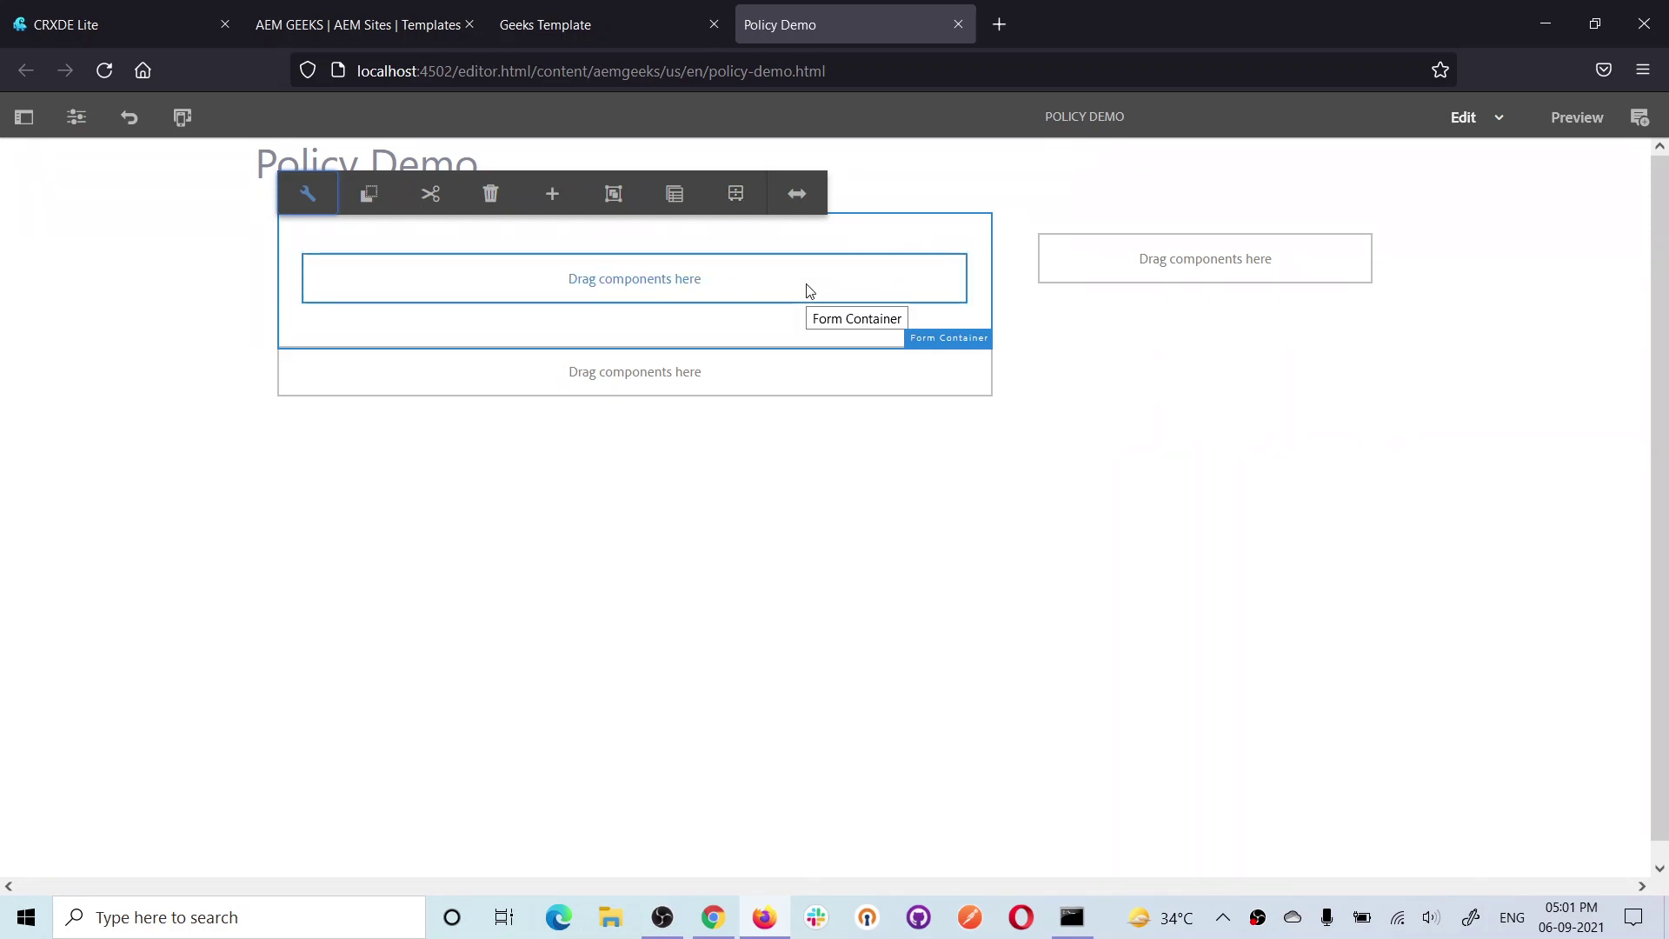
click(687, 281)
click(332, 233)
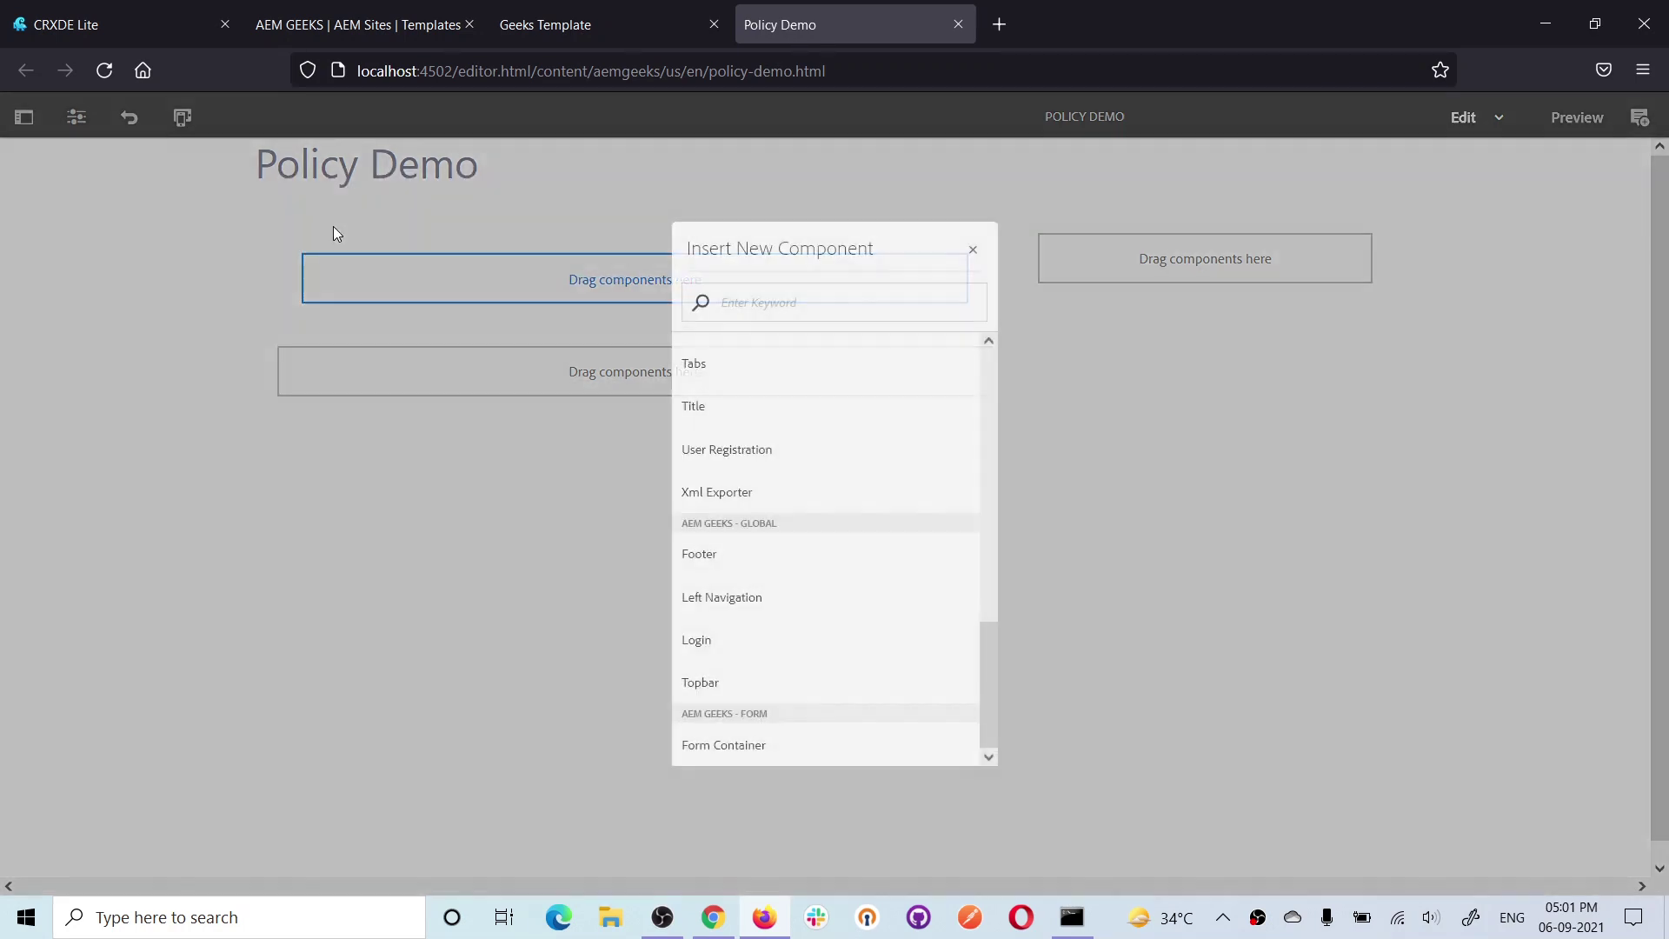
click(989, 670)
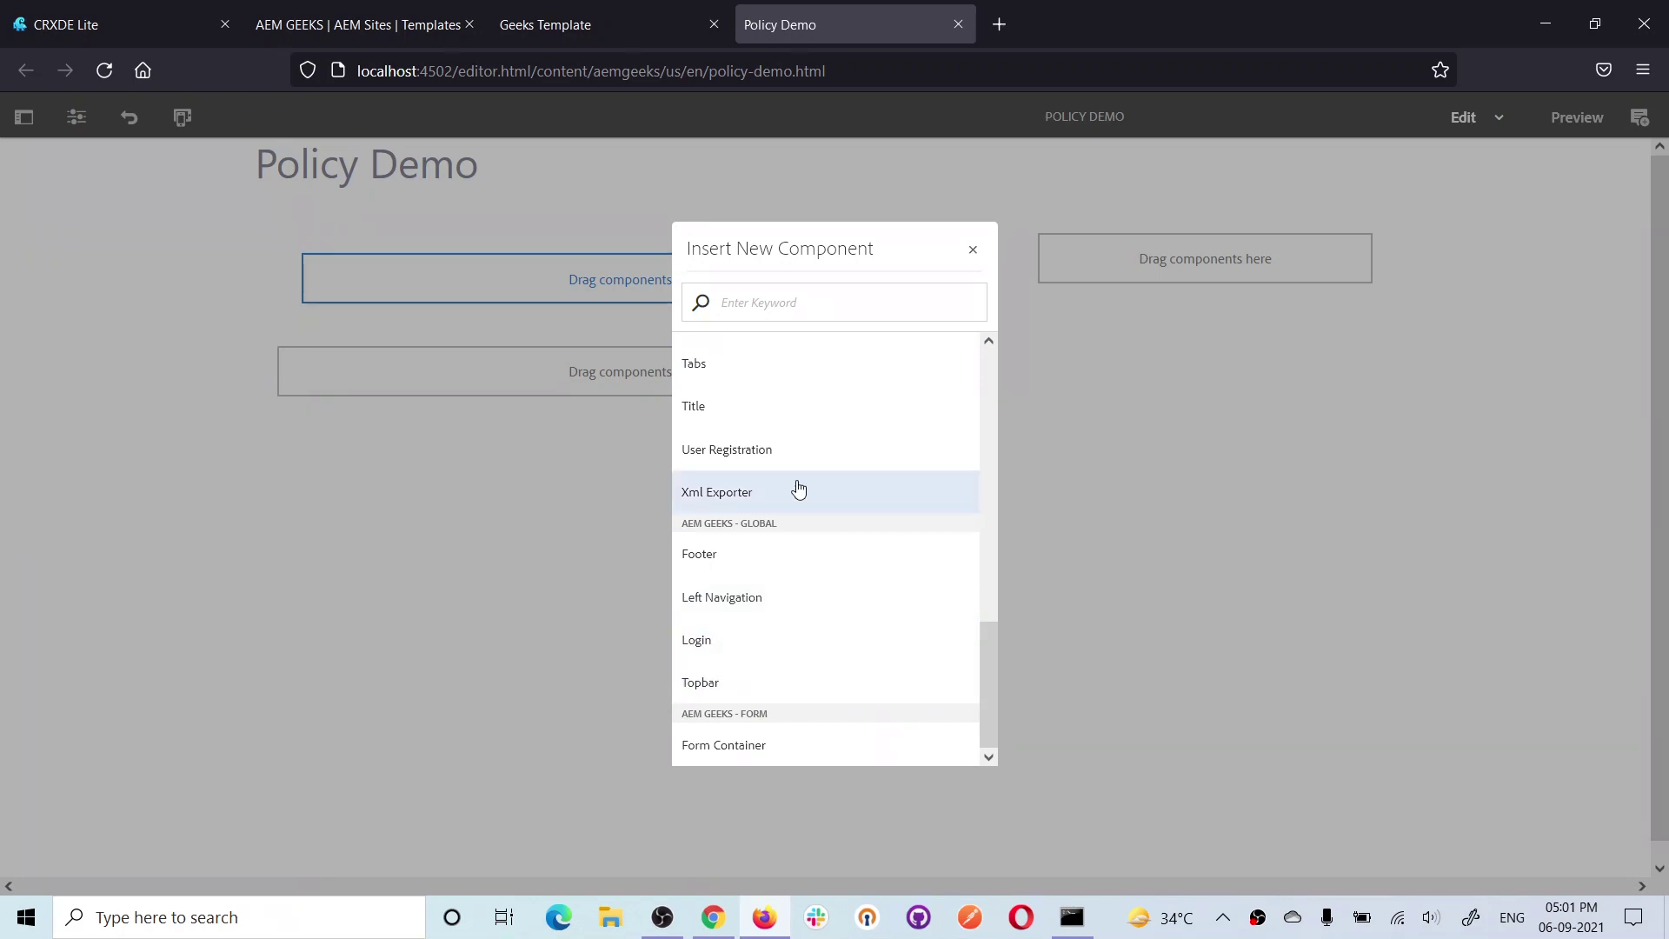
click(776, 753)
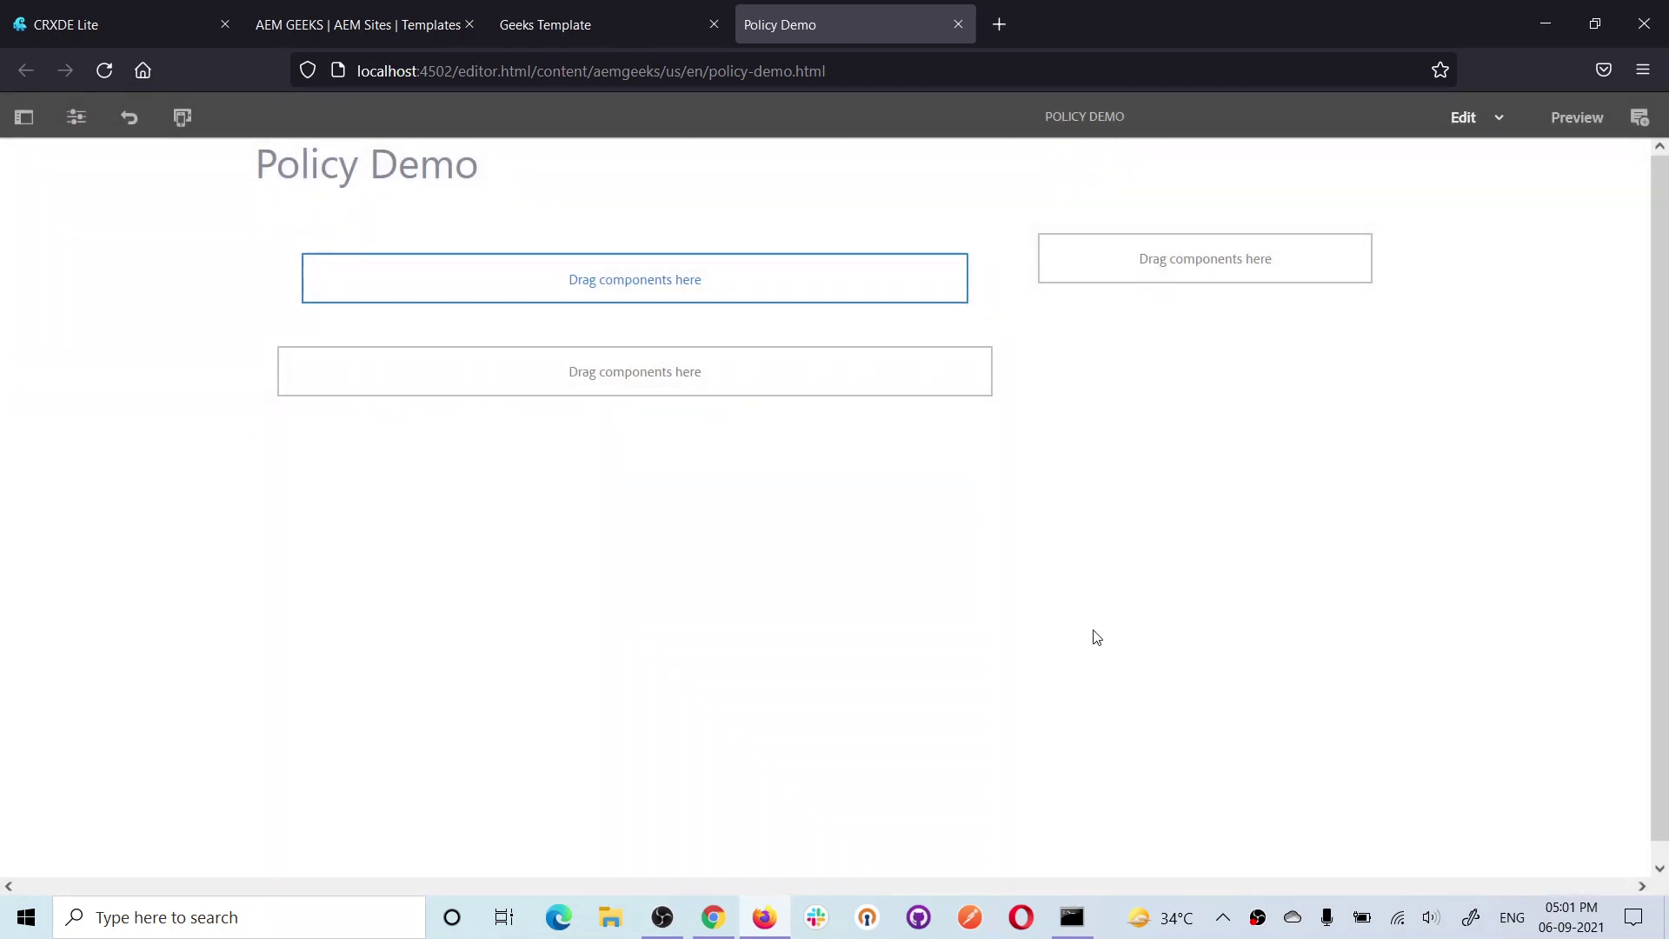
Create a Form Container policy titled Form Policy in the template, described as "Policy for Form Component", allowing all AEM GEEKS - Form components.
click(548, 23)
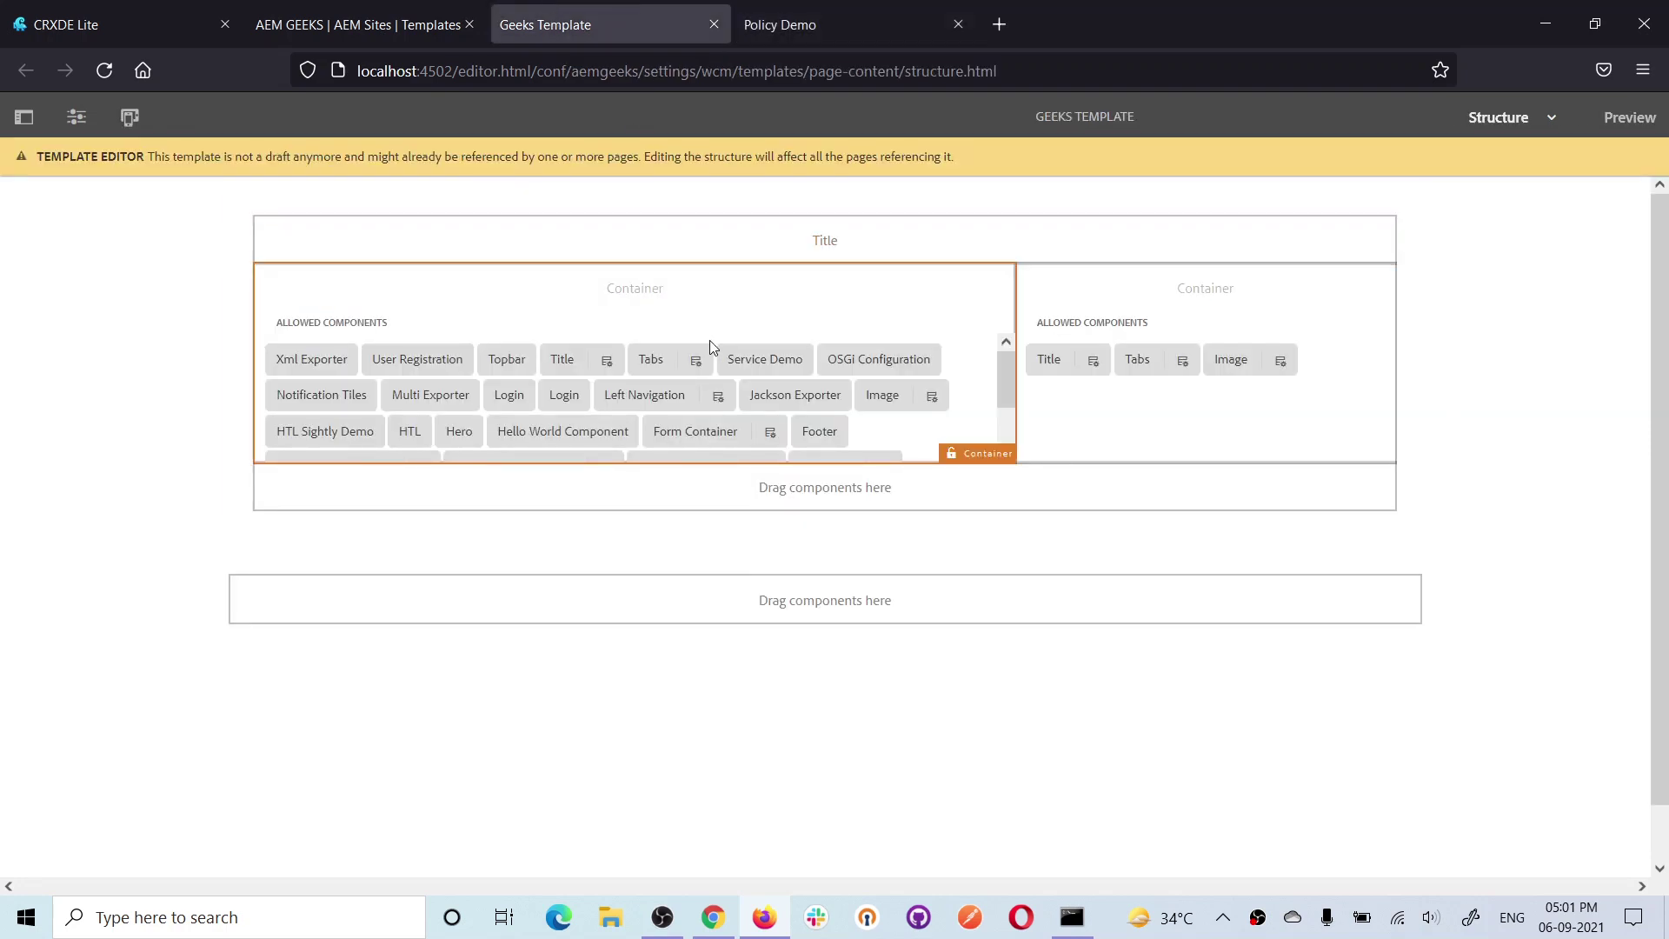
scroll(709, 346, down, 2)
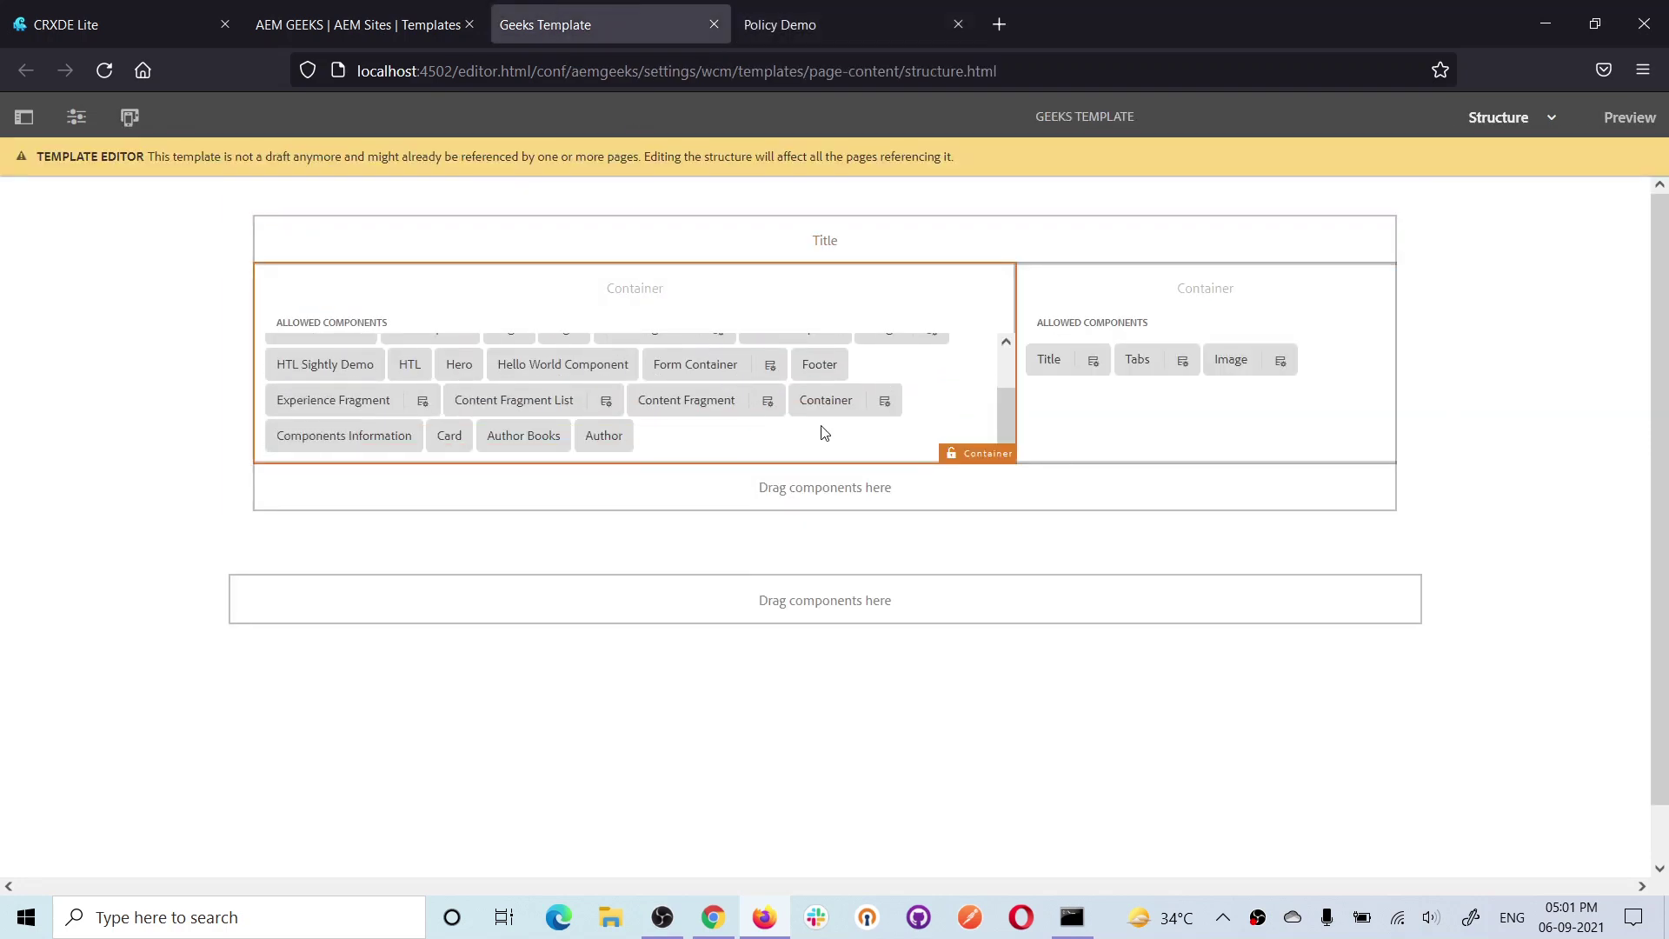
scroll(817, 435, up, 1)
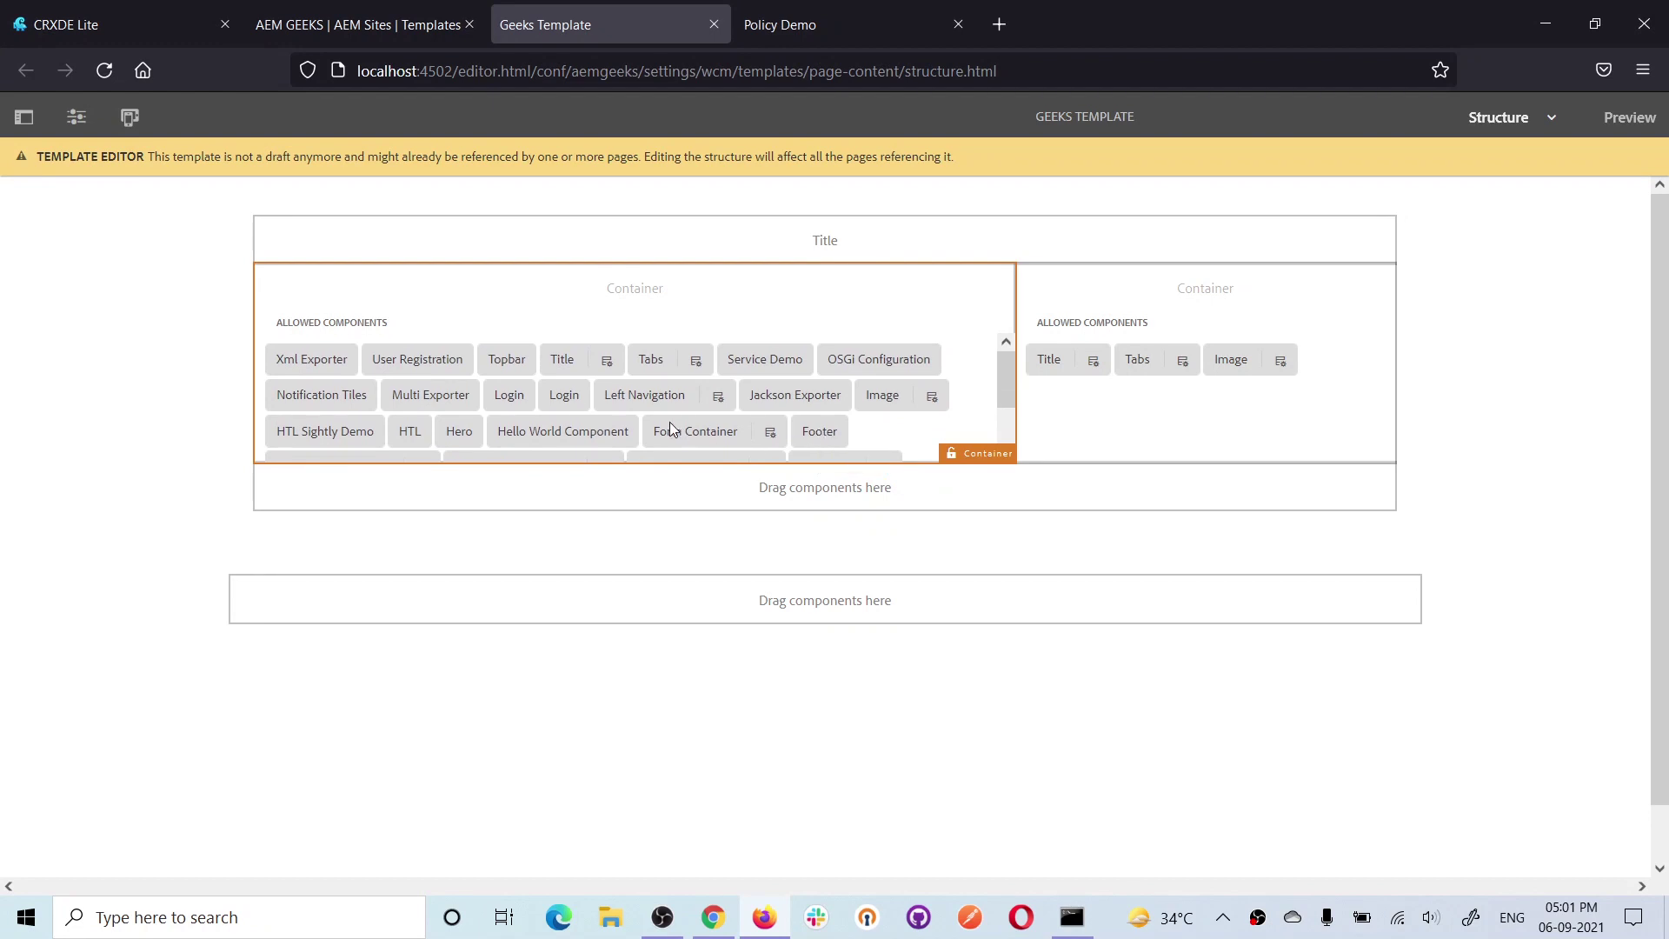
scroll(667, 421, down, 1)
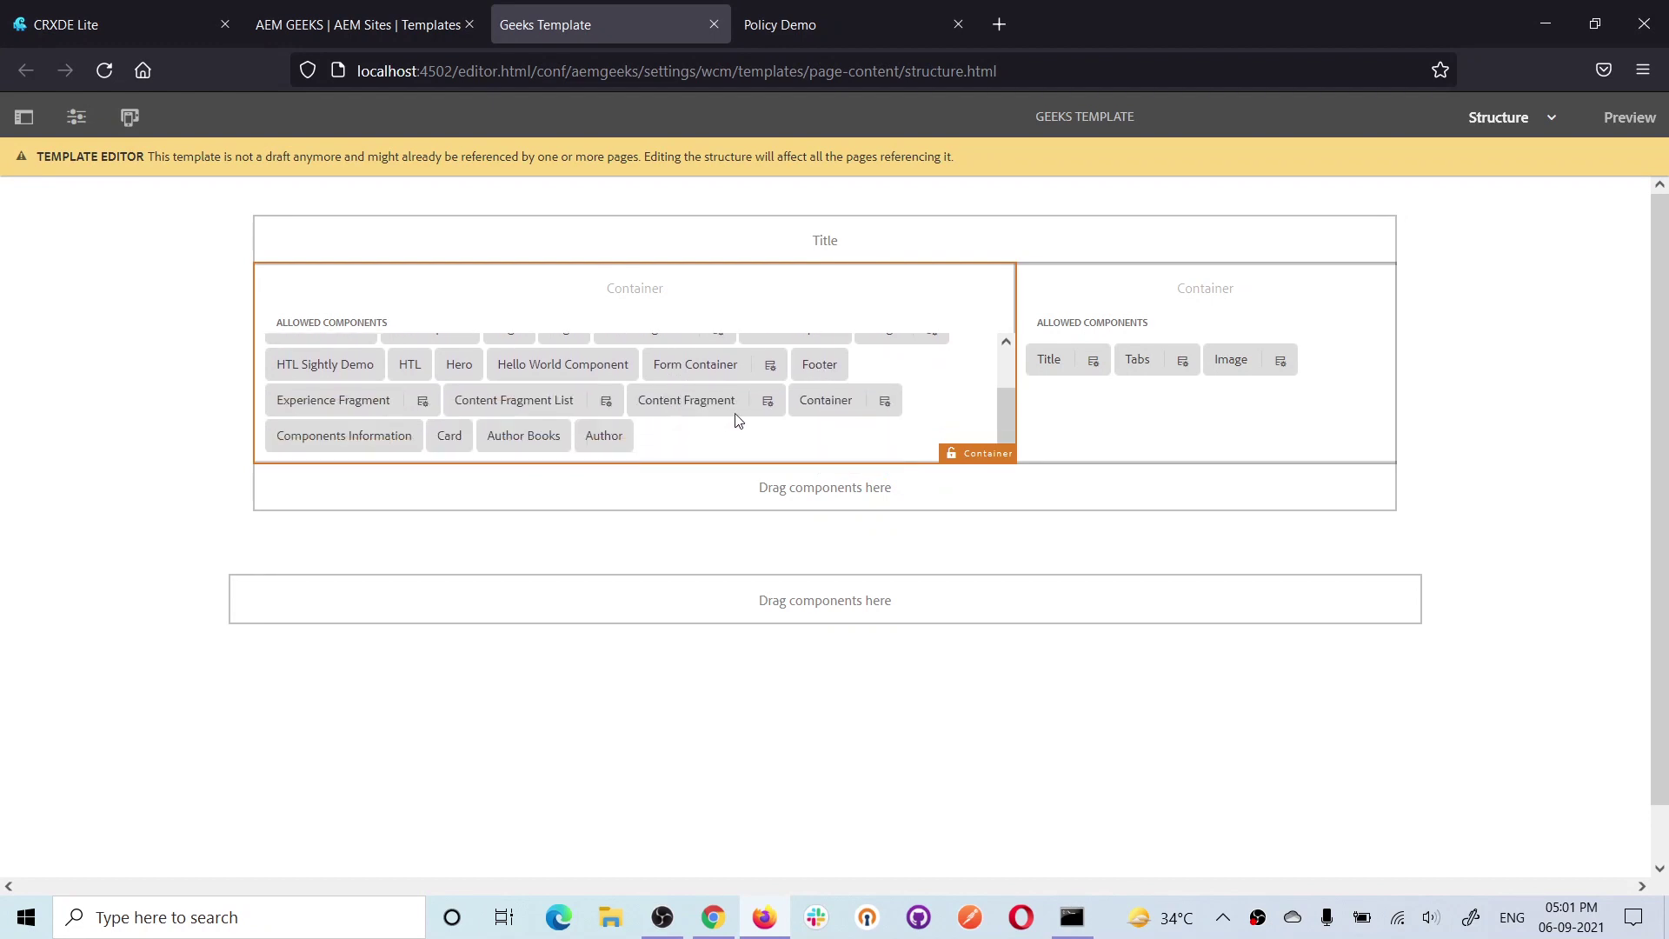
click(772, 365)
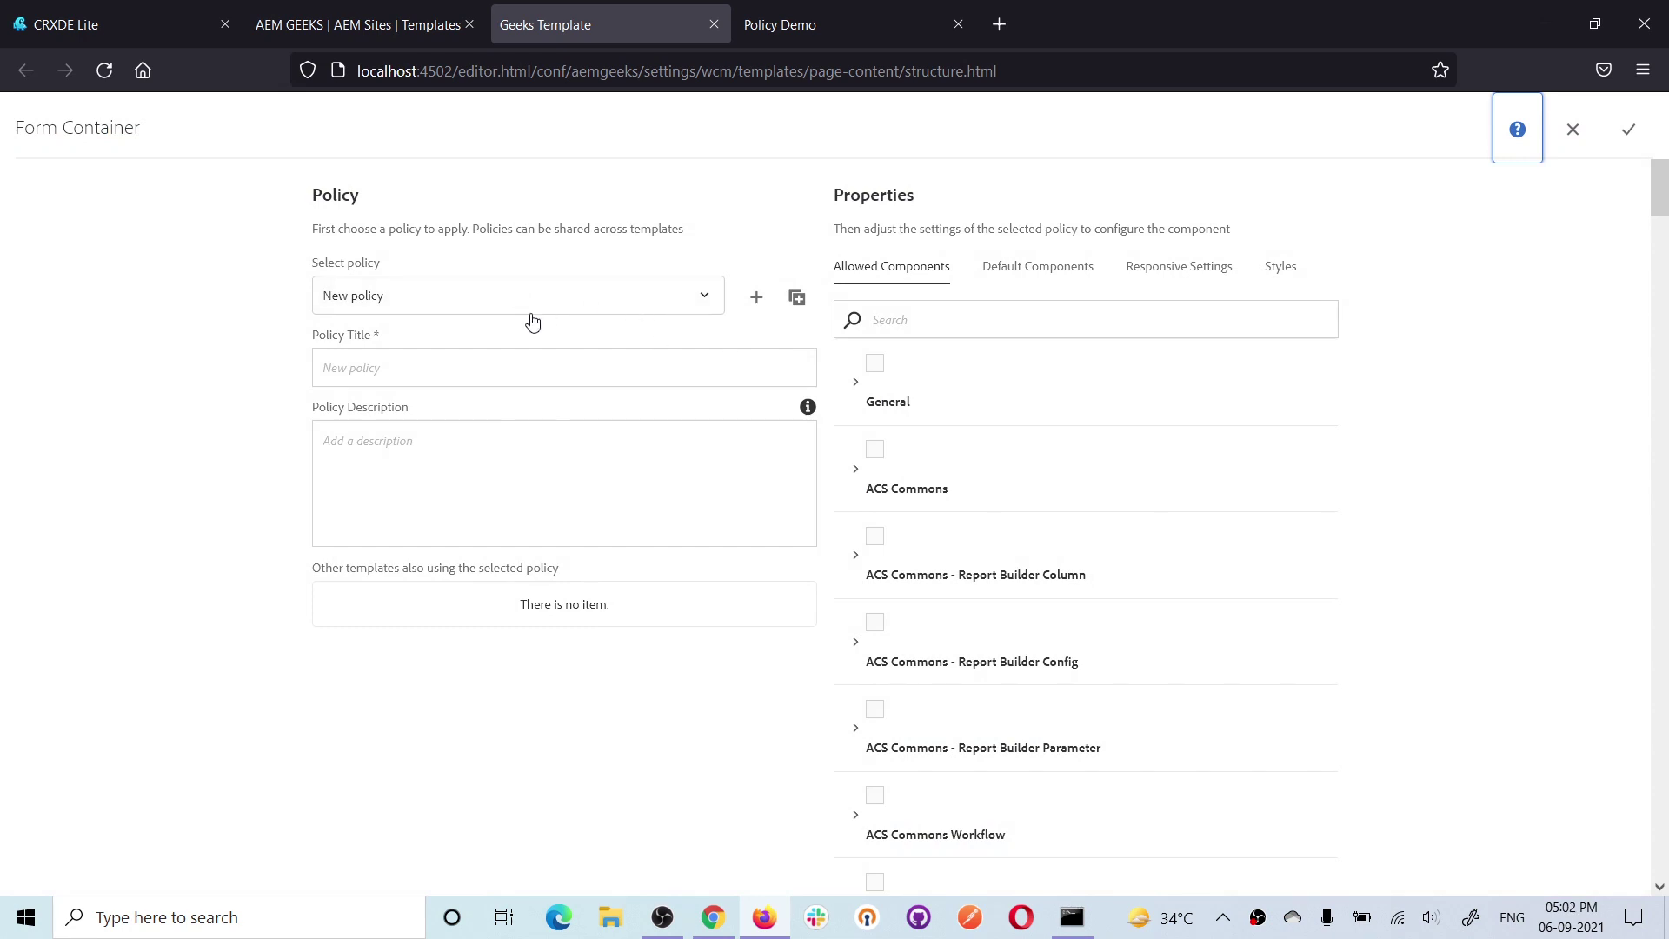
click(441, 377)
text(Form)
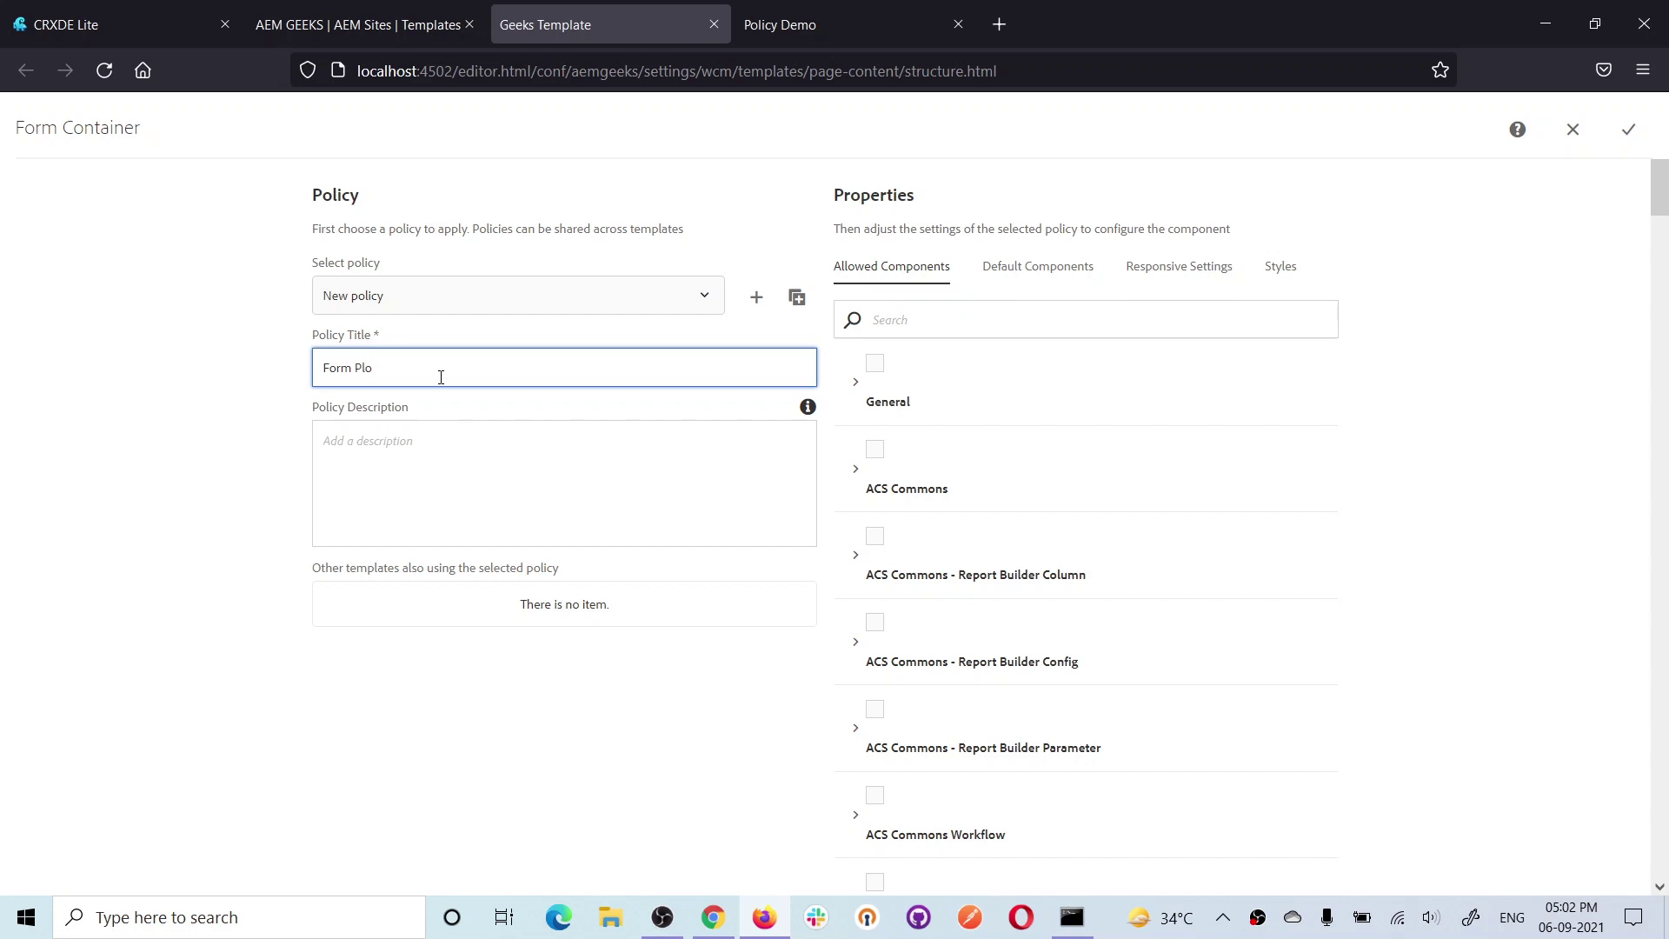
text(Plo)
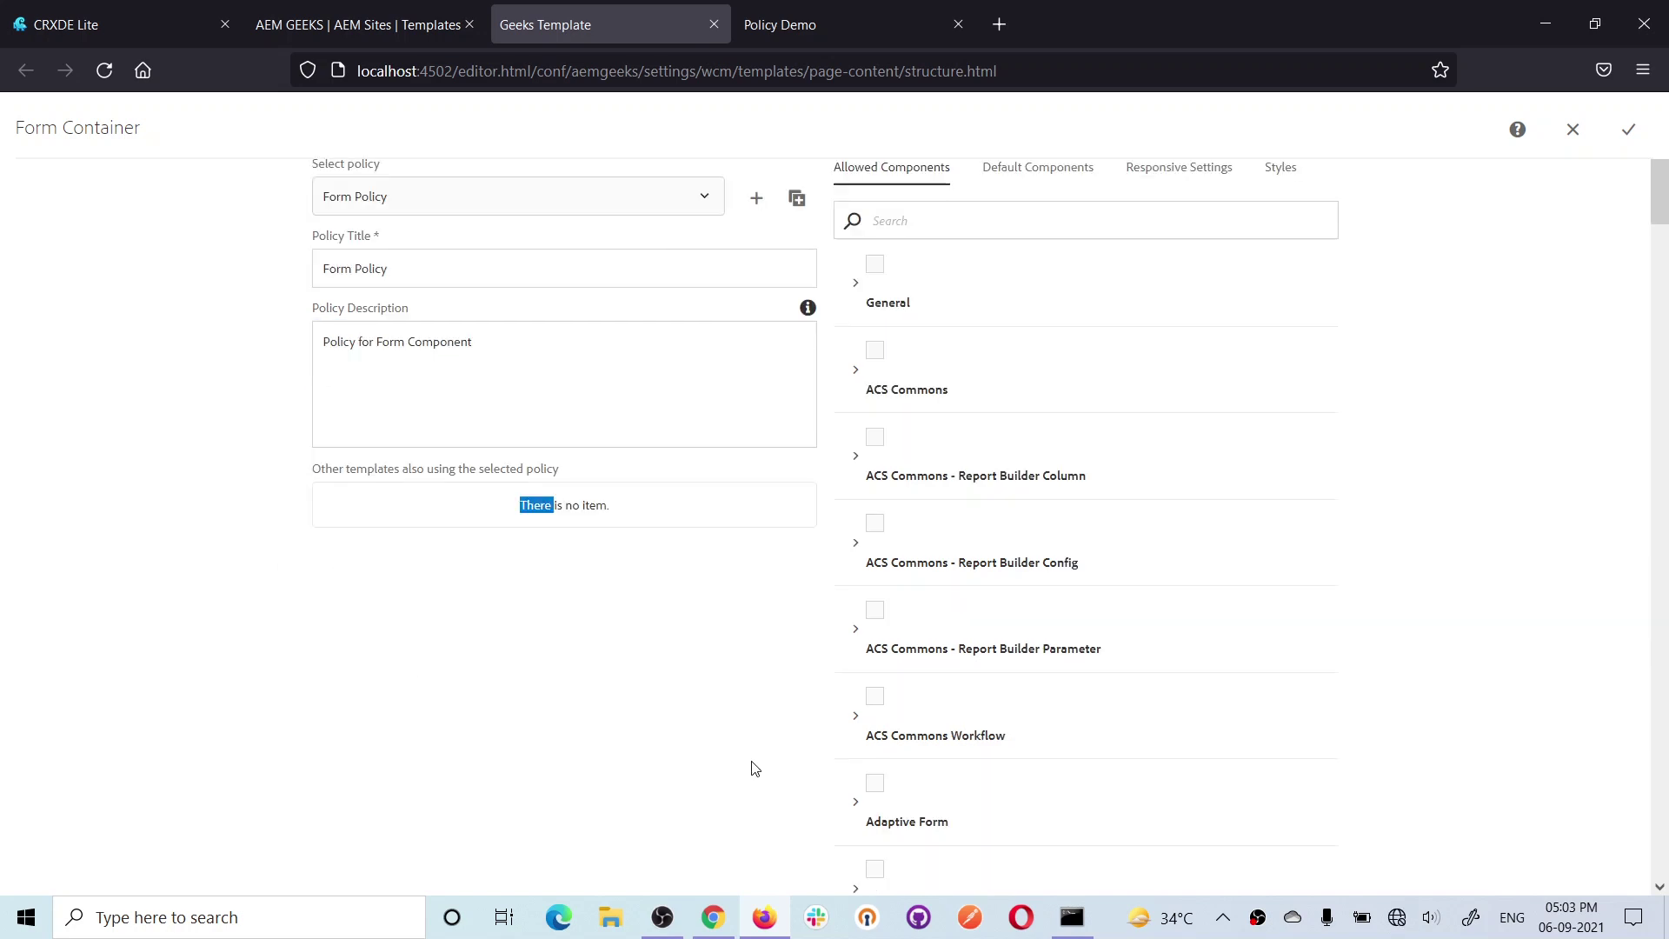
scroll(753, 768, down, 8)
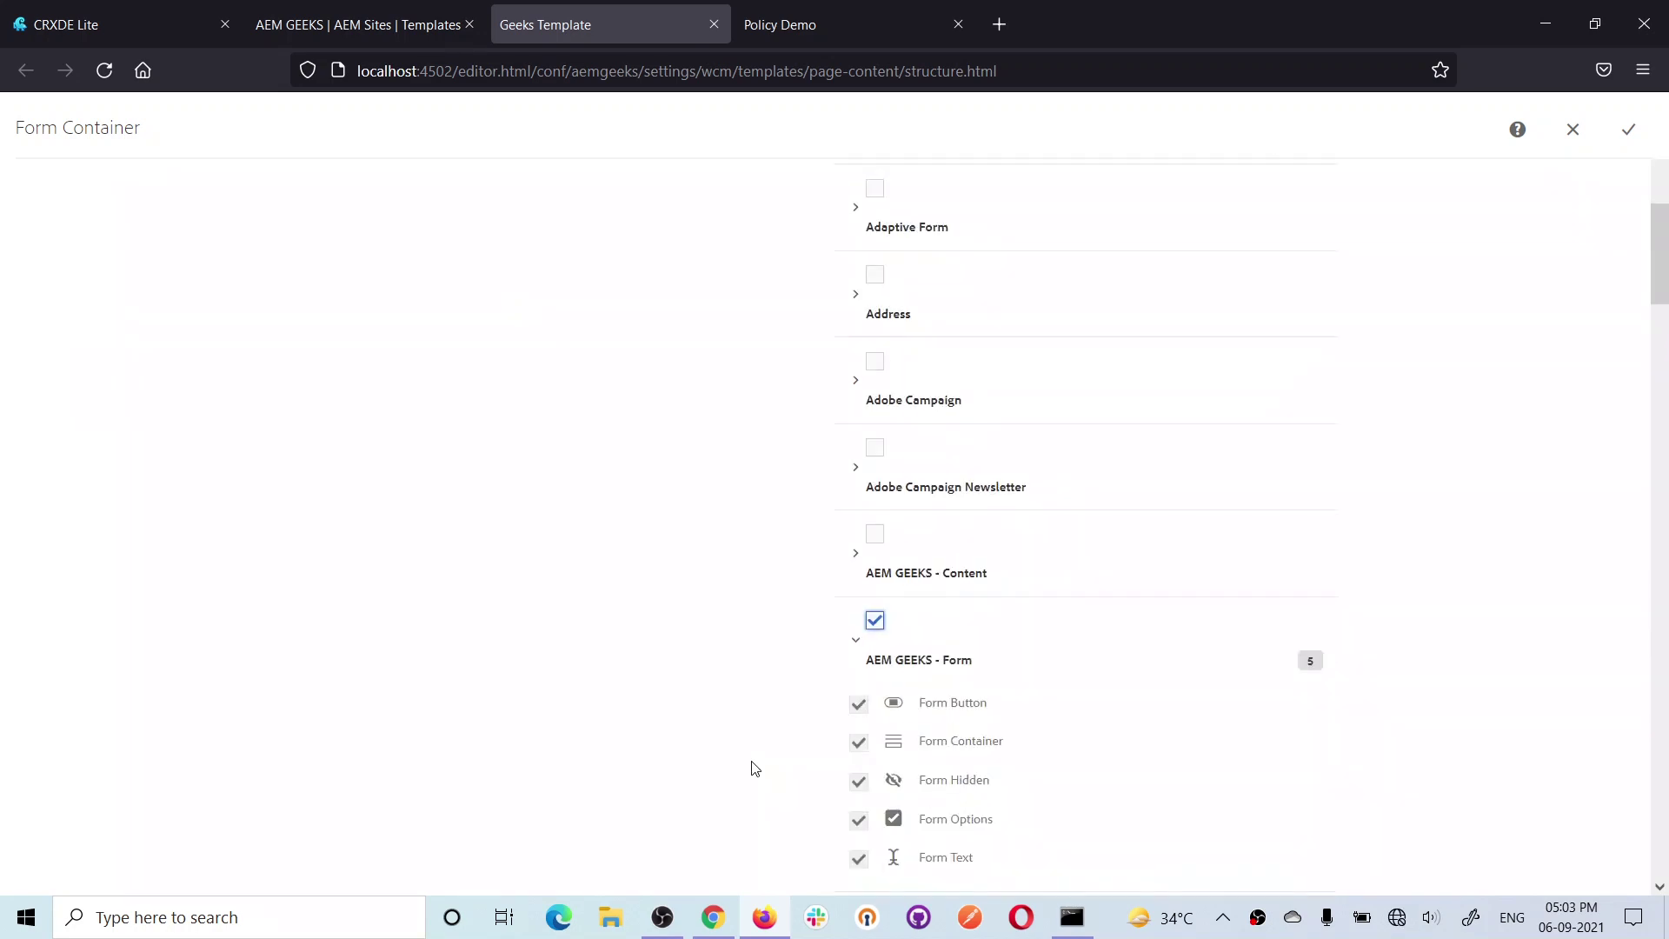
scroll(755, 768, down, 3)
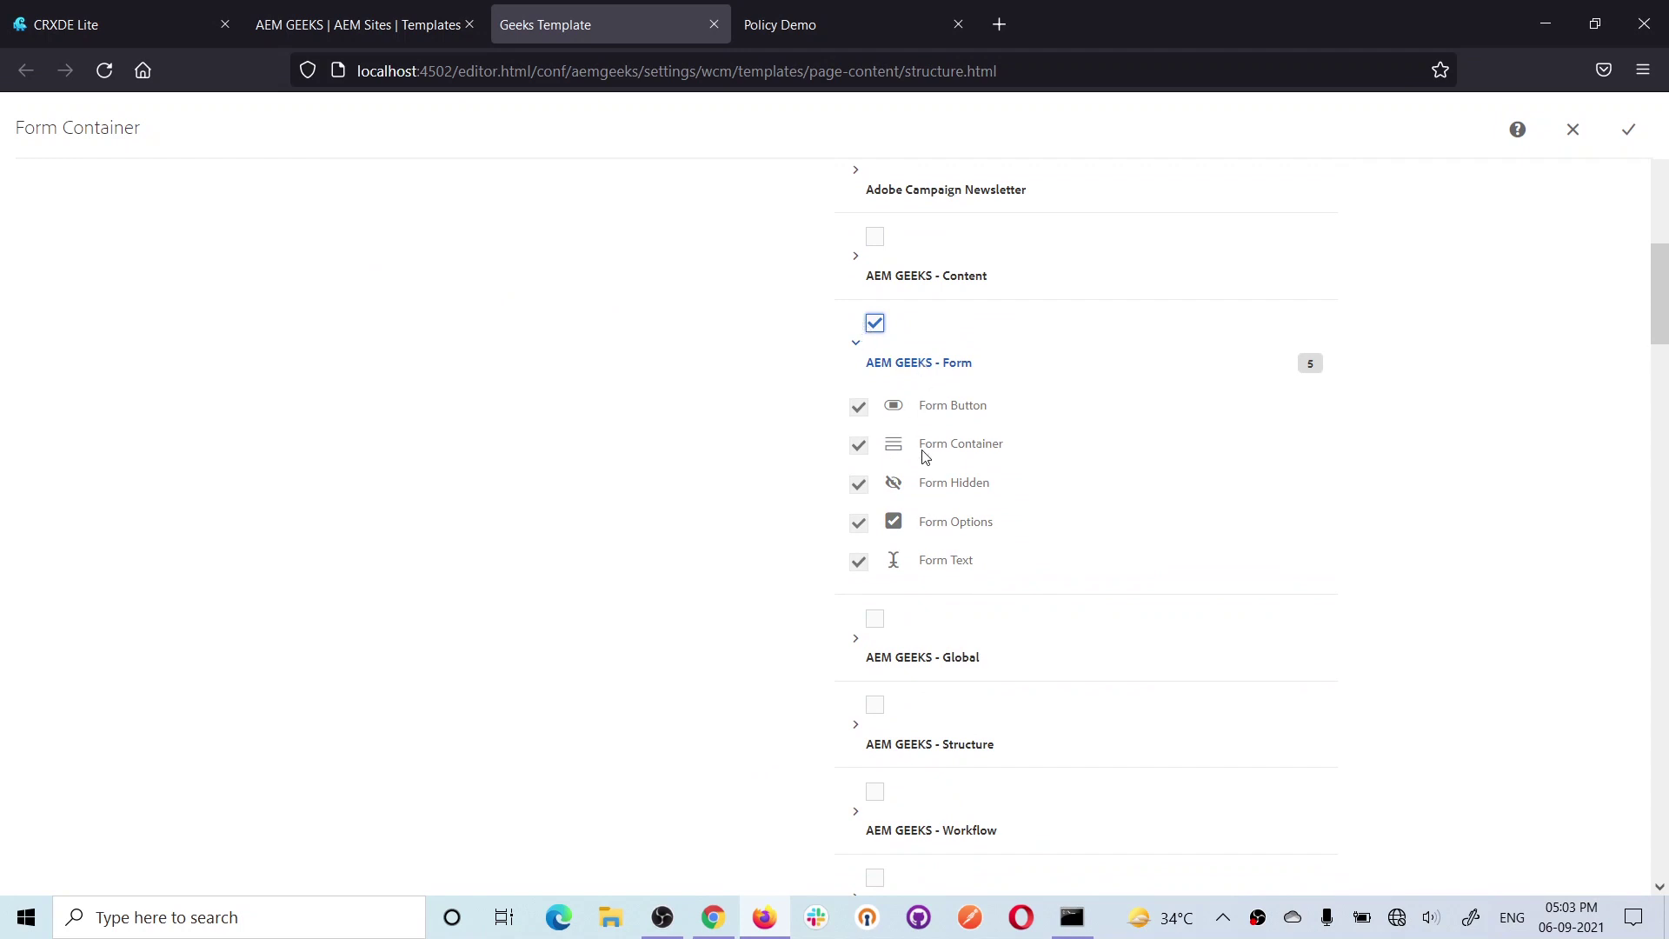
Return to the Policy Demo page and recheck the components insertable inside the Form Container under the Form Policy.
key(ctrl+Tab)
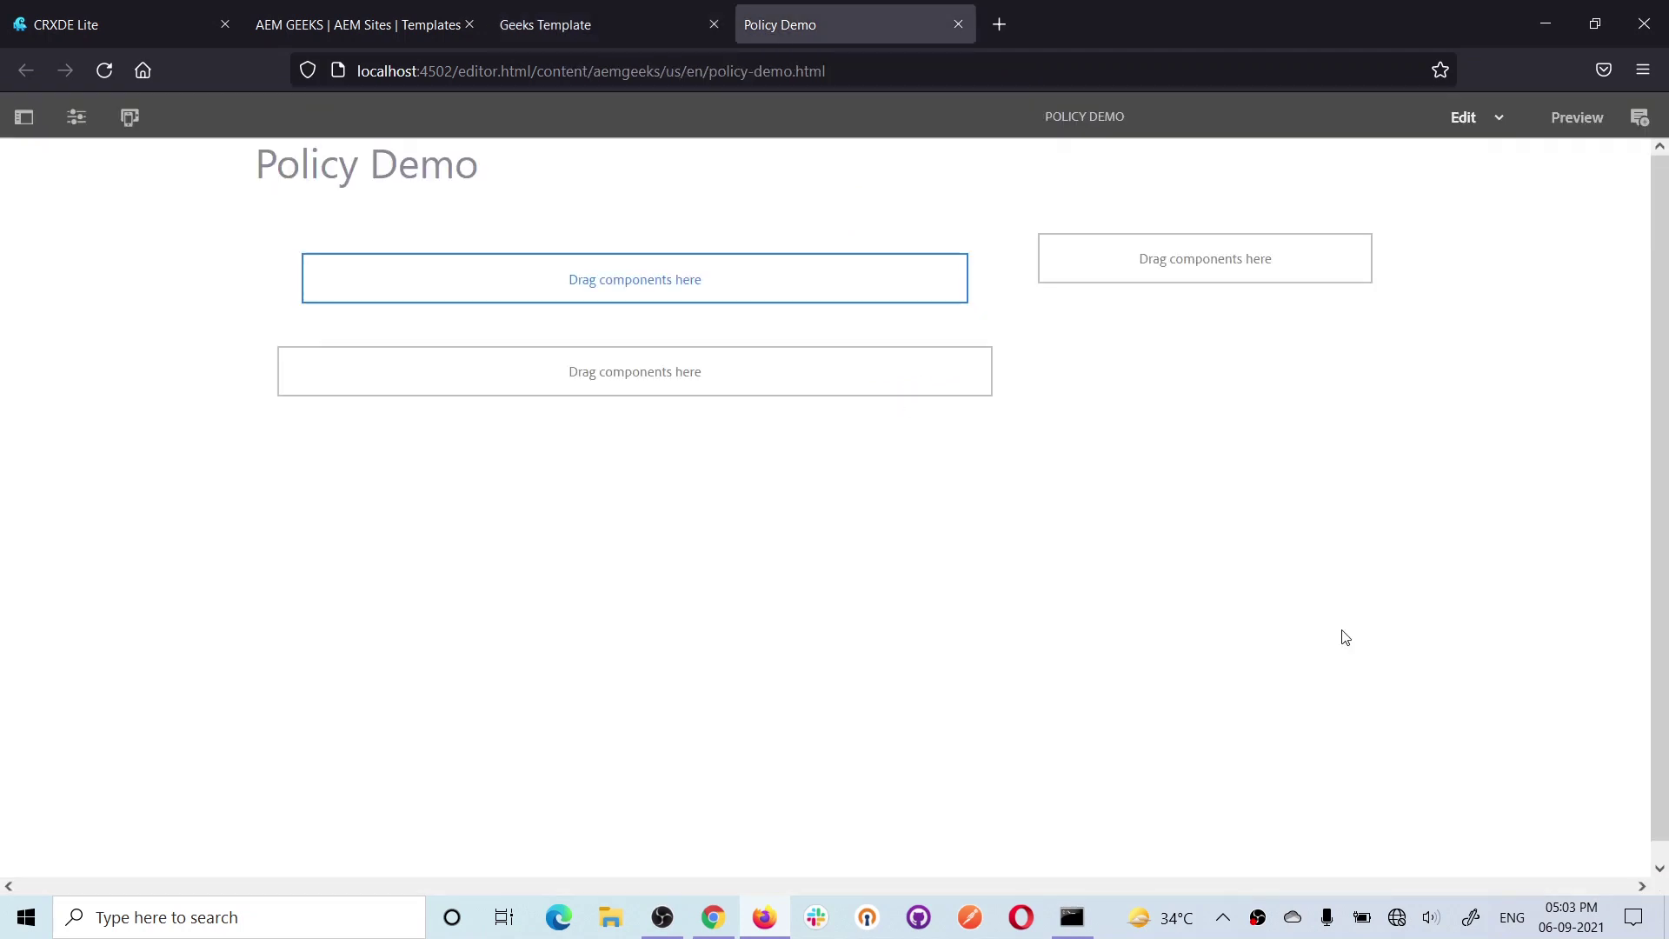
click(556, 281)
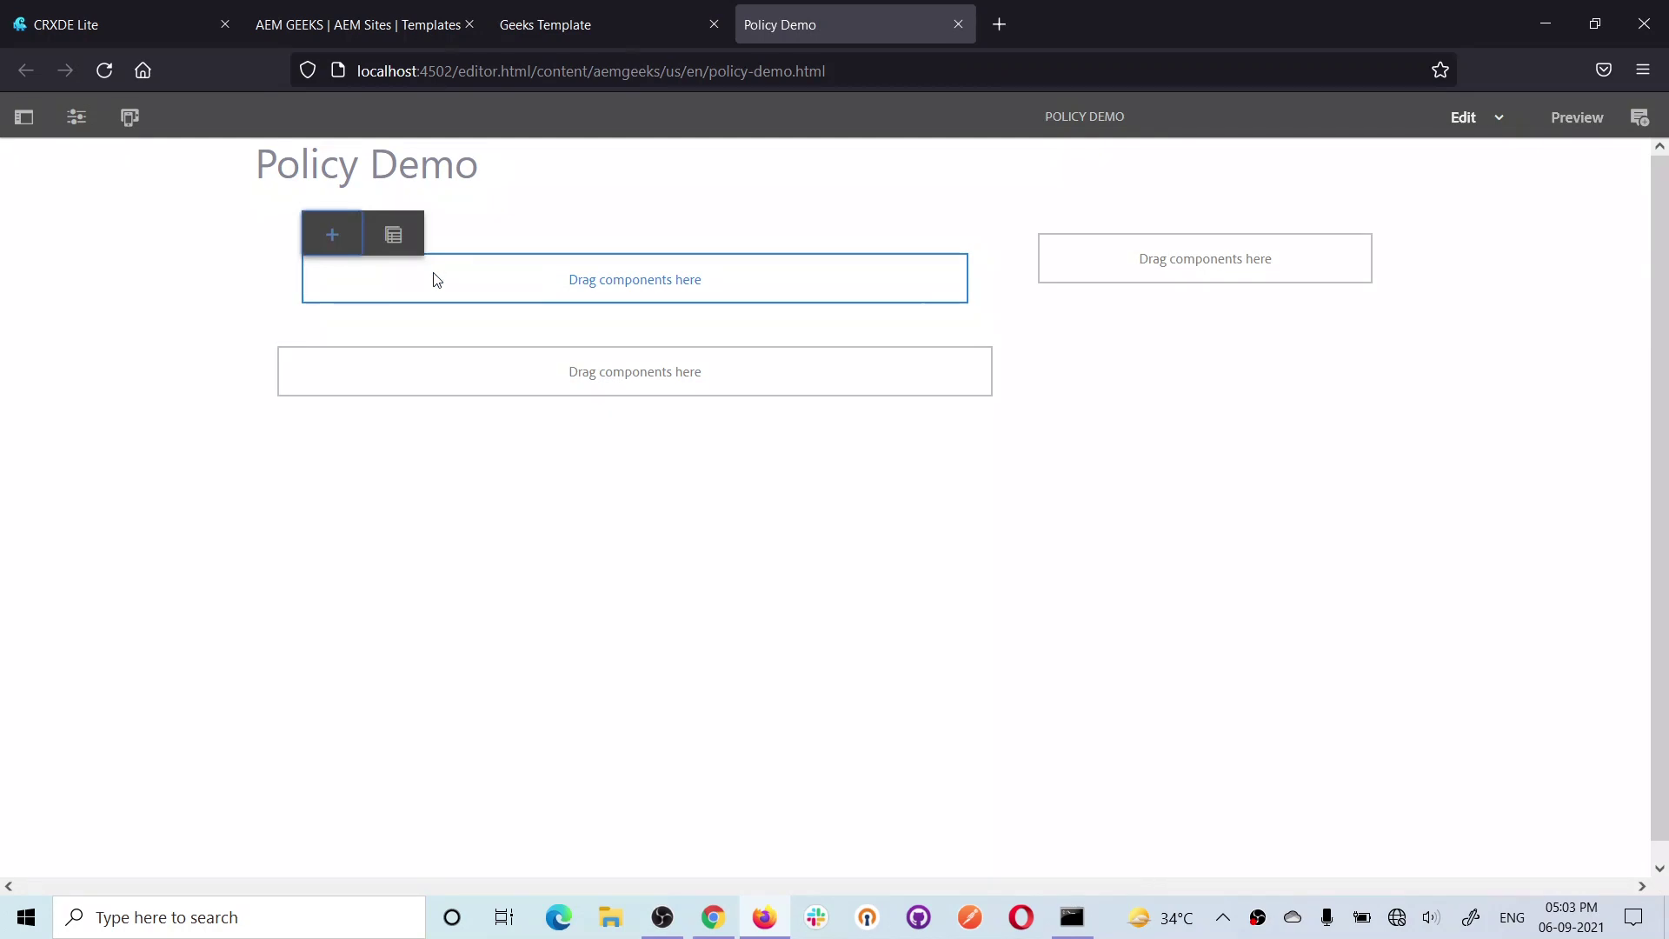
click(333, 236)
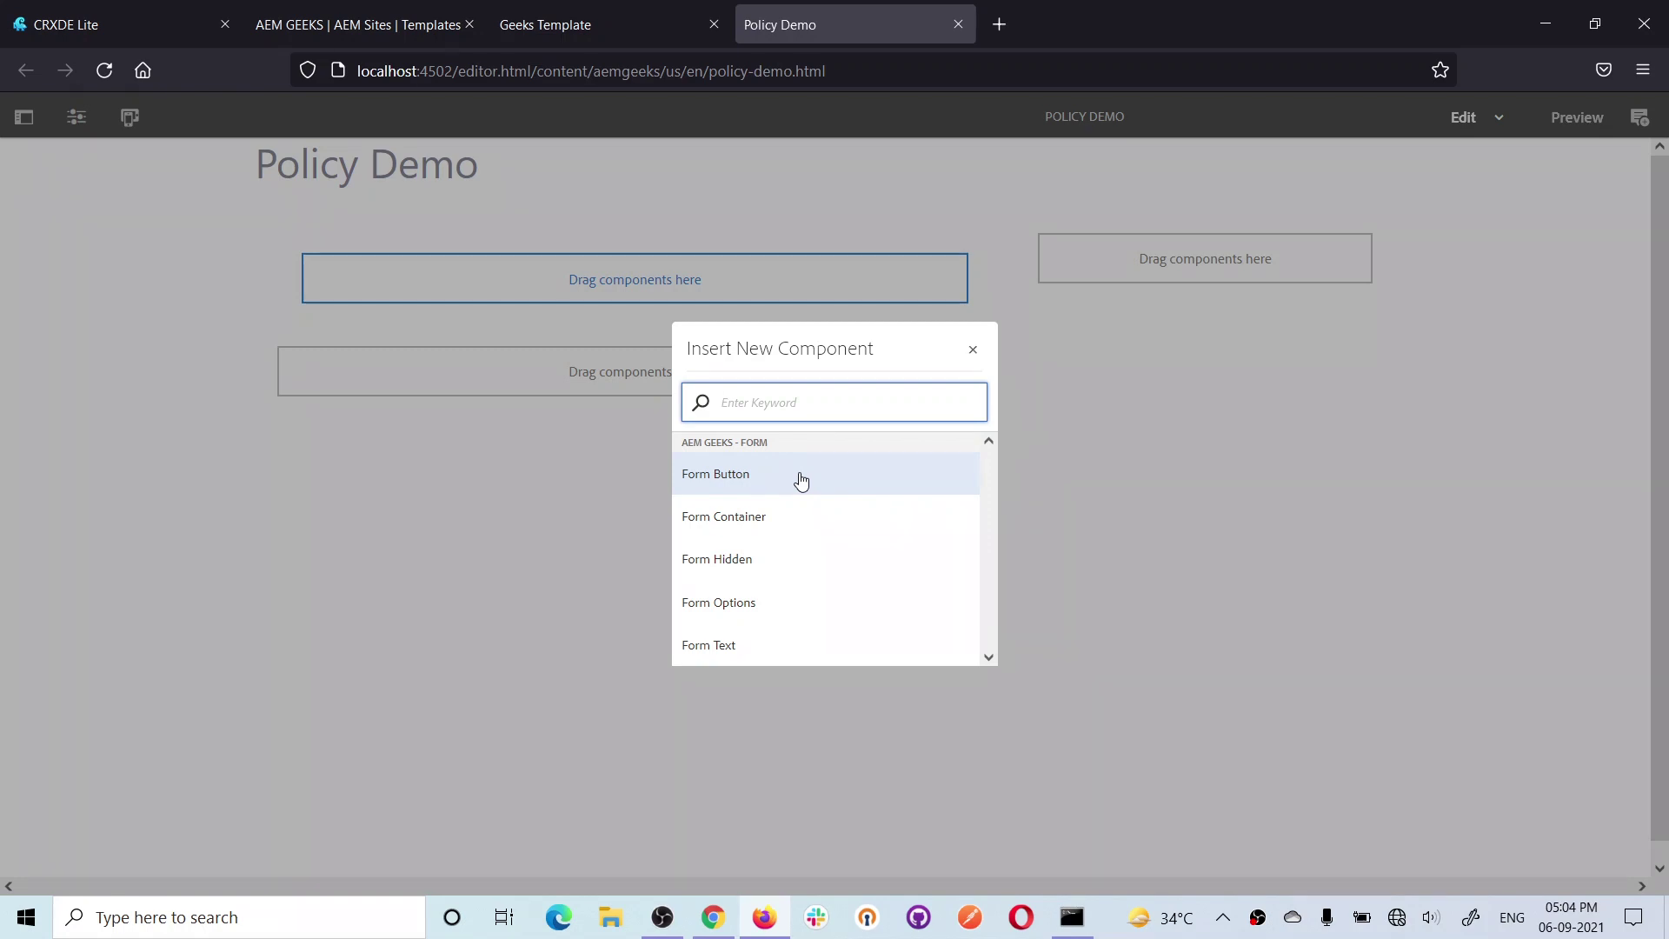
Review the default components and responsive settings of the template's Form Policy, and leave the policy without changes.
click(597, 29)
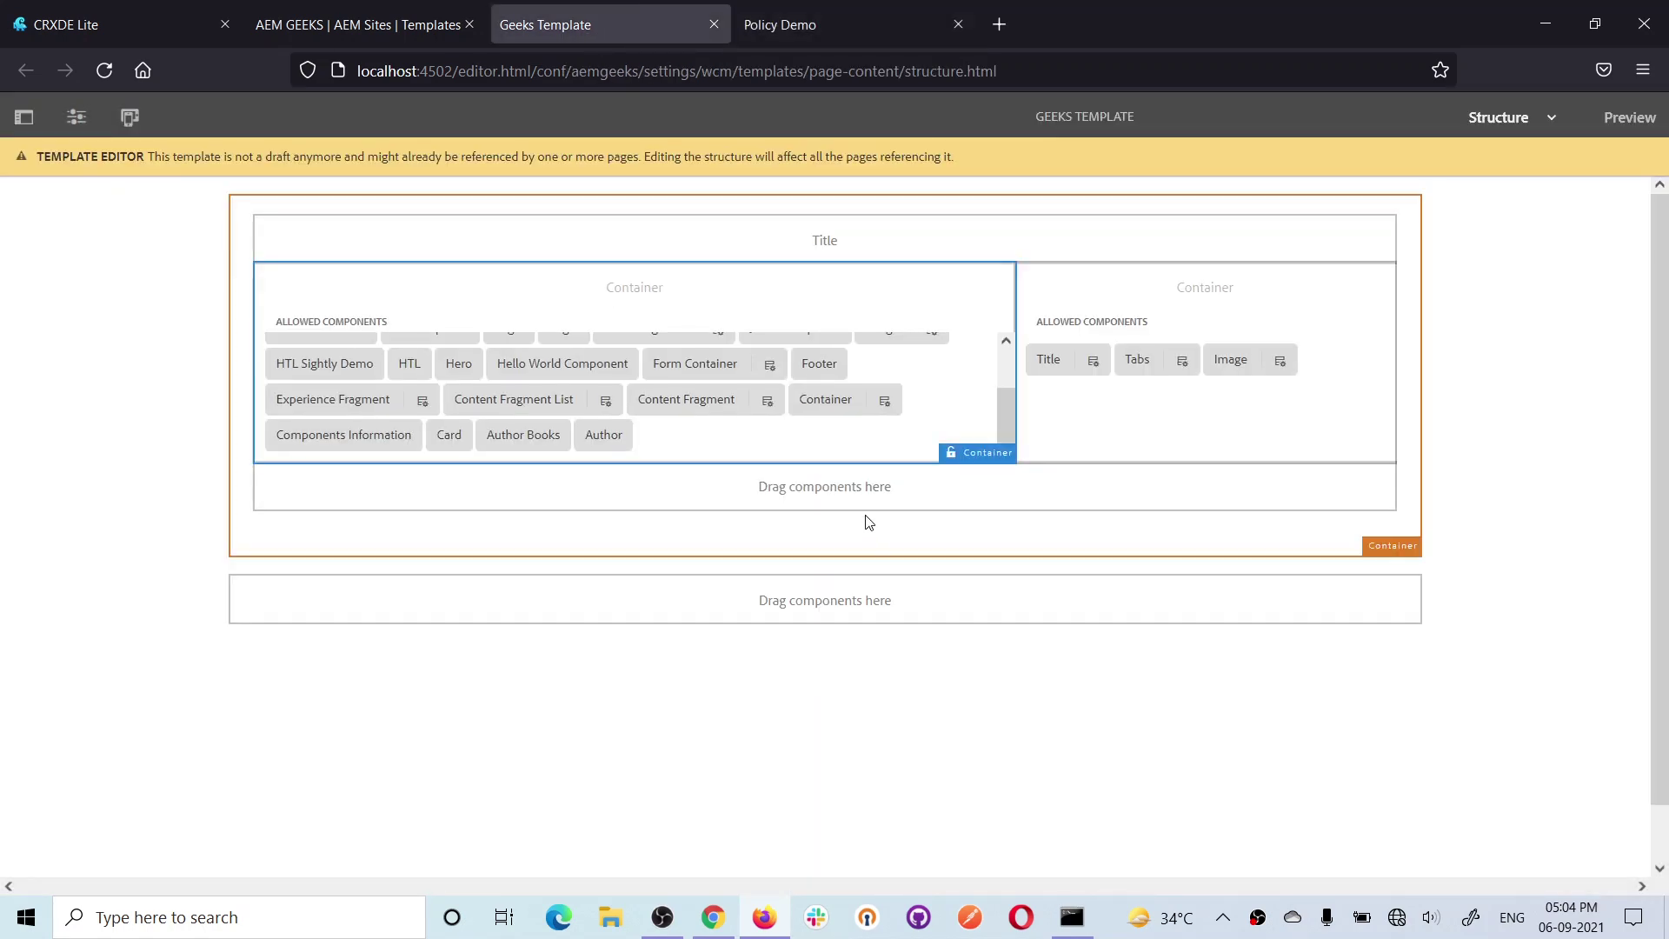
click(770, 366)
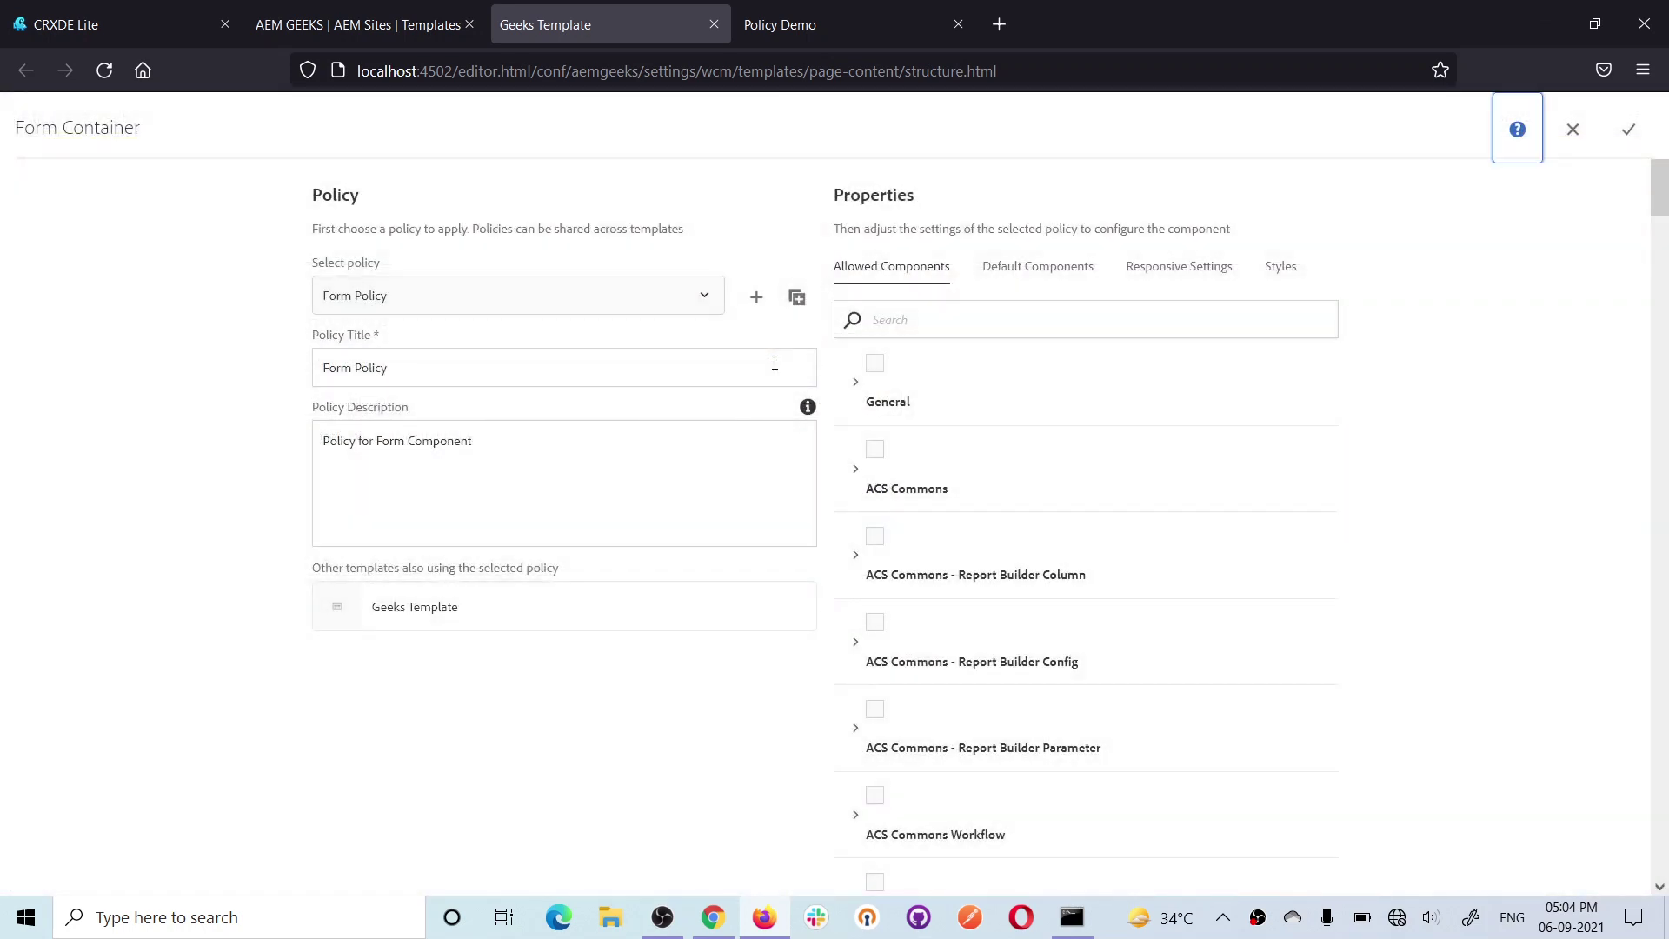
click(1043, 269)
click(1177, 271)
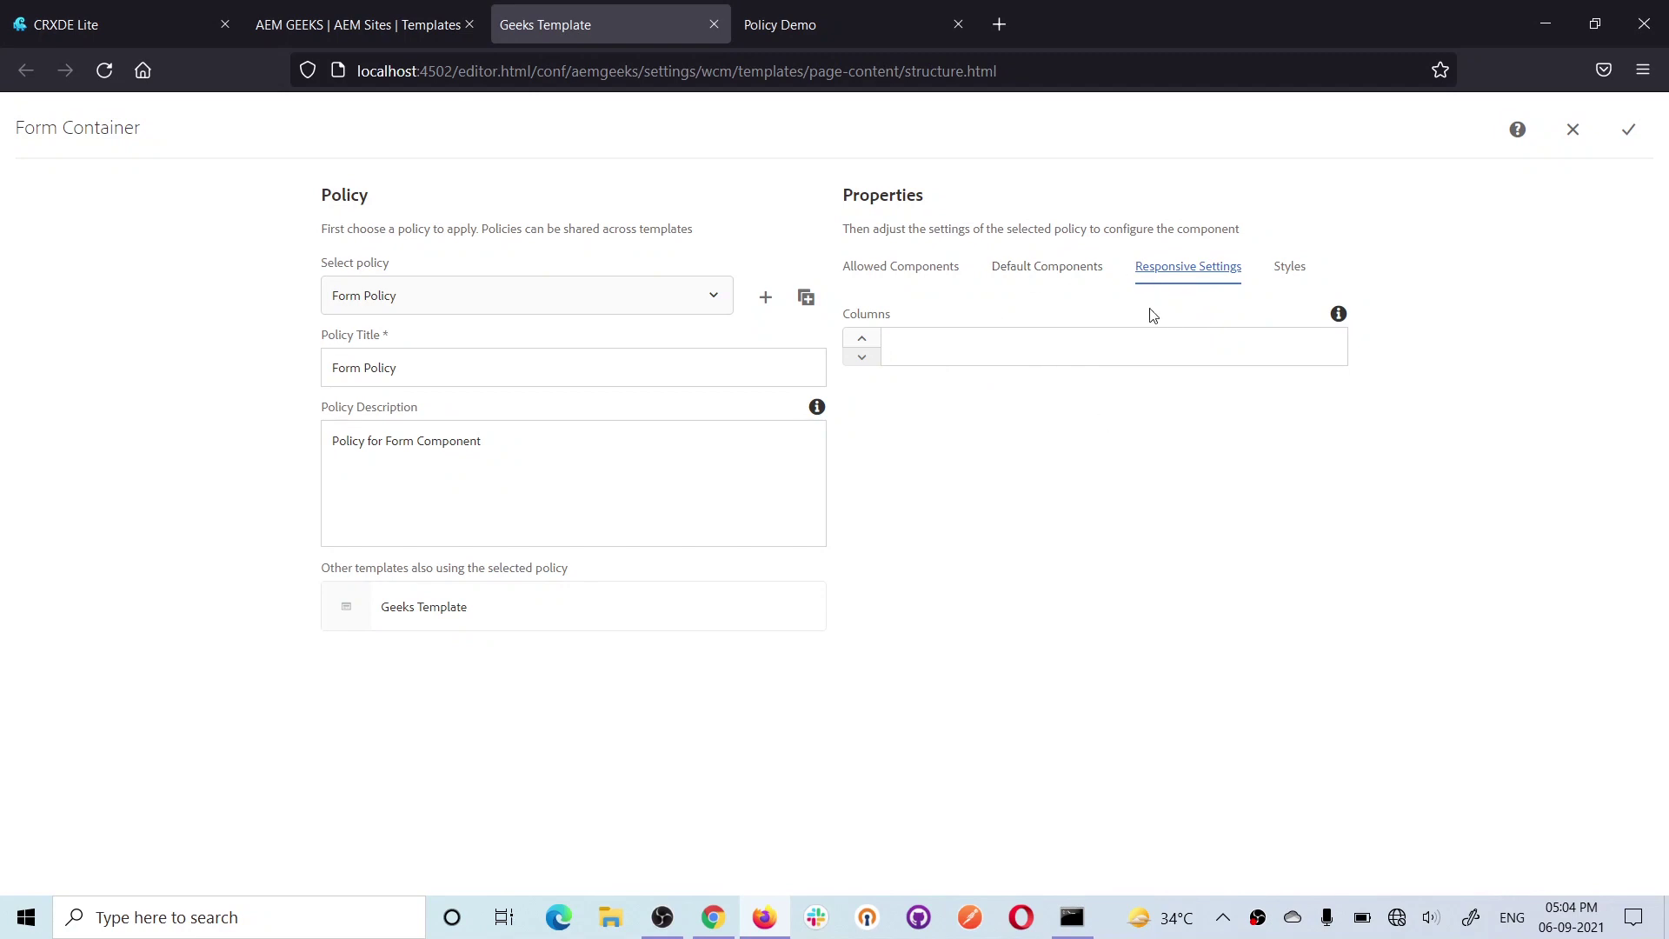
click(1062, 273)
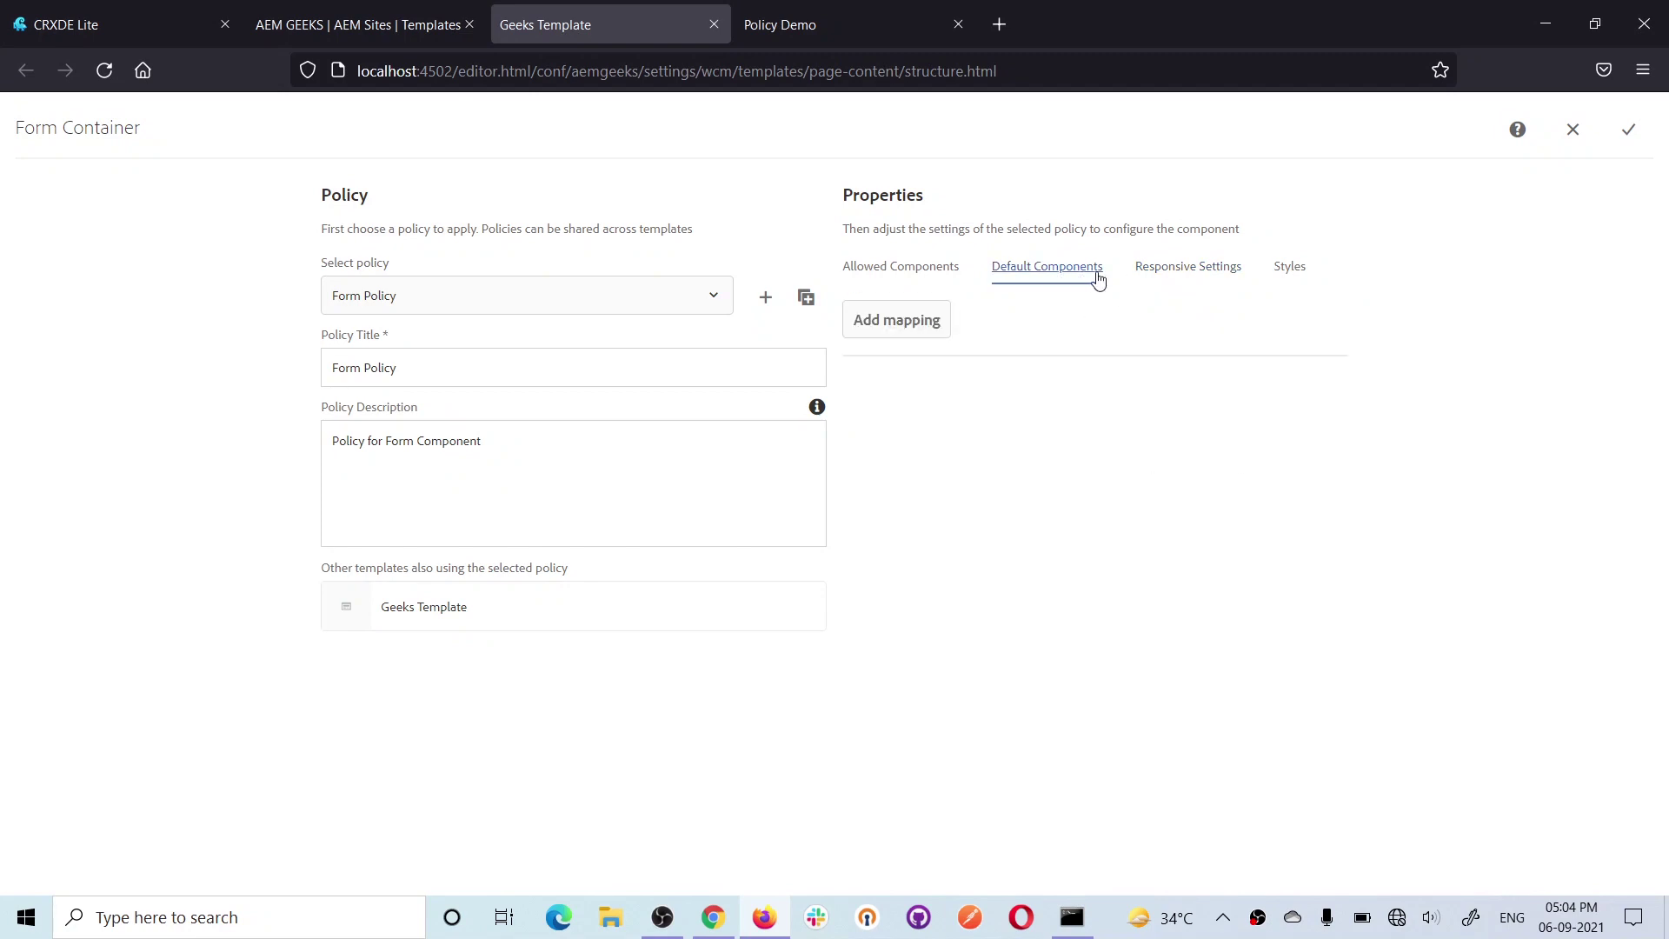
click(1184, 271)
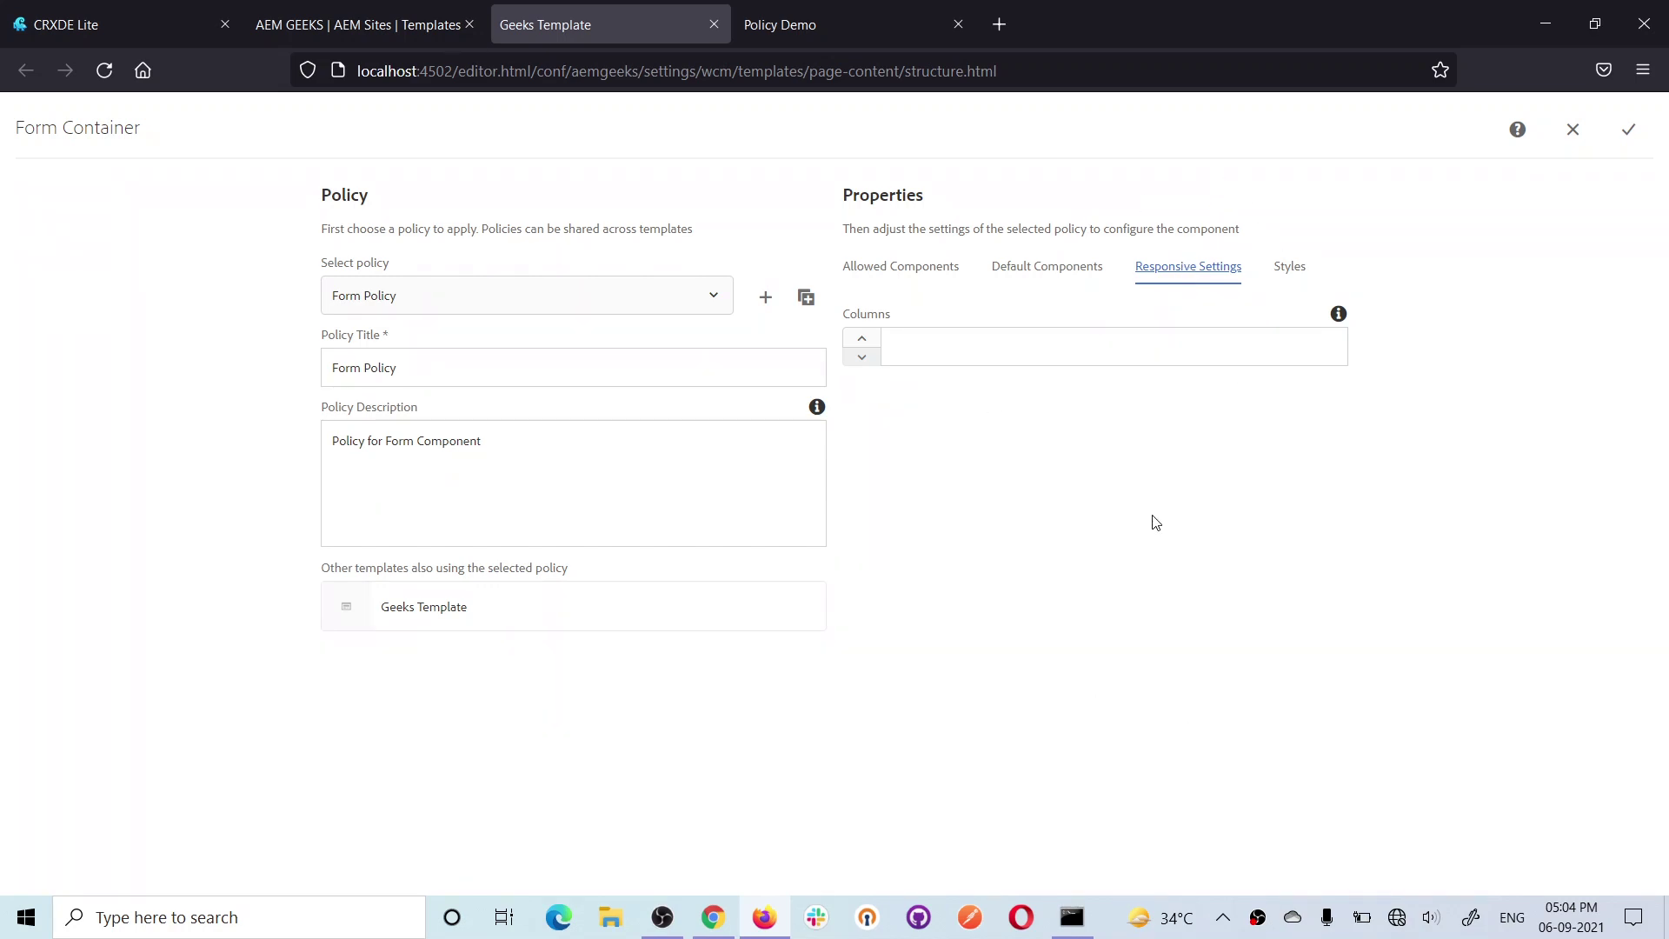
key(Escape)
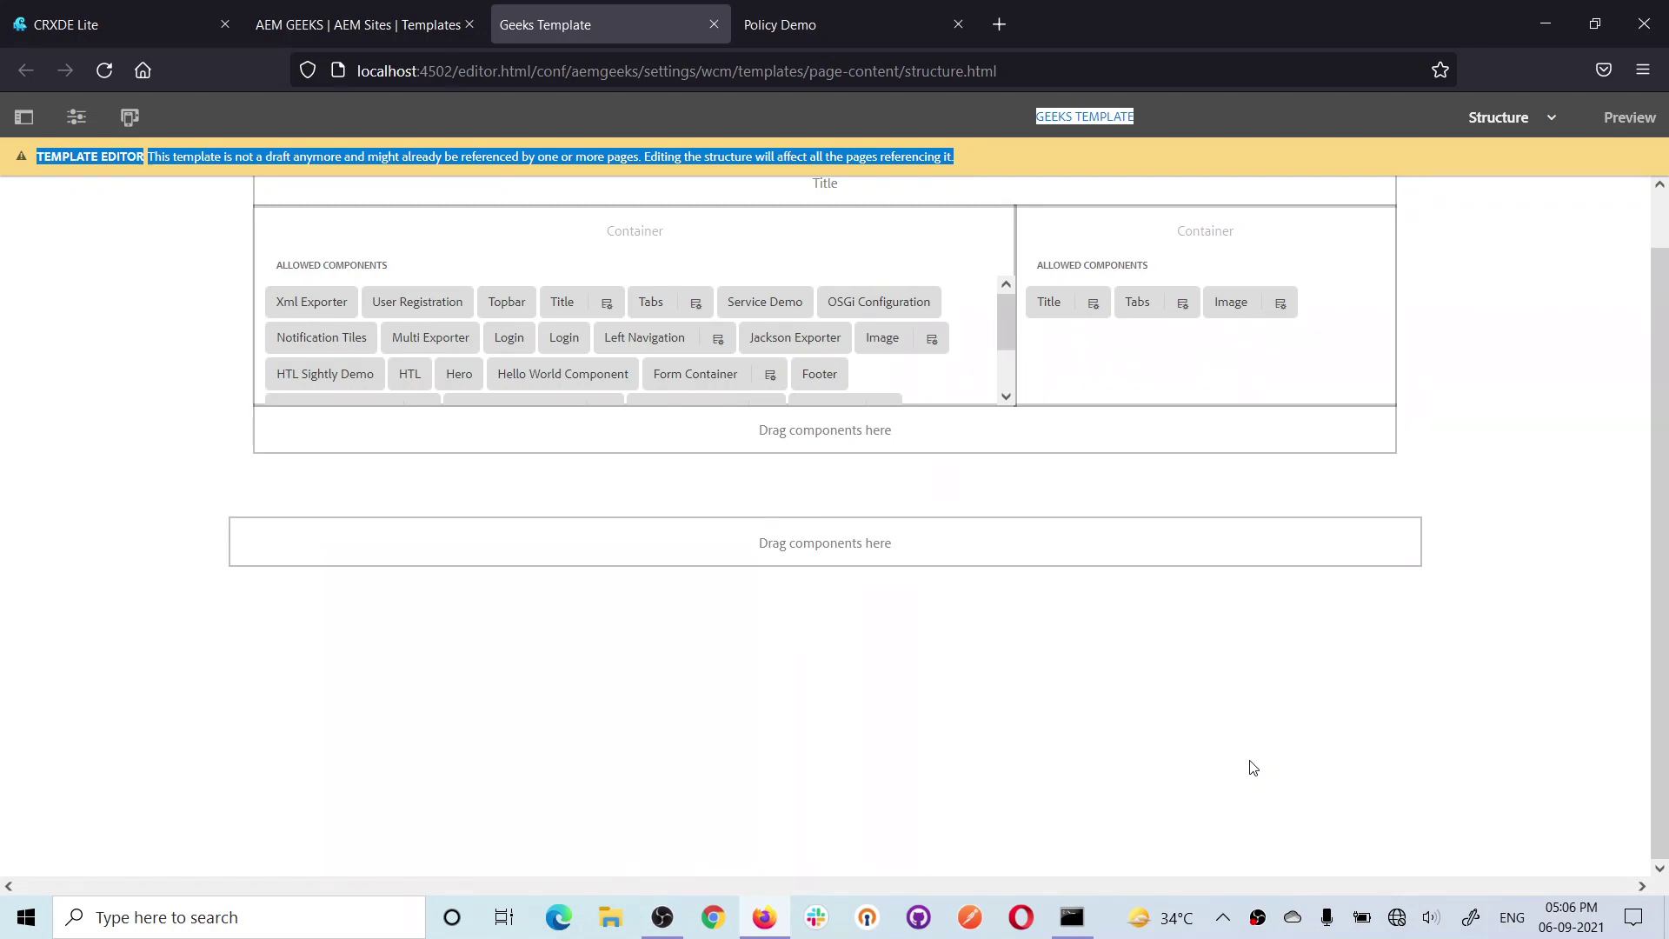
Switch to CRXDE Lite and expand the repository tree down to /conf/aemgeeks/settings/wcm/templates/page-content/policies.
click(80, 24)
scroll(351, 463, up, 2)
scroll(351, 464, up, 5)
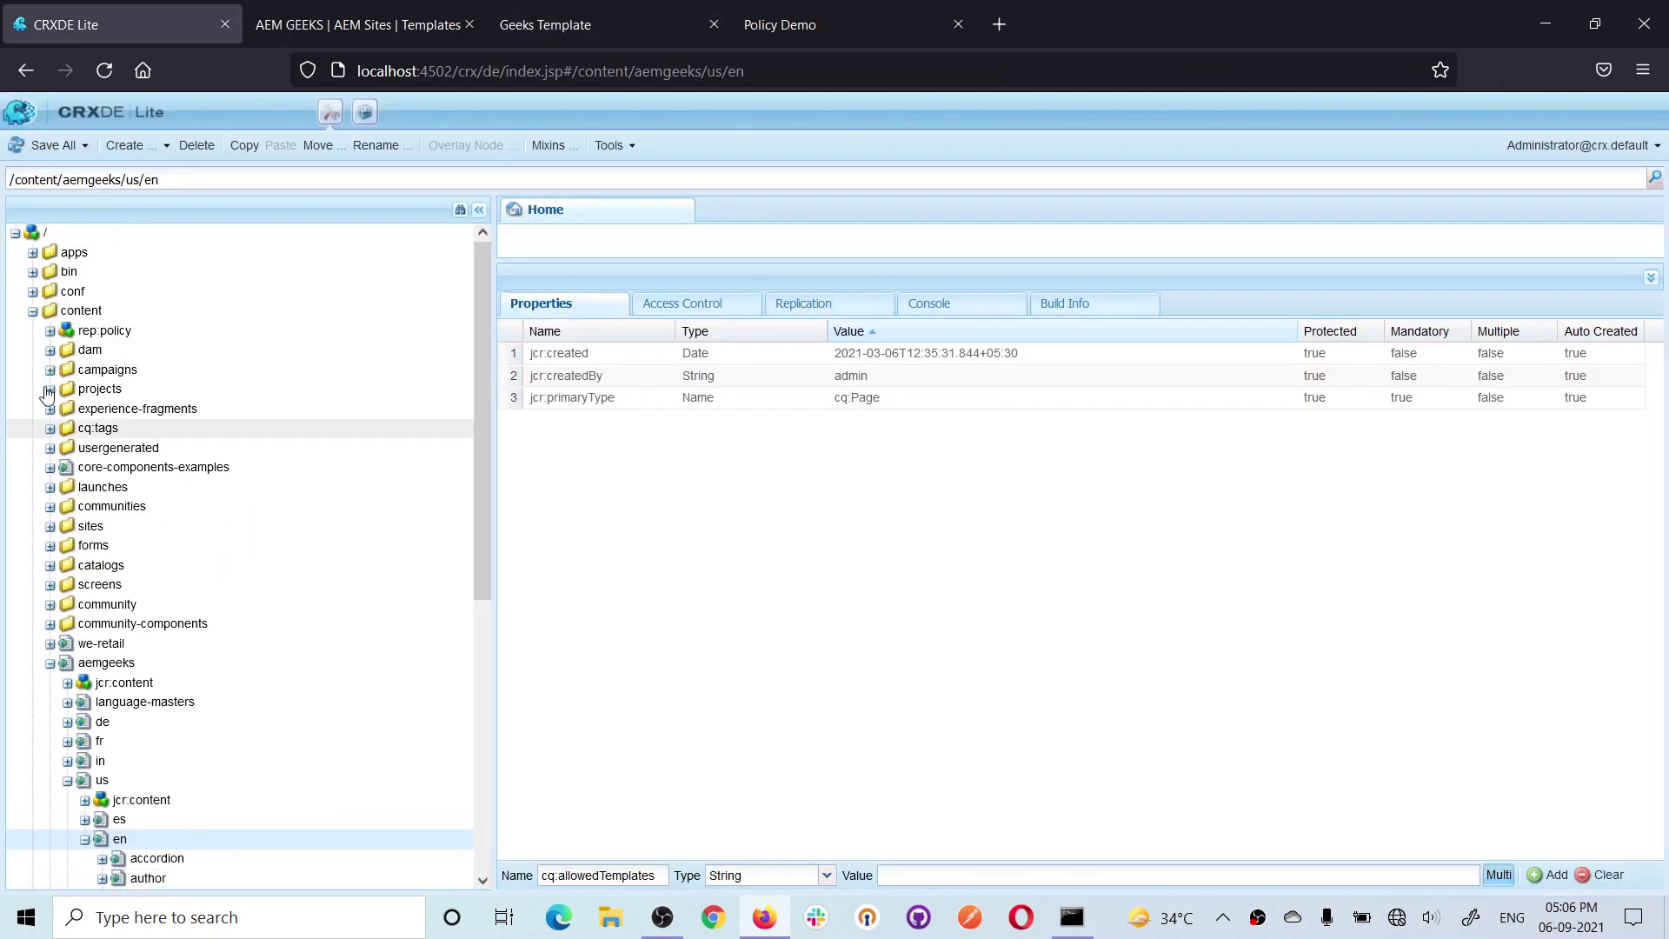
click(32, 311)
double_click(71, 297)
click(12, 146)
double_click(102, 311)
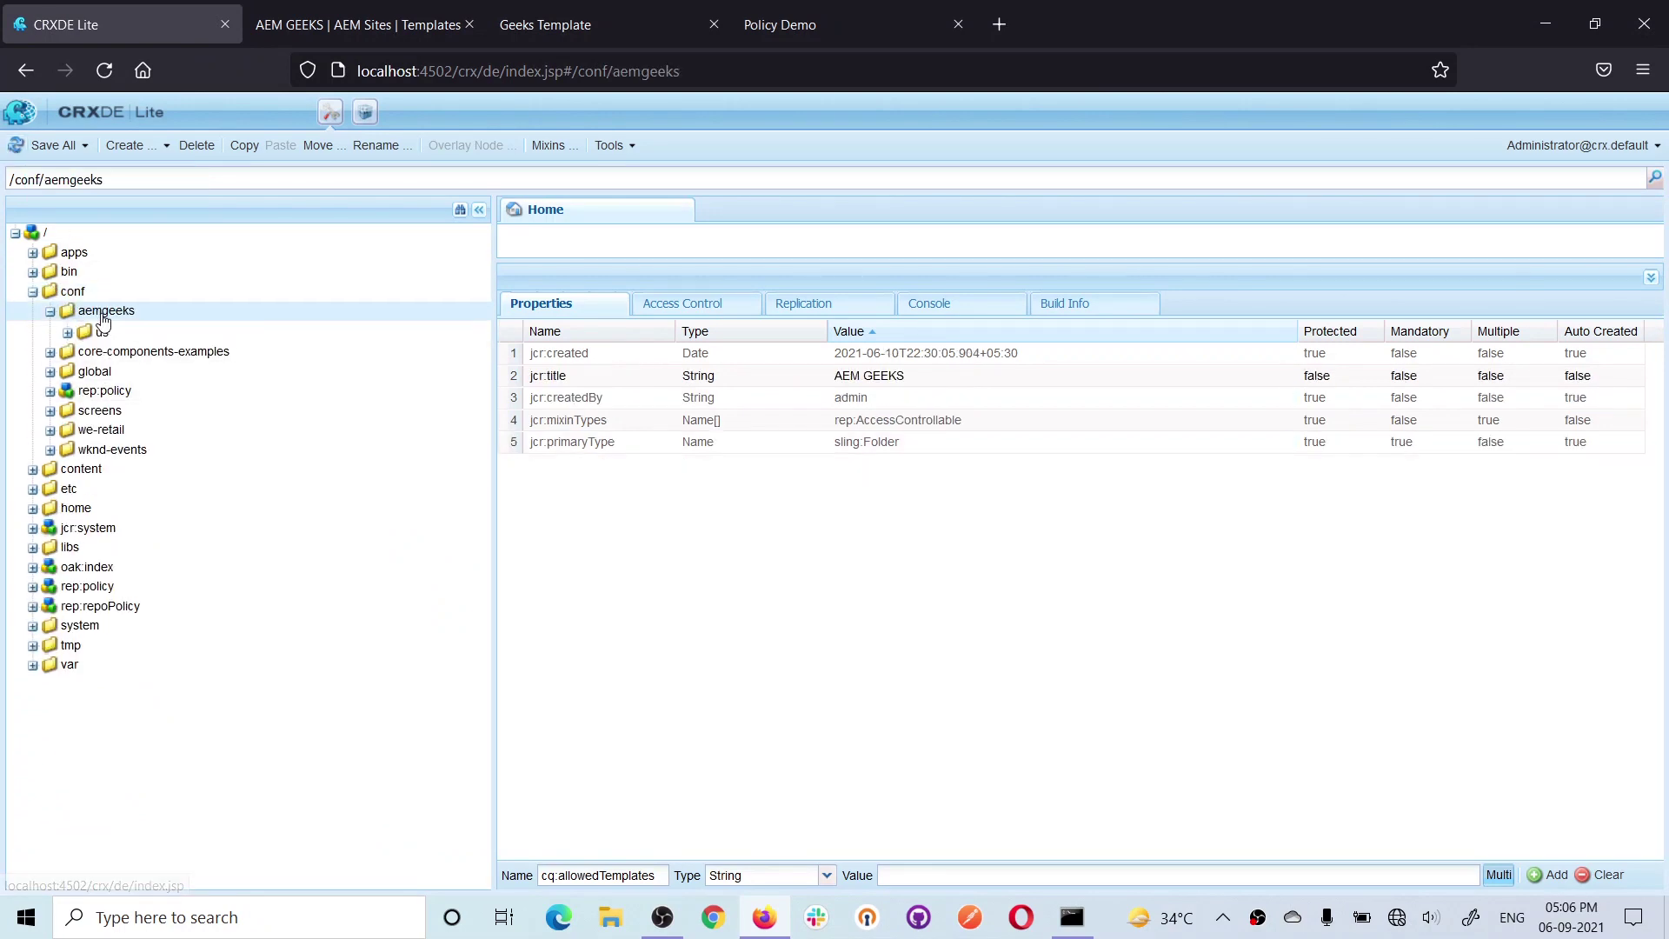
double_click(116, 369)
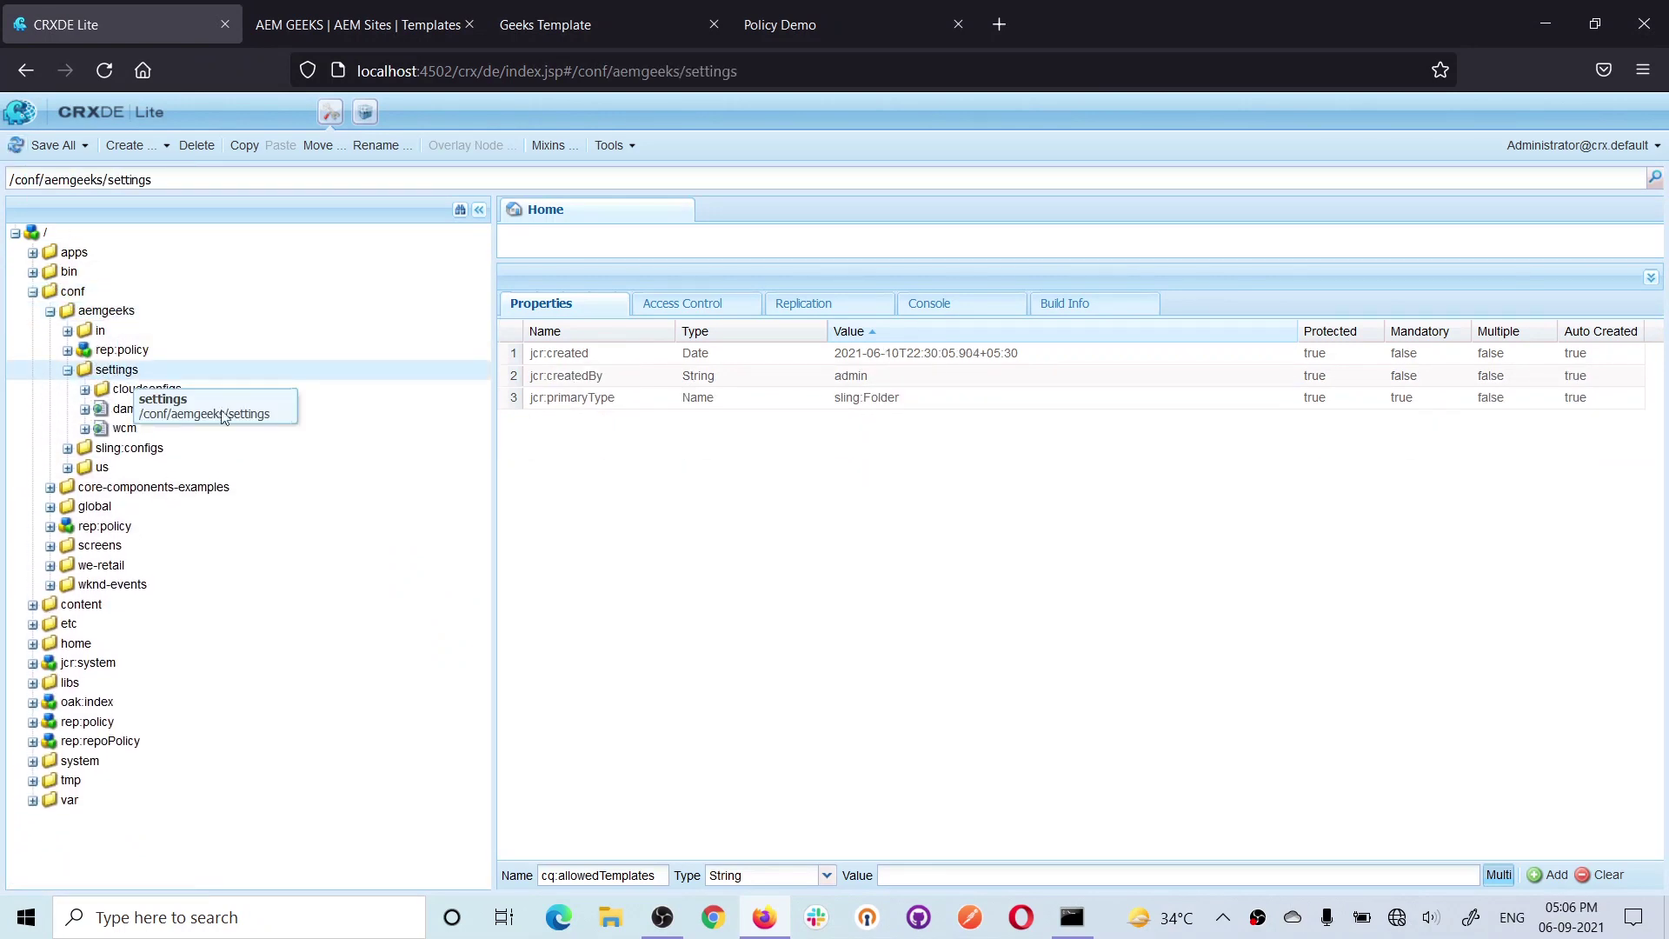
double_click(130, 429)
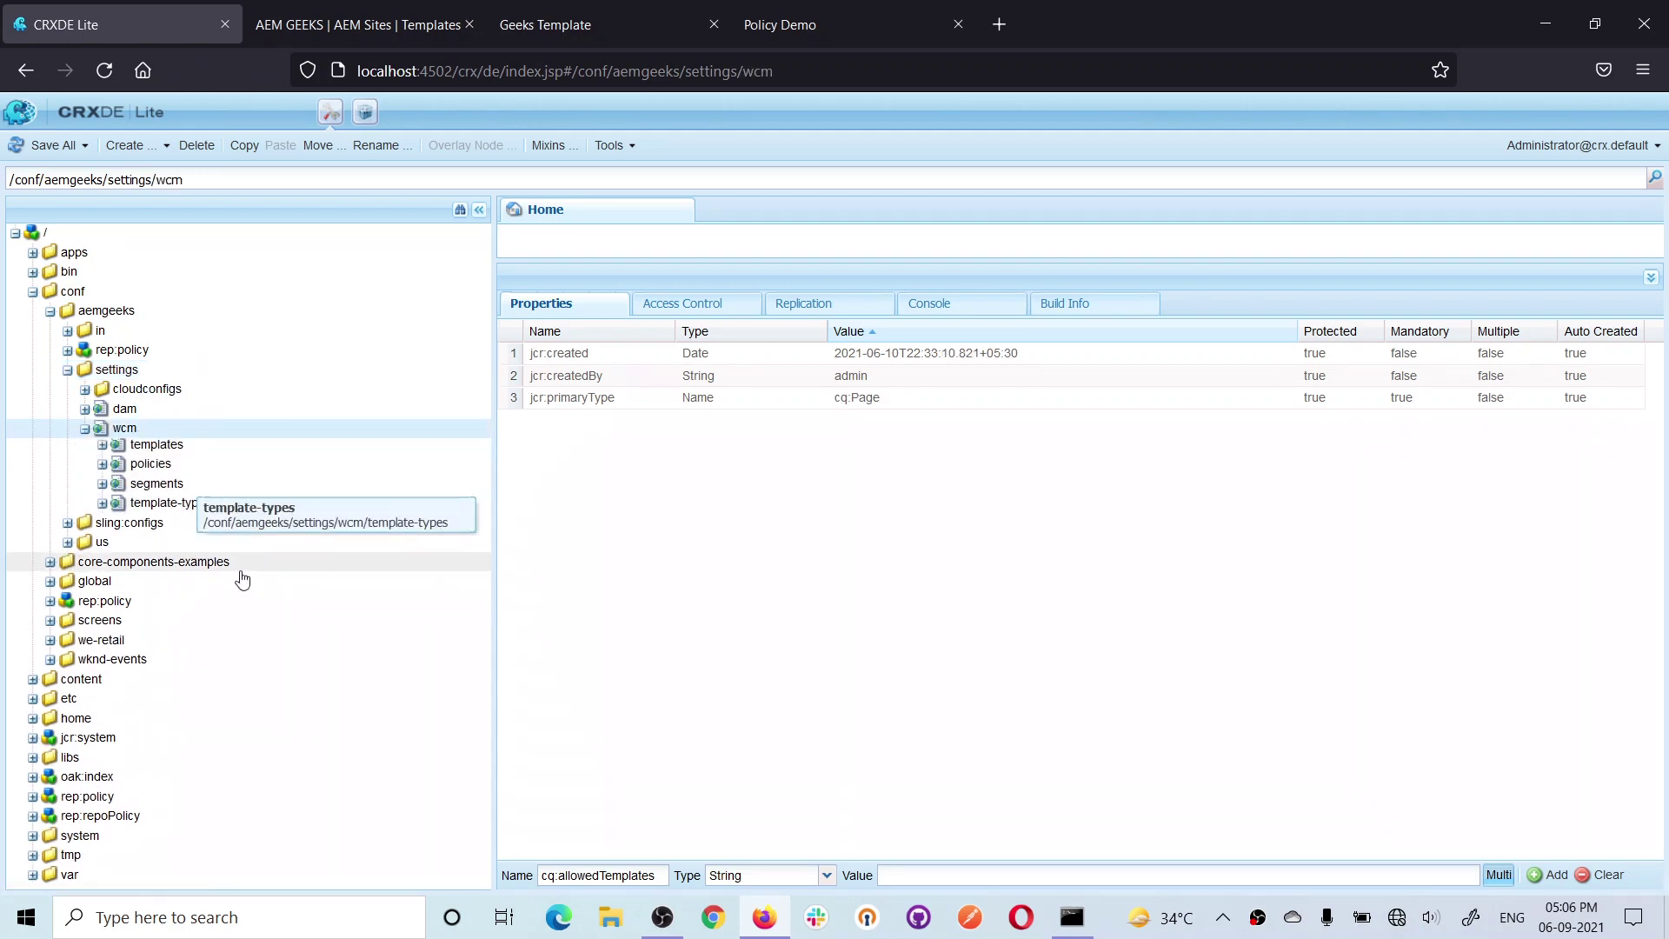
double_click(149, 451)
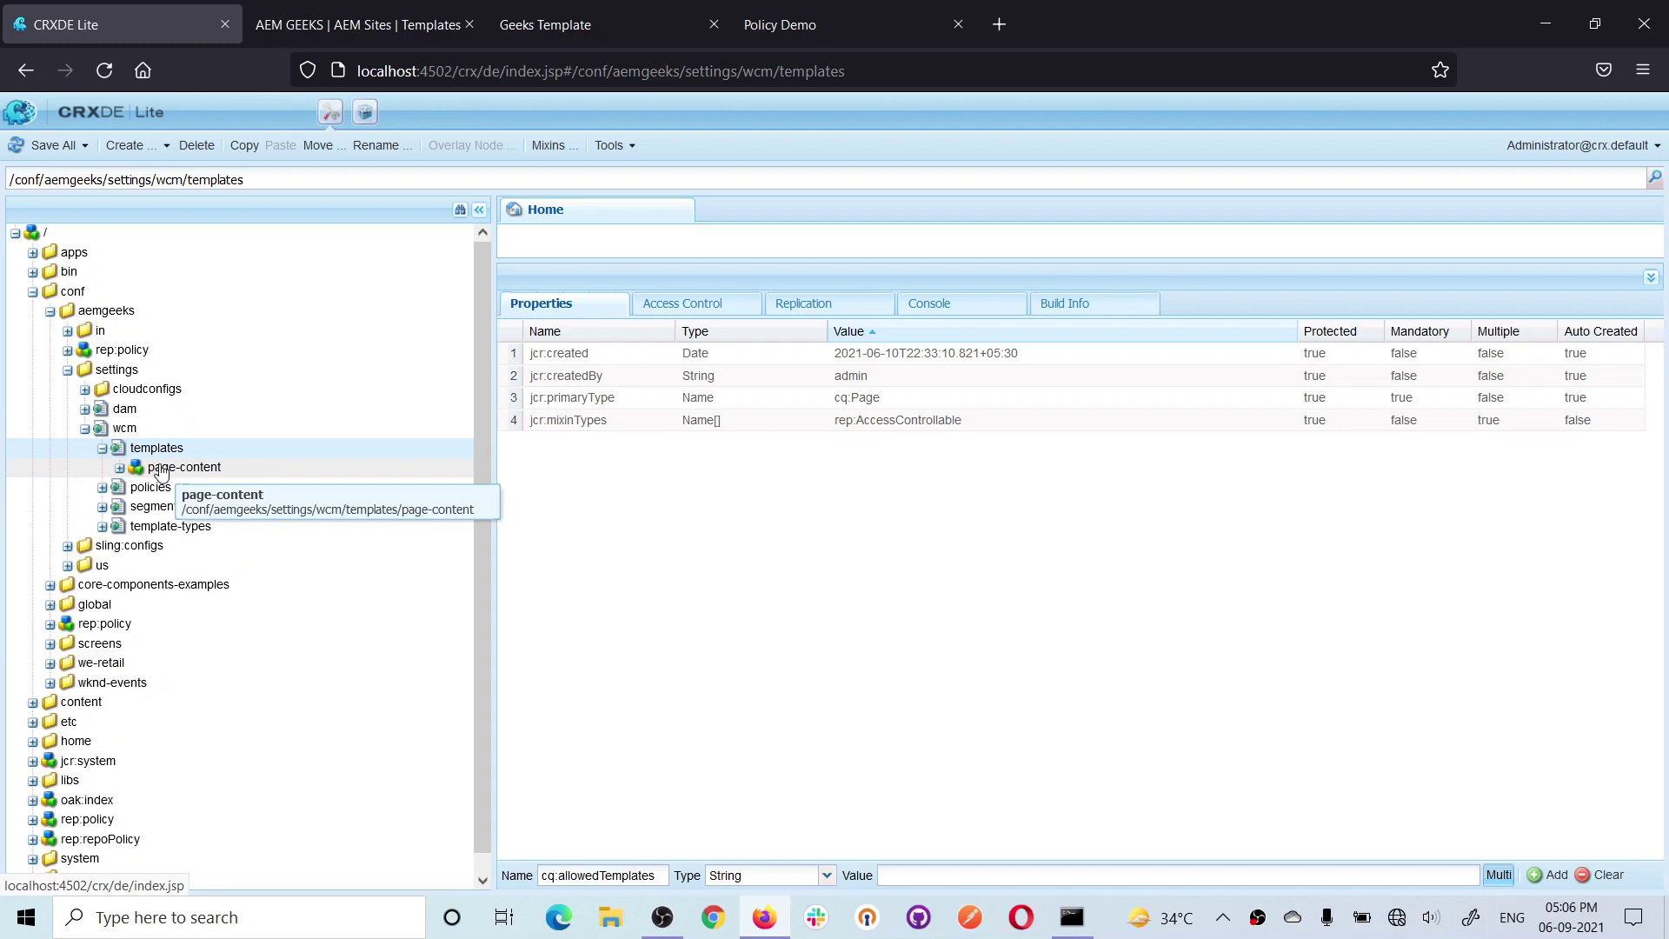
double_click(161, 470)
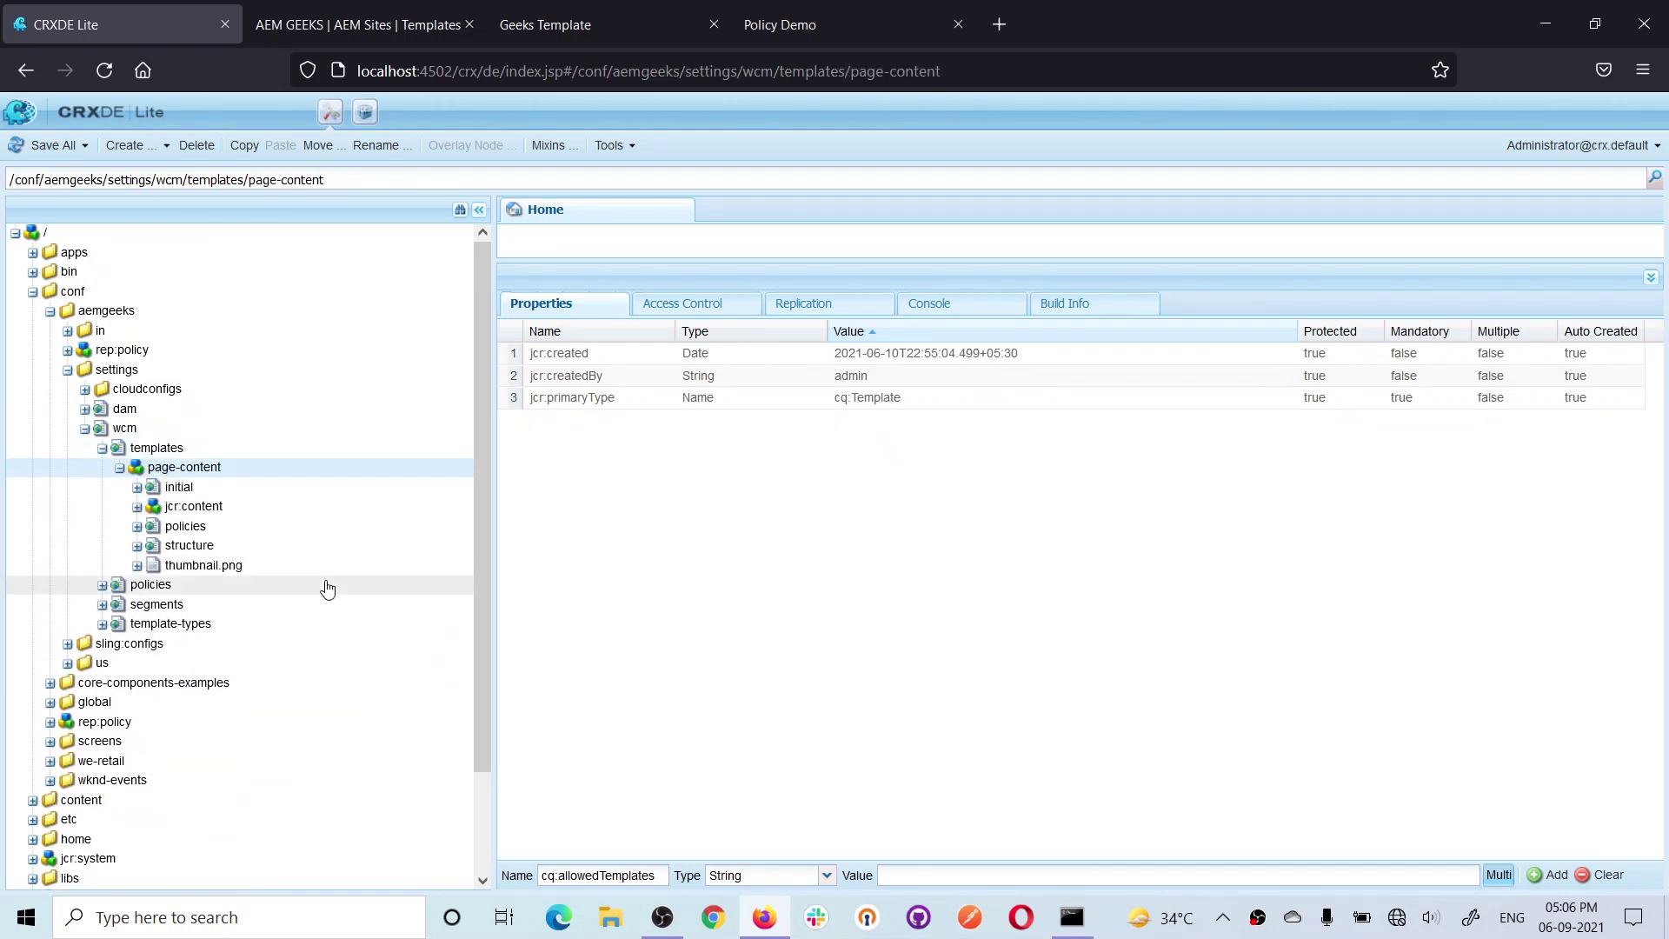
double_click(186, 528)
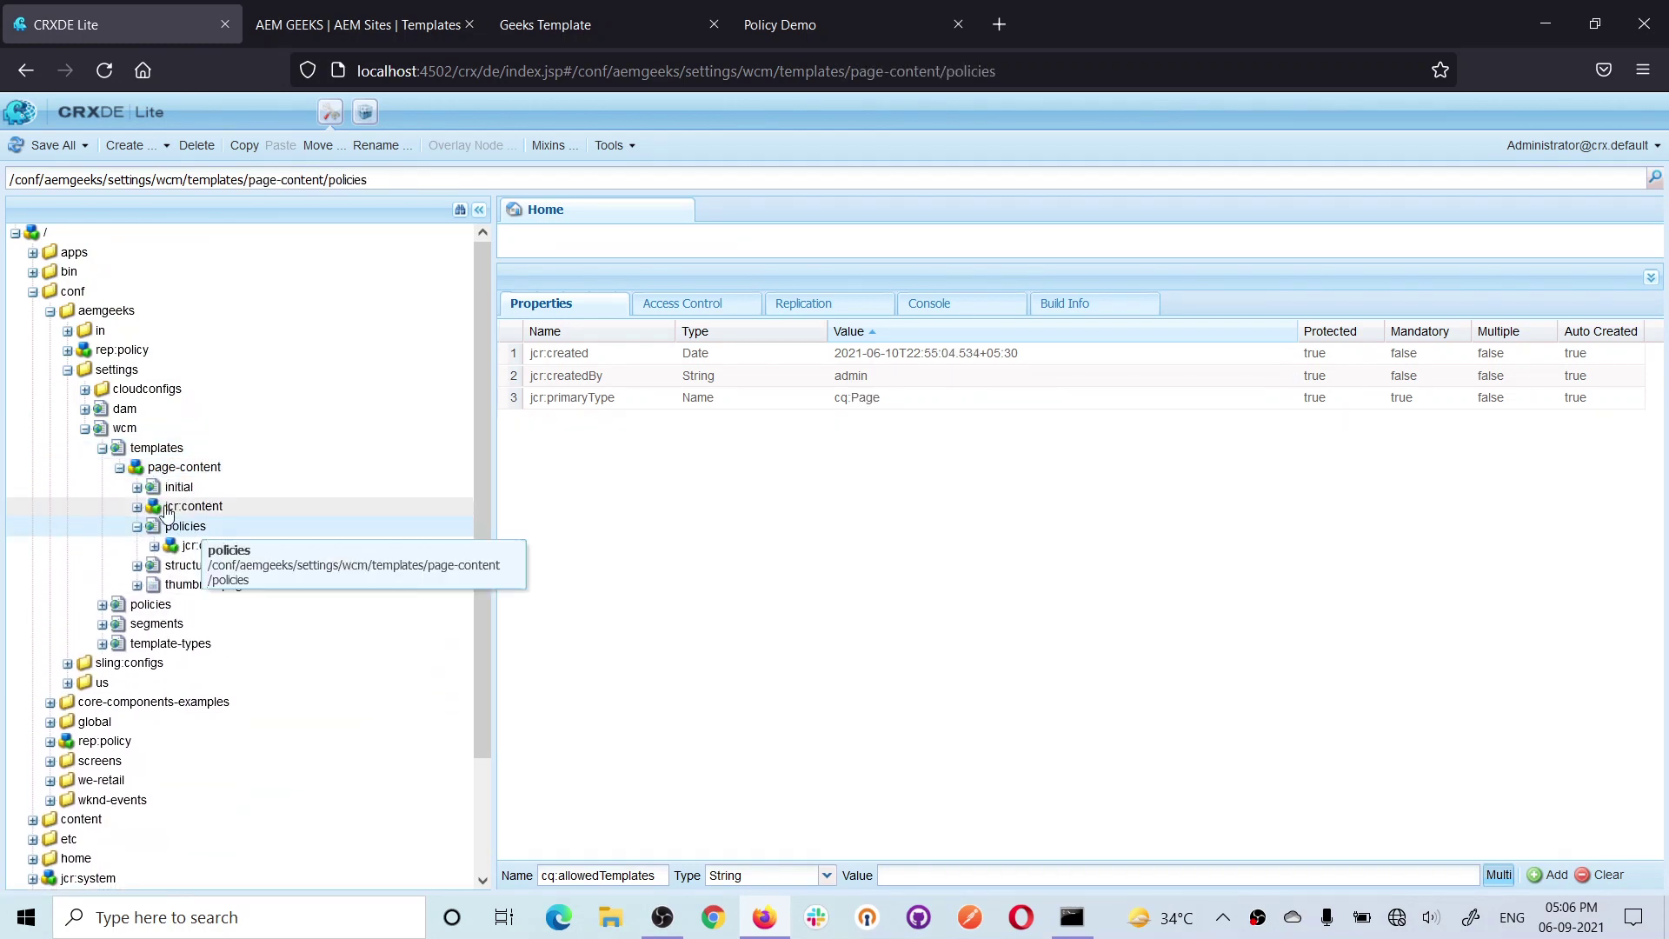
Compare the template's own policies node under page-content with the separate policies node under wcm, expanding both.
click(101, 449)
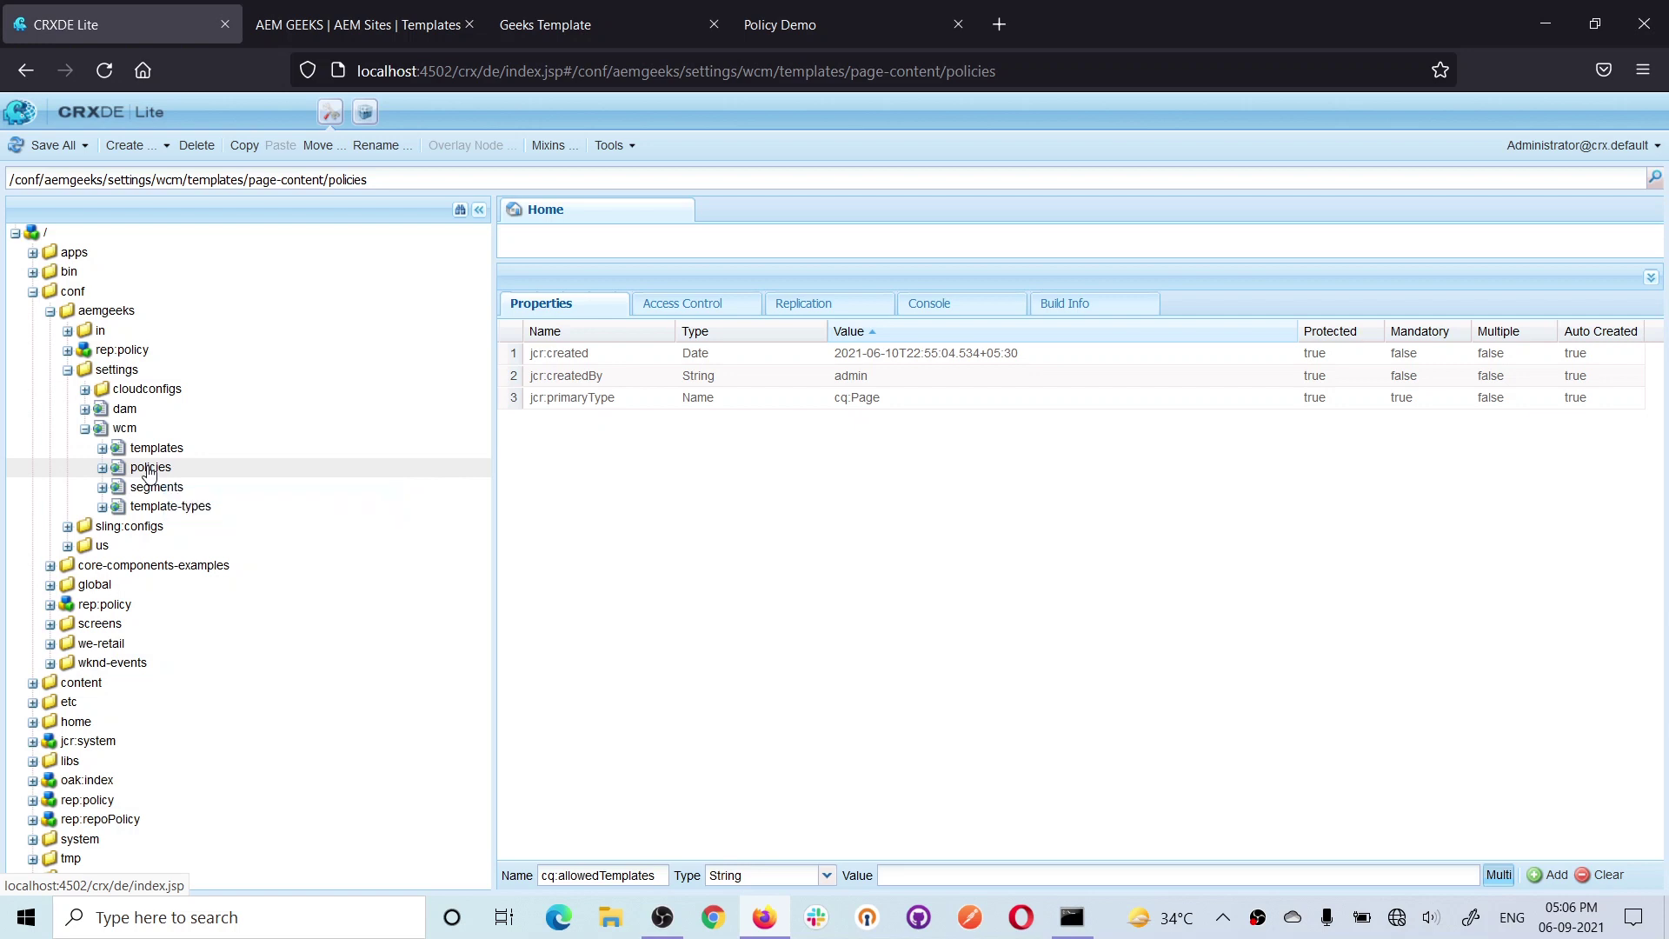
click(103, 448)
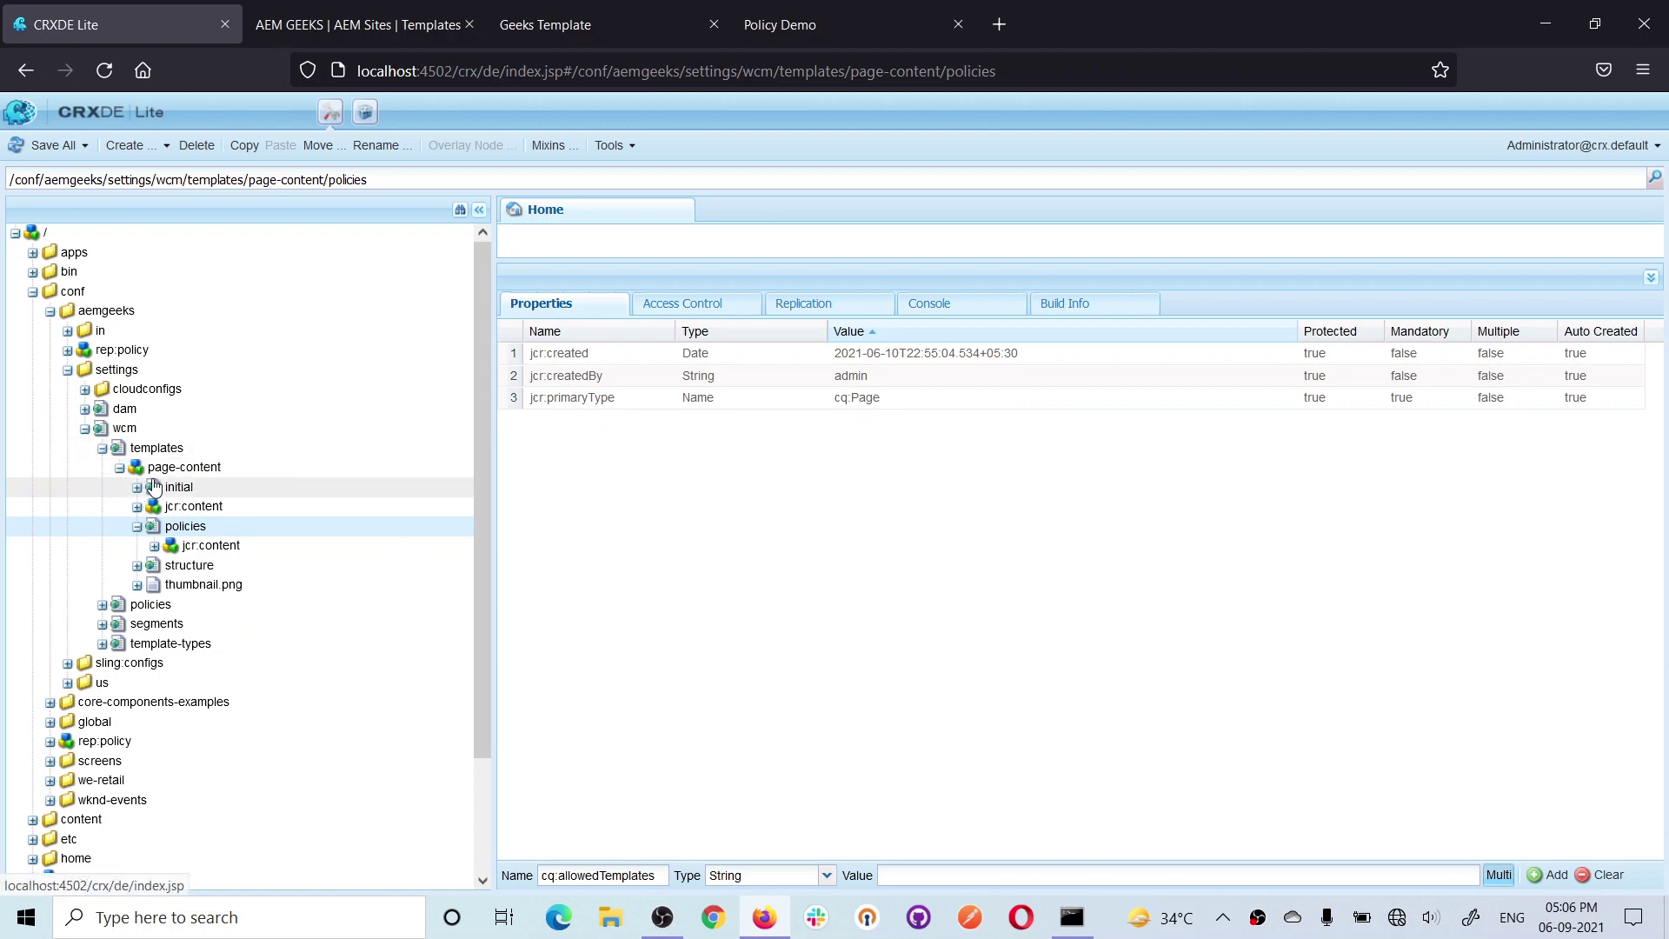
click(120, 469)
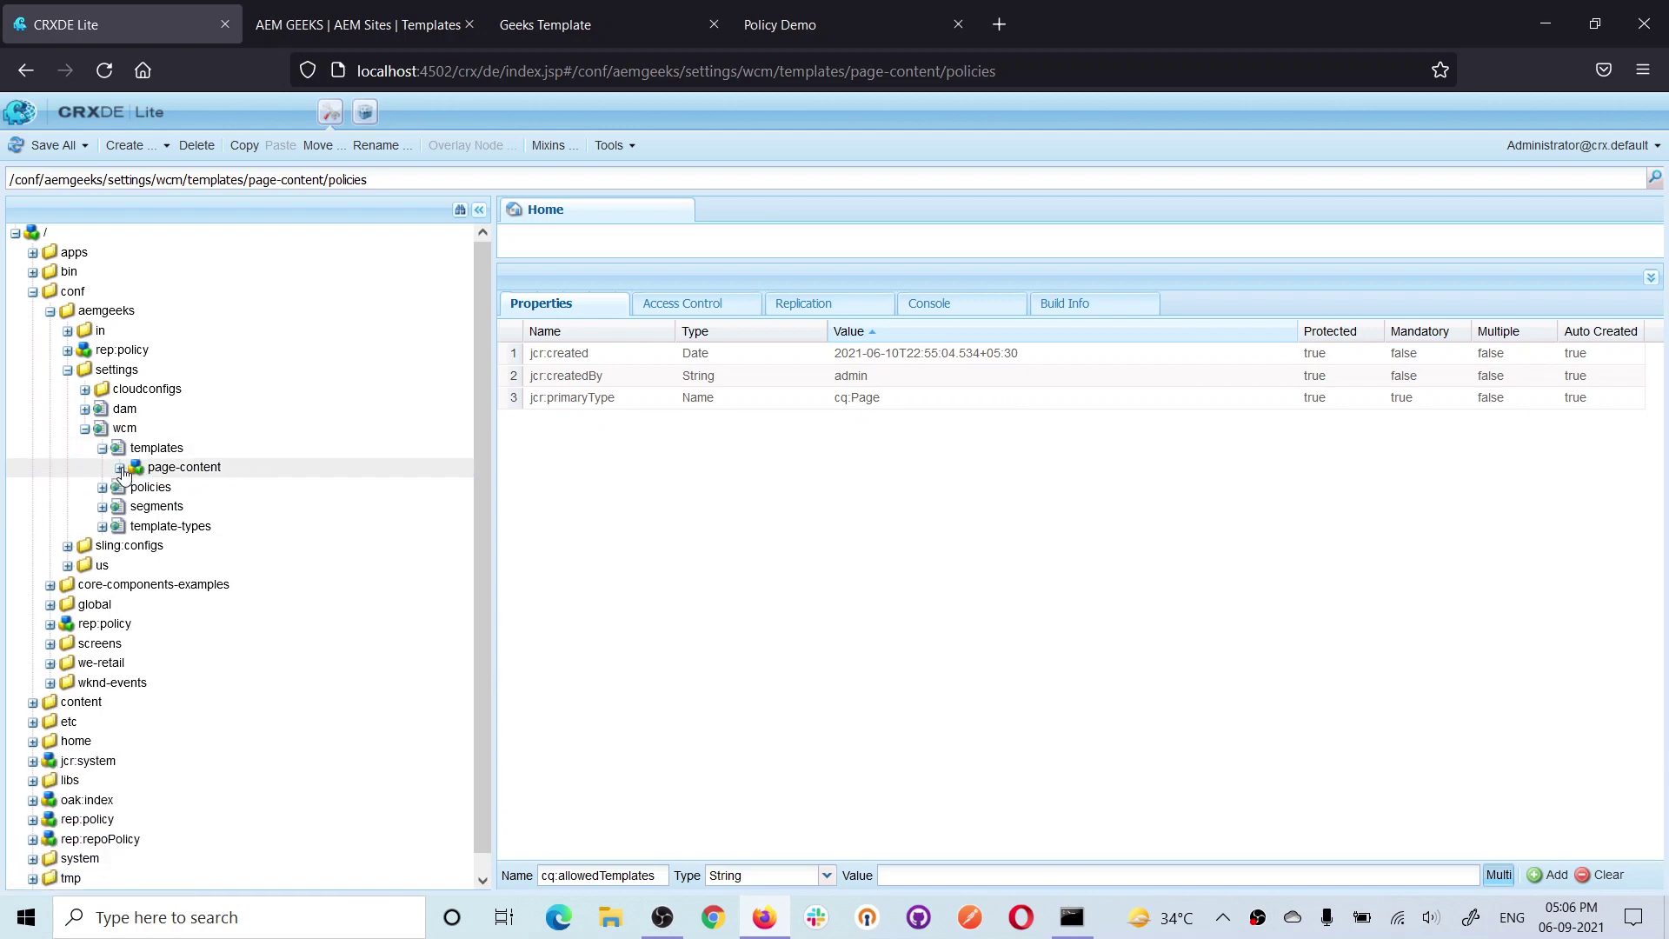
click(120, 470)
click(136, 527)
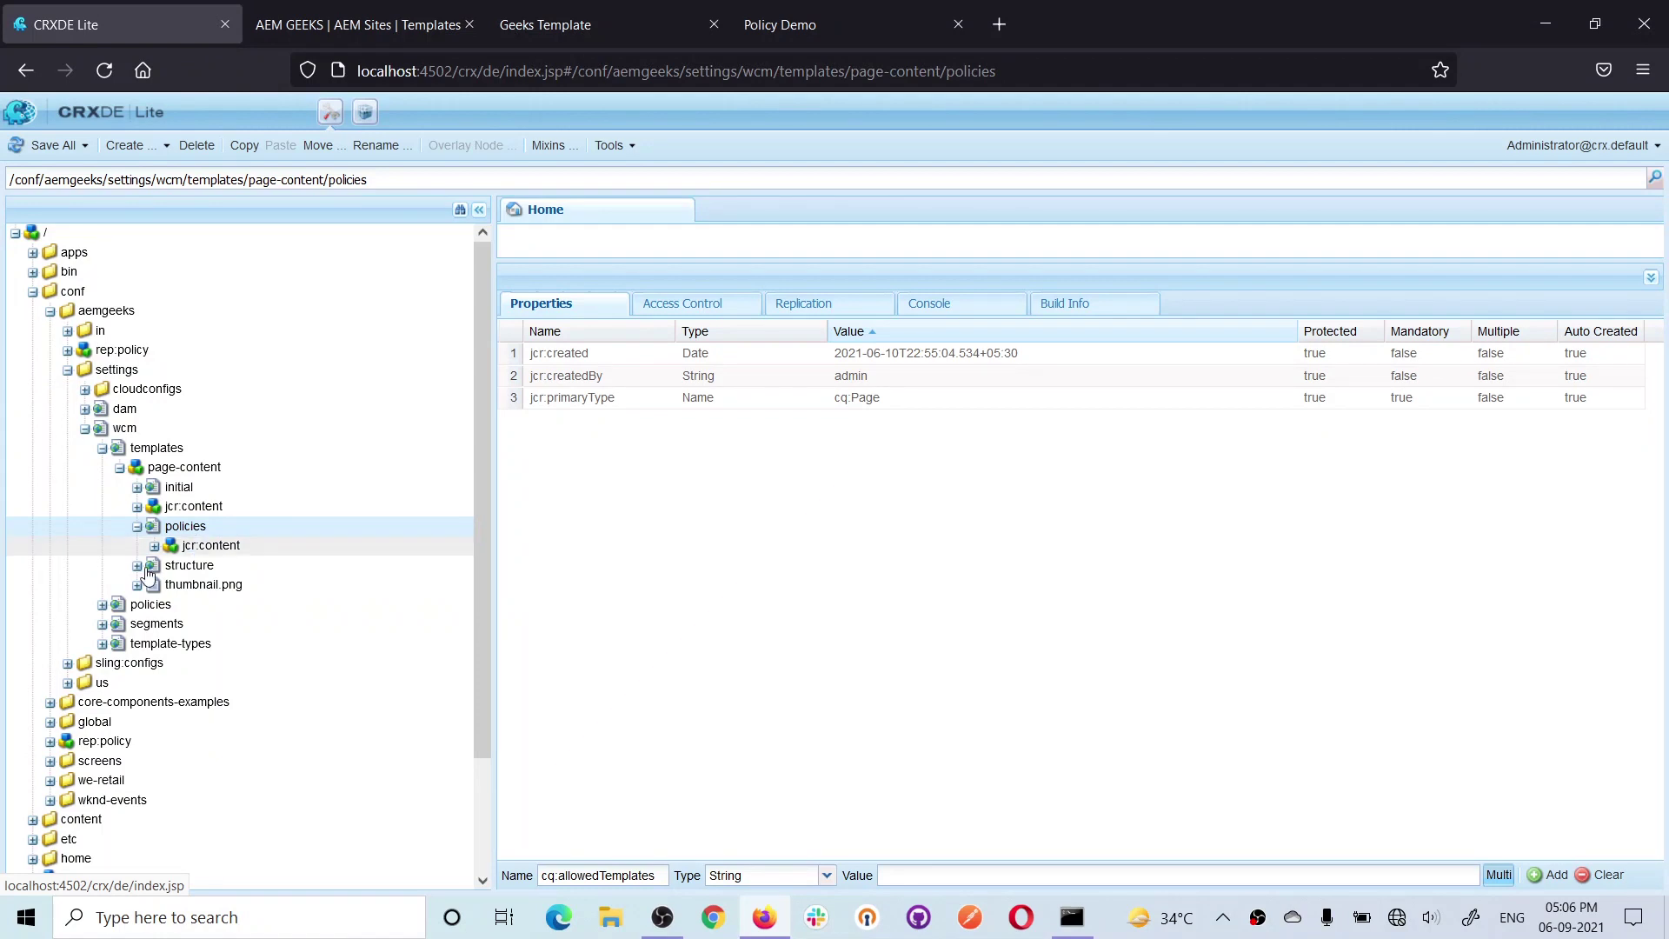
click(101, 606)
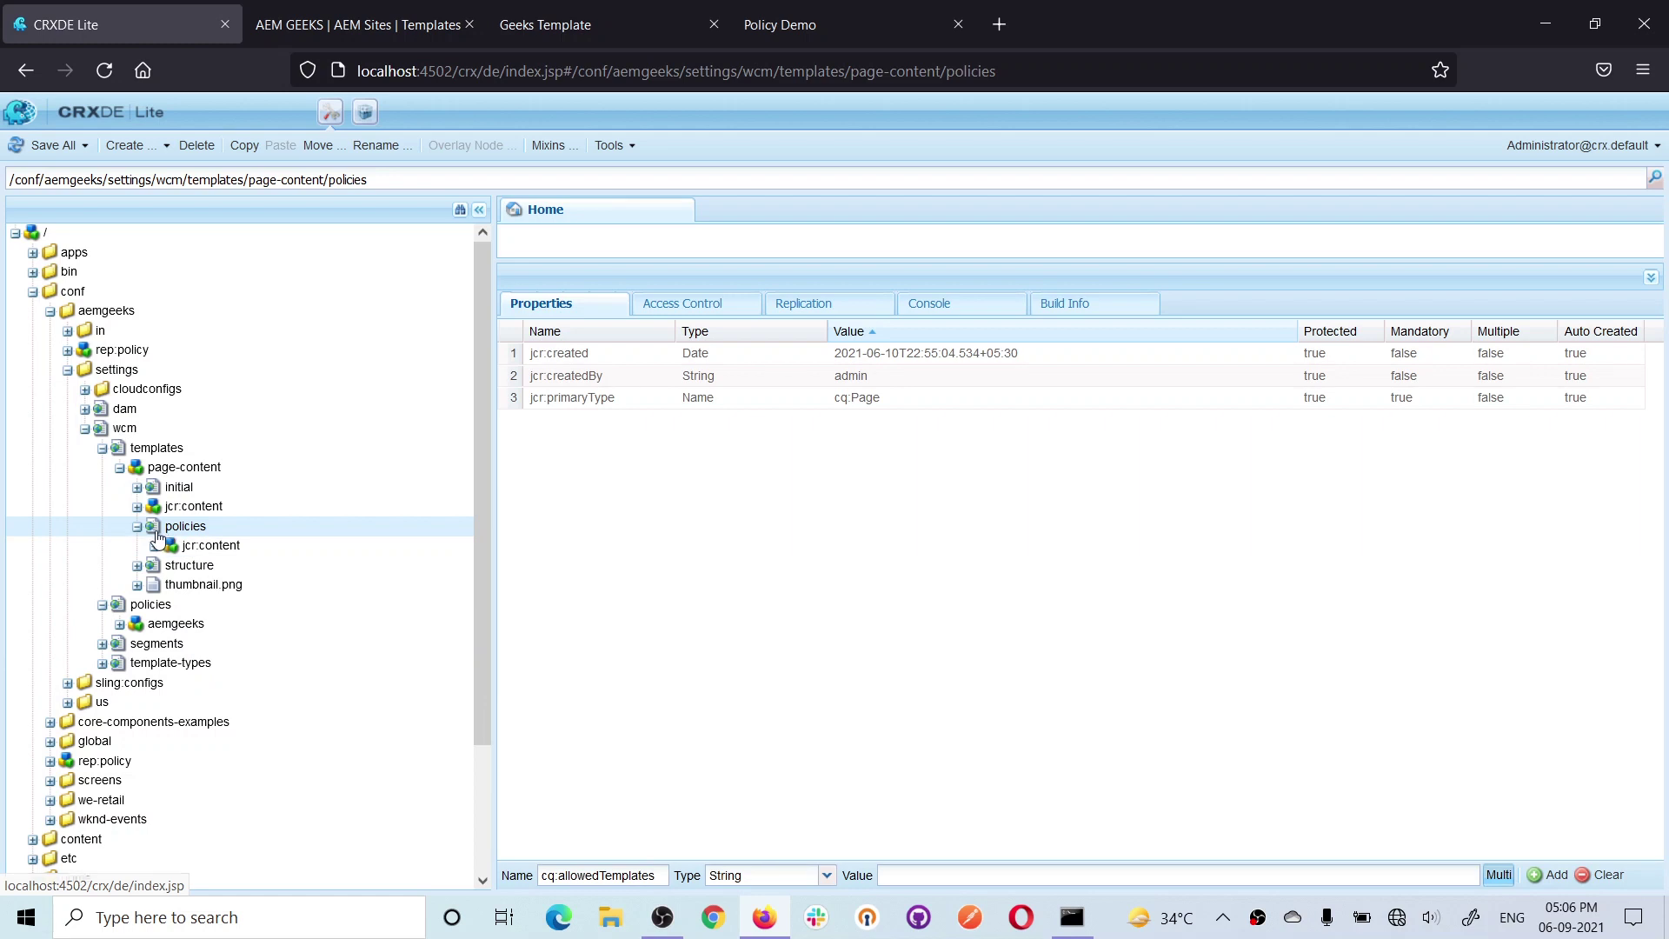
Examine the cq:policy mapping on the jcr:content node of the page-content template's policies.
click(206, 546)
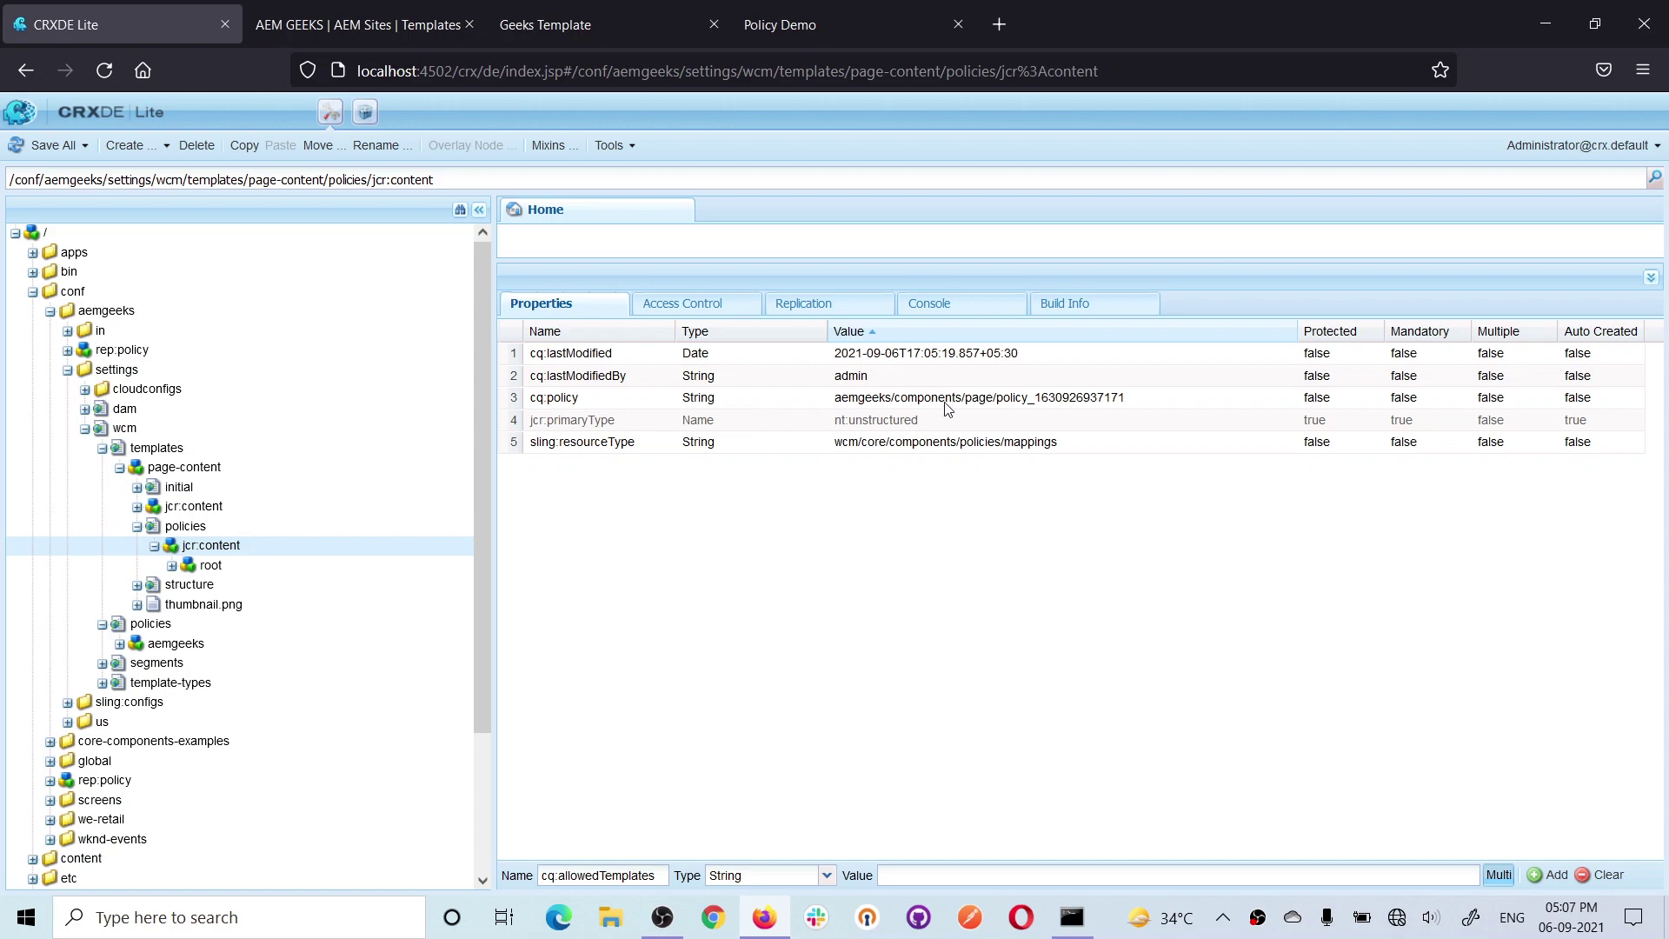
click(855, 402)
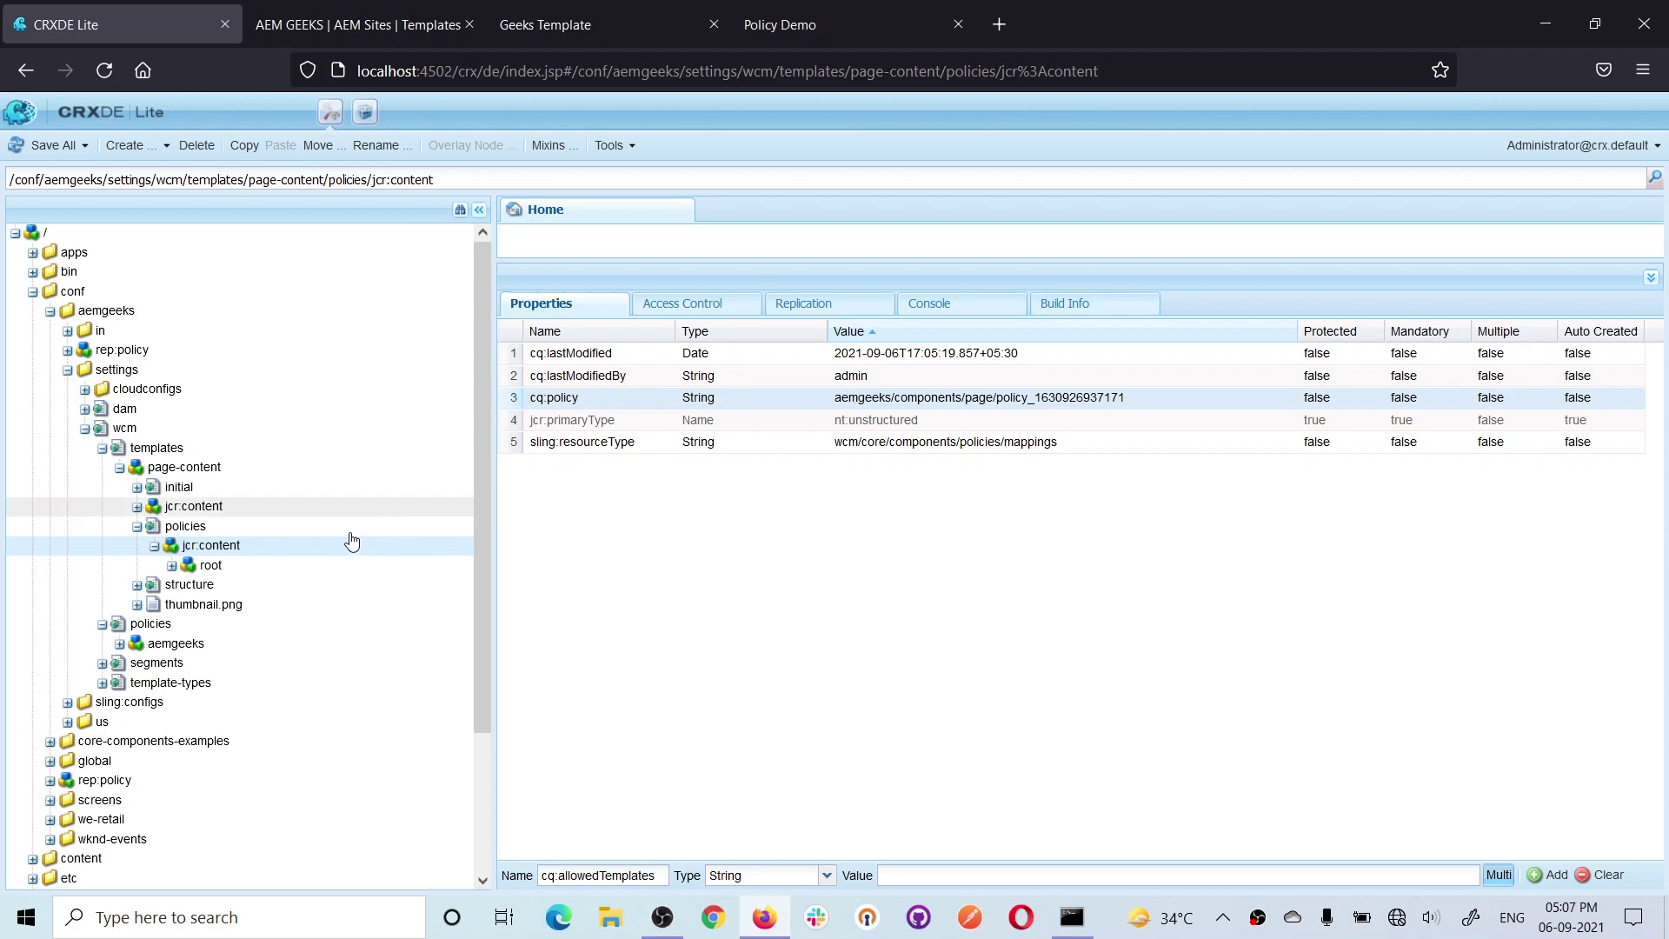
click(161, 624)
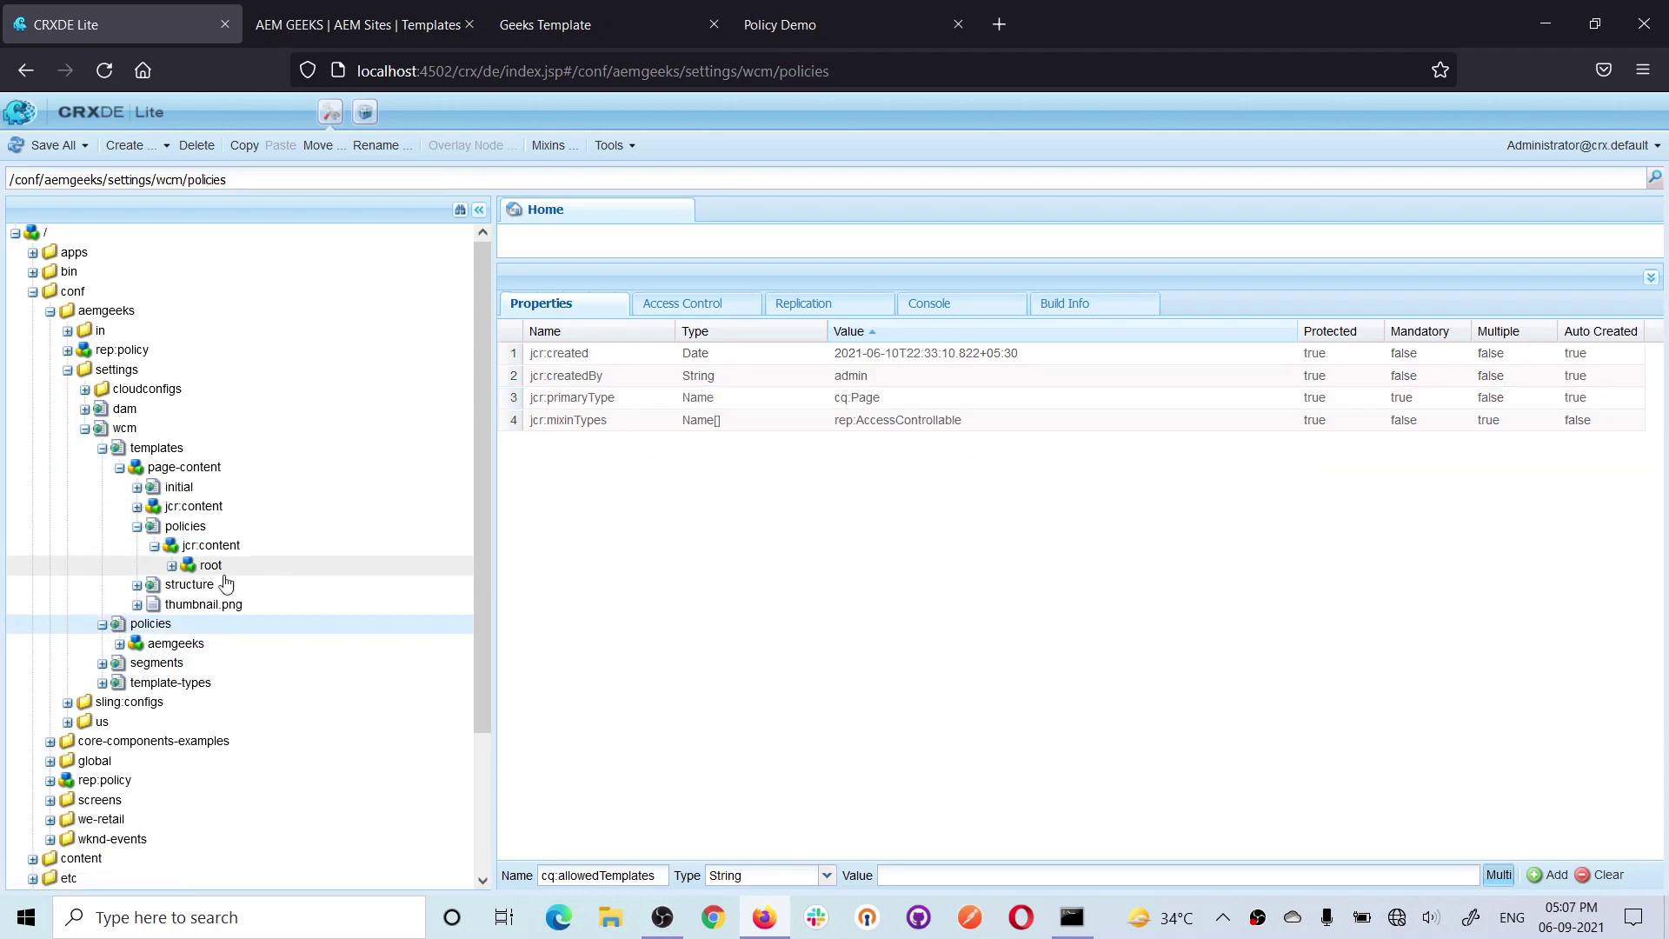
click(210, 546)
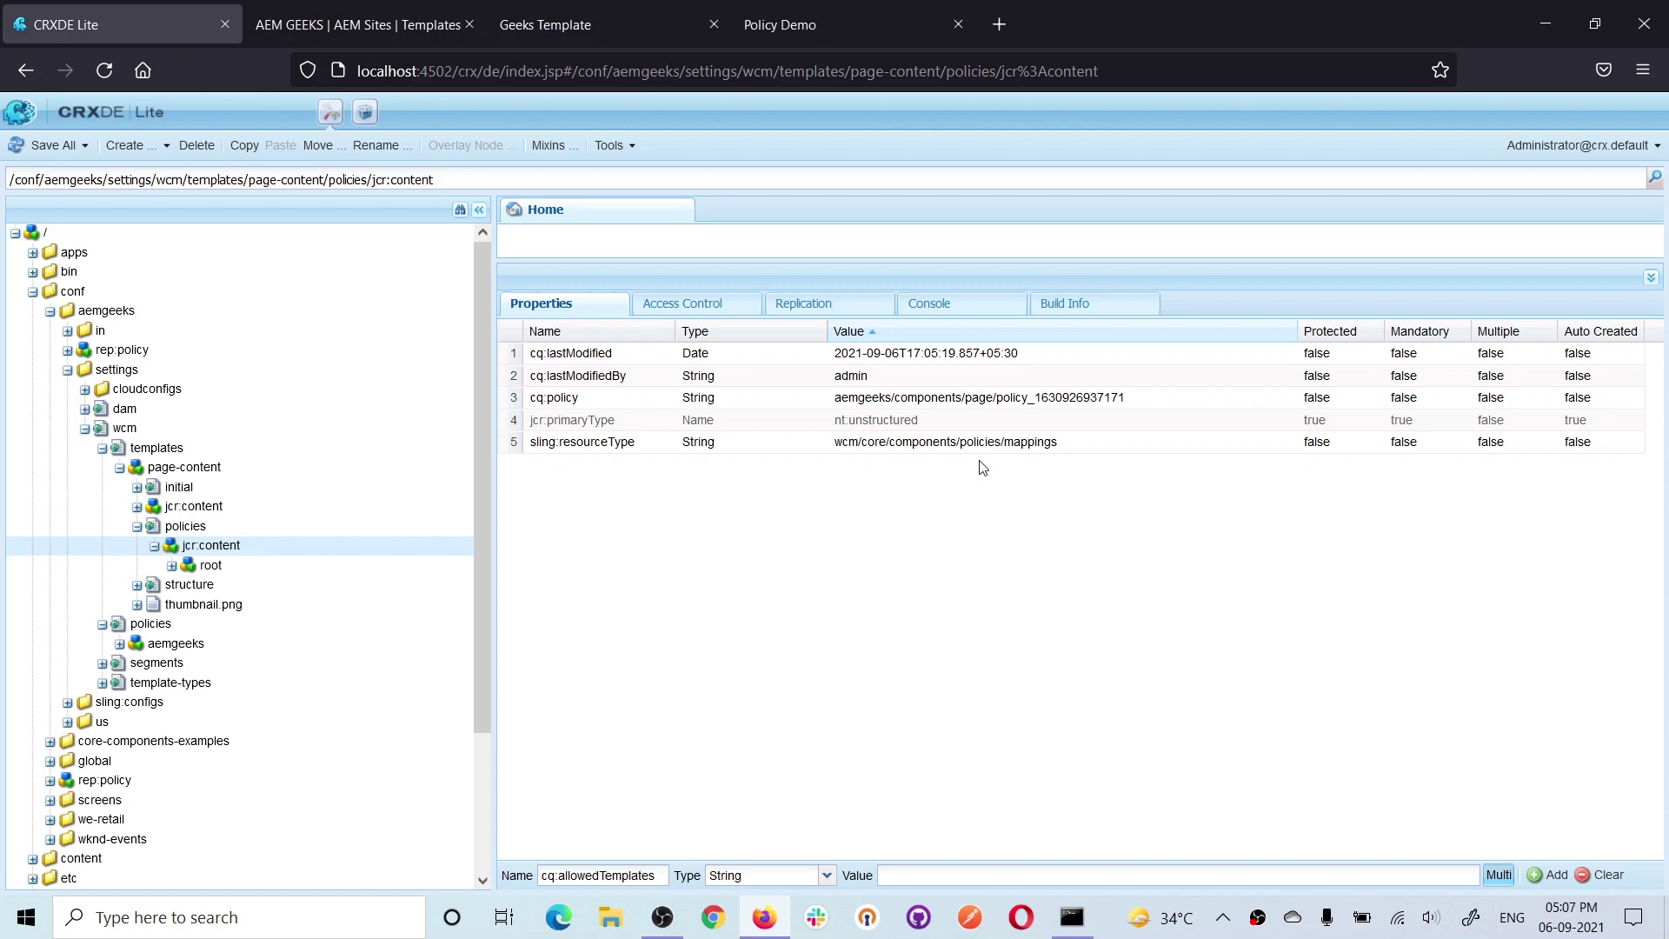
Find the mapped page policy under wcm/policies/aemgeeks/components/page and examine its clientlibs and clientlibsJsHead properties.
double_click(165, 644)
click(136, 663)
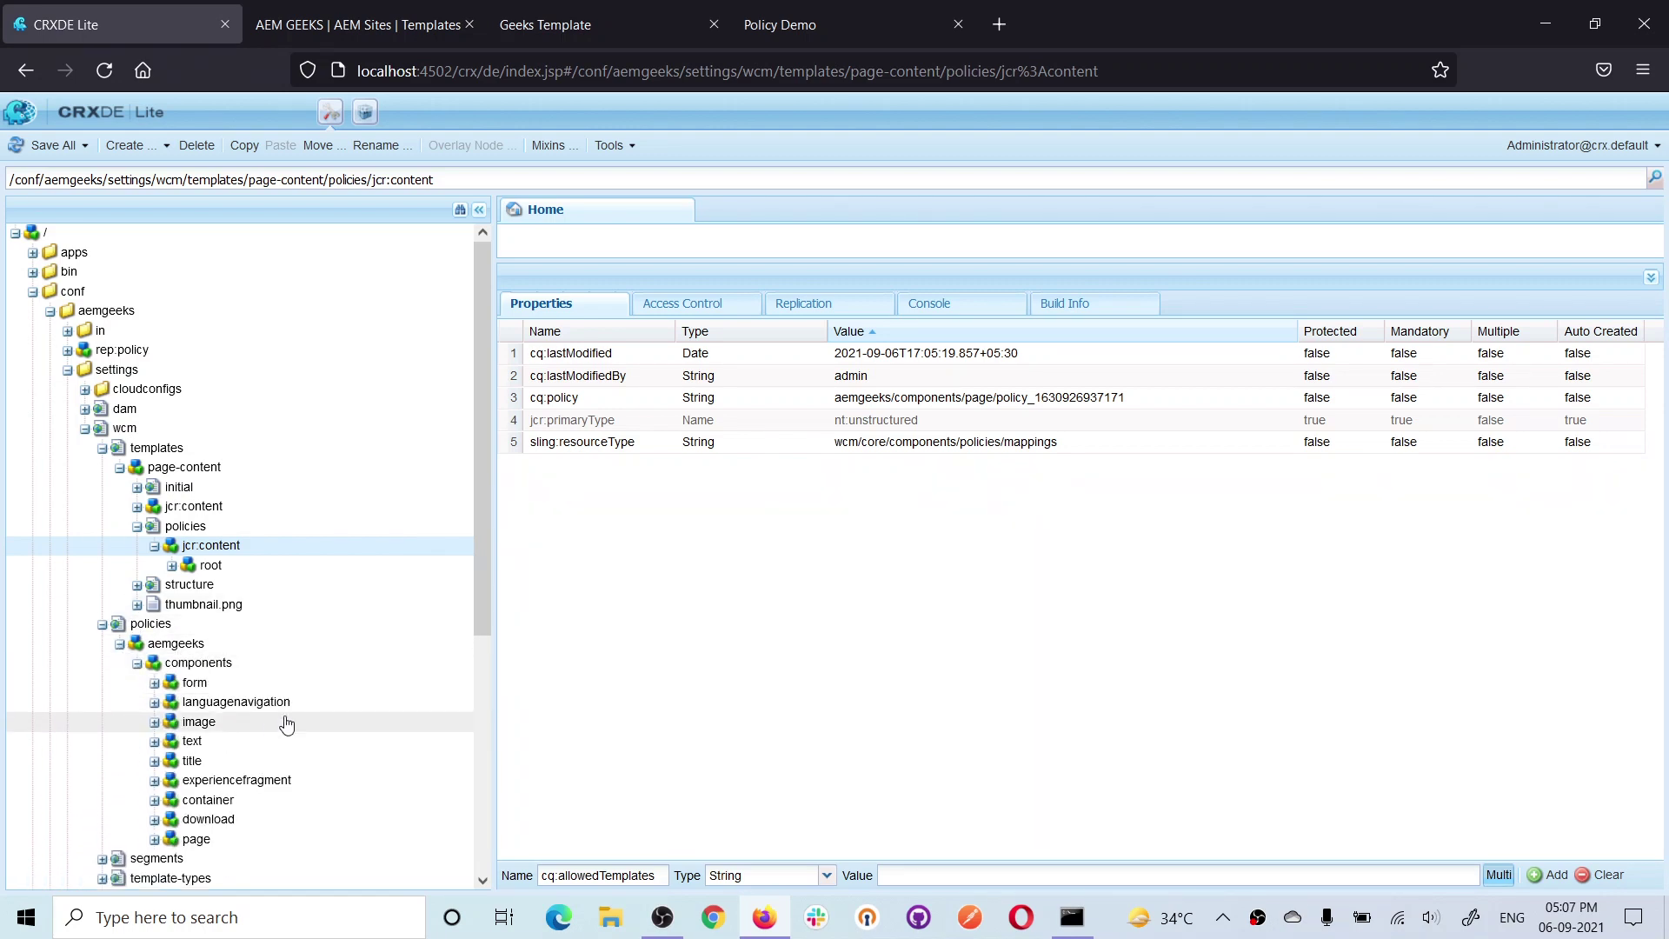
scroll(233, 733, down, 4)
double_click(196, 657)
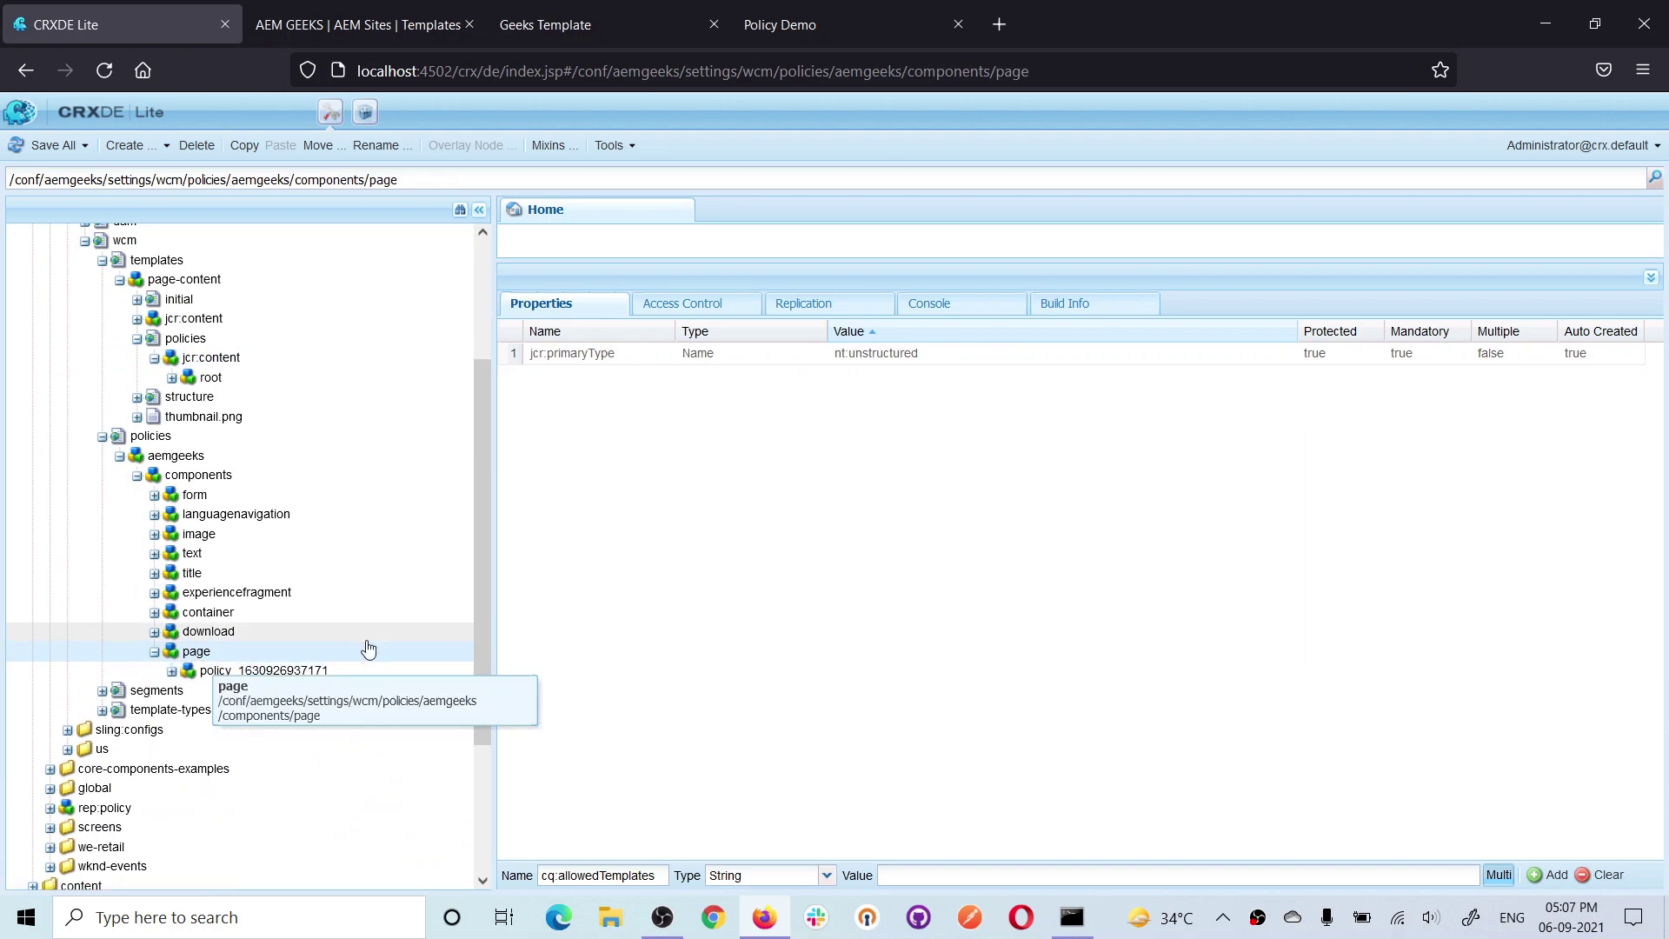
double_click(258, 672)
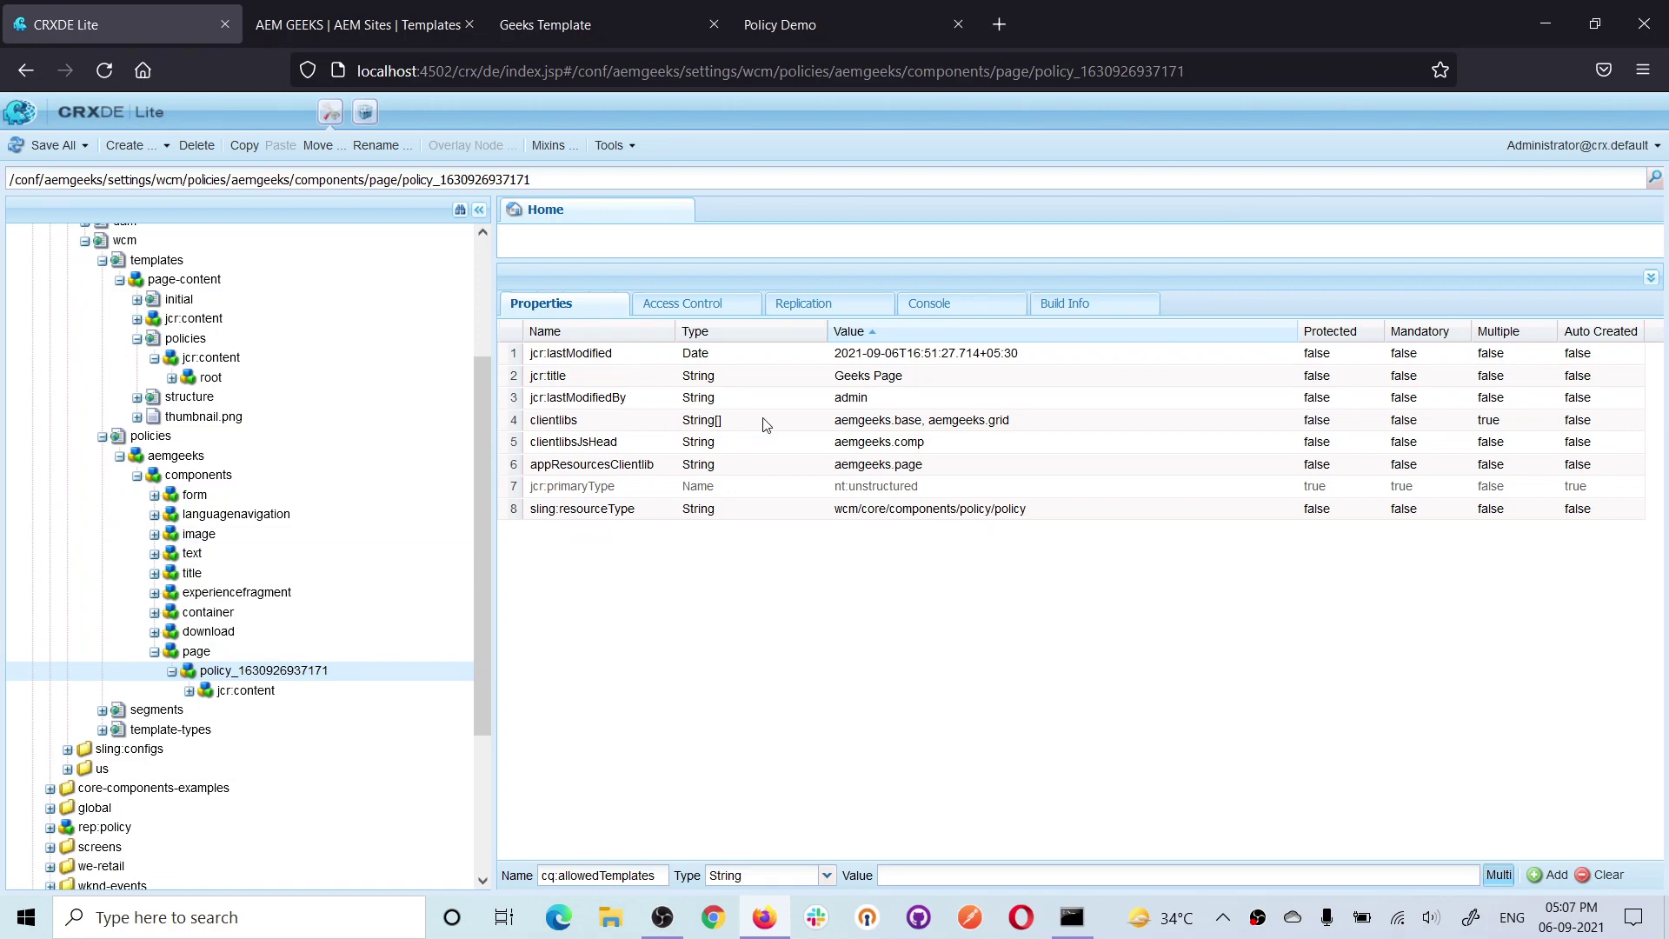
click(944, 426)
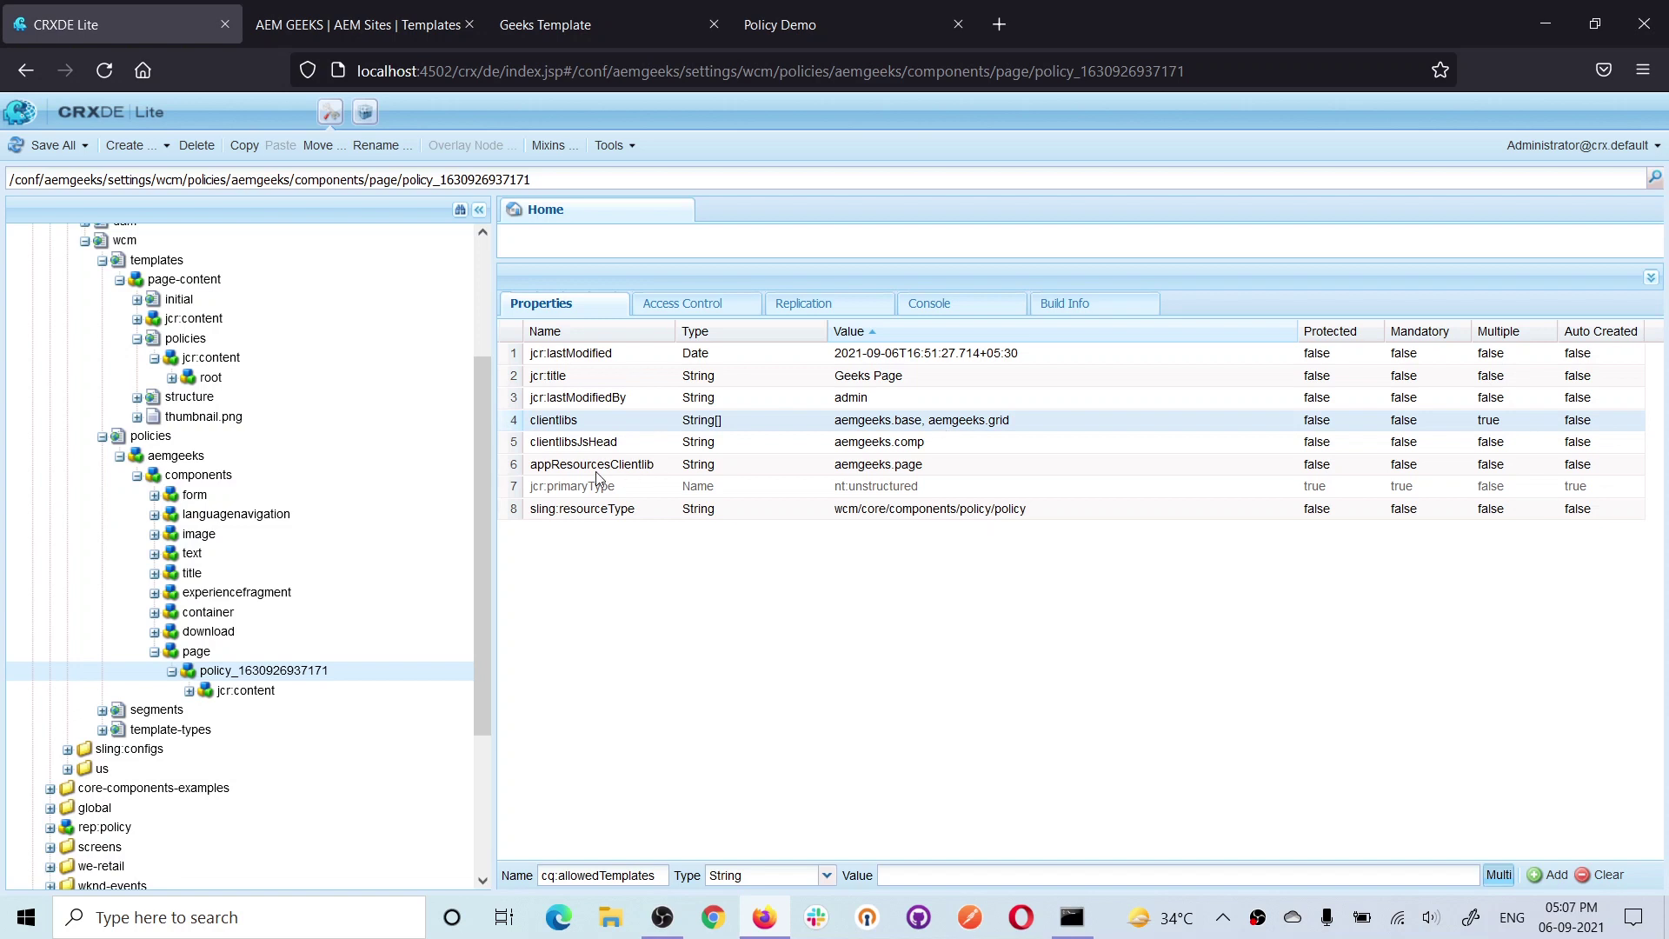
click(847, 443)
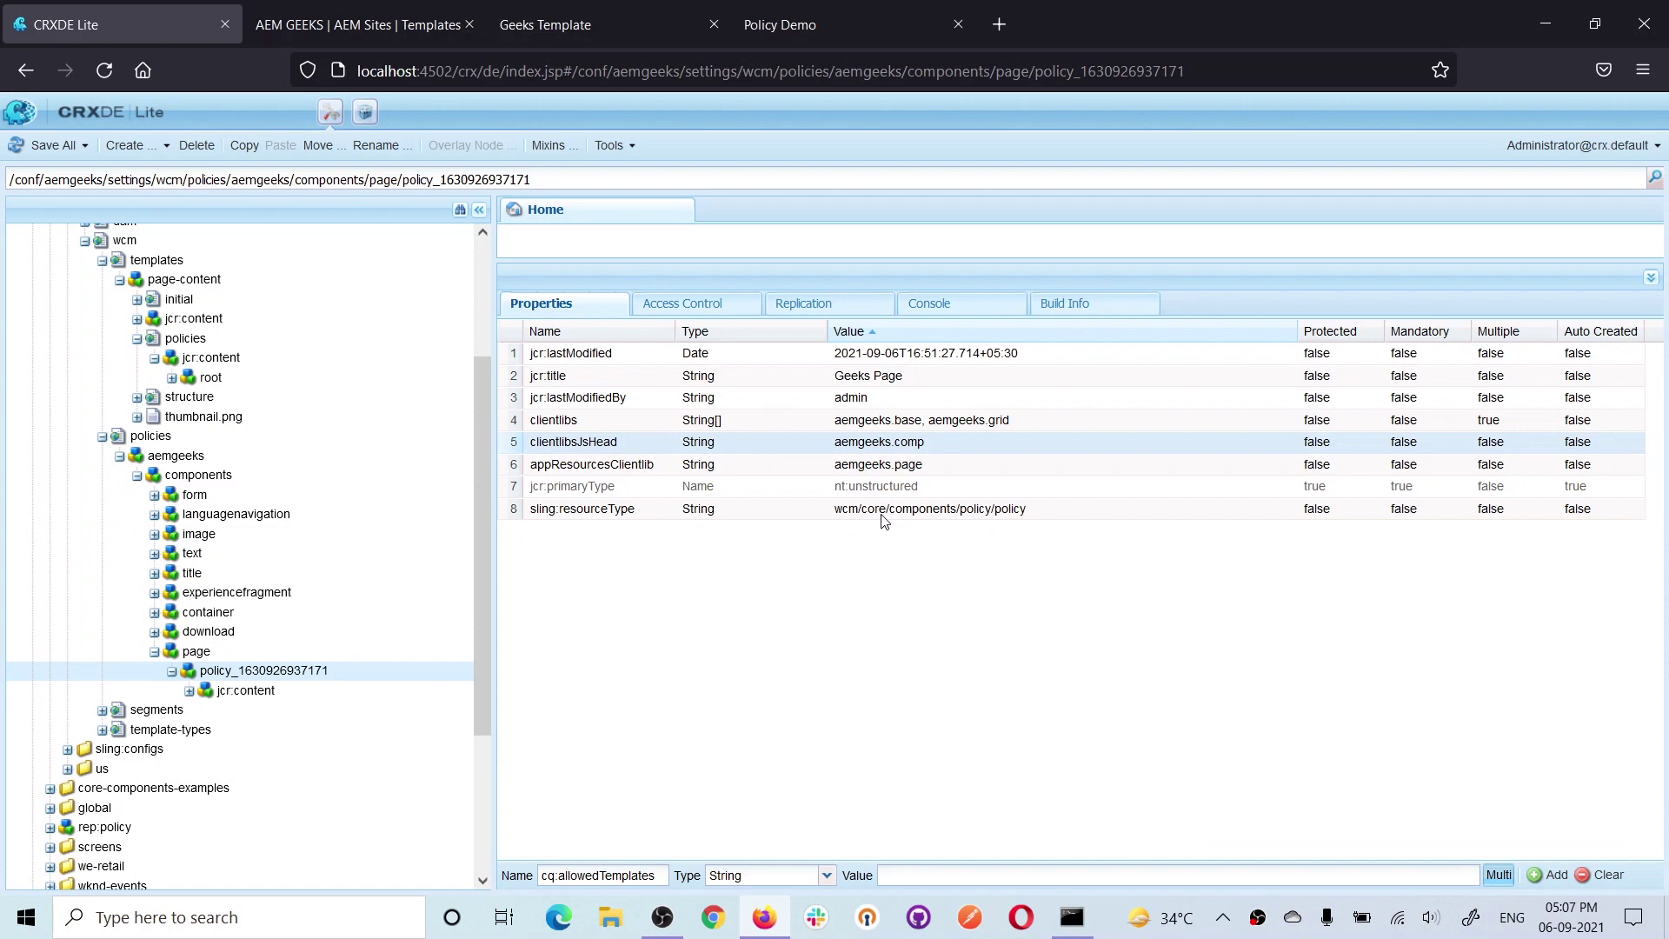
Inspect the policy mappings of the root node and its child container in the page-content template's policies.
click(104, 436)
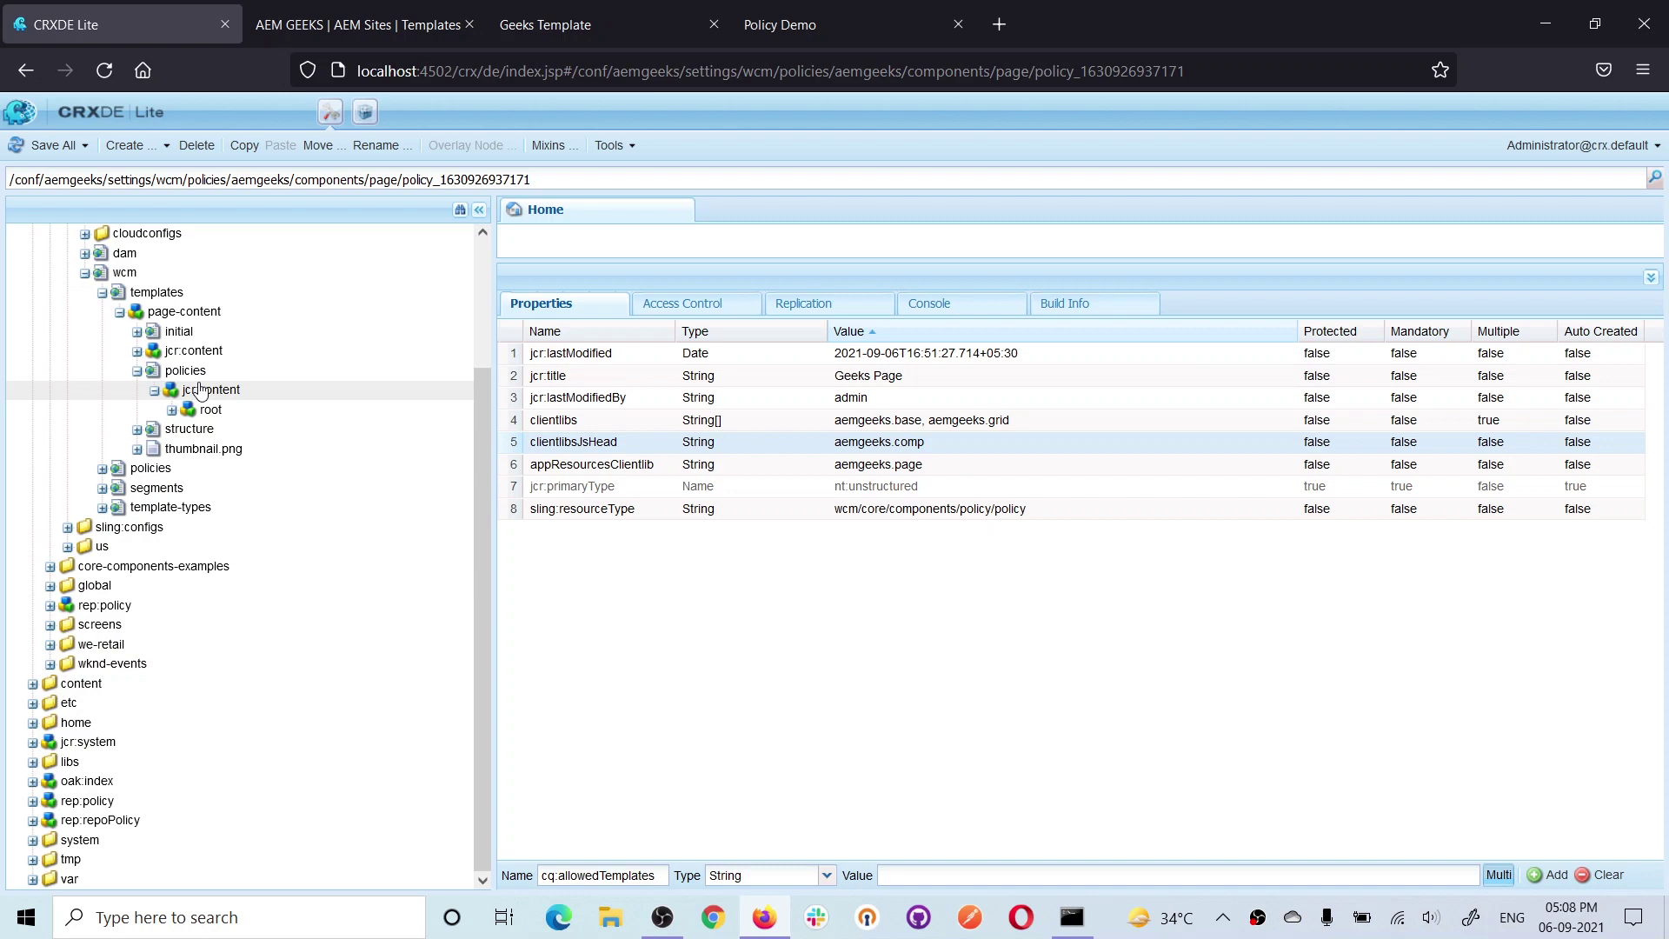
double_click(210, 410)
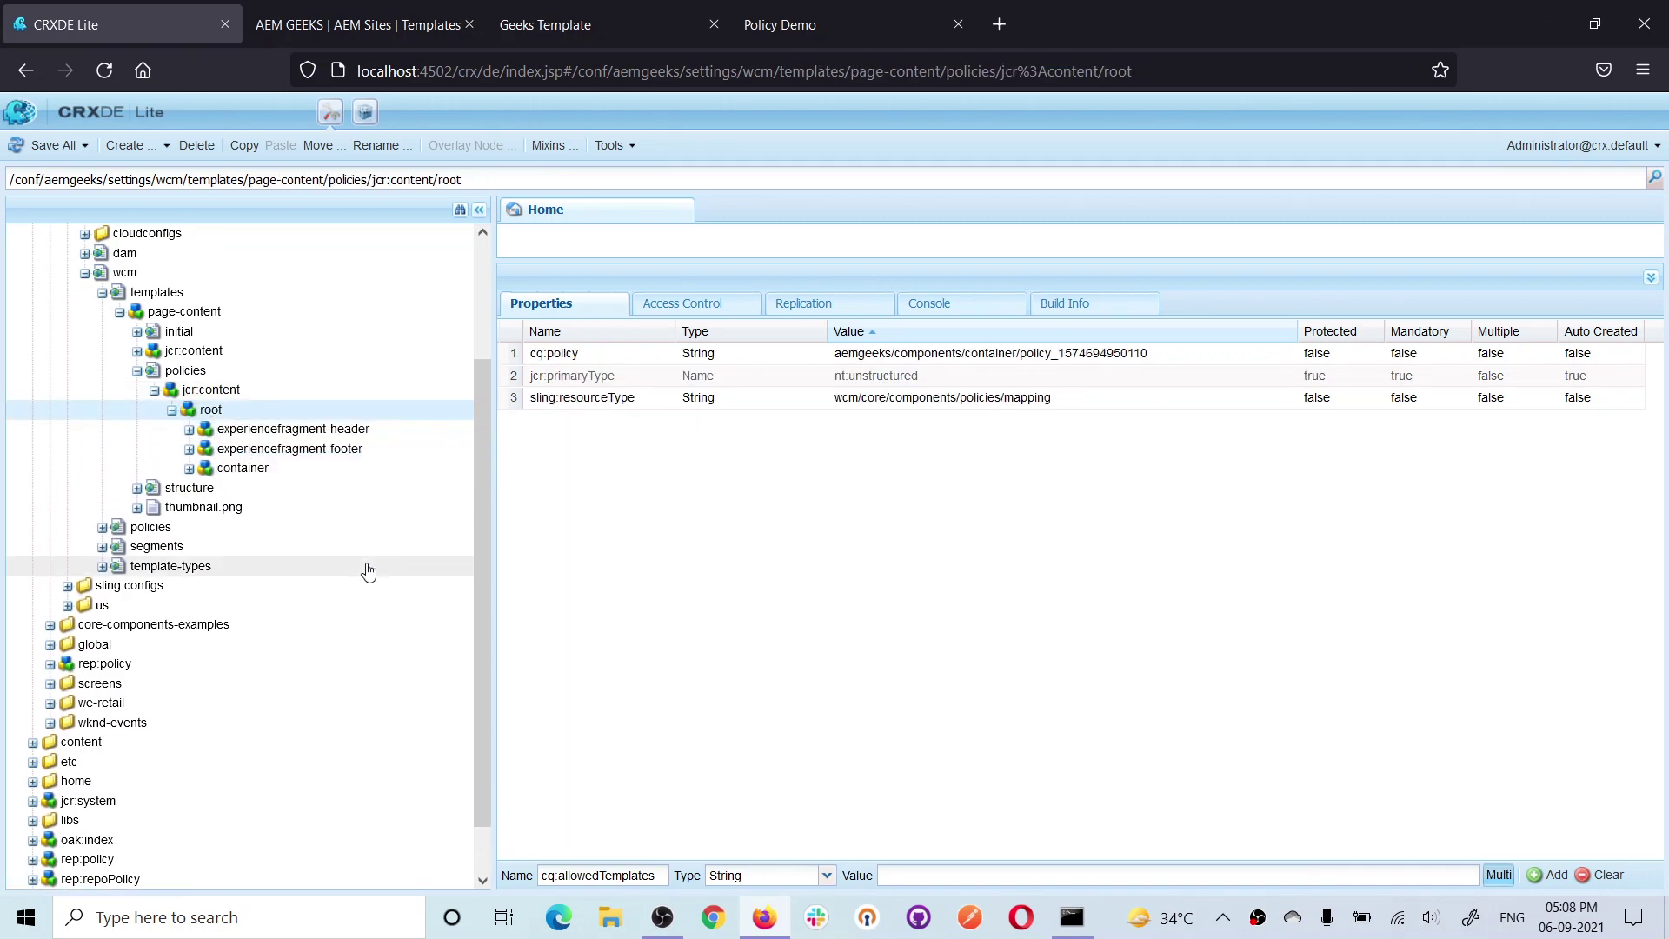
double_click(242, 468)
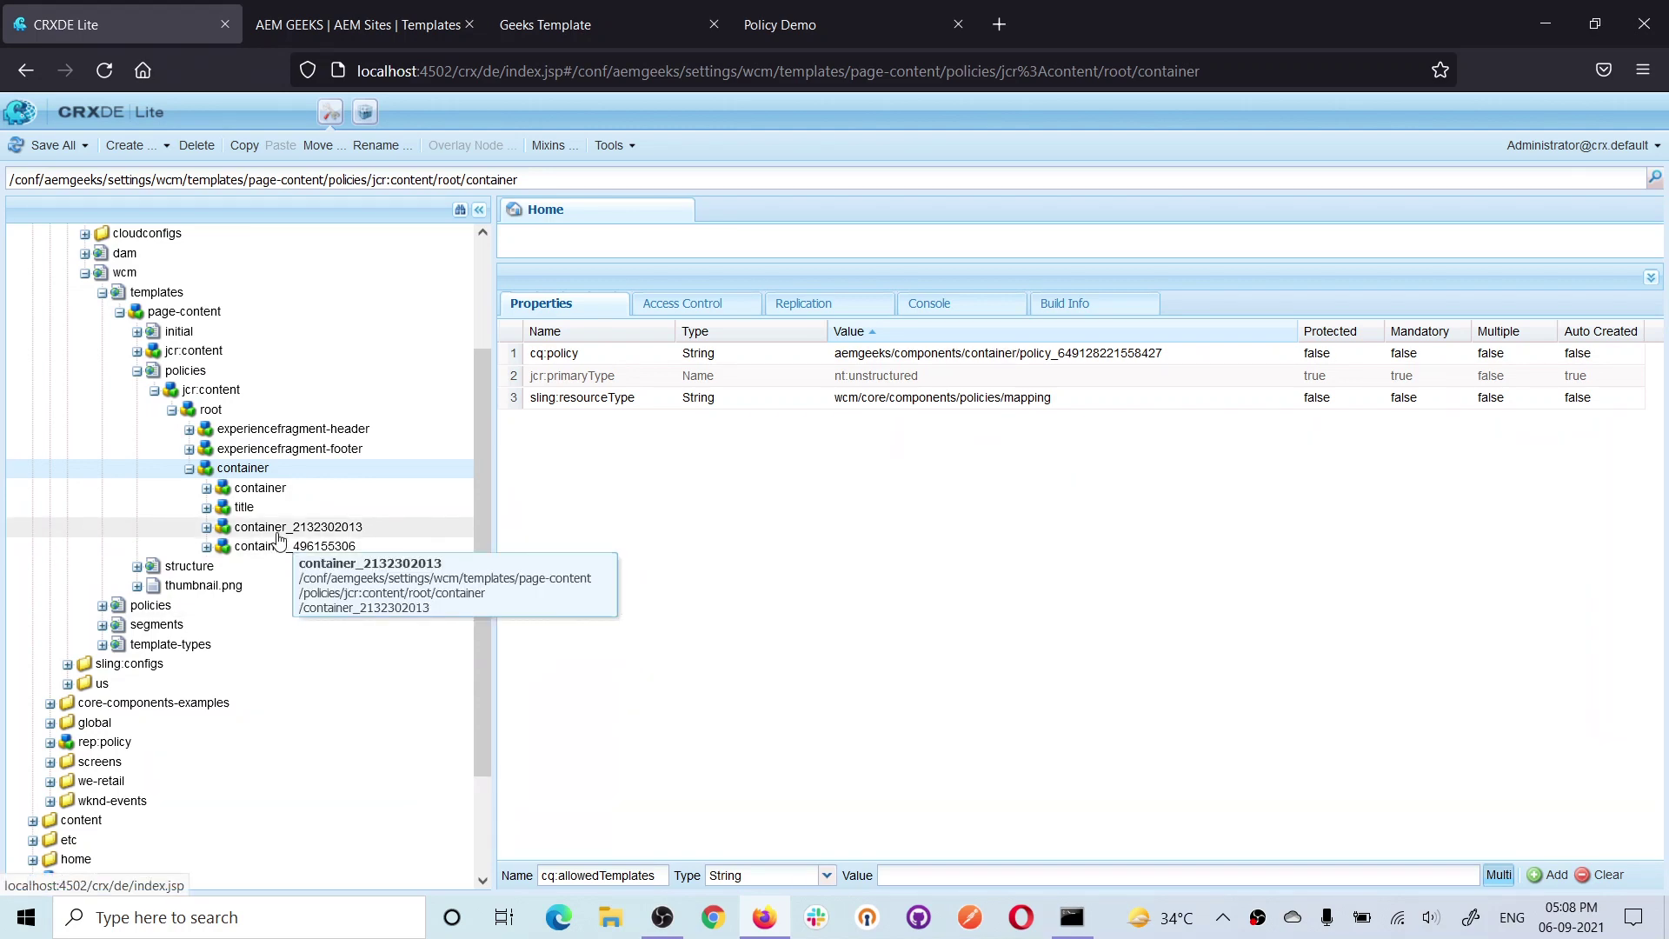
Inspect the container layout on the Policy Demo page and in the Geeks Template, closing the component insertion dialog.
click(784, 26)
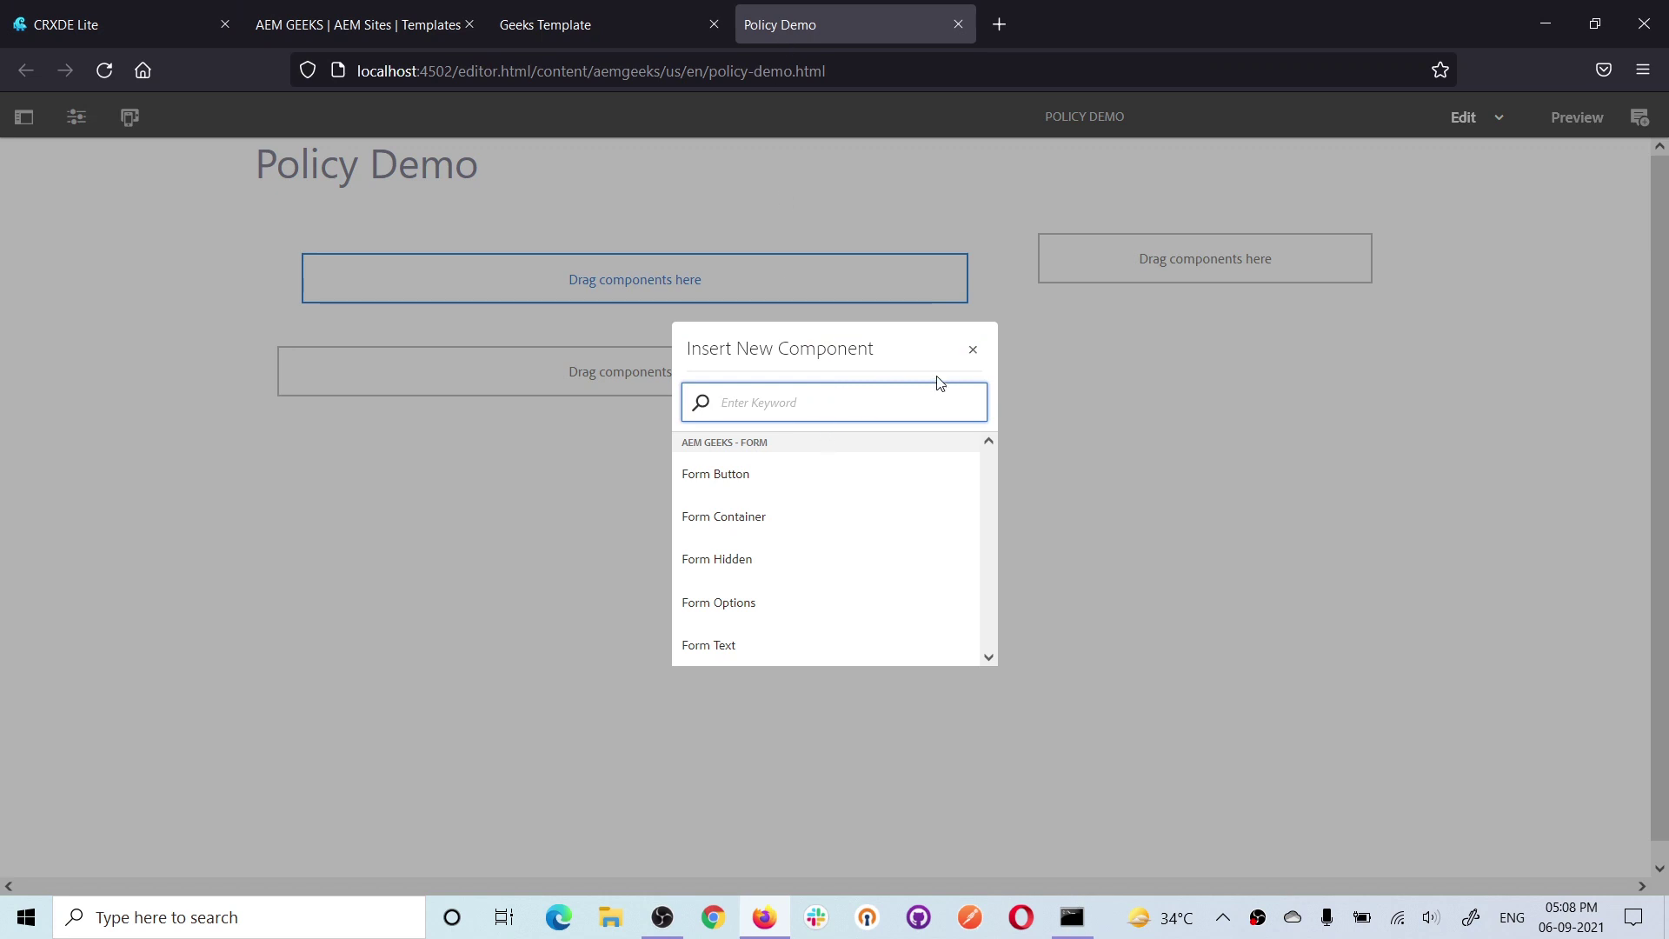
click(973, 349)
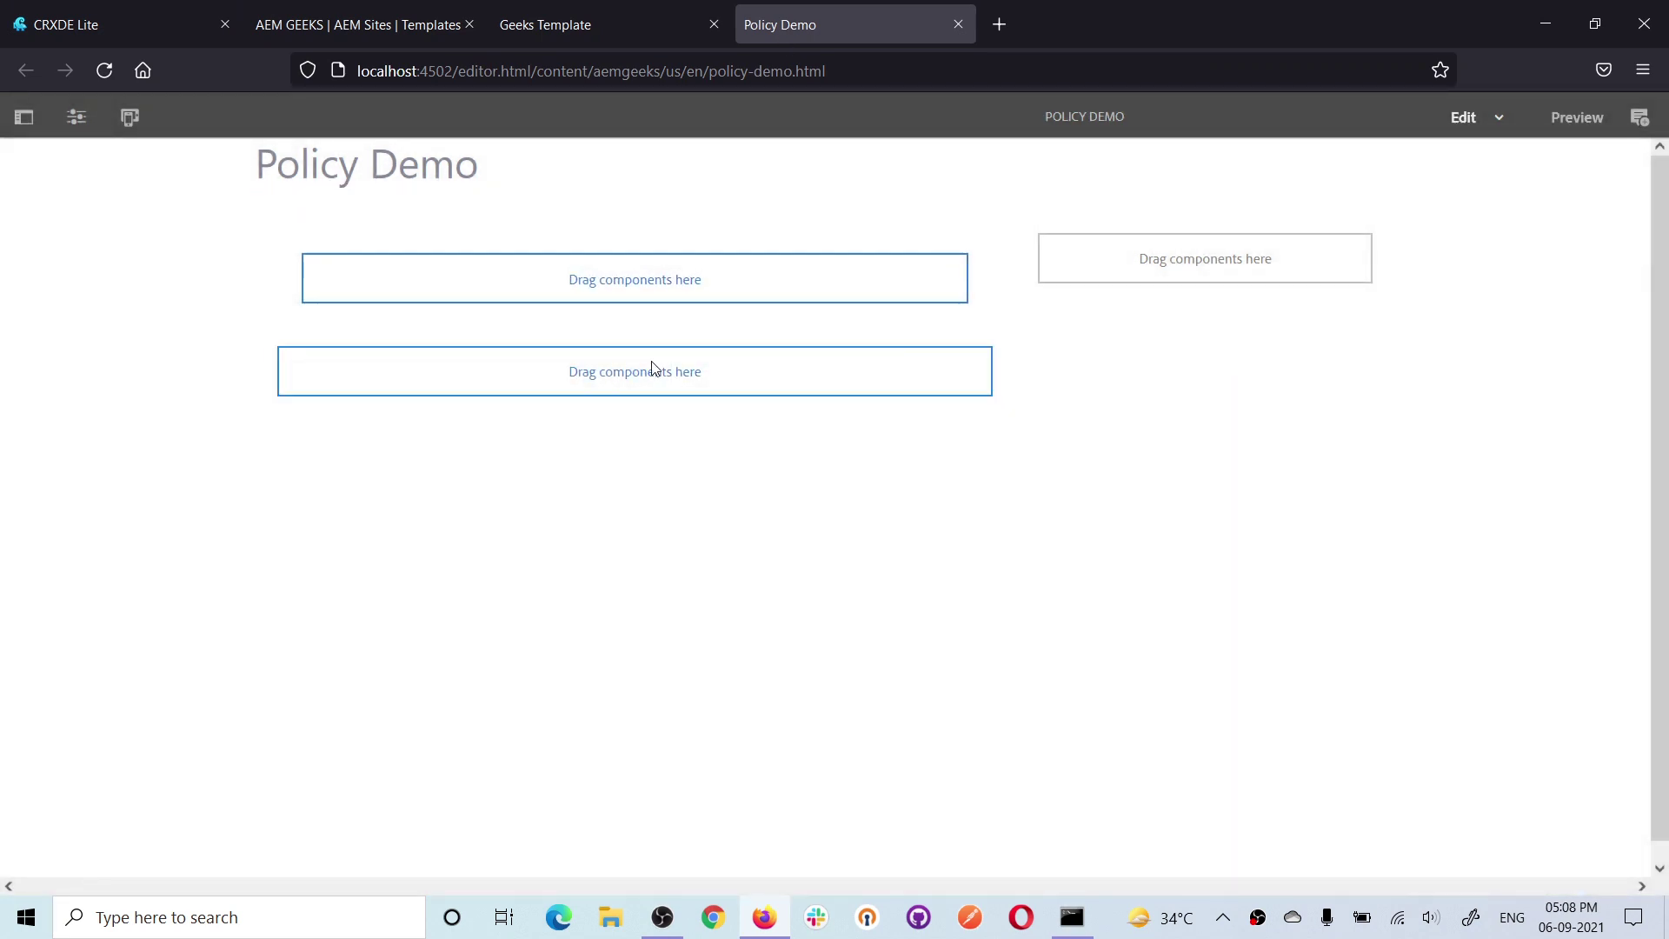
click(652, 409)
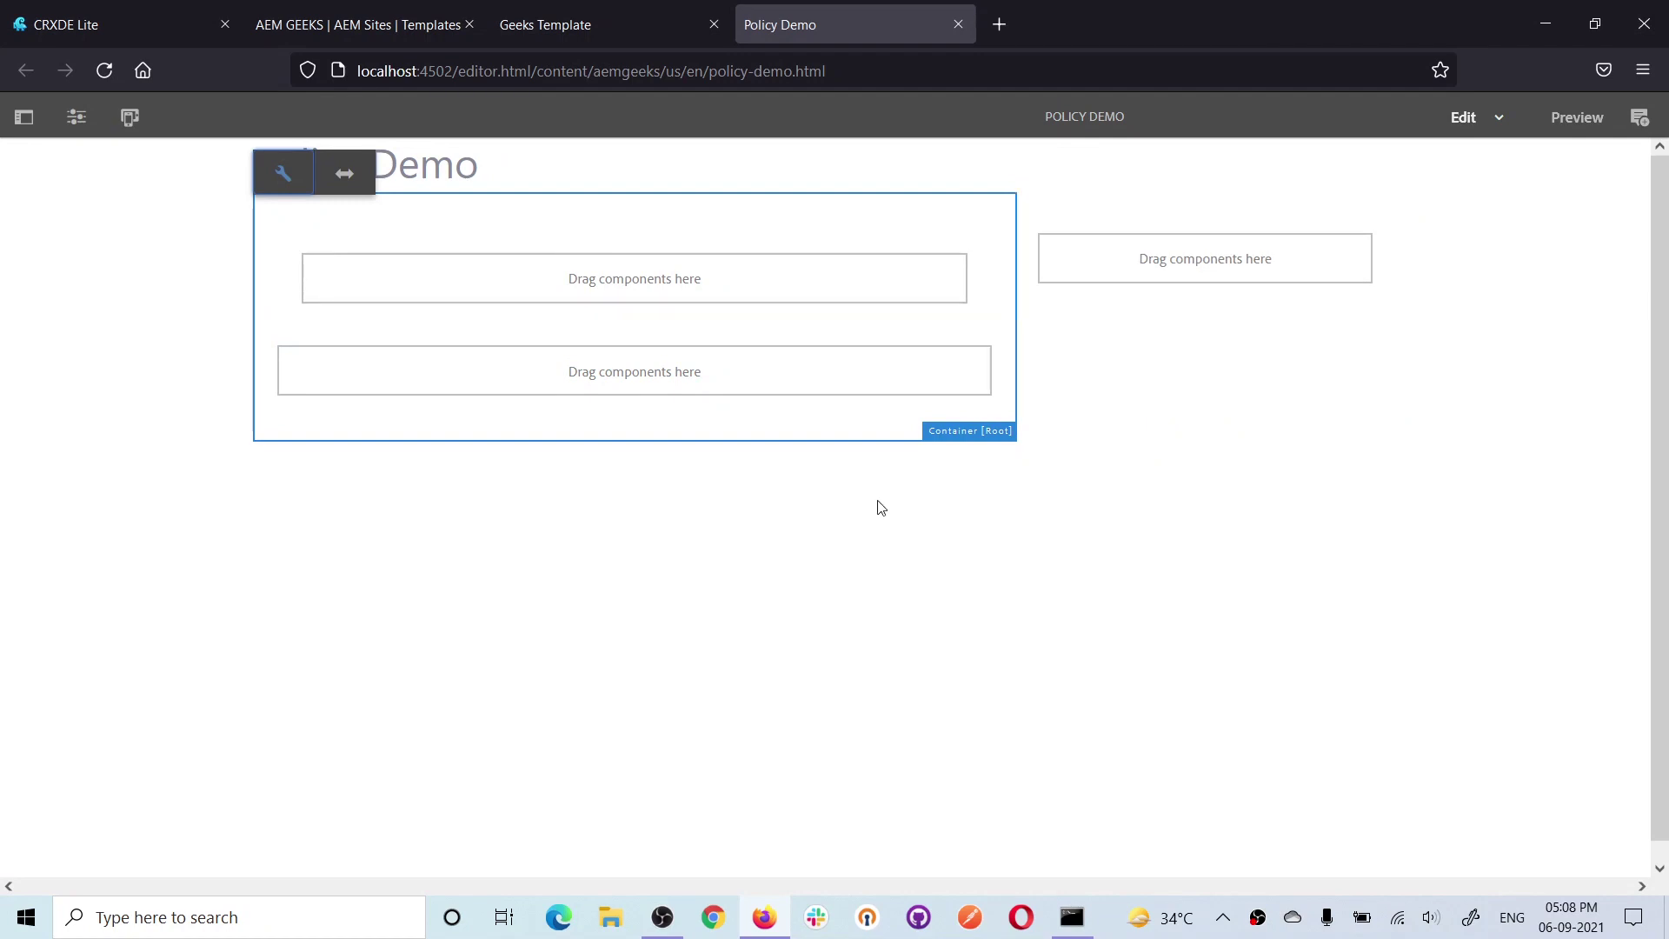
click(558, 30)
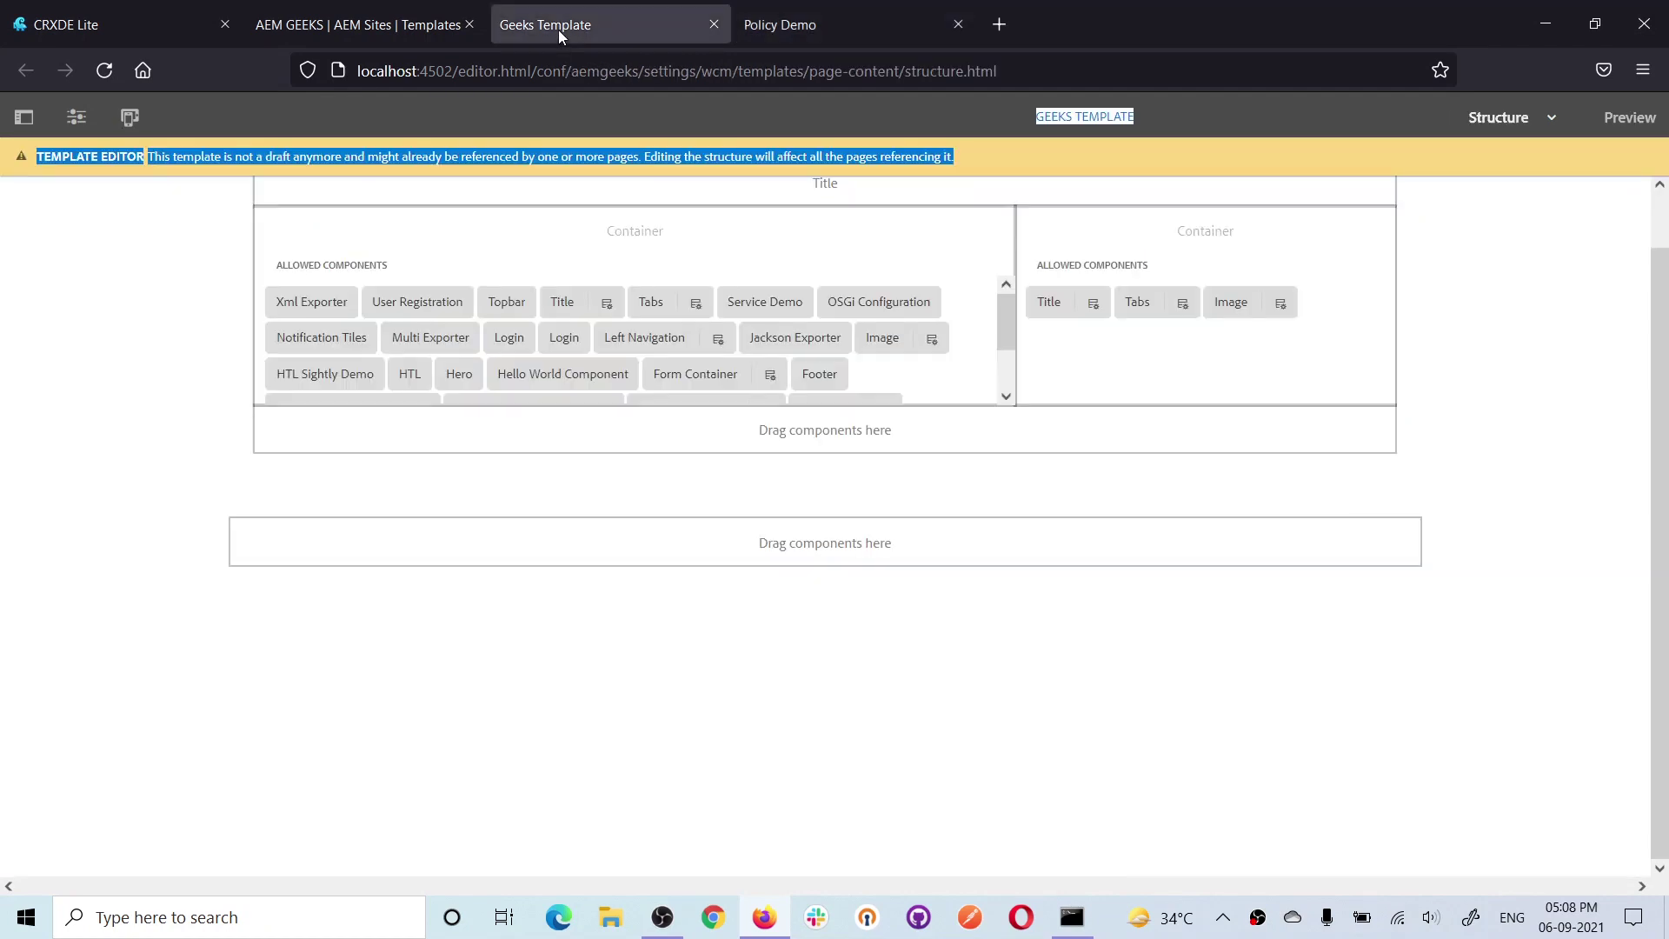
click(765, 592)
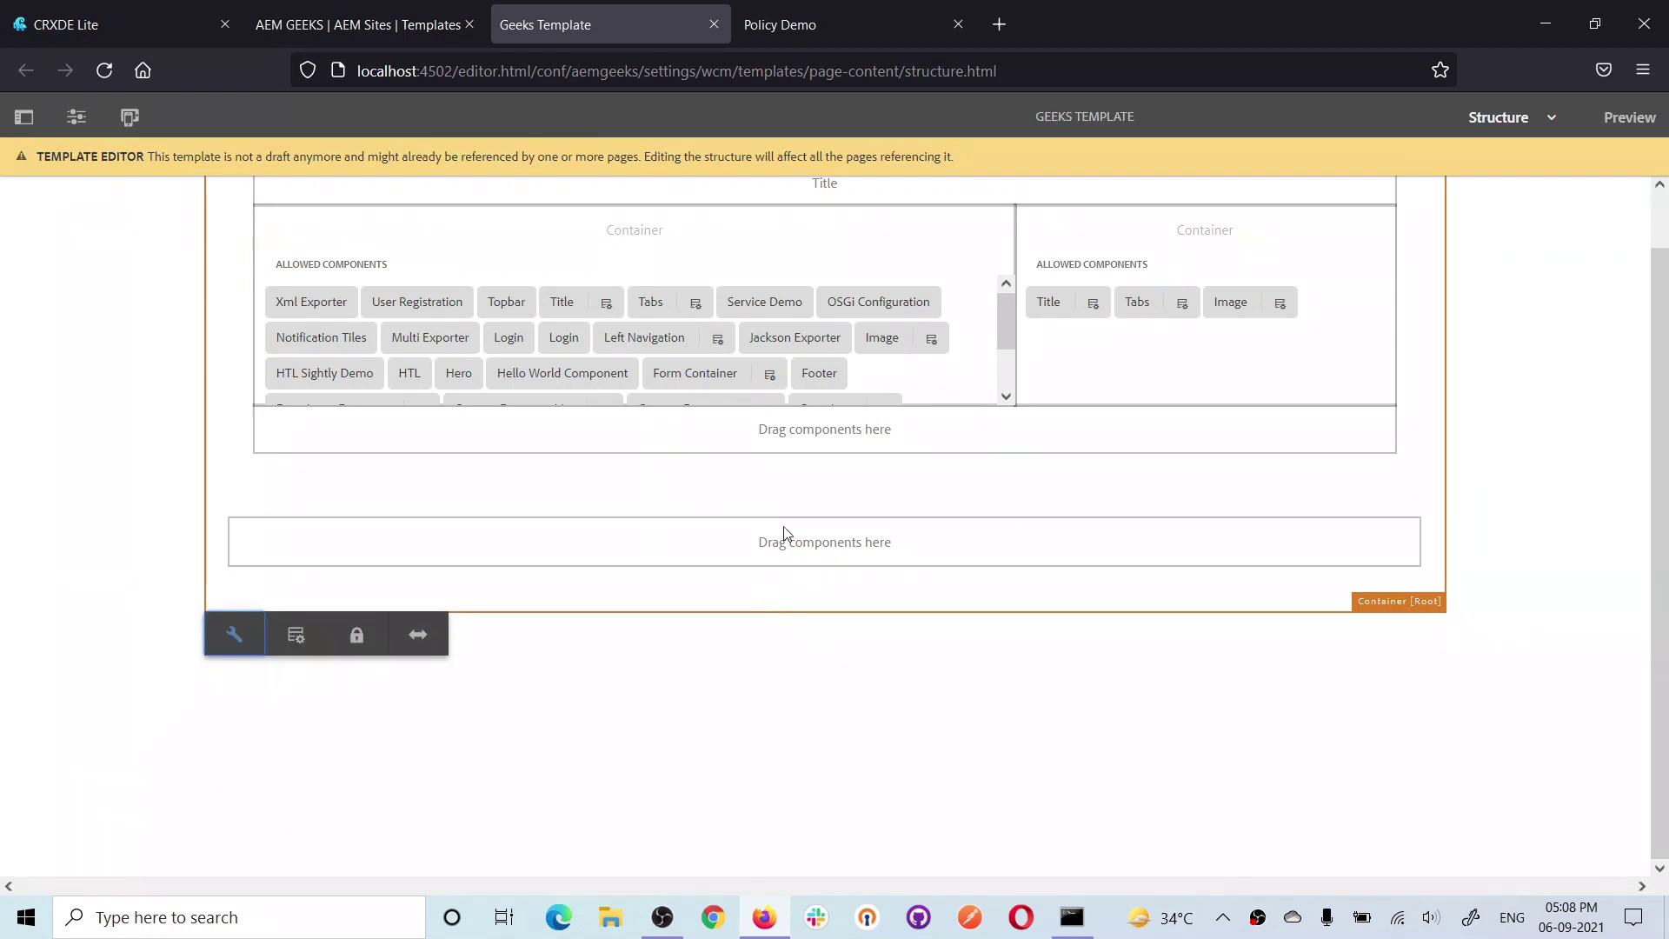
click(113, 23)
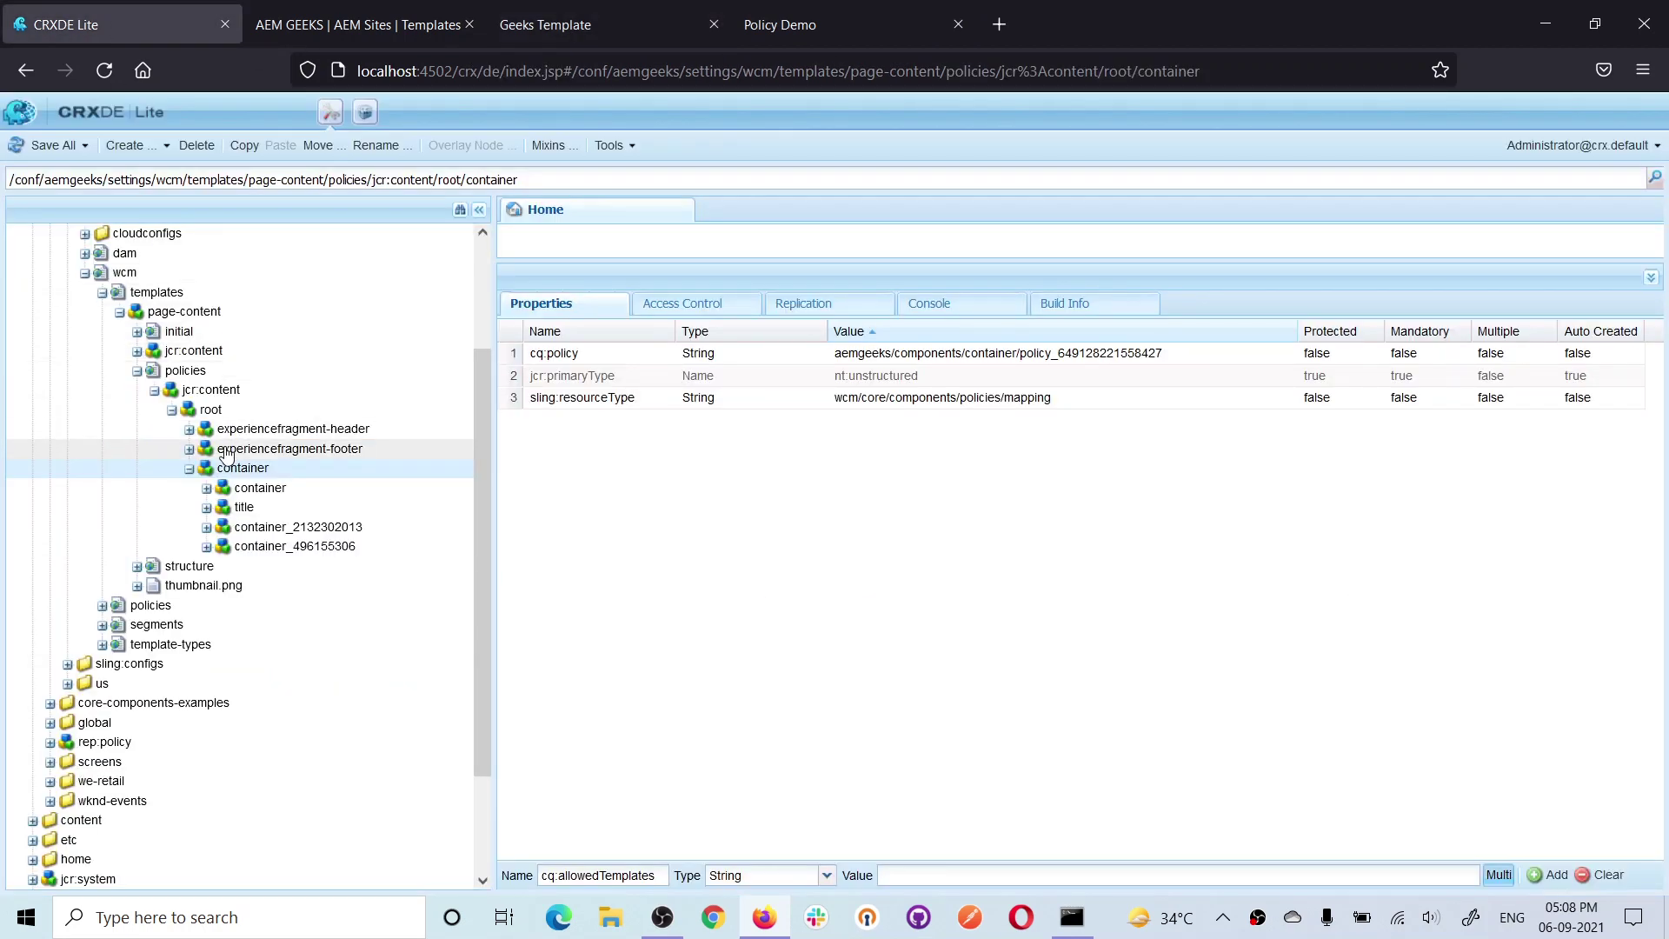
click(261, 529)
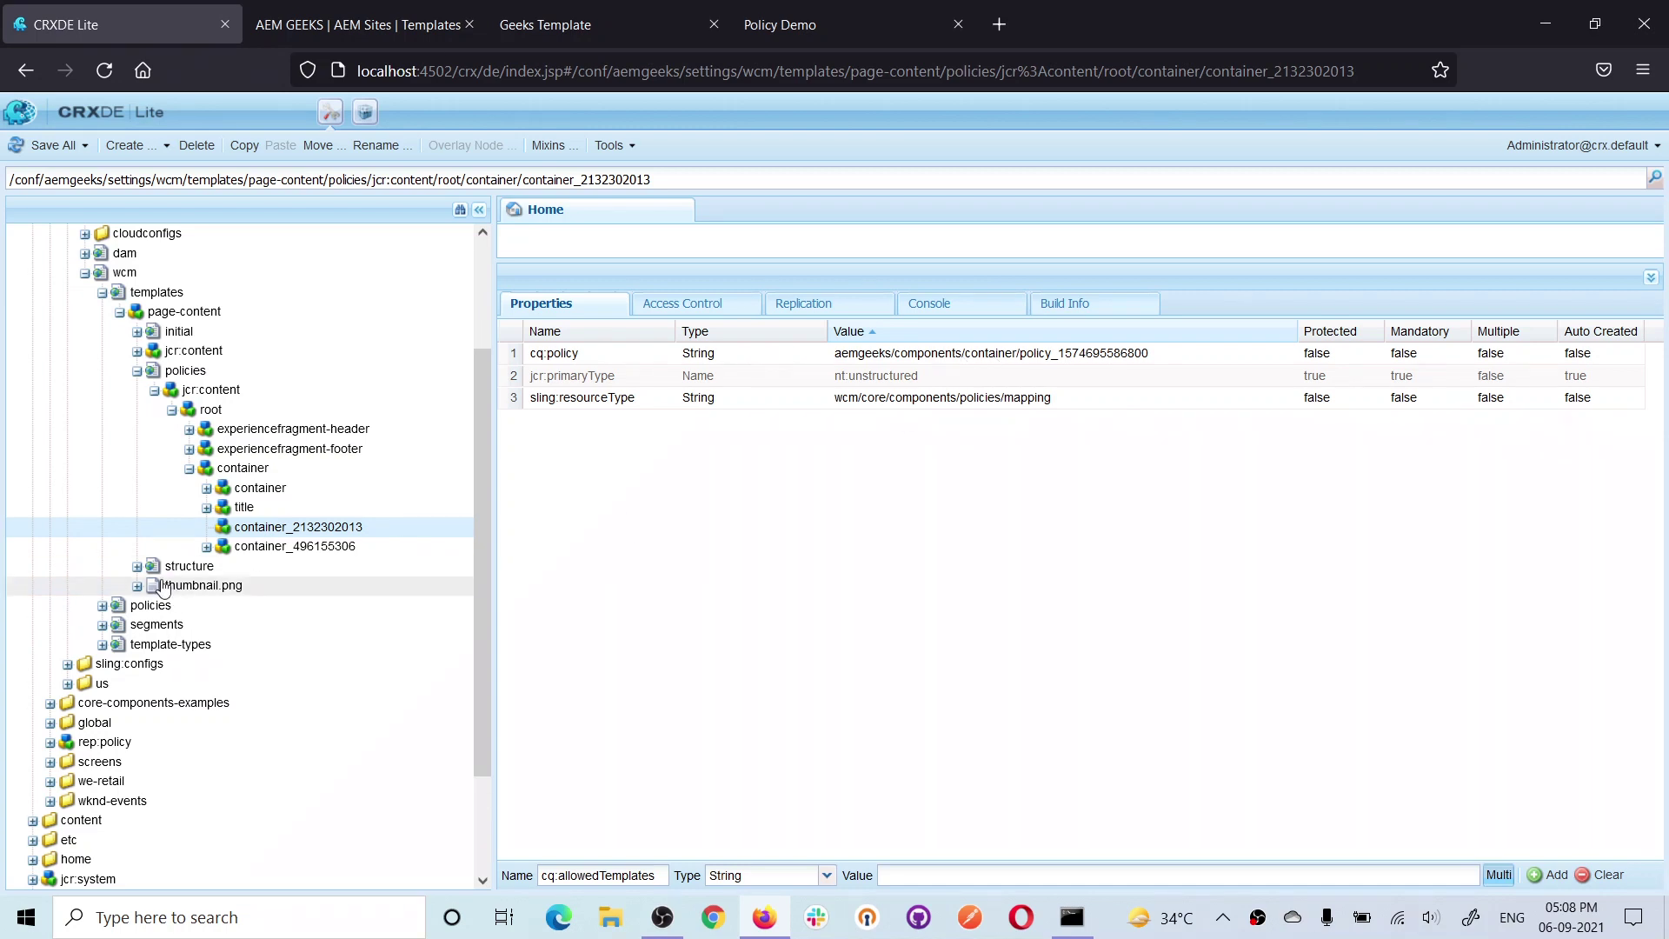
click(102, 606)
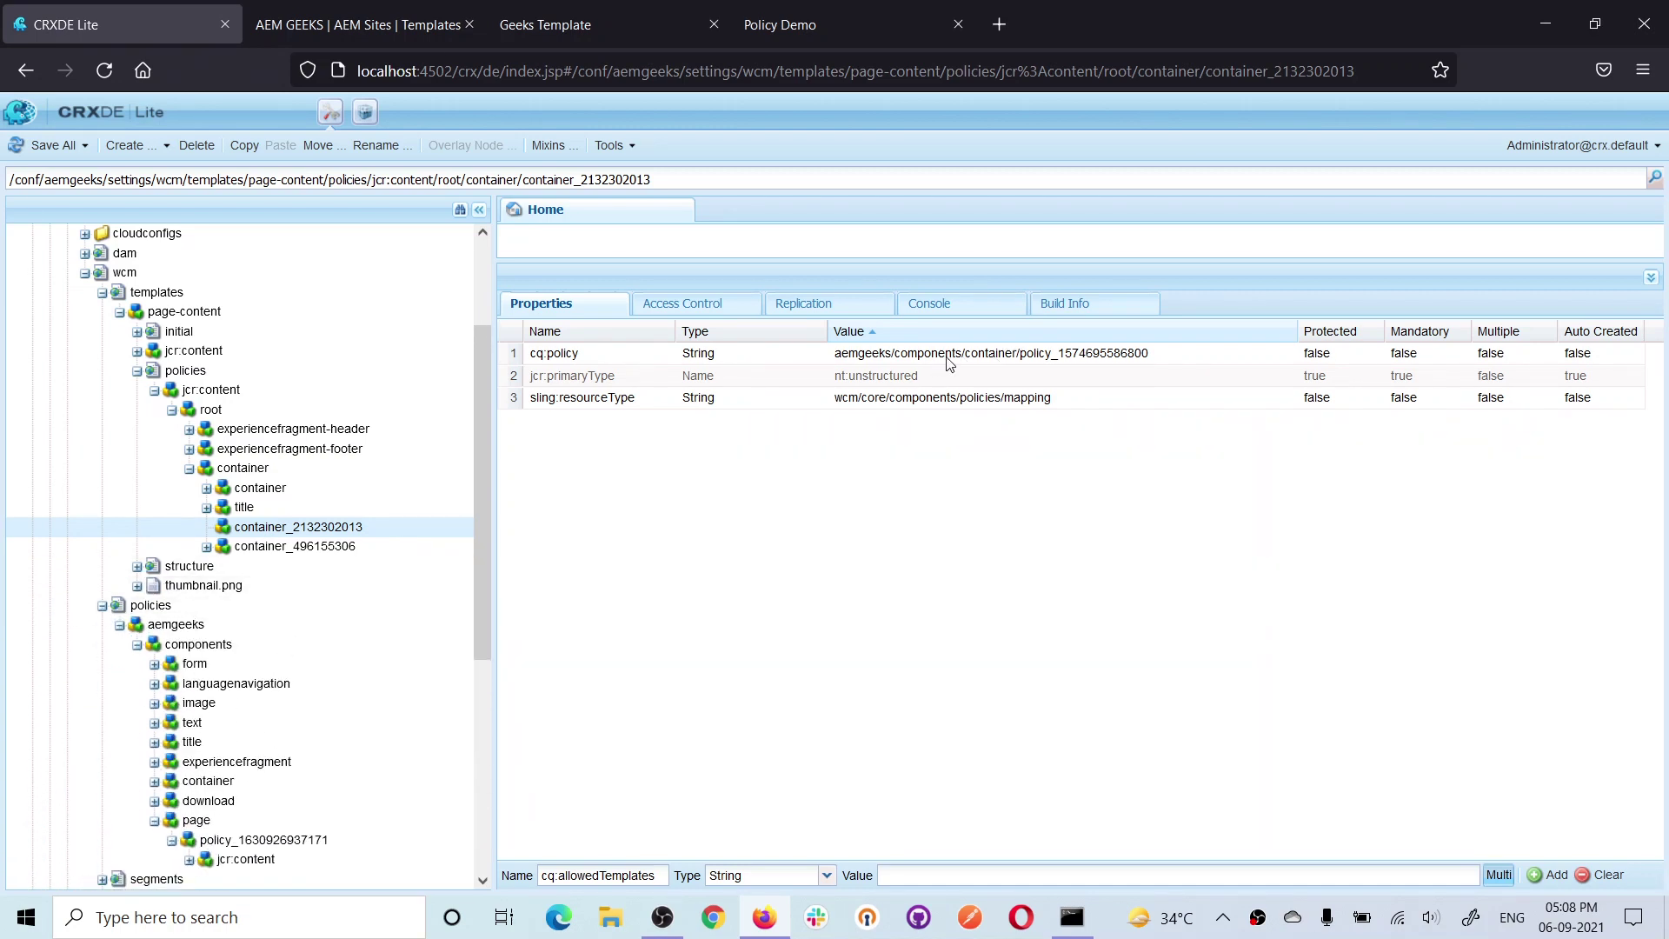
scroll(131, 608, down, 3)
click(154, 539)
click(191, 501)
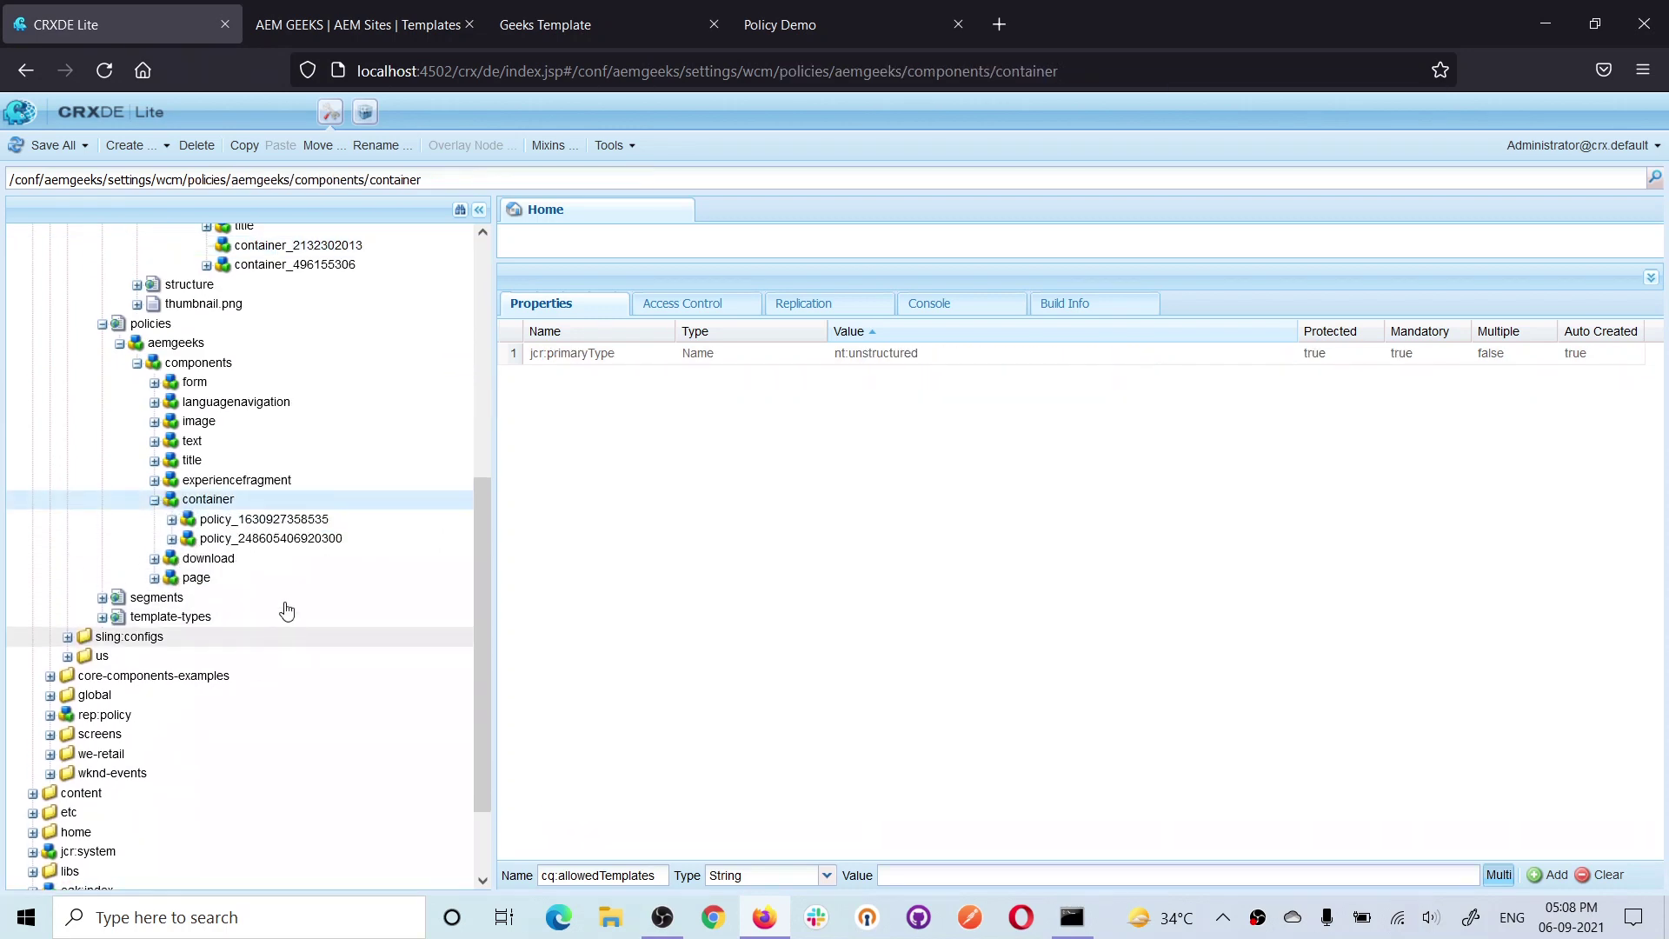
click(275, 519)
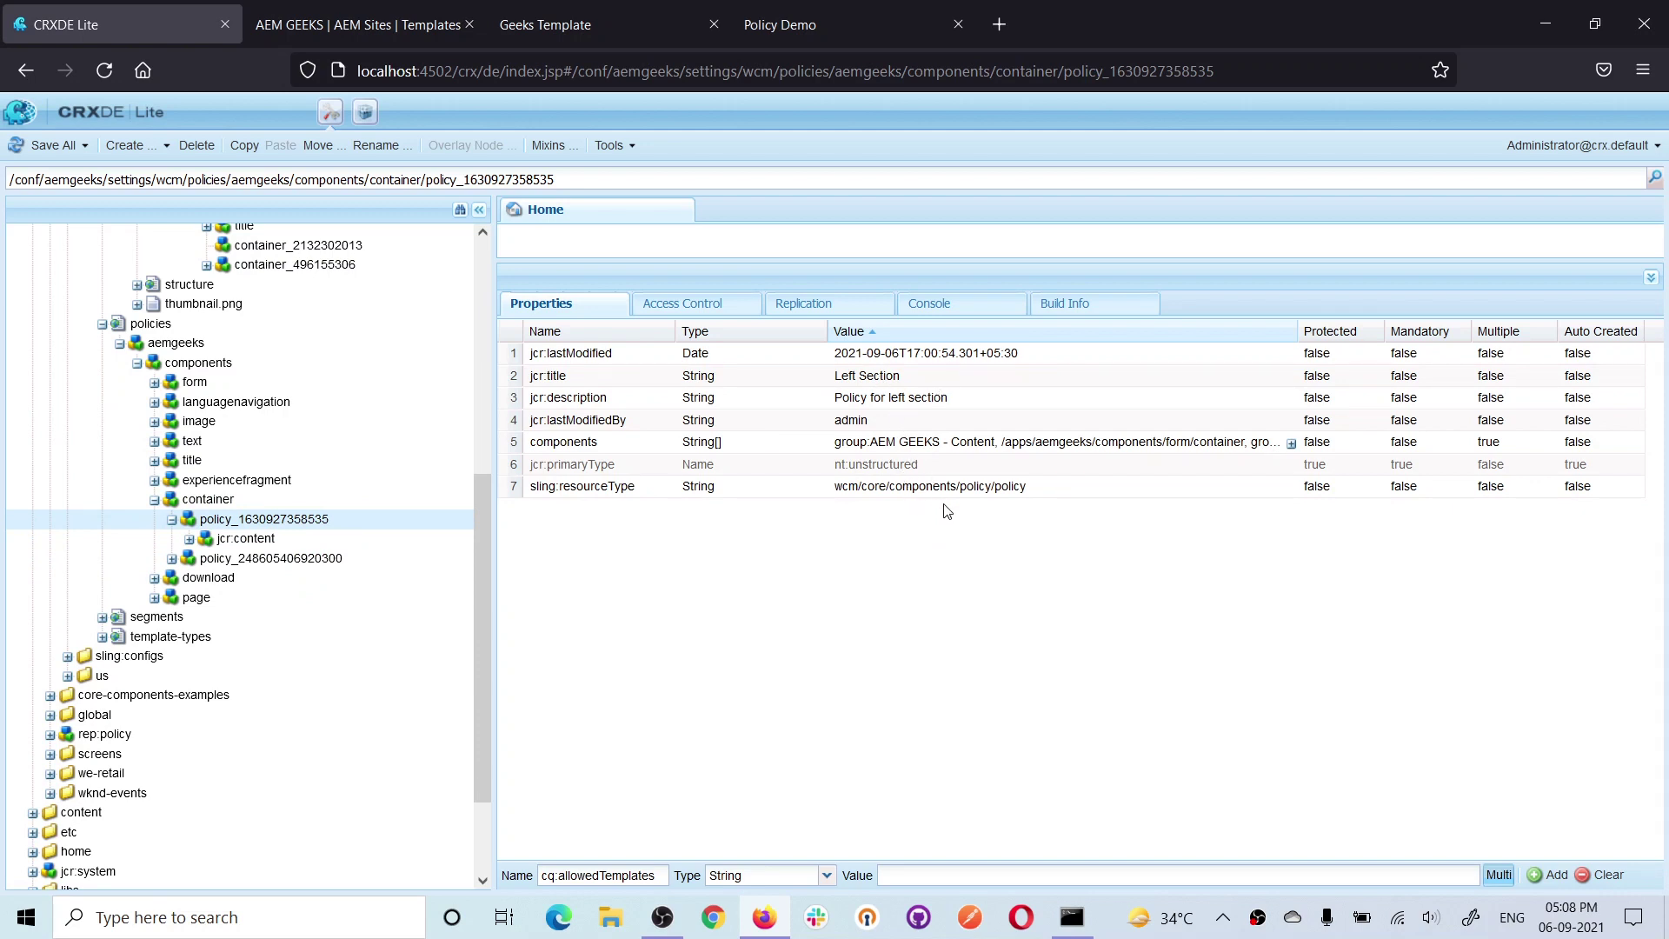
scroll(291, 536, up, 2)
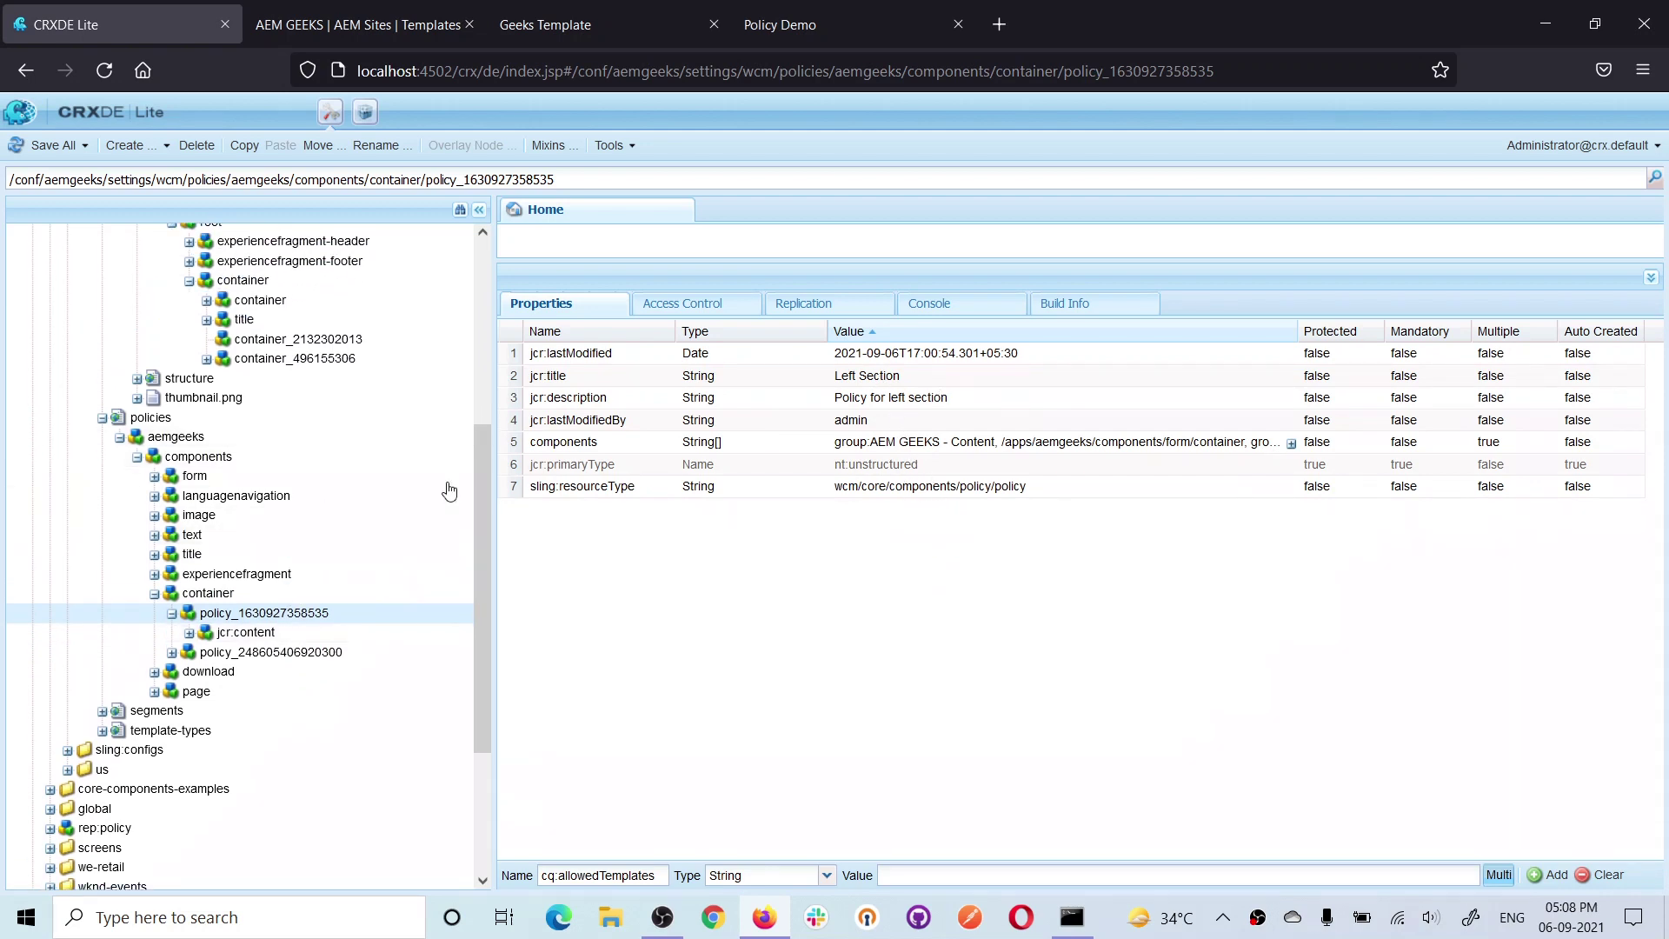
scroll(327, 477, up, 2)
click(283, 438)
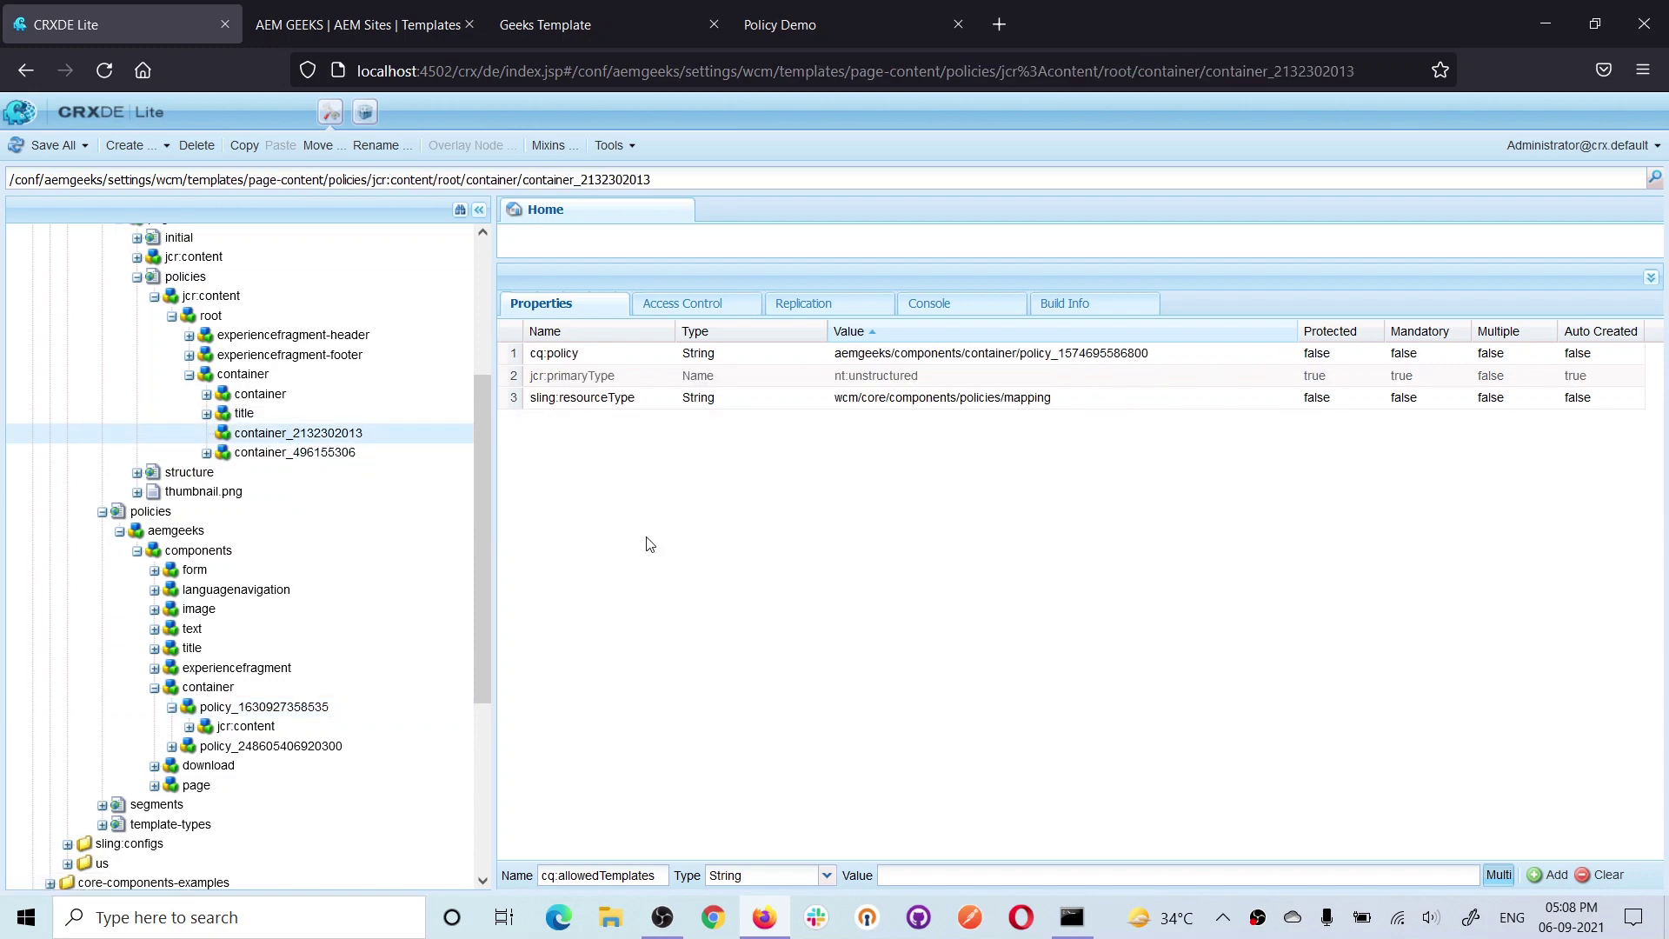
click(293, 453)
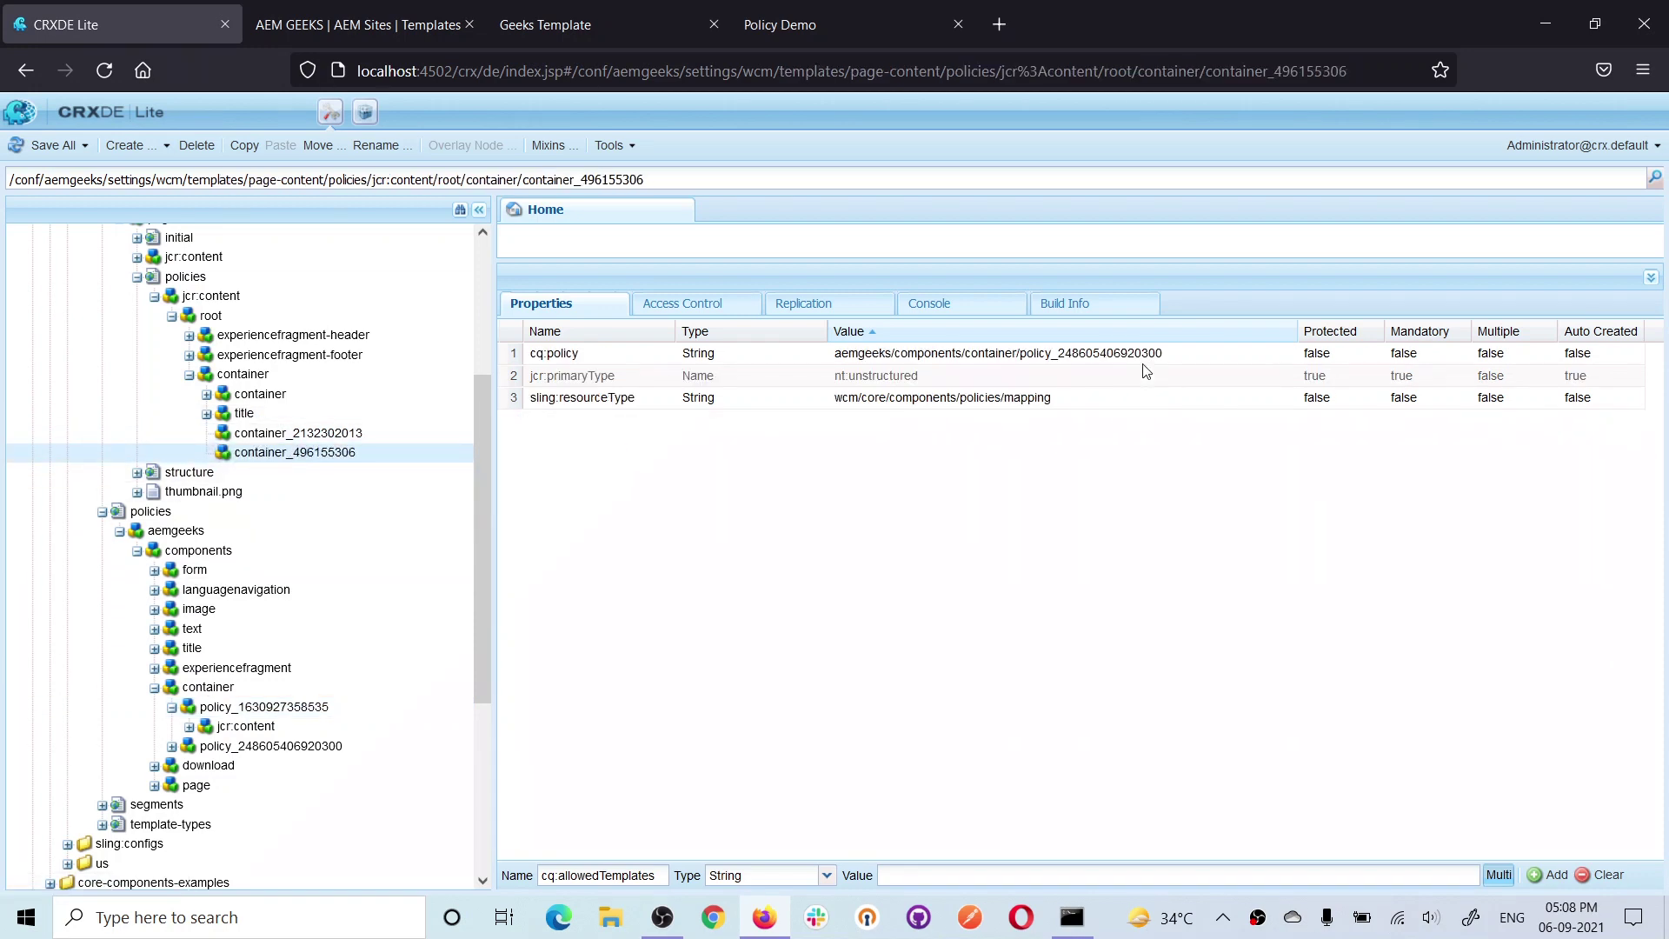
click(292, 708)
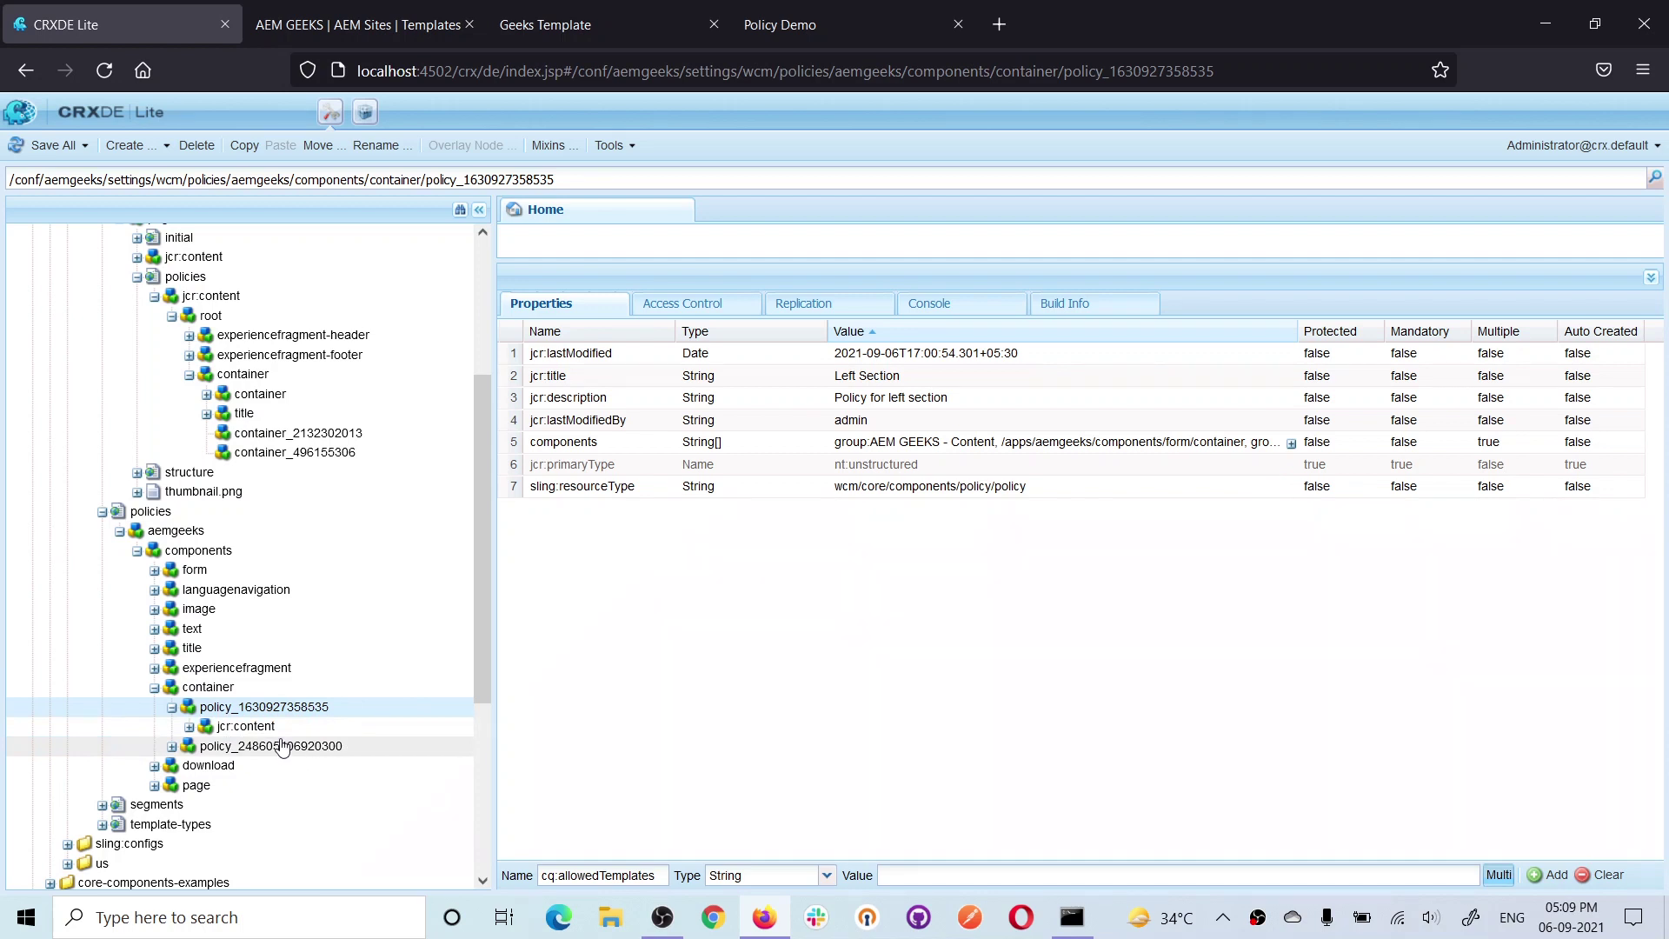
click(1291, 445)
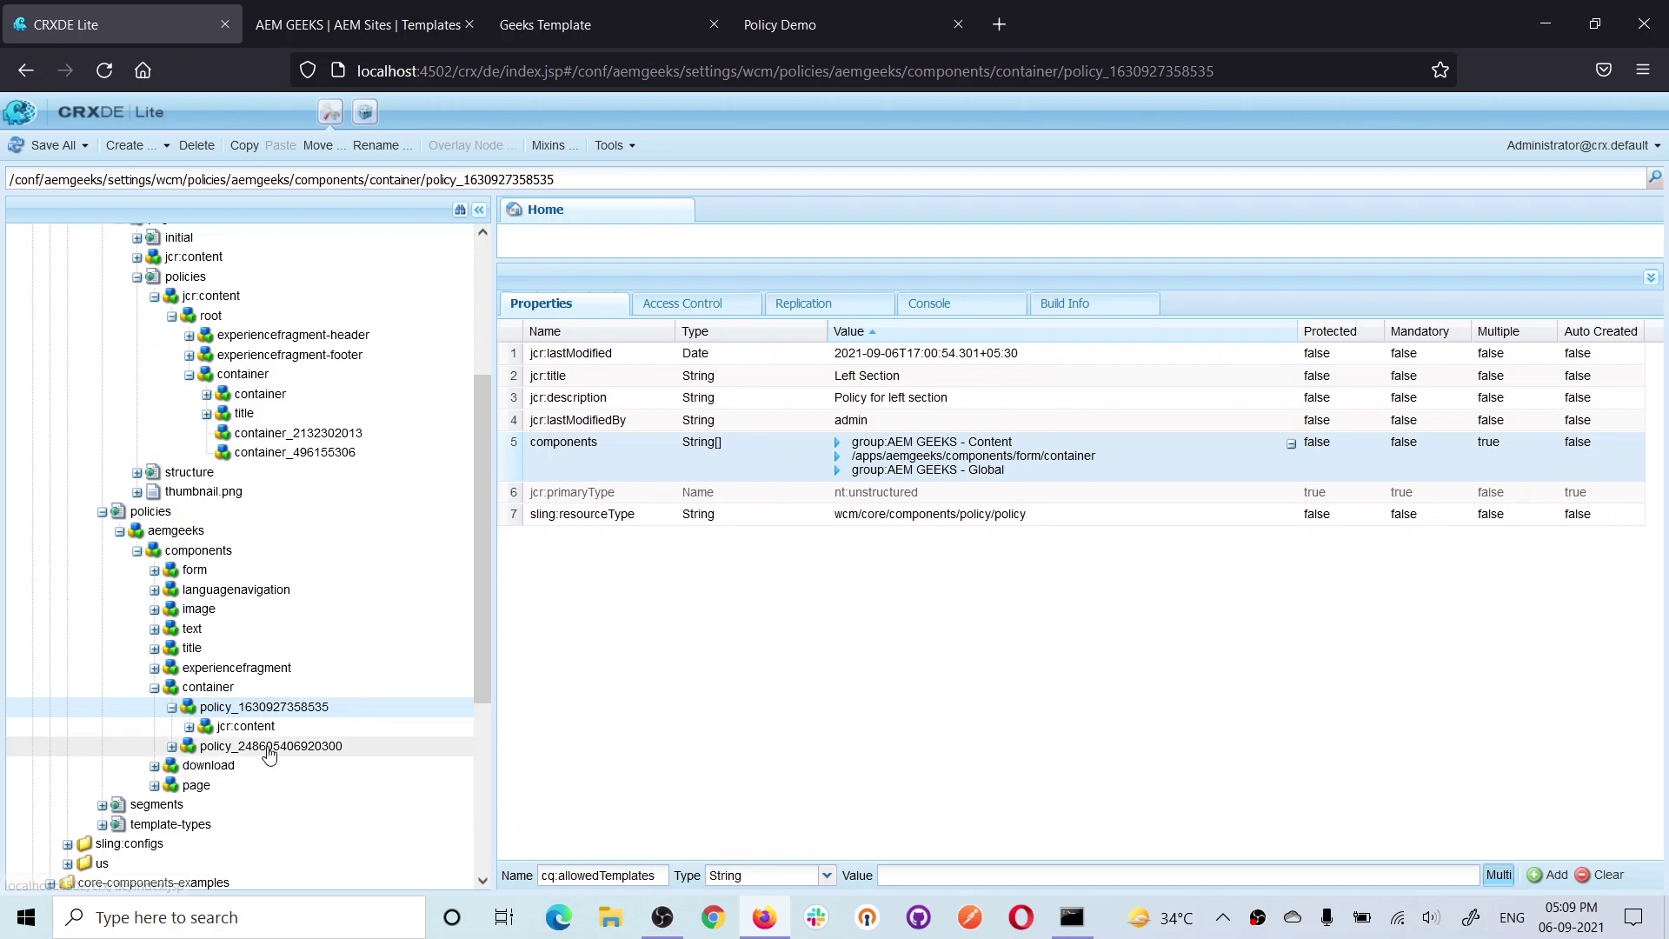
click(269, 456)
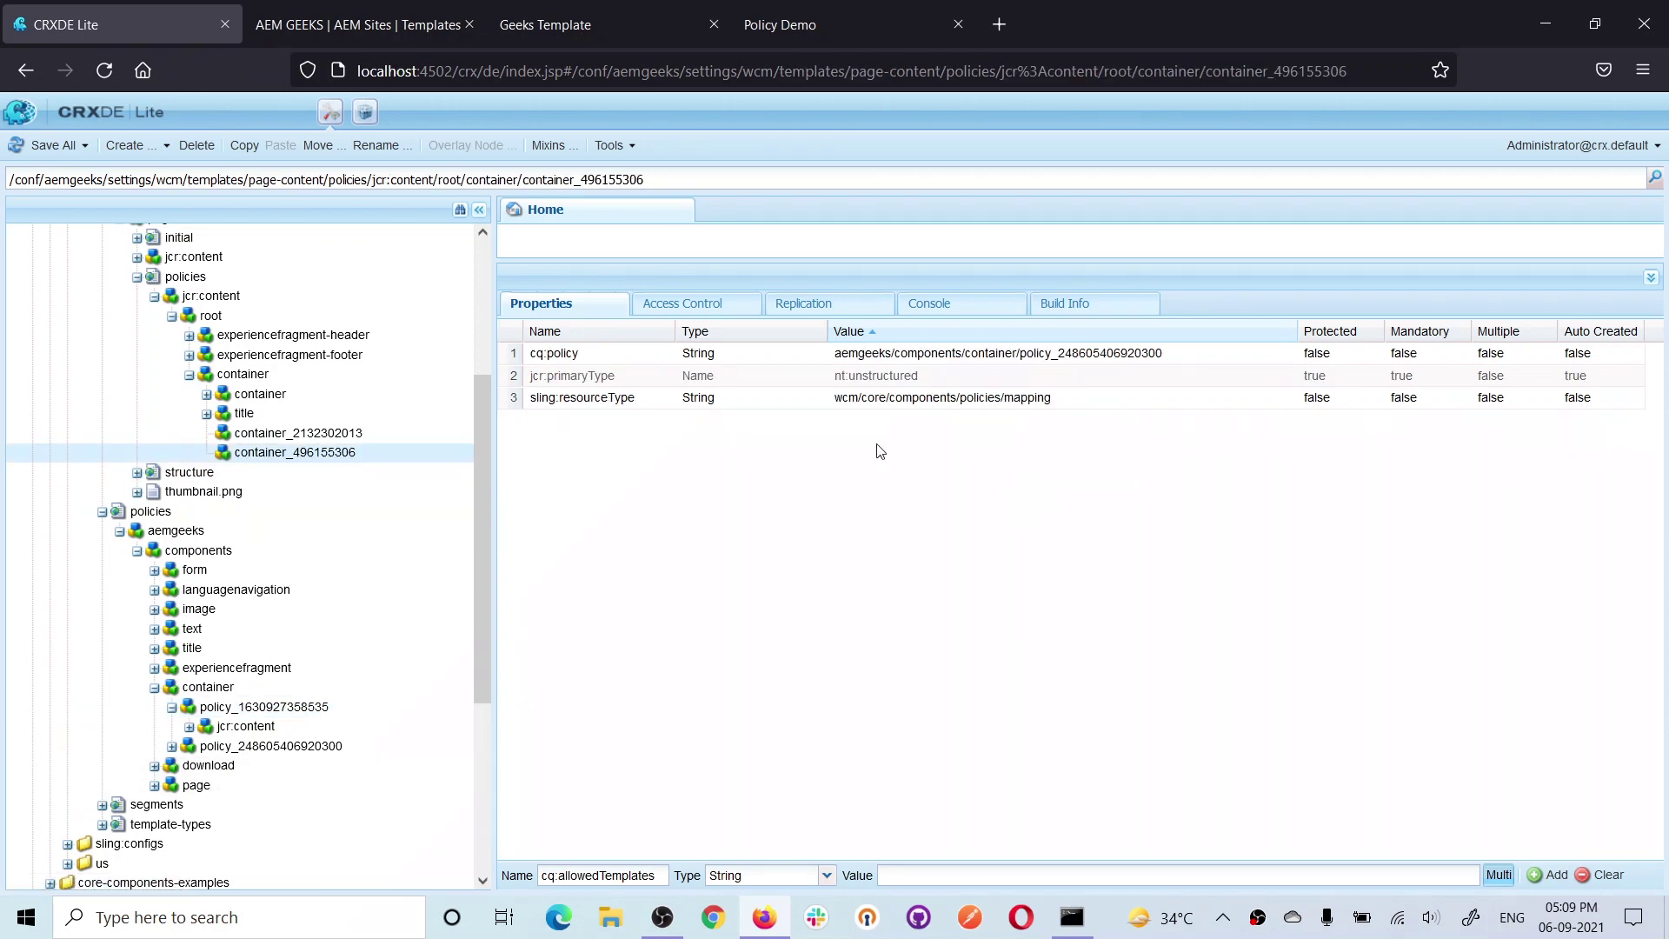
click(235, 747)
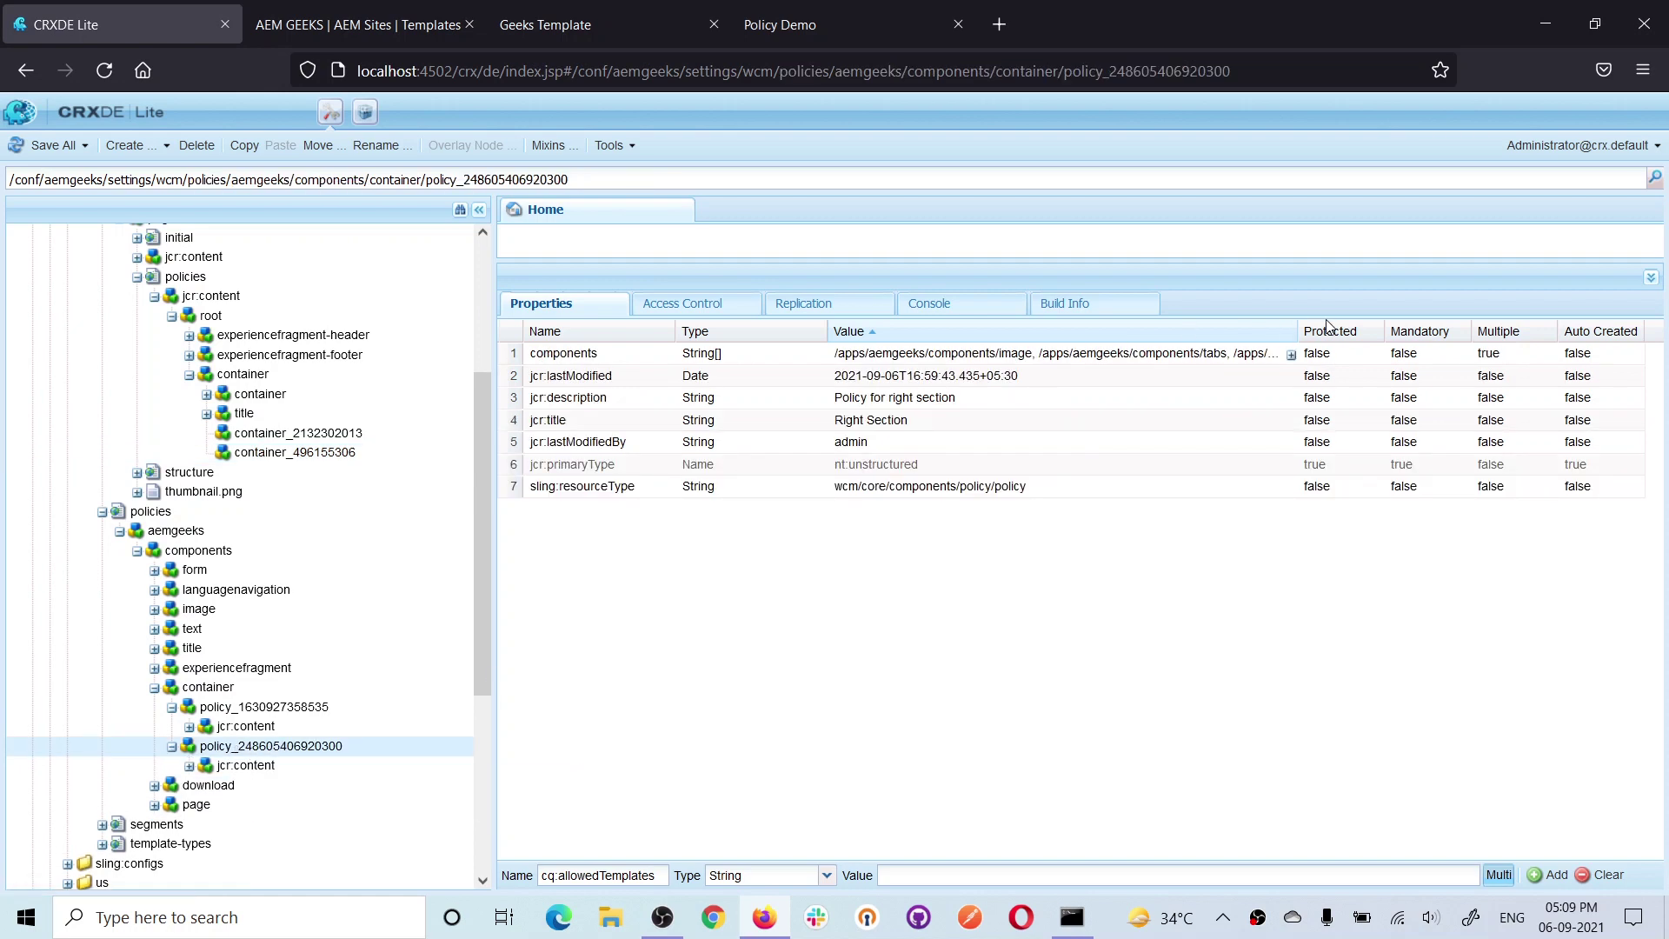
click(1292, 356)
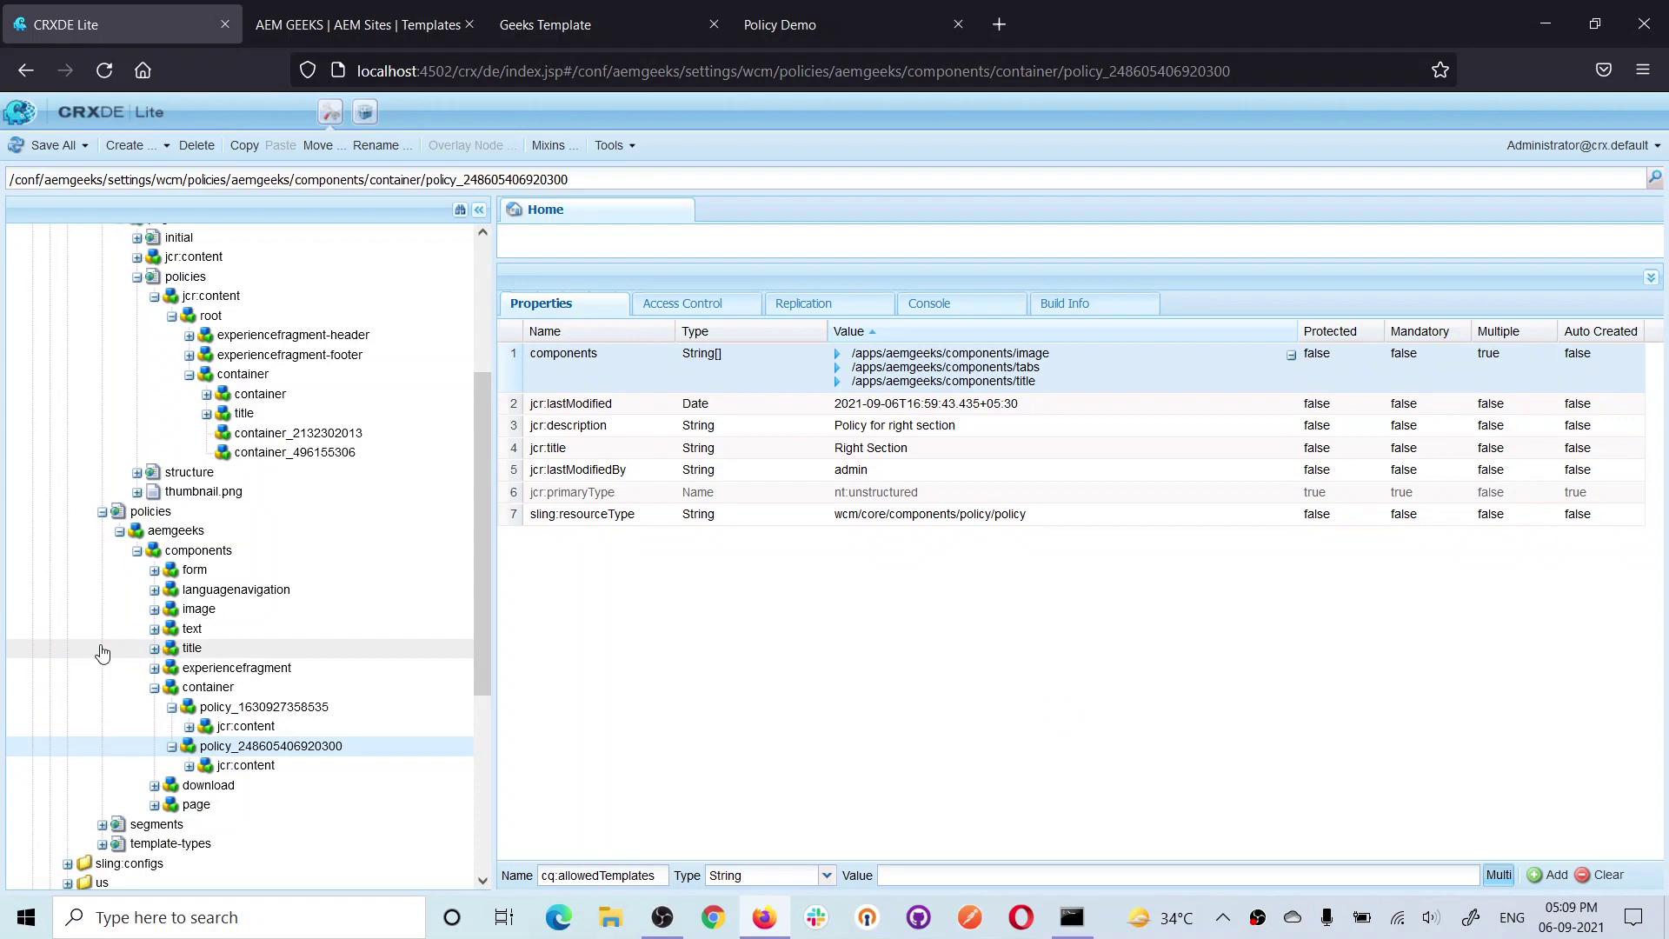
Review the wcm/policies node and the page-content template's jcr:content, collapsing the policies and templates branches.
scroll(122, 626, up, 4)
click(136, 466)
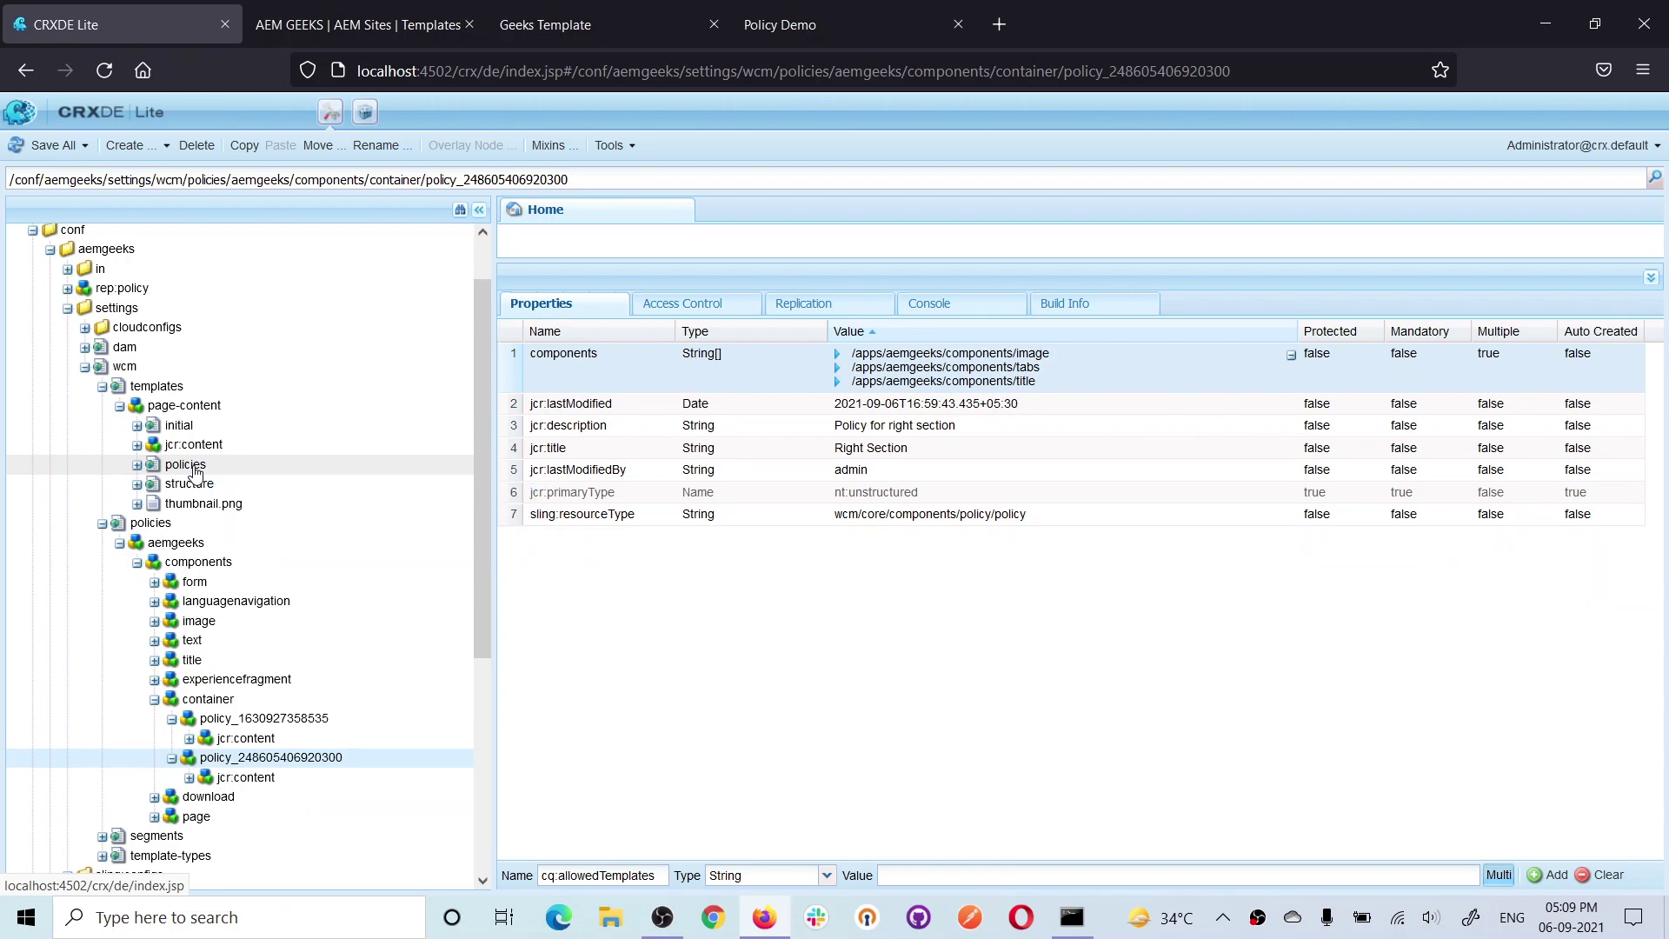
click(102, 523)
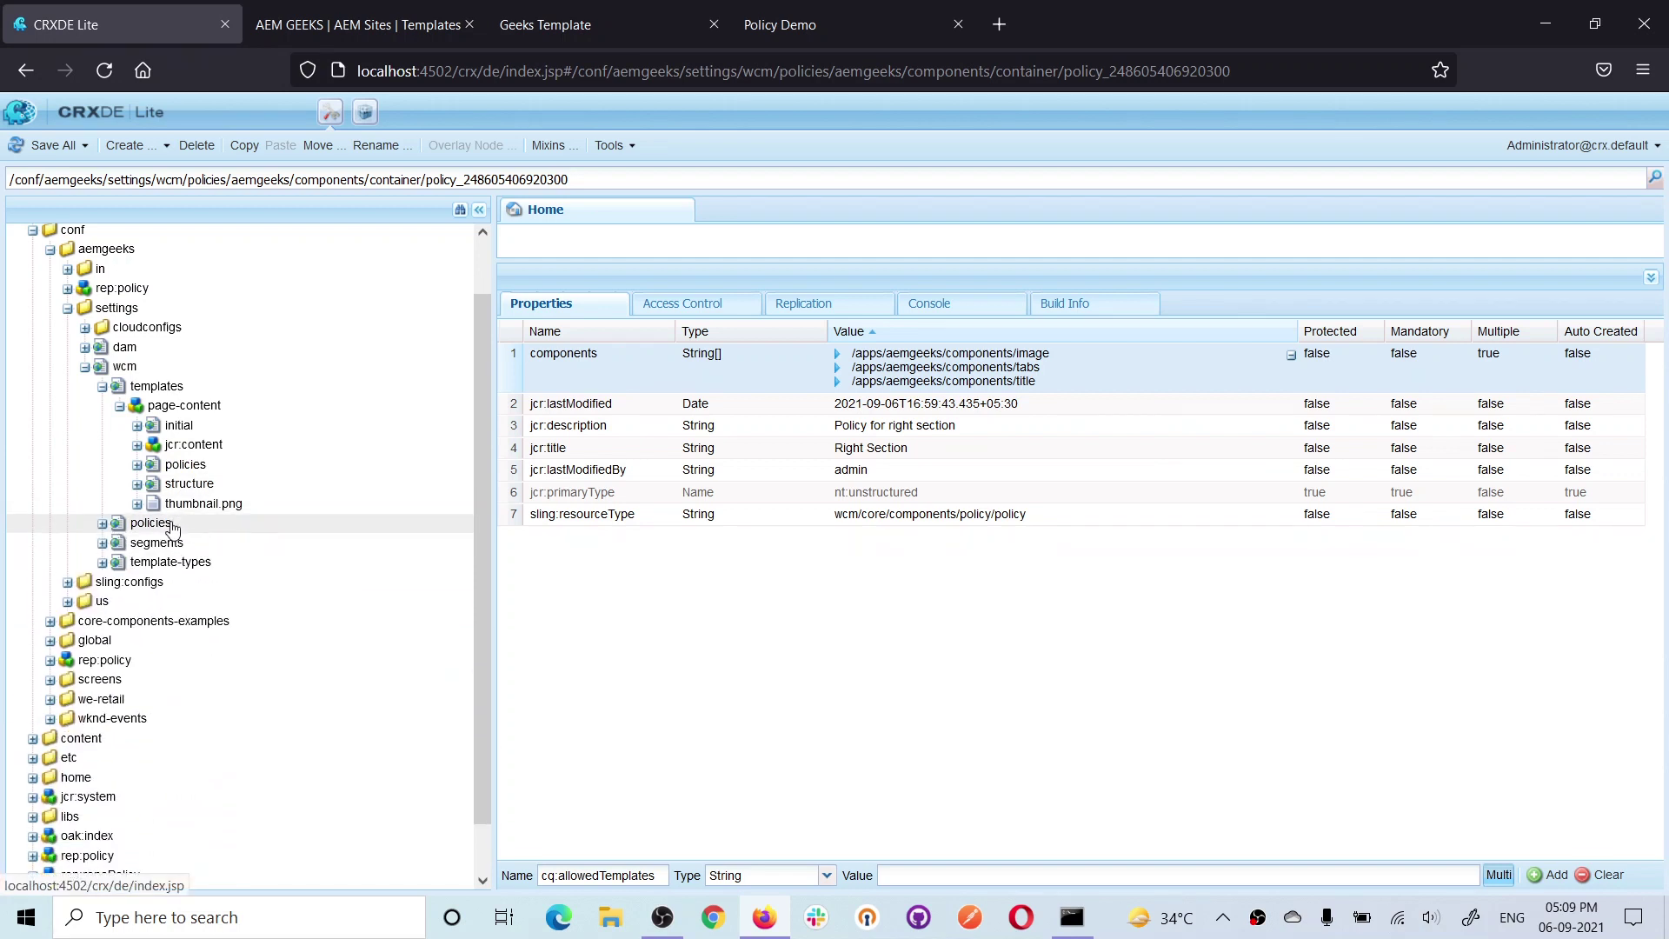
click(173, 525)
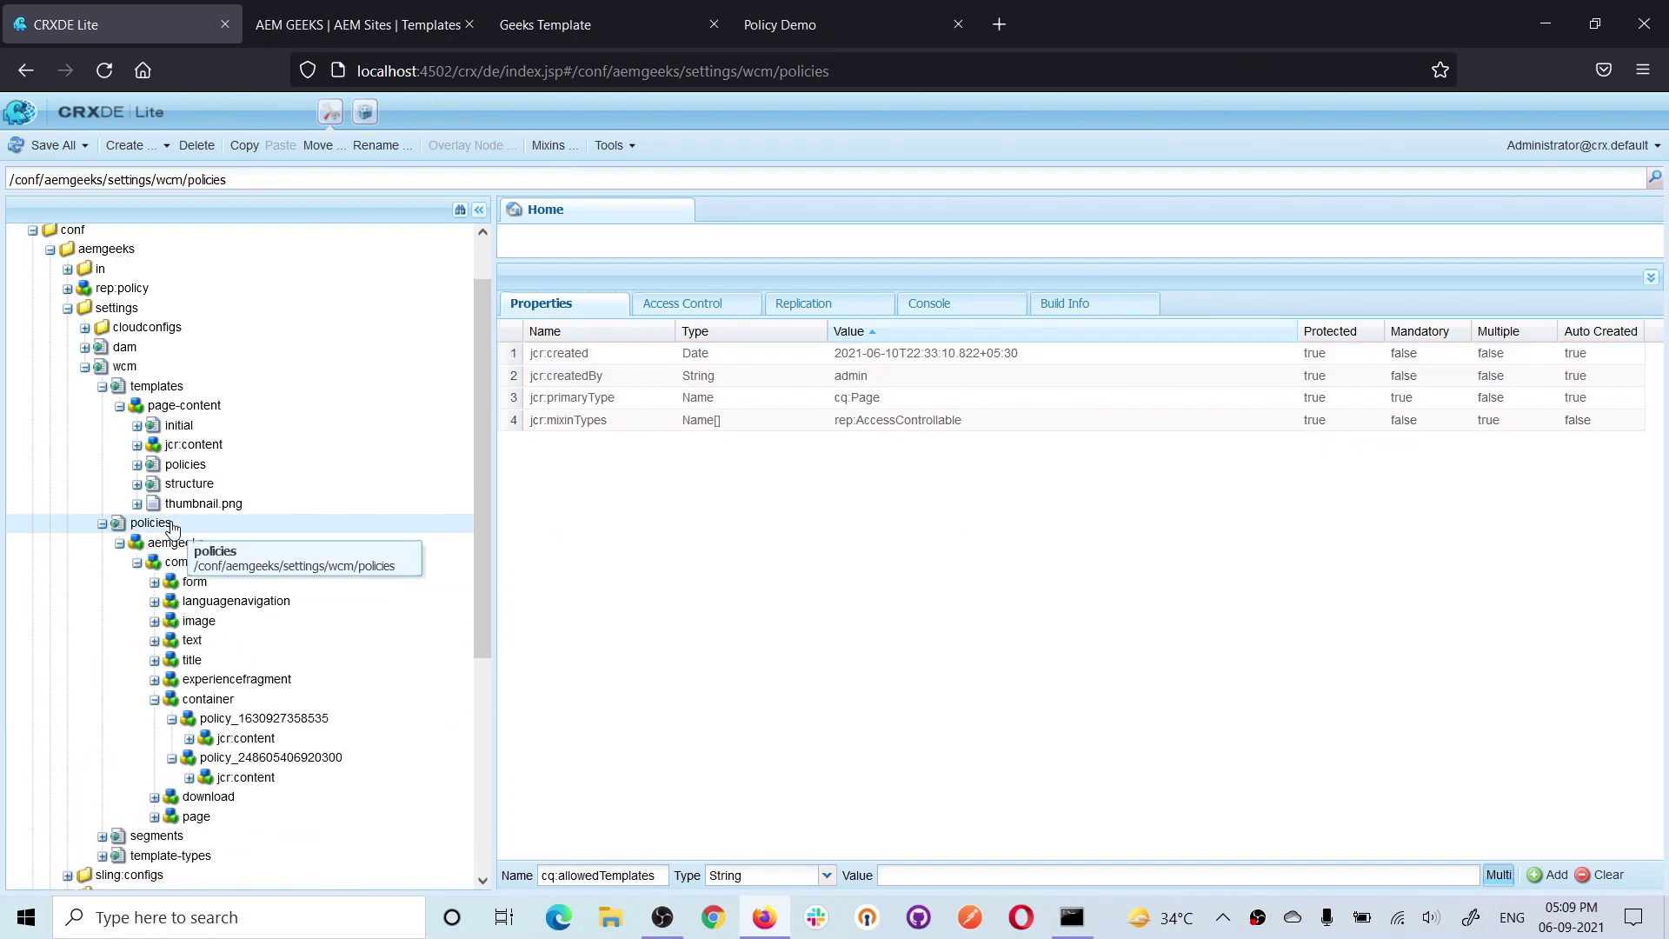
click(183, 447)
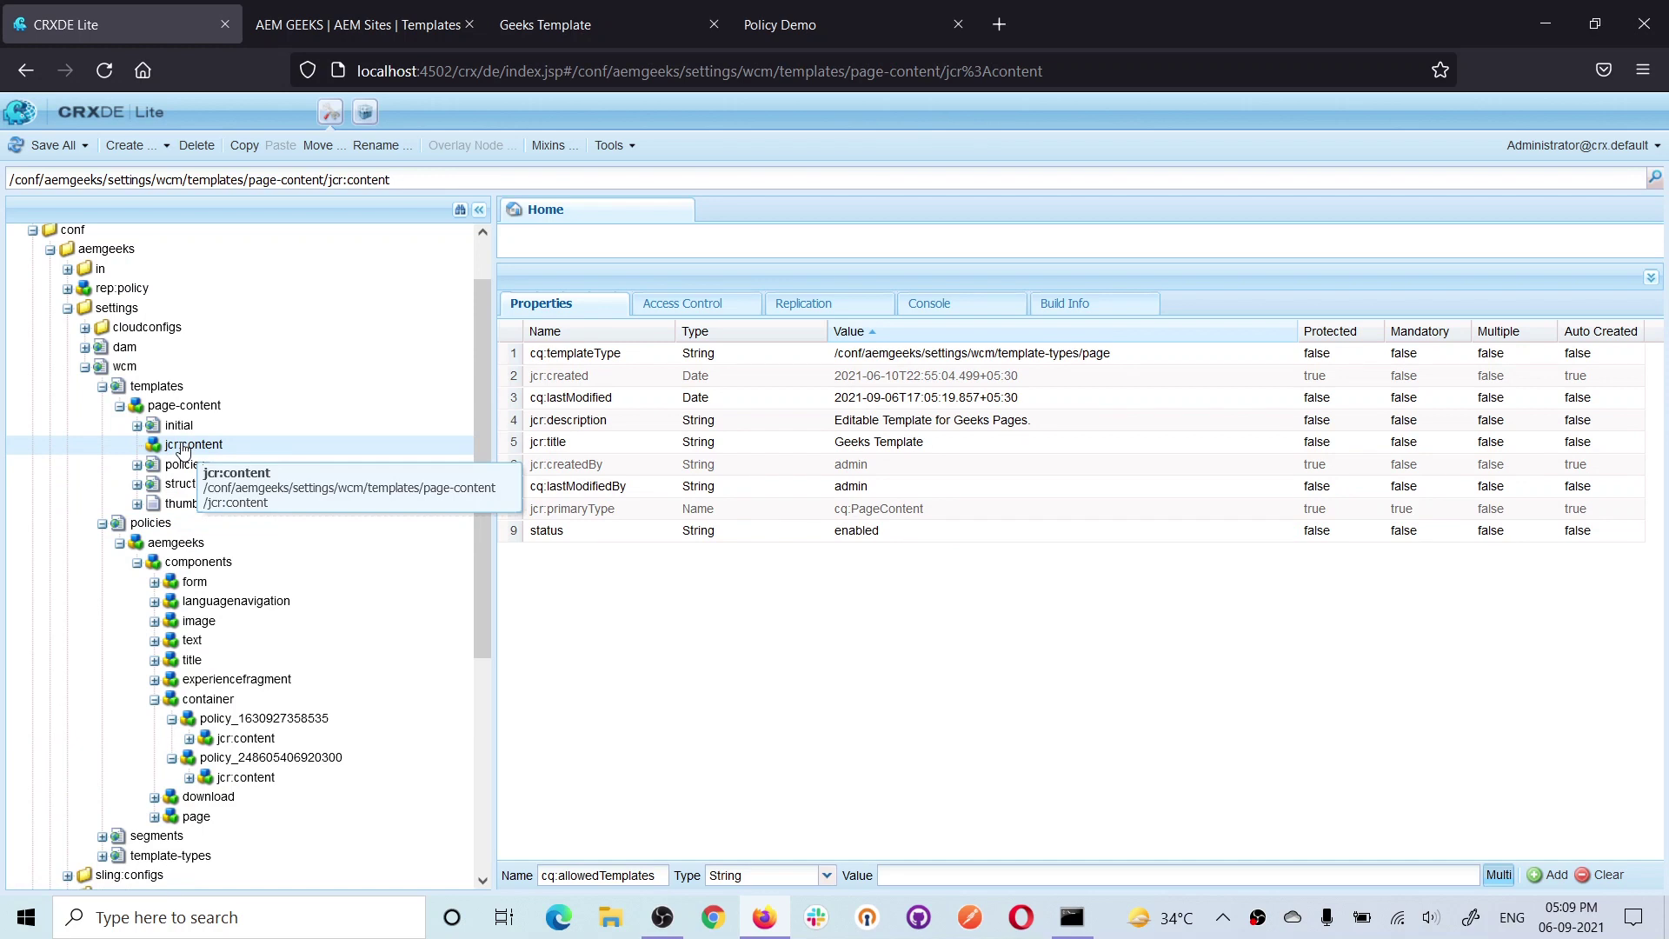
click(154, 700)
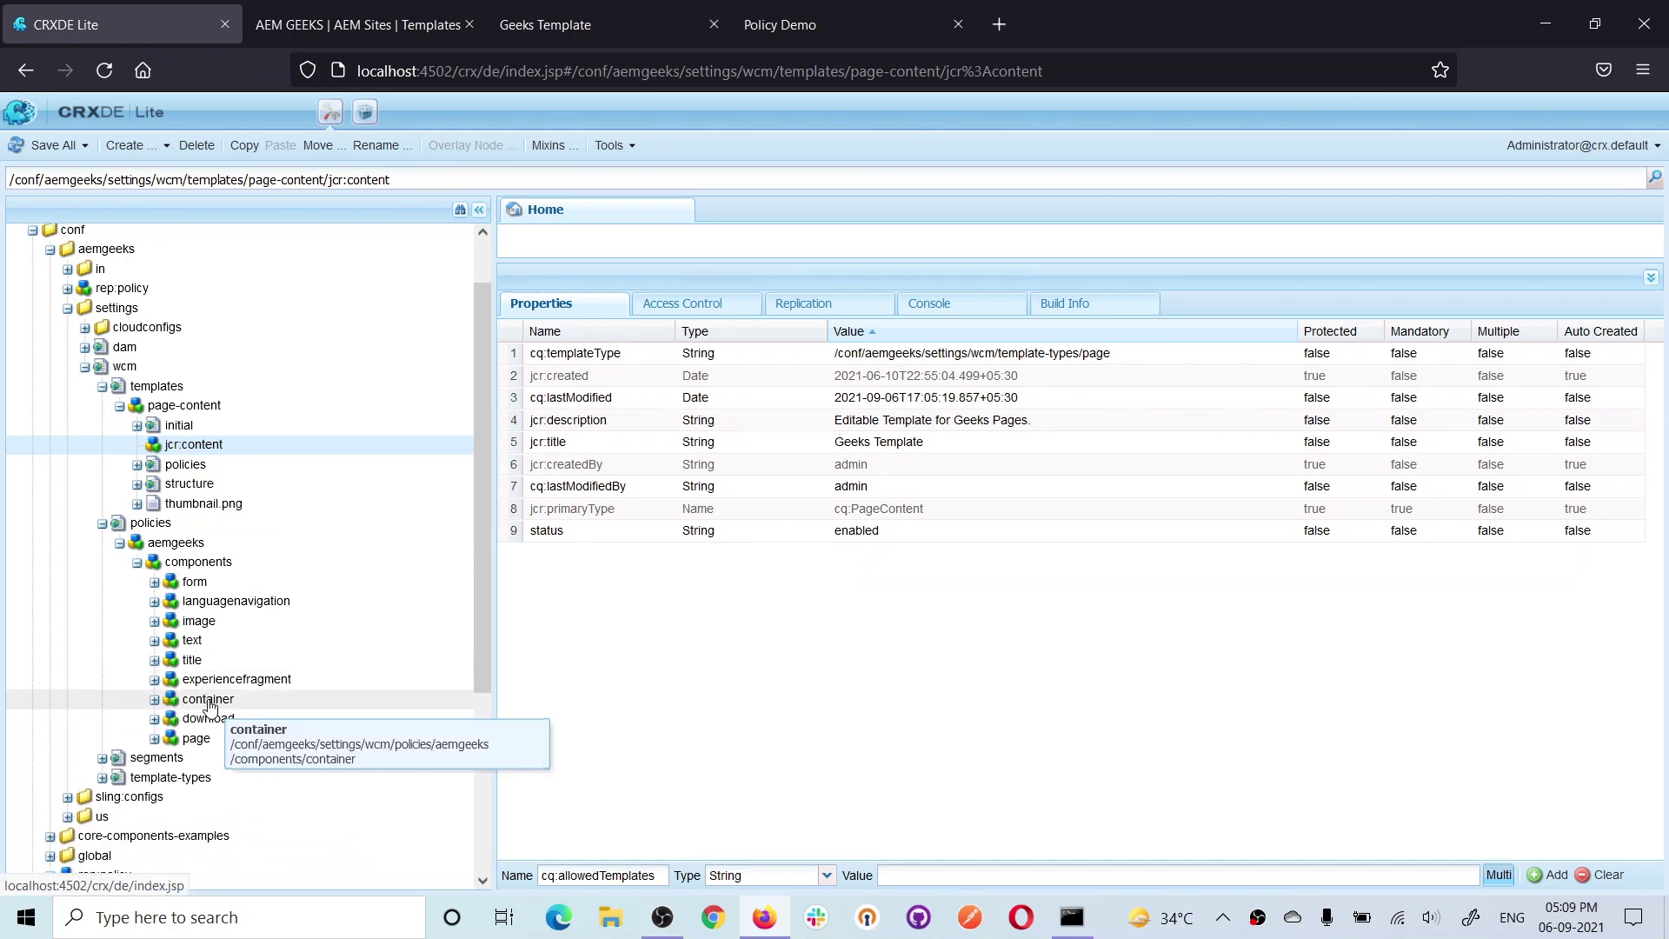
click(102, 522)
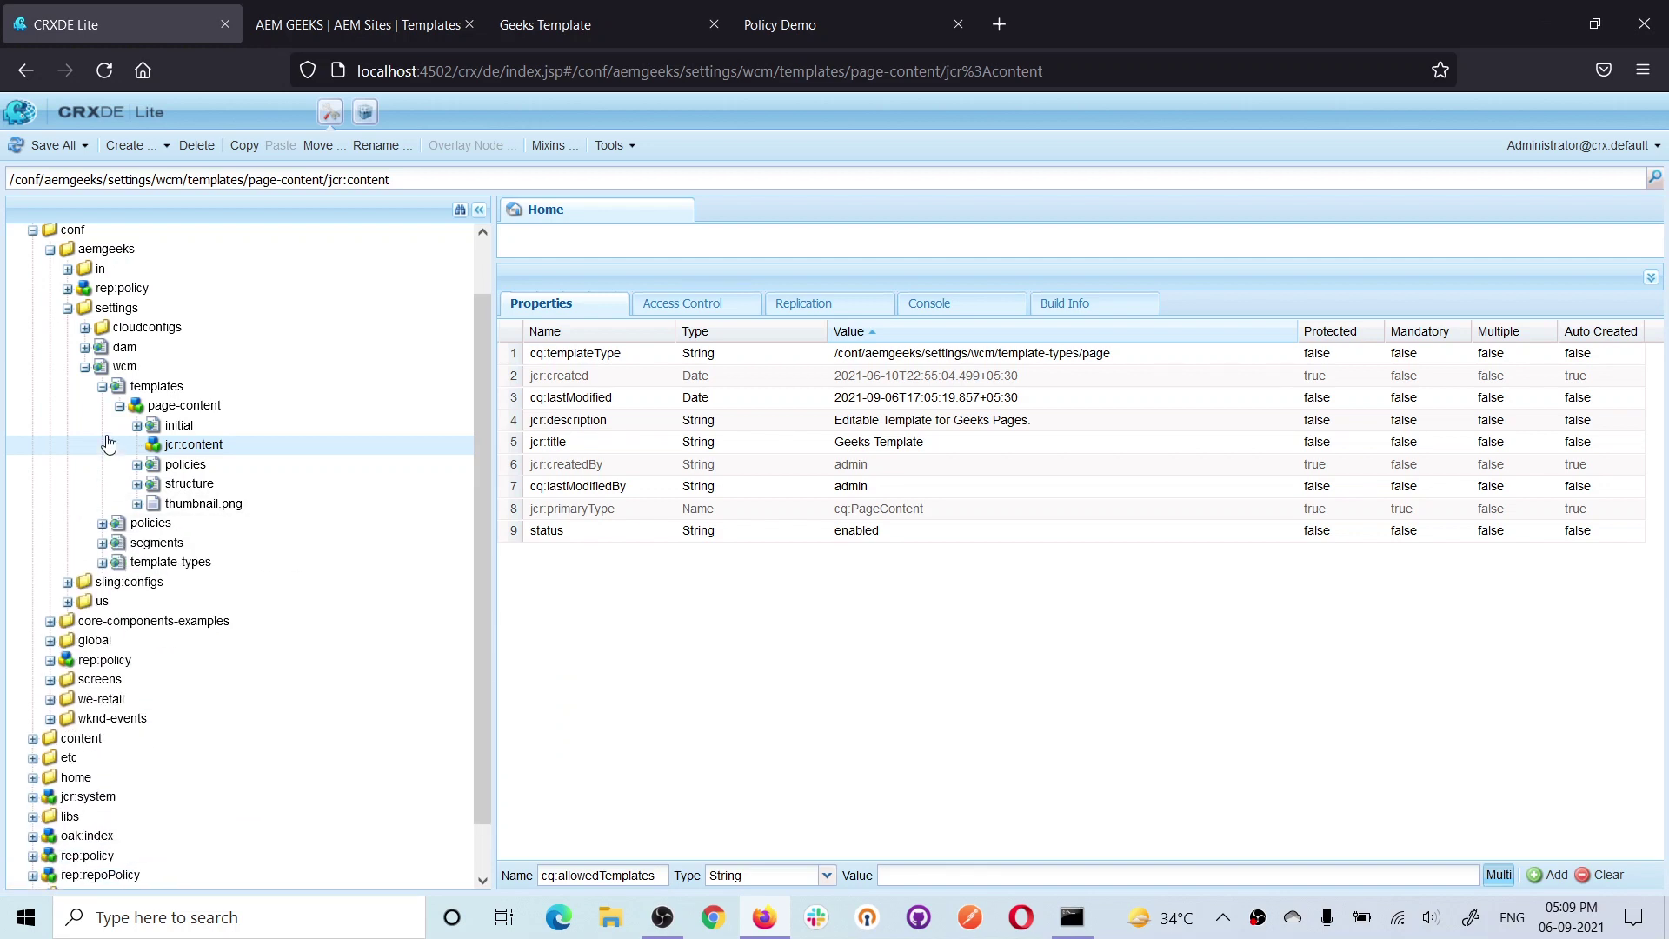
click(119, 406)
click(101, 448)
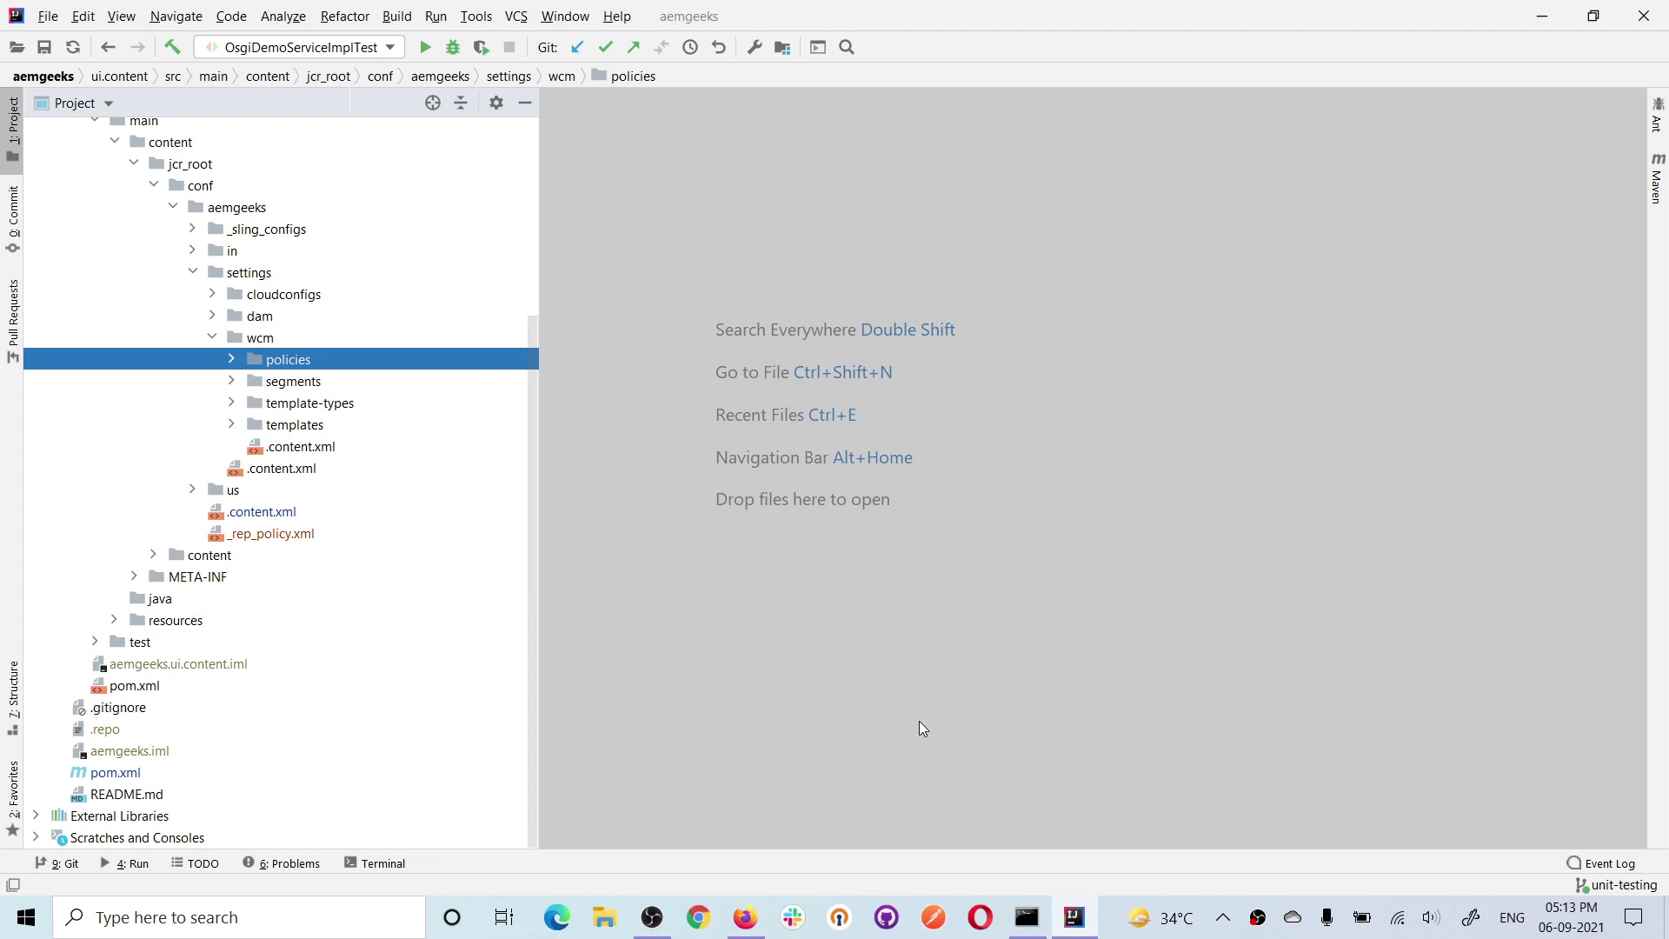
Switch to CRXDE Lite in Firefox and expand the page-content template's policies down to its container mappings.
click(745, 917)
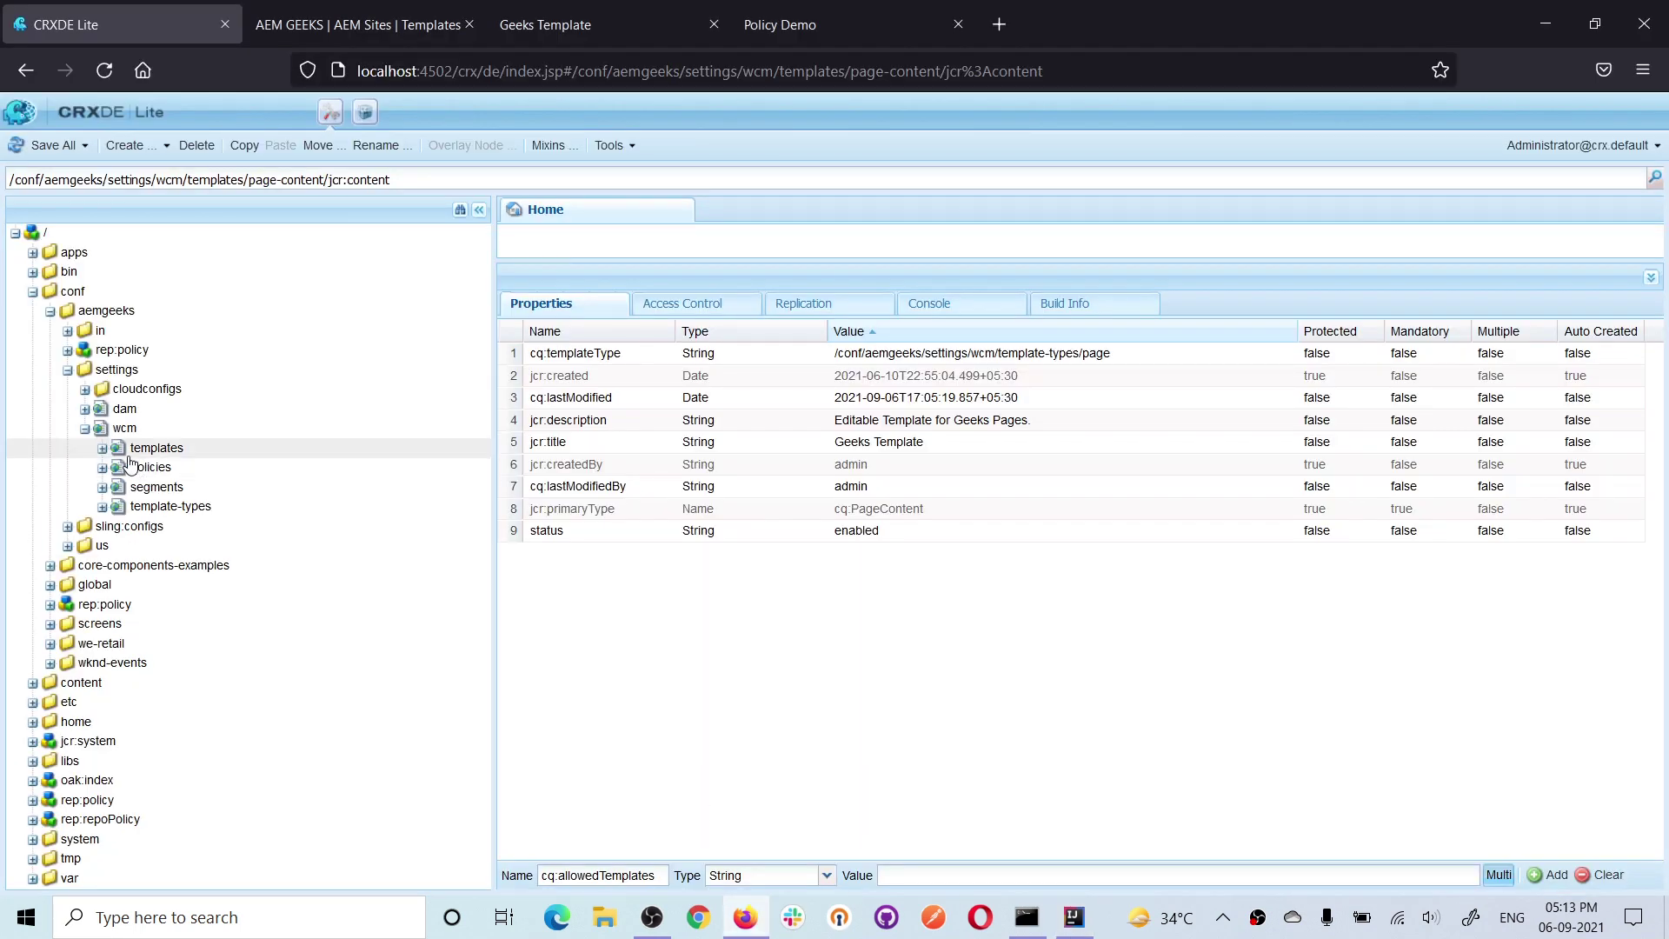
click(102, 448)
click(102, 448)
click(119, 468)
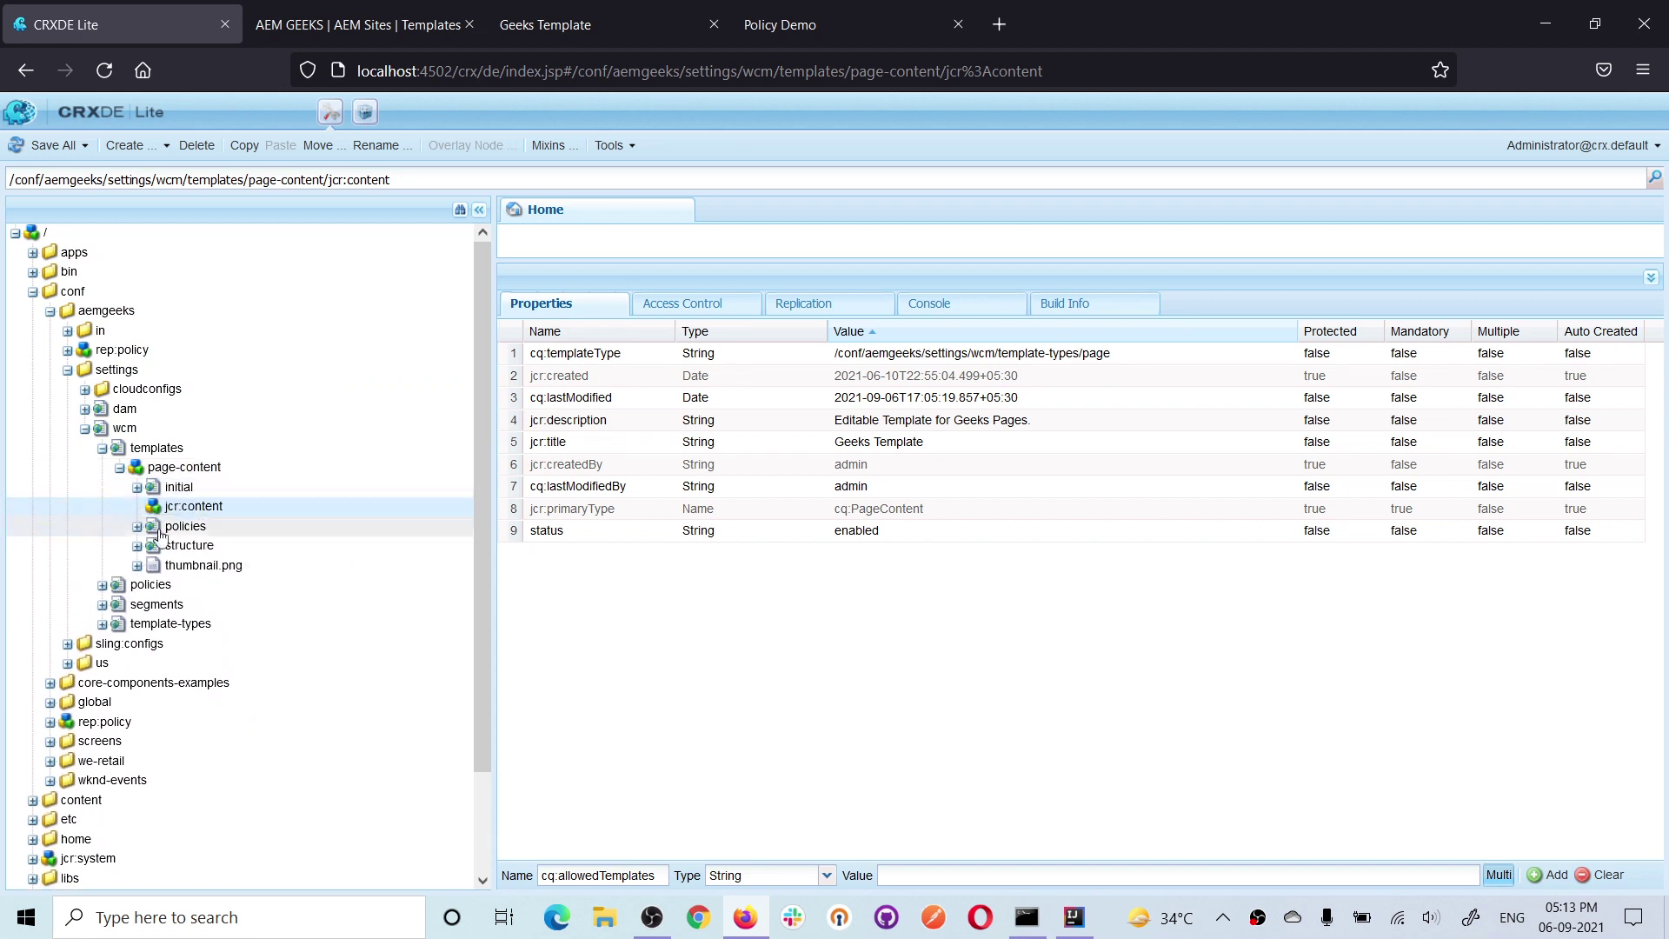
click(137, 527)
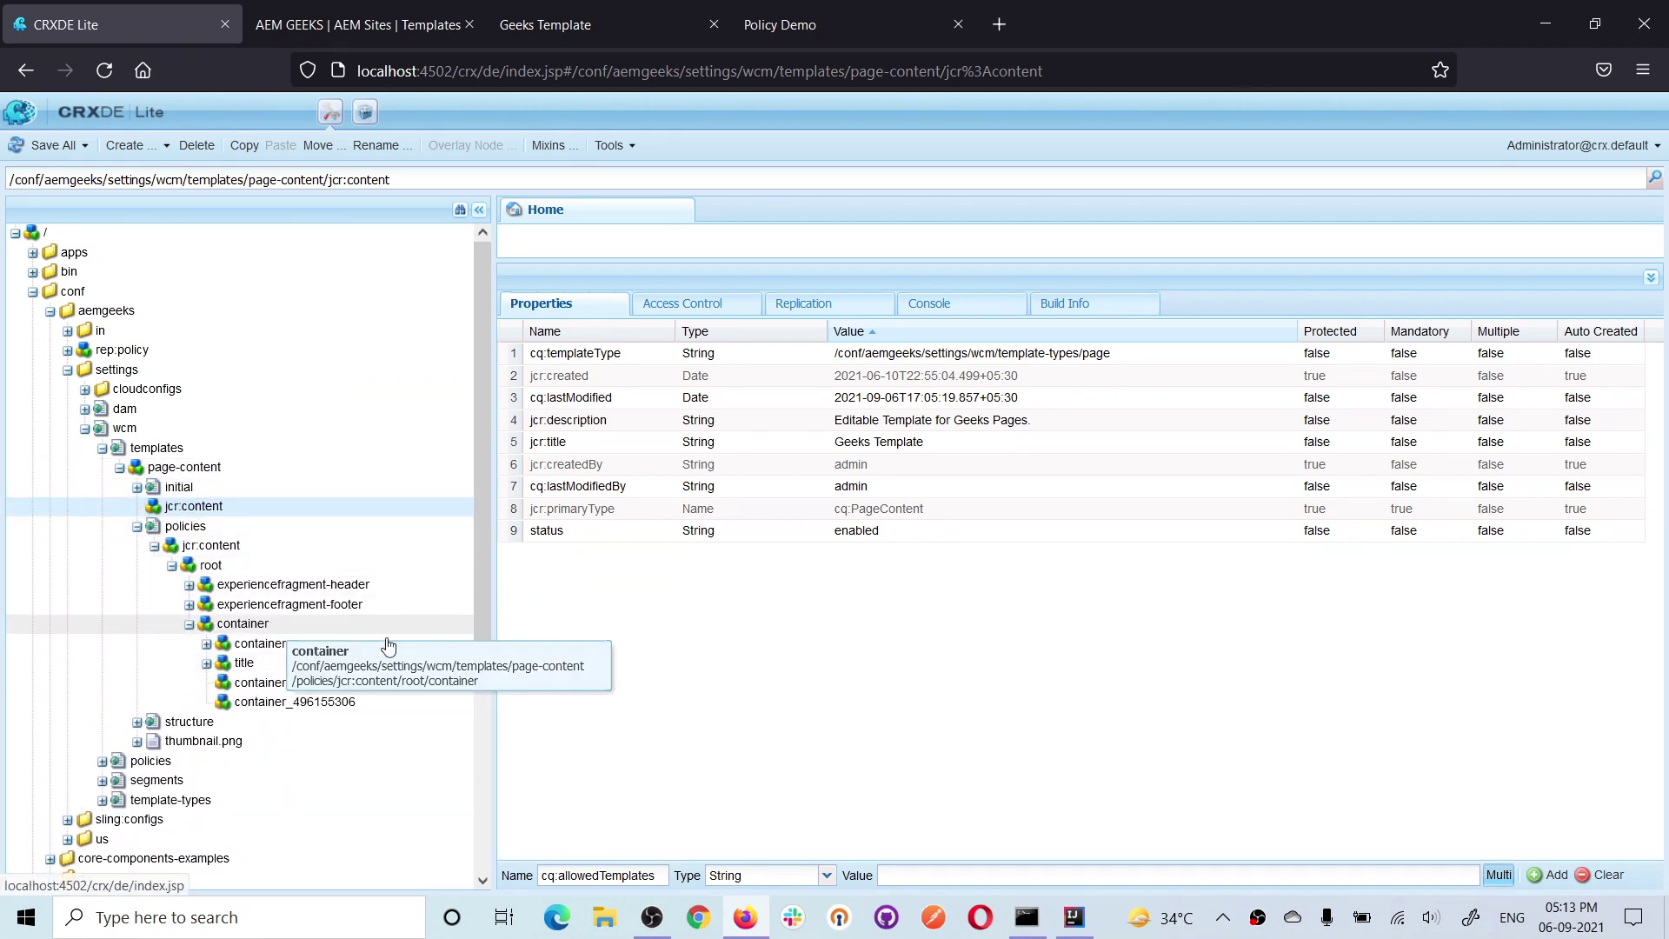
Switch to IntelliJ IDEA and open the .content.xml file in wcm/templates/page-content/policies.
click(1074, 917)
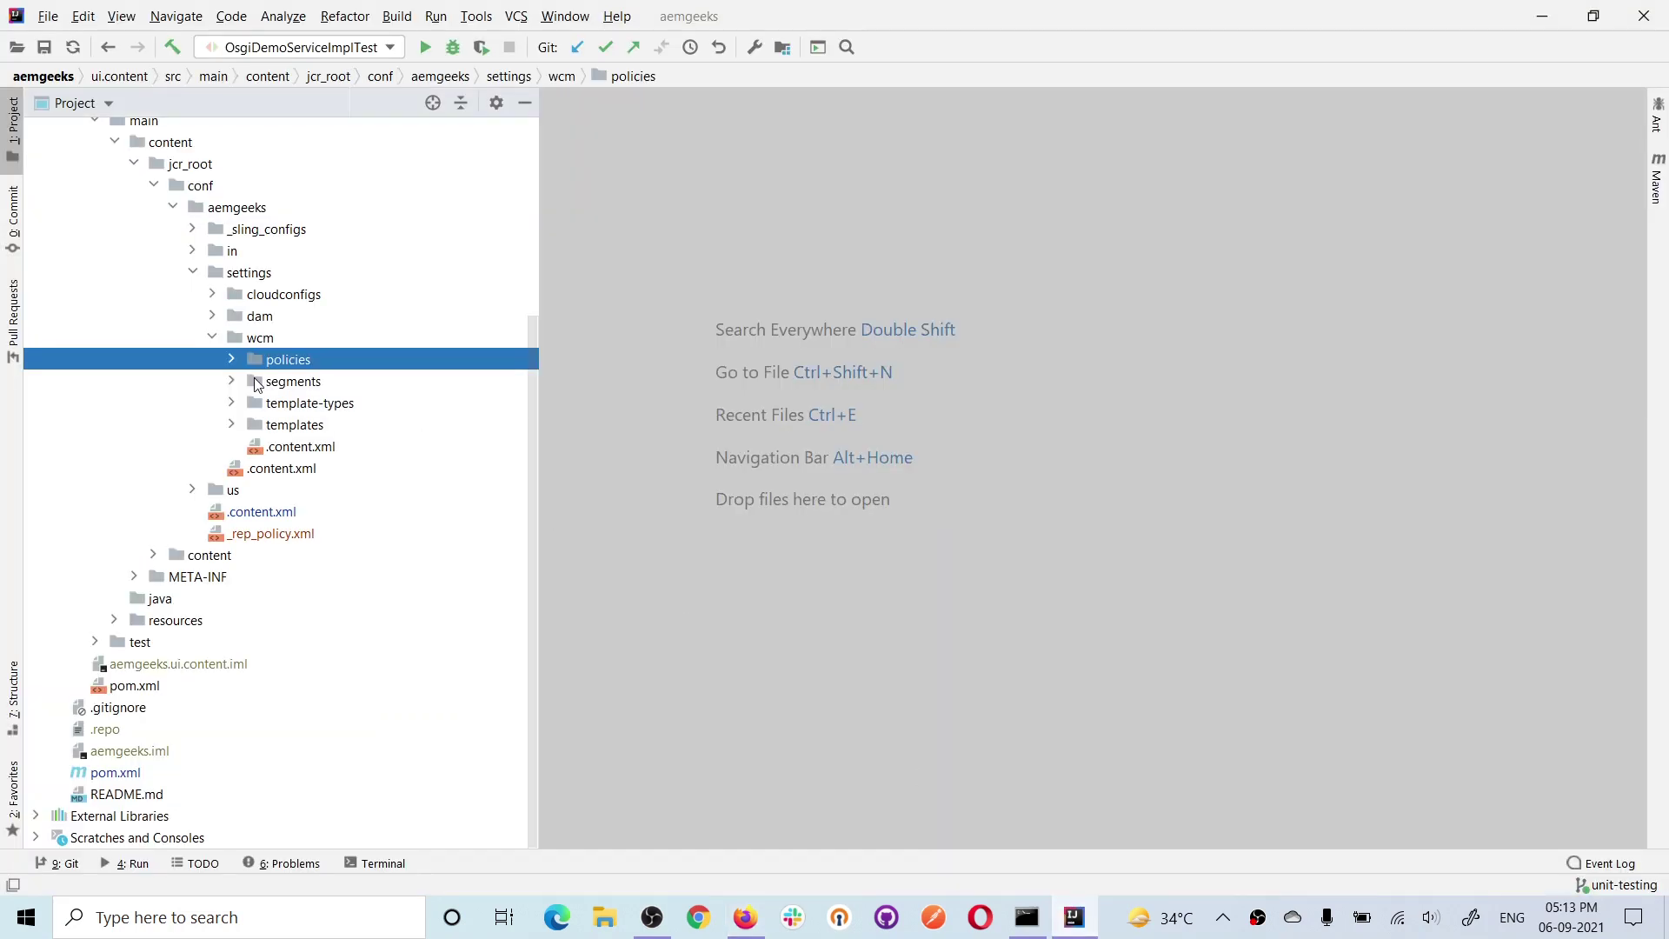
click(230, 425)
click(252, 446)
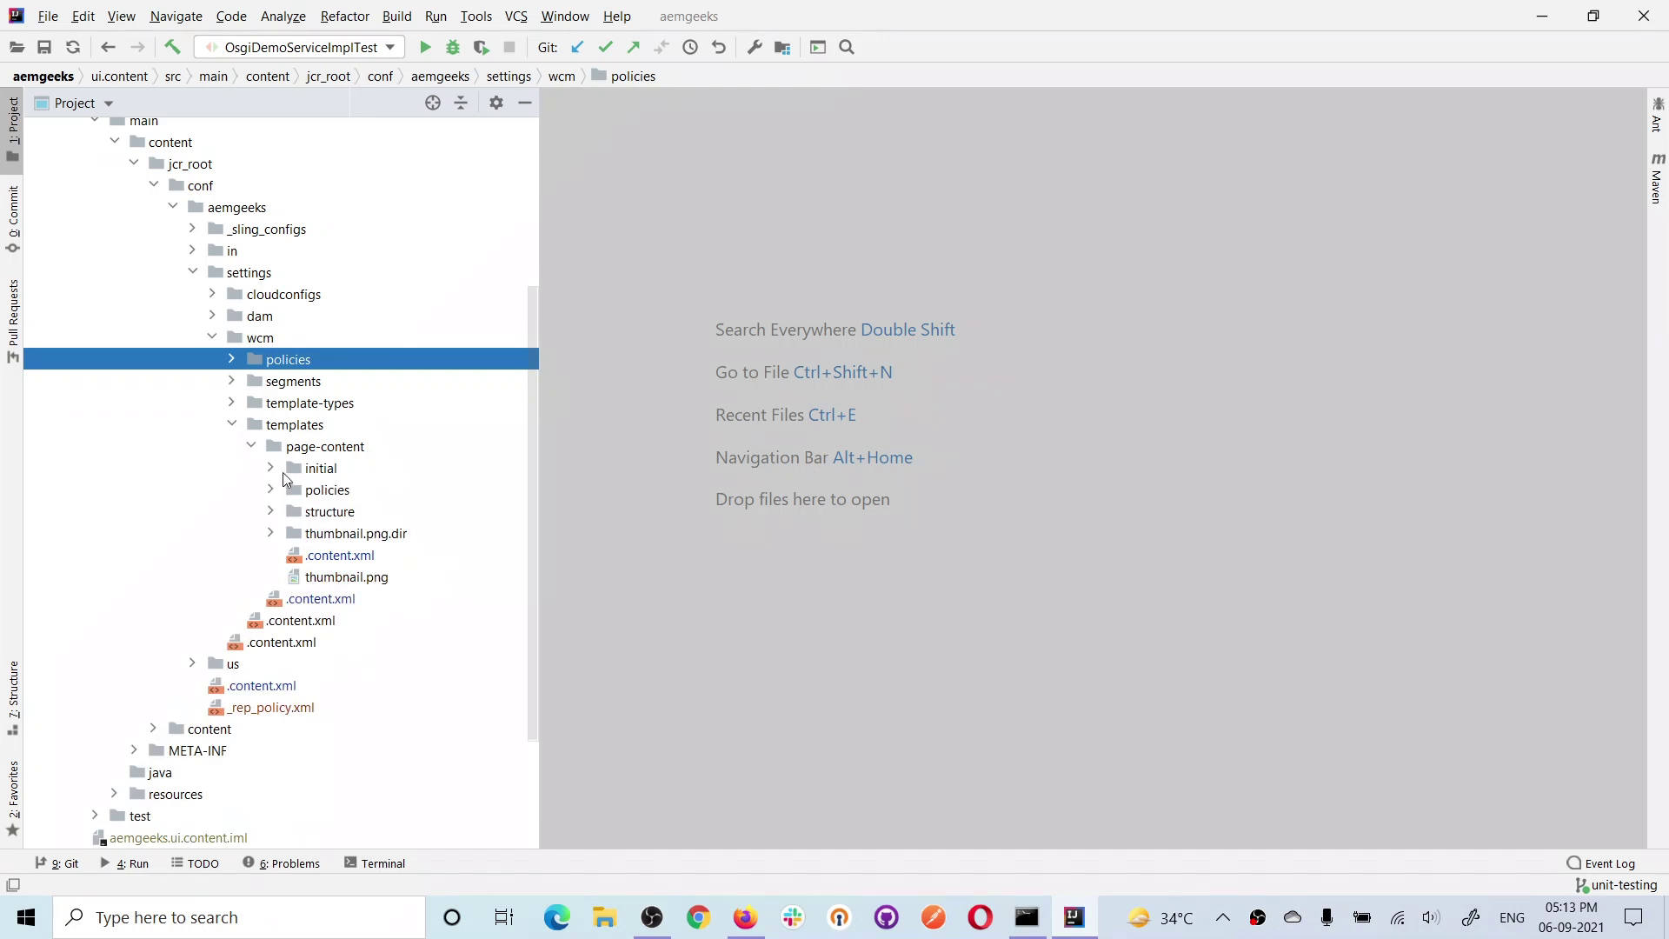
click(271, 491)
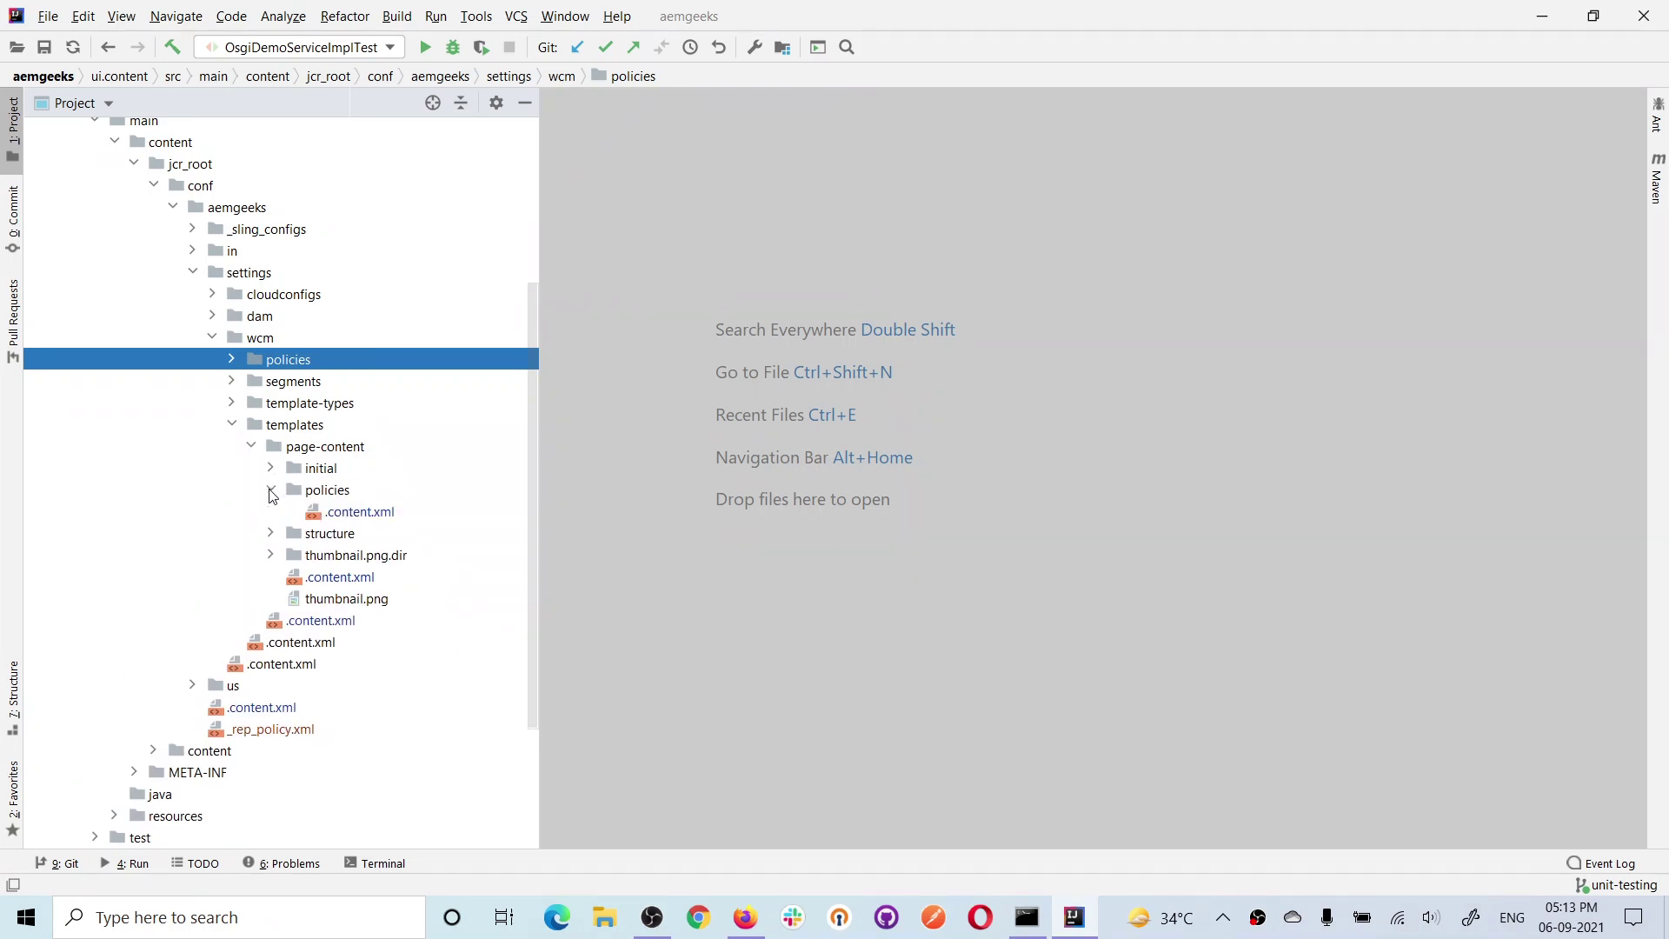
double_click(362, 513)
Examine the cq:policy mappings for the page, root, containers and components in the template's policies .content.xml, highlighting the page policy.
scroll(1182, 543, down, 7)
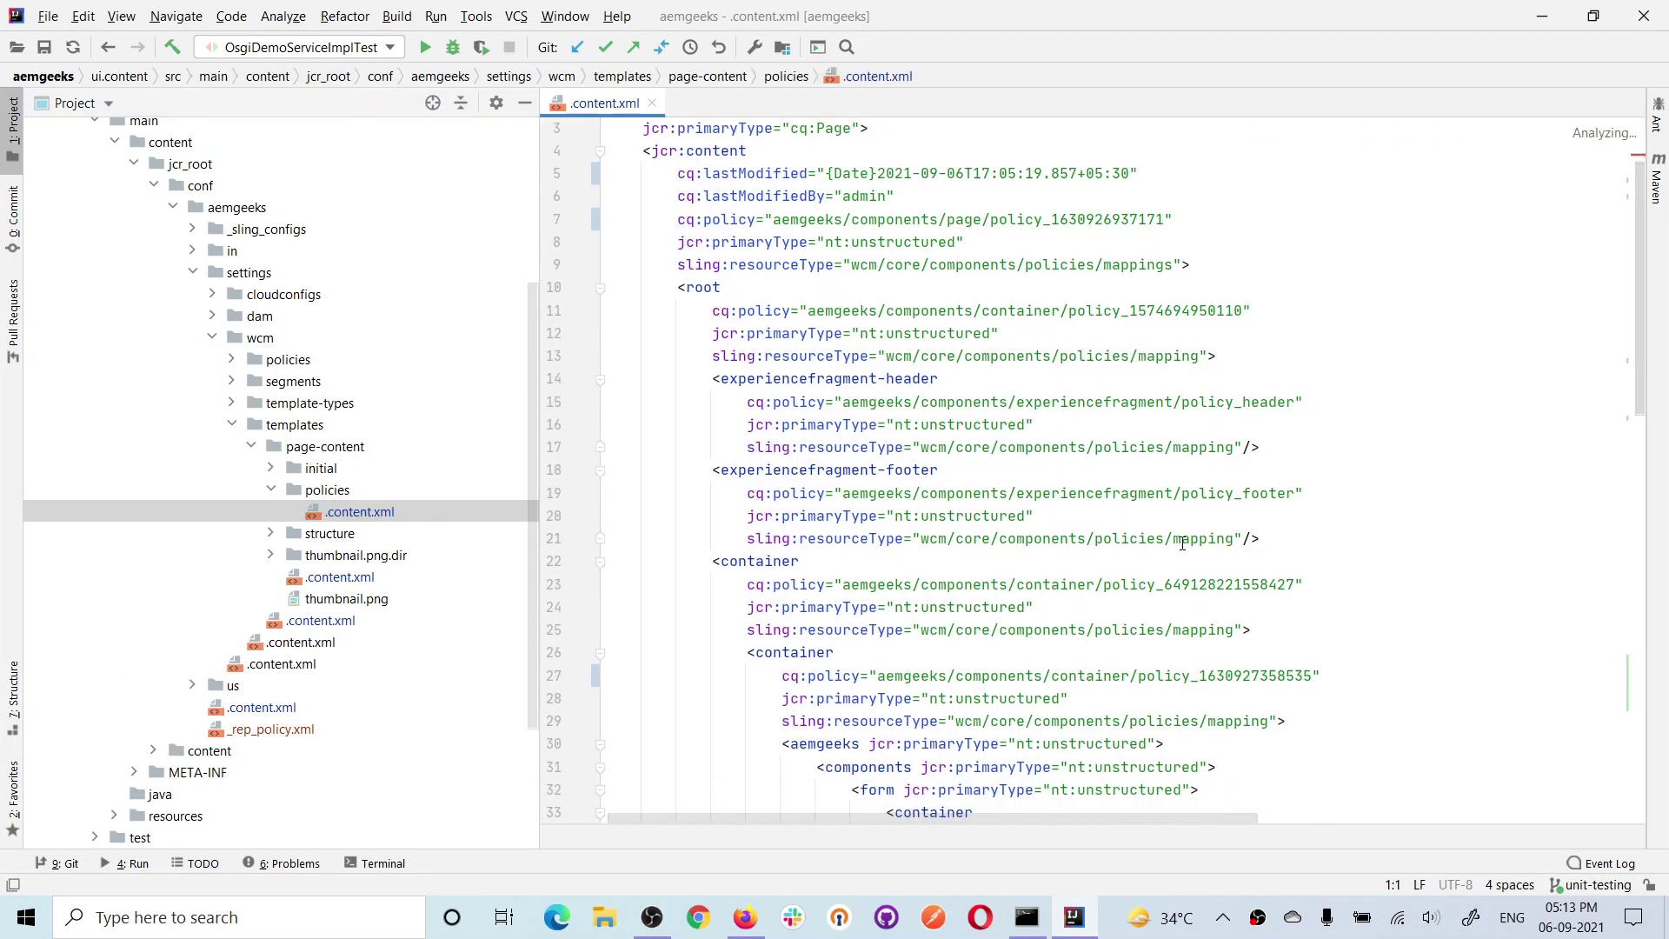
scroll(1183, 542, down, 5)
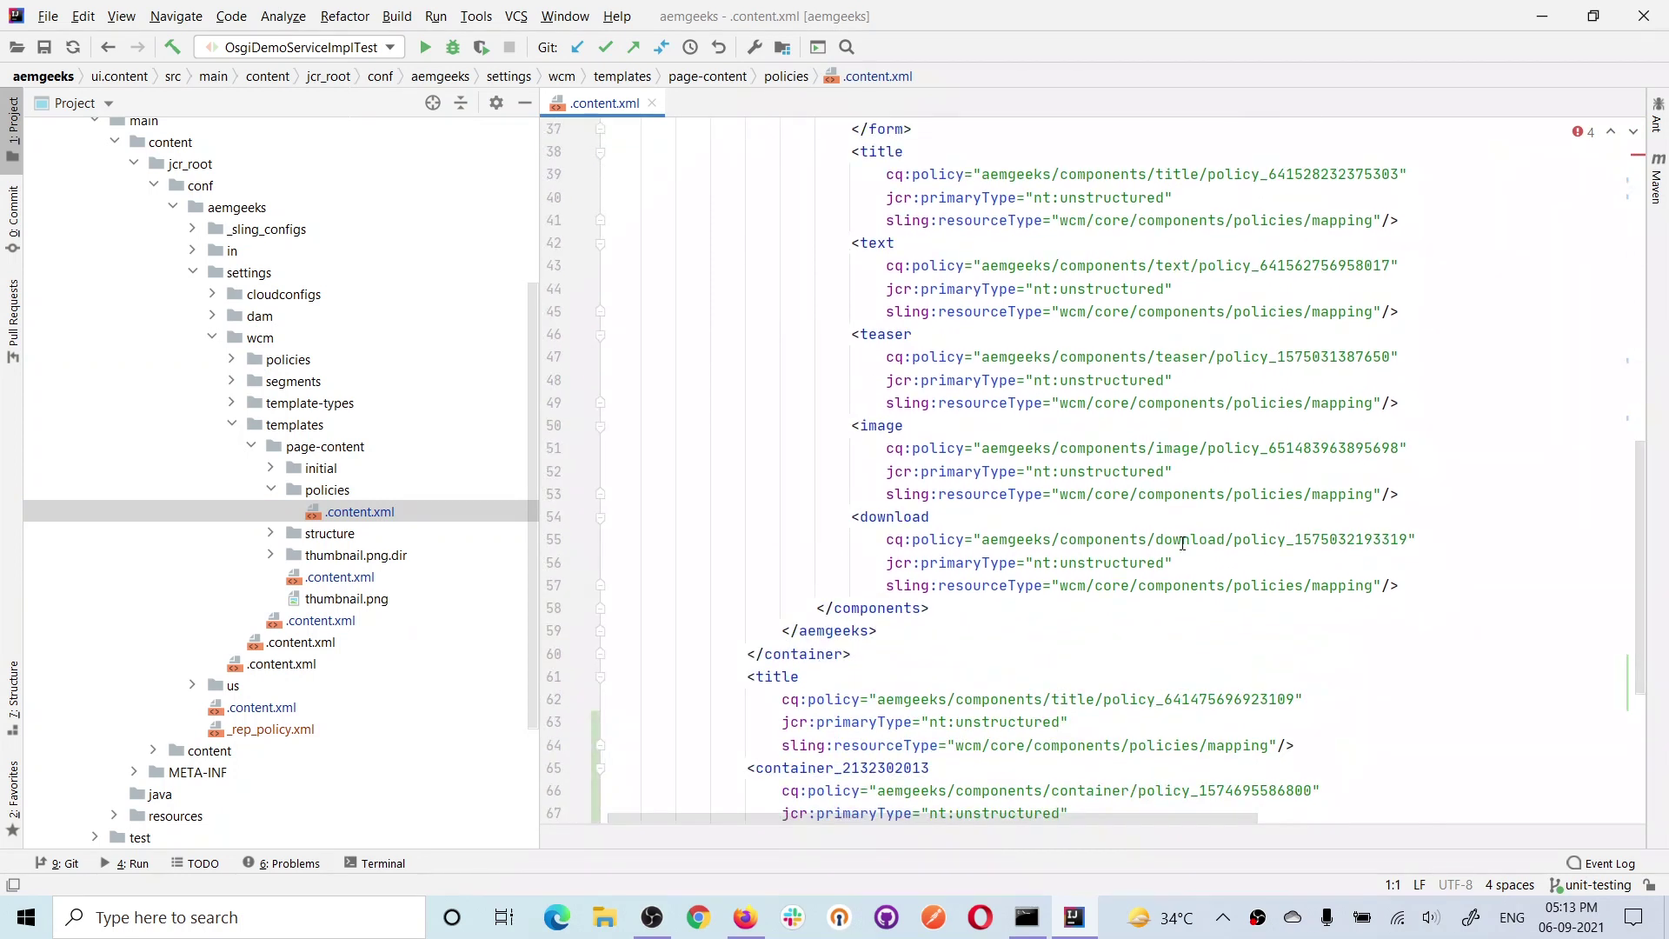
scroll(1182, 542, up, 11)
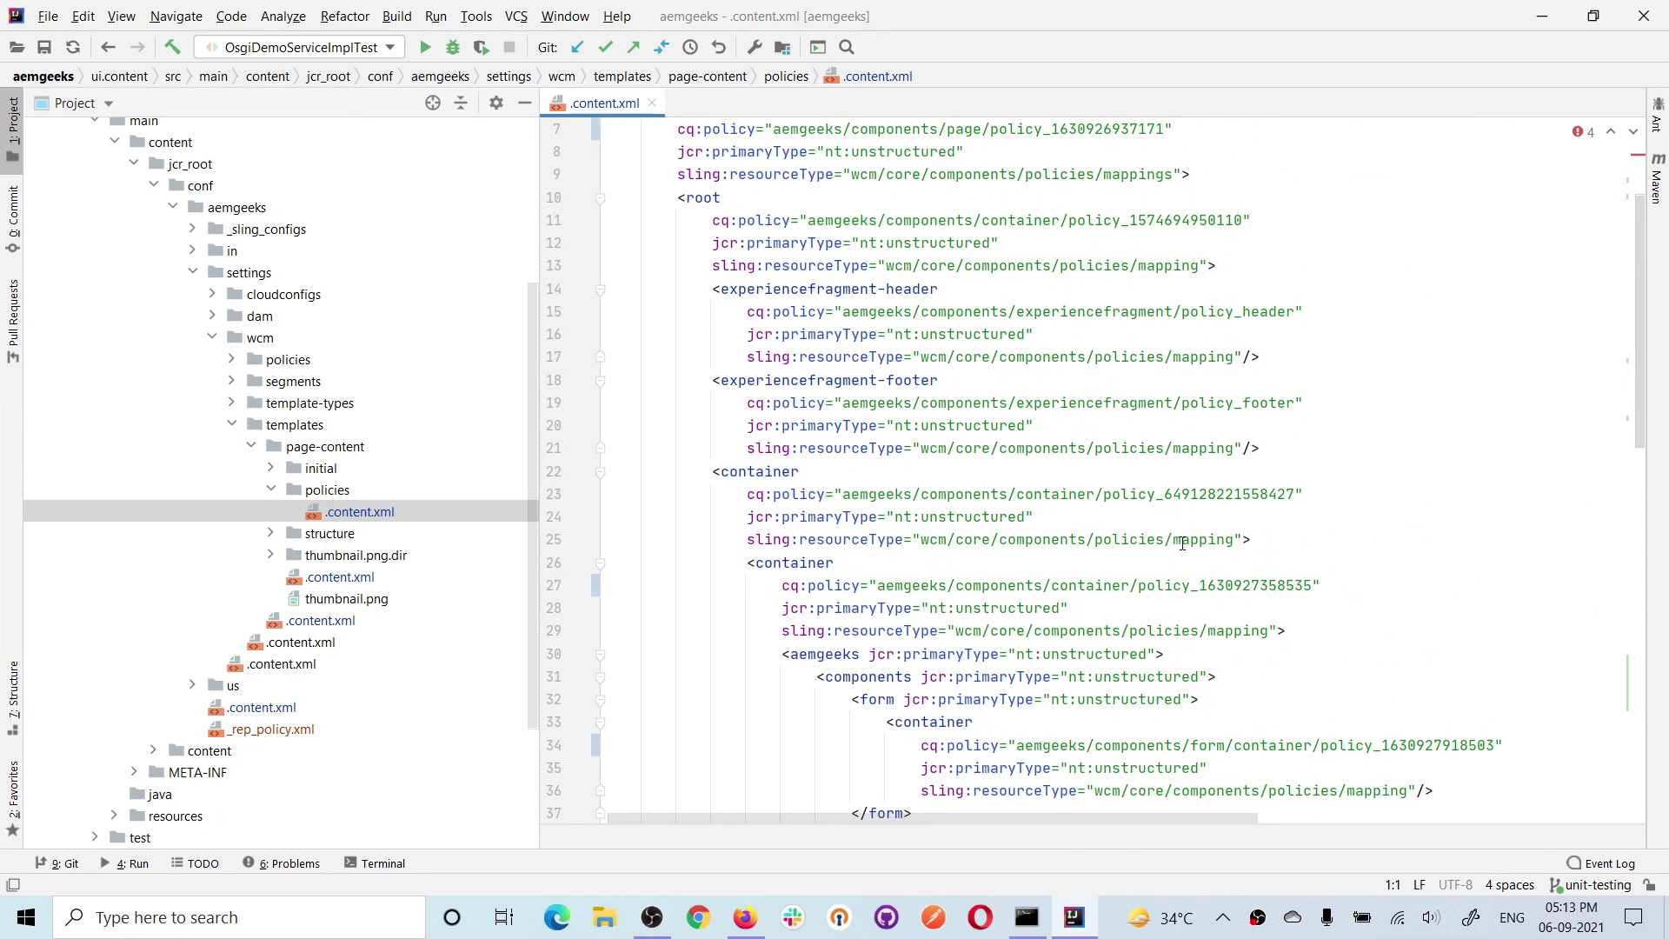
scroll(1155, 283, up, 1)
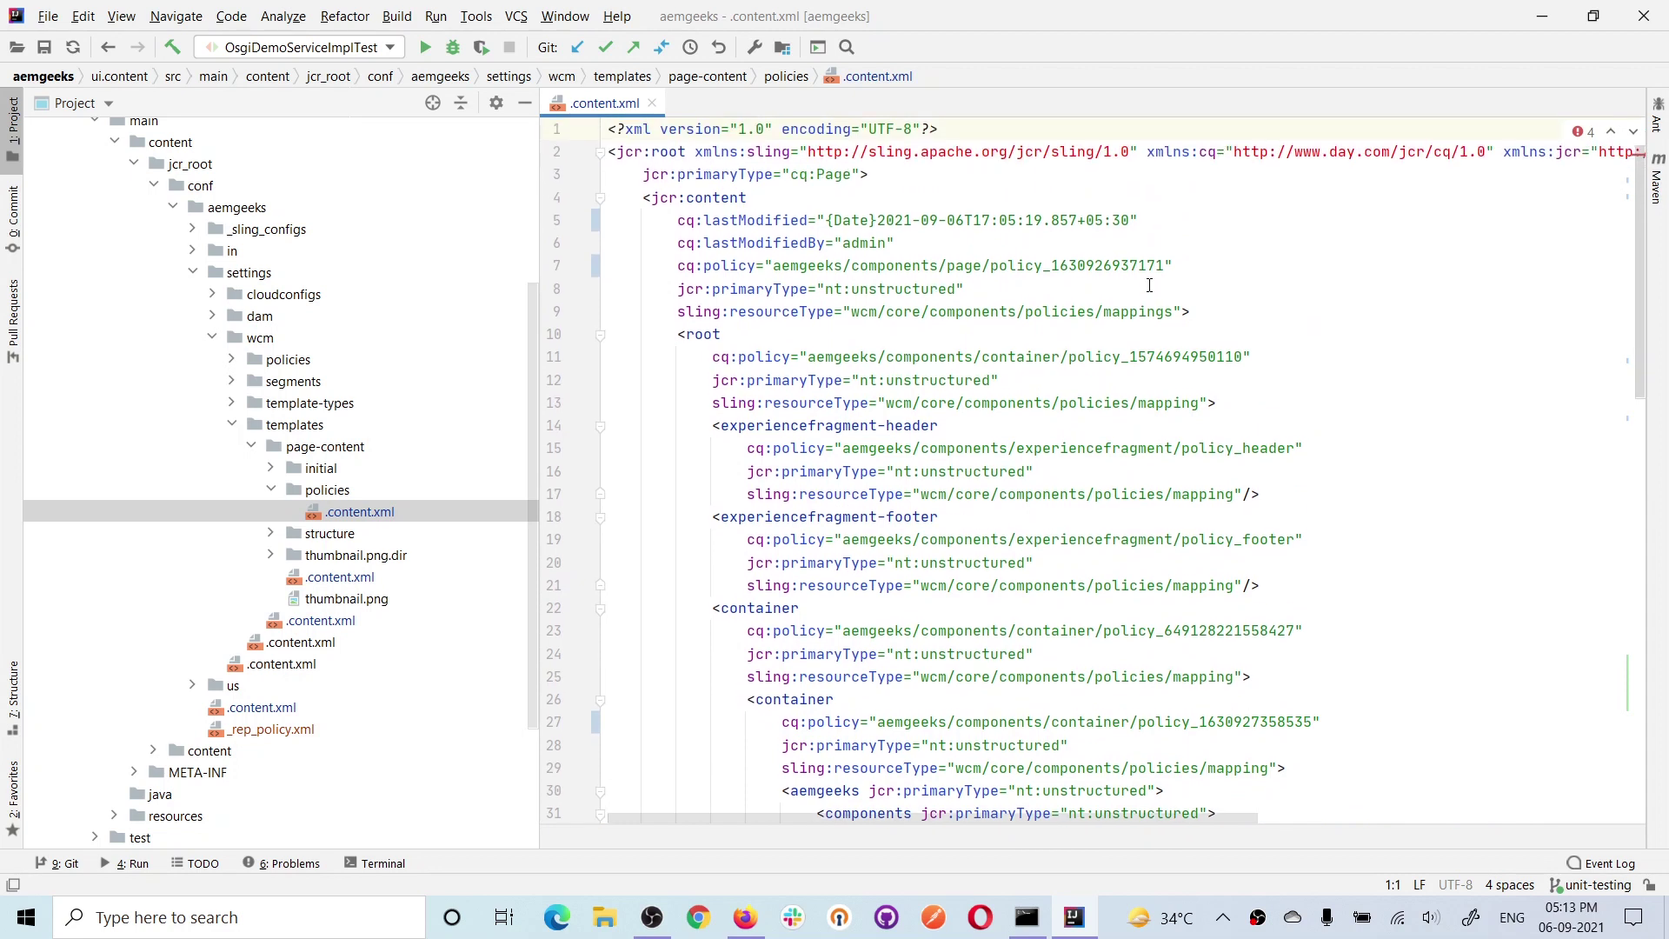
drag(773, 265, 1166, 267)
scroll(1234, 365, down, 4)
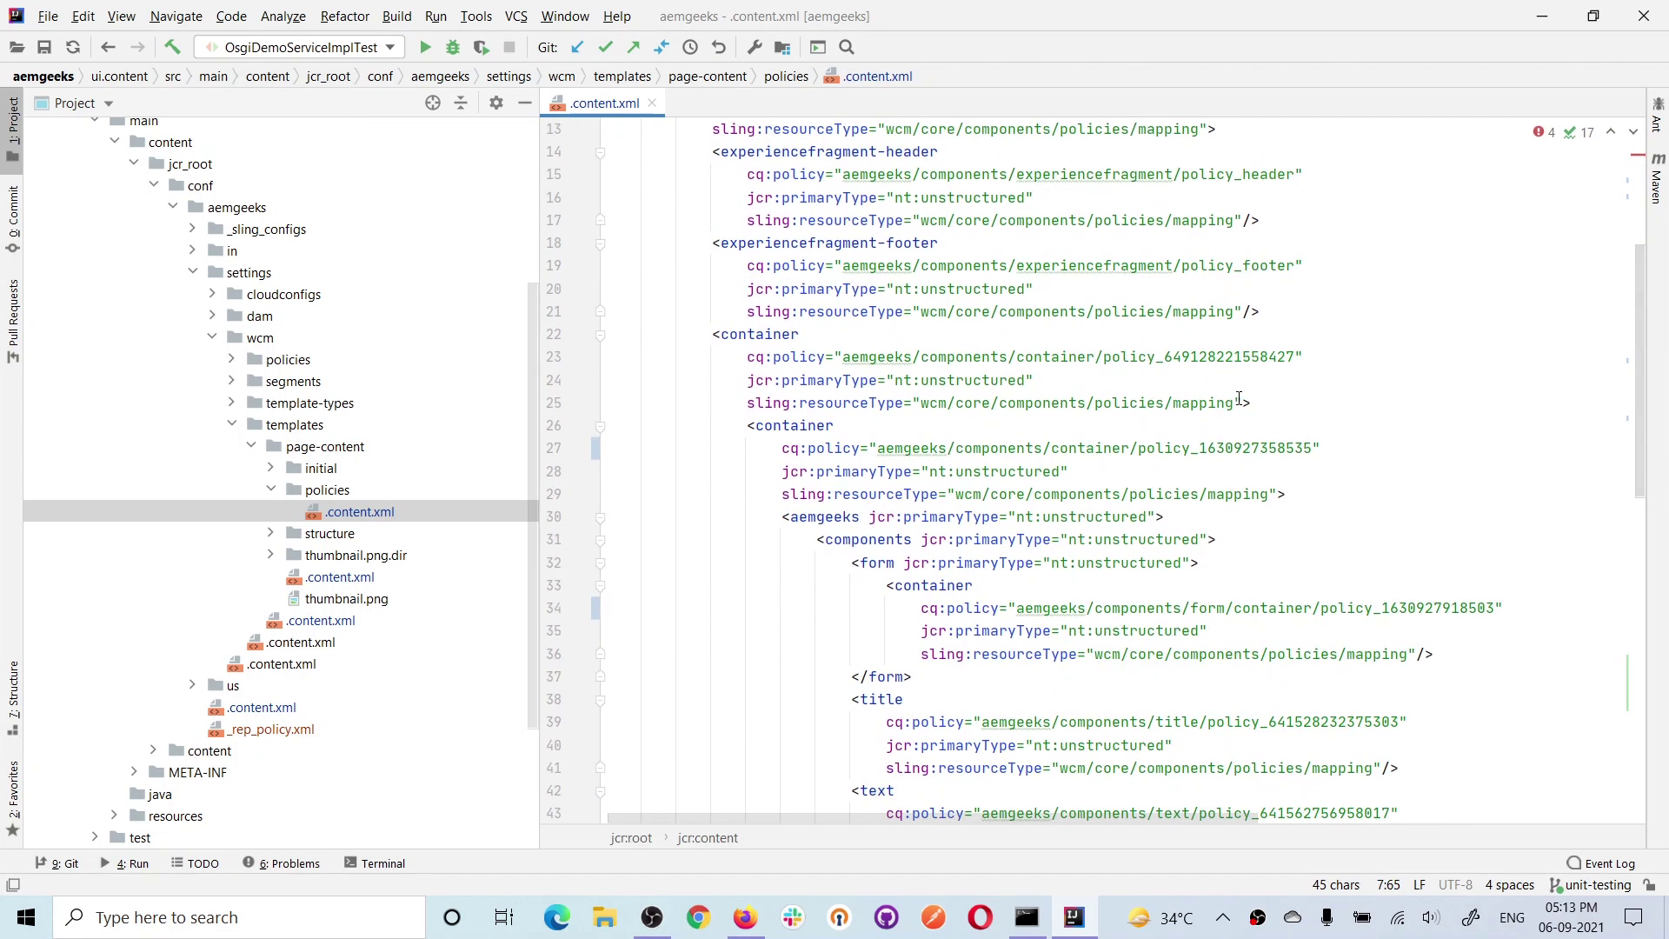
scroll(1239, 399, down, 5)
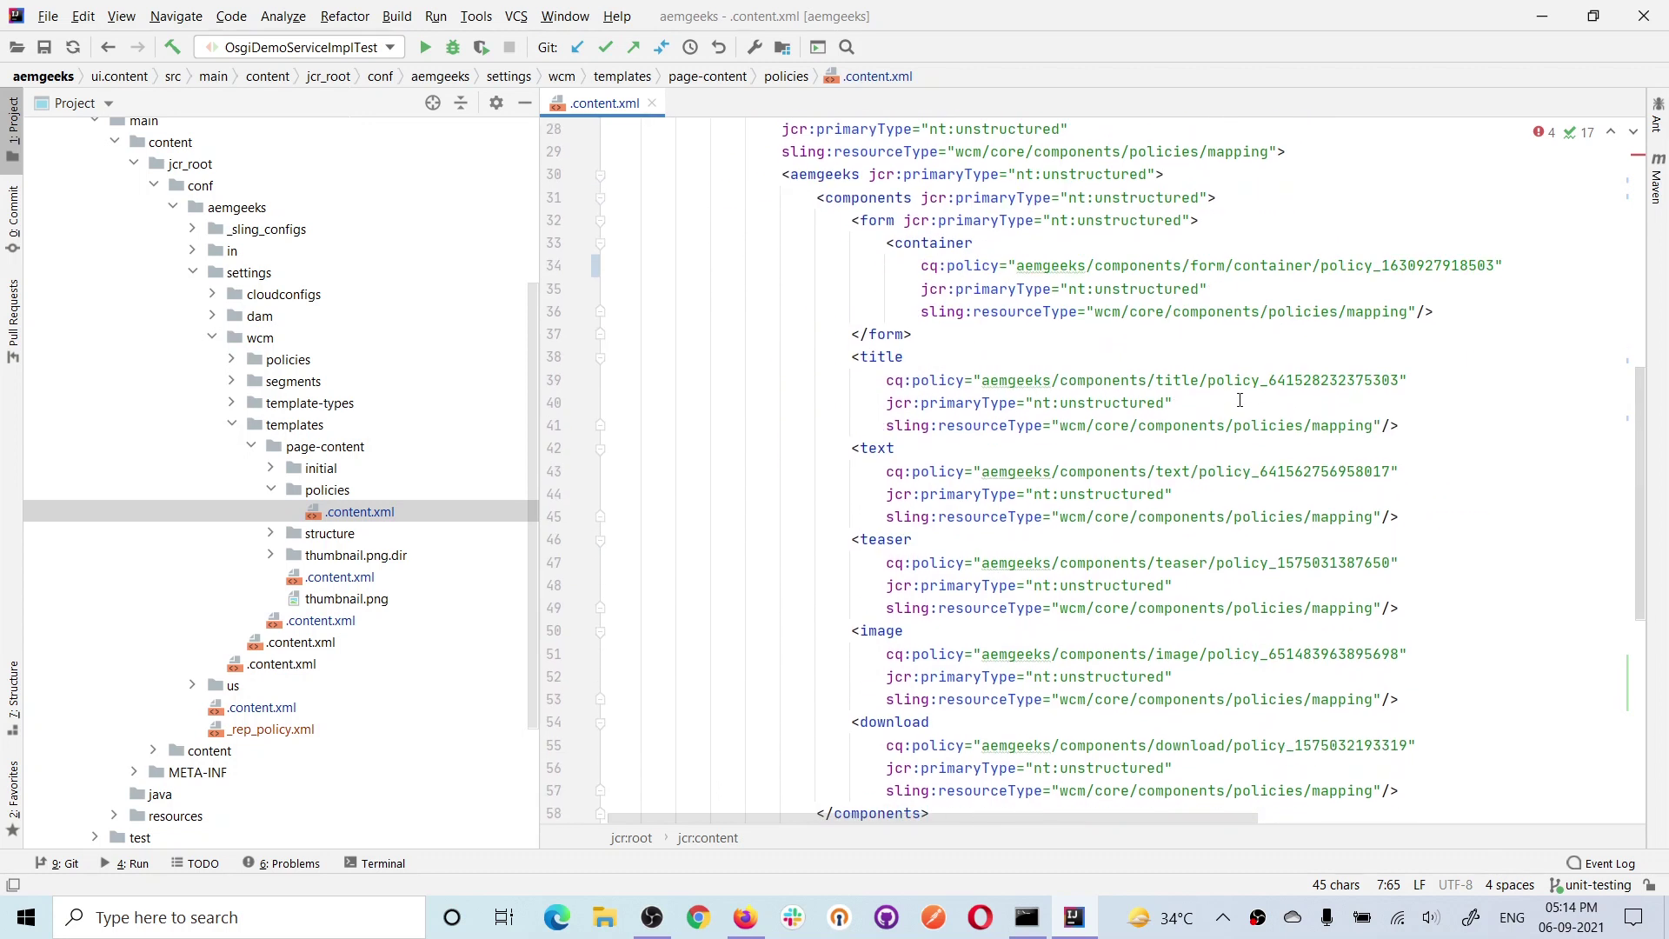
scroll(1239, 399, down, 5)
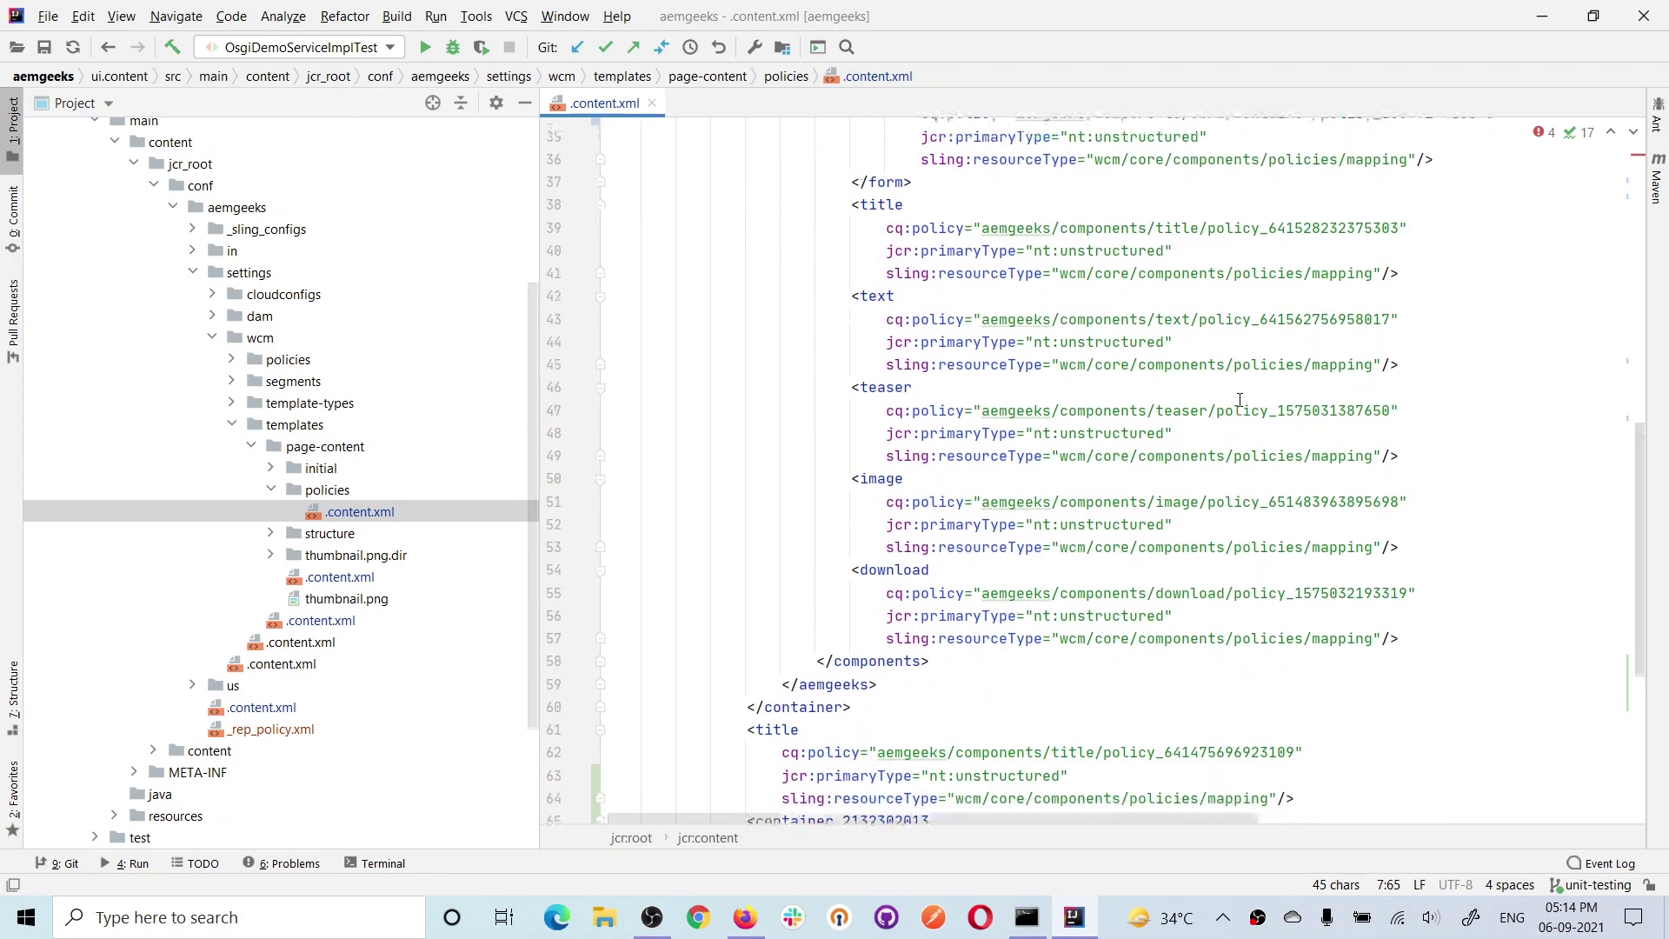
Switch back to CRXDE Lite and expand wcm/policies to view the component policy nodes under aemgeeks/components.
click(746, 923)
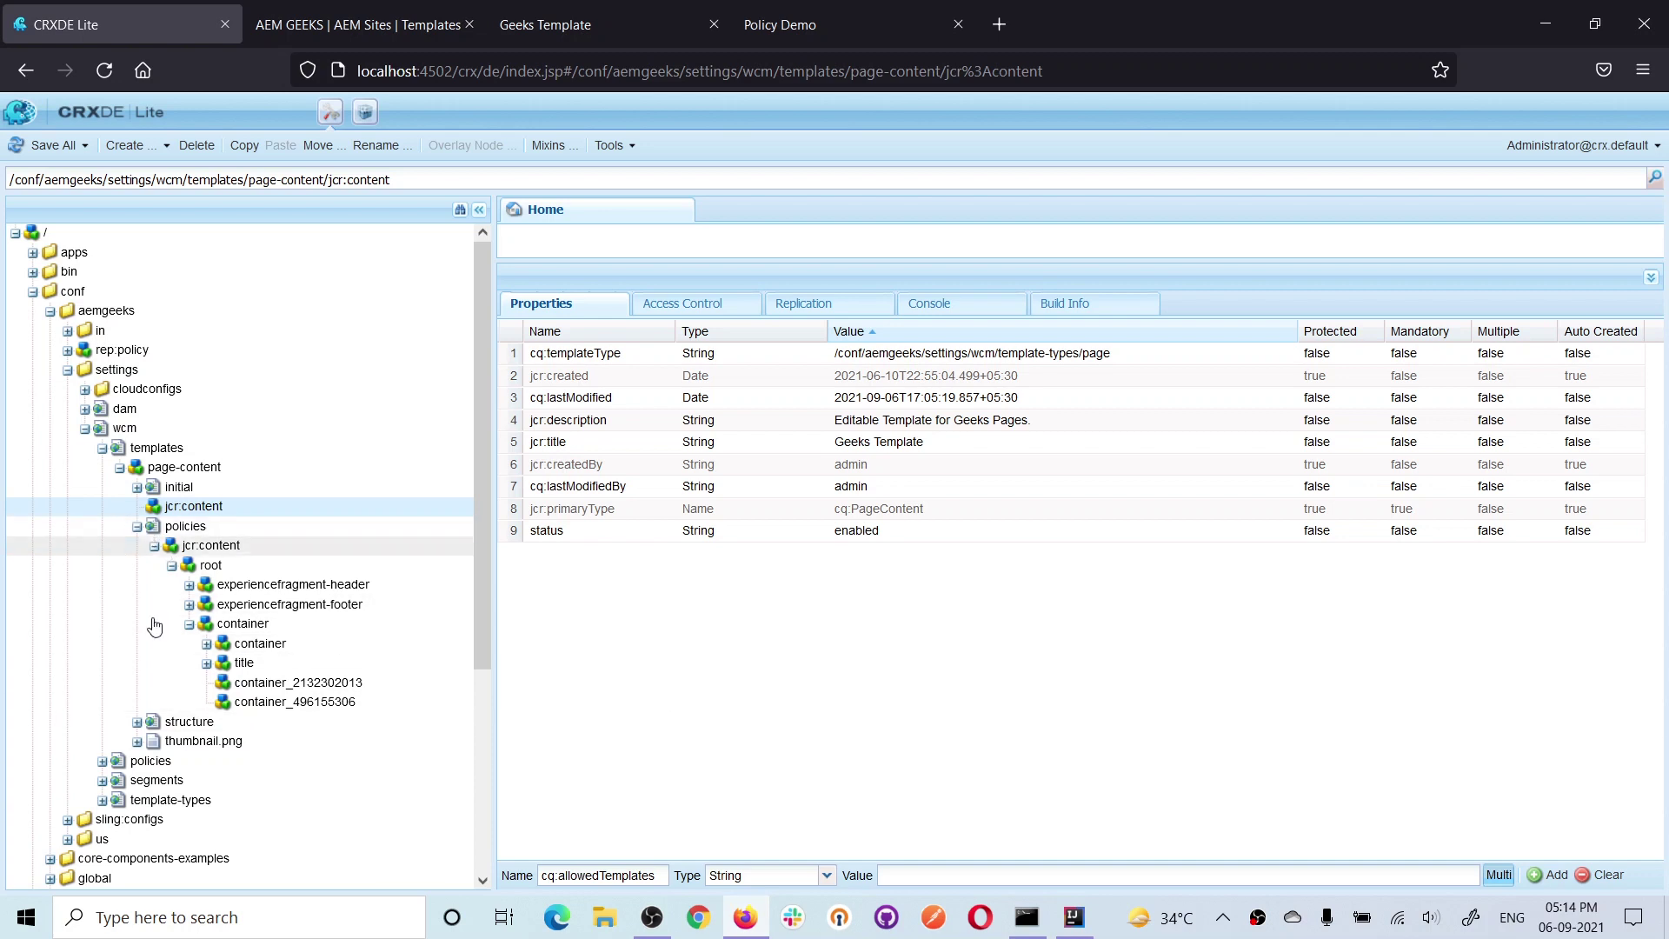
click(101, 761)
scroll(231, 643, down, 5)
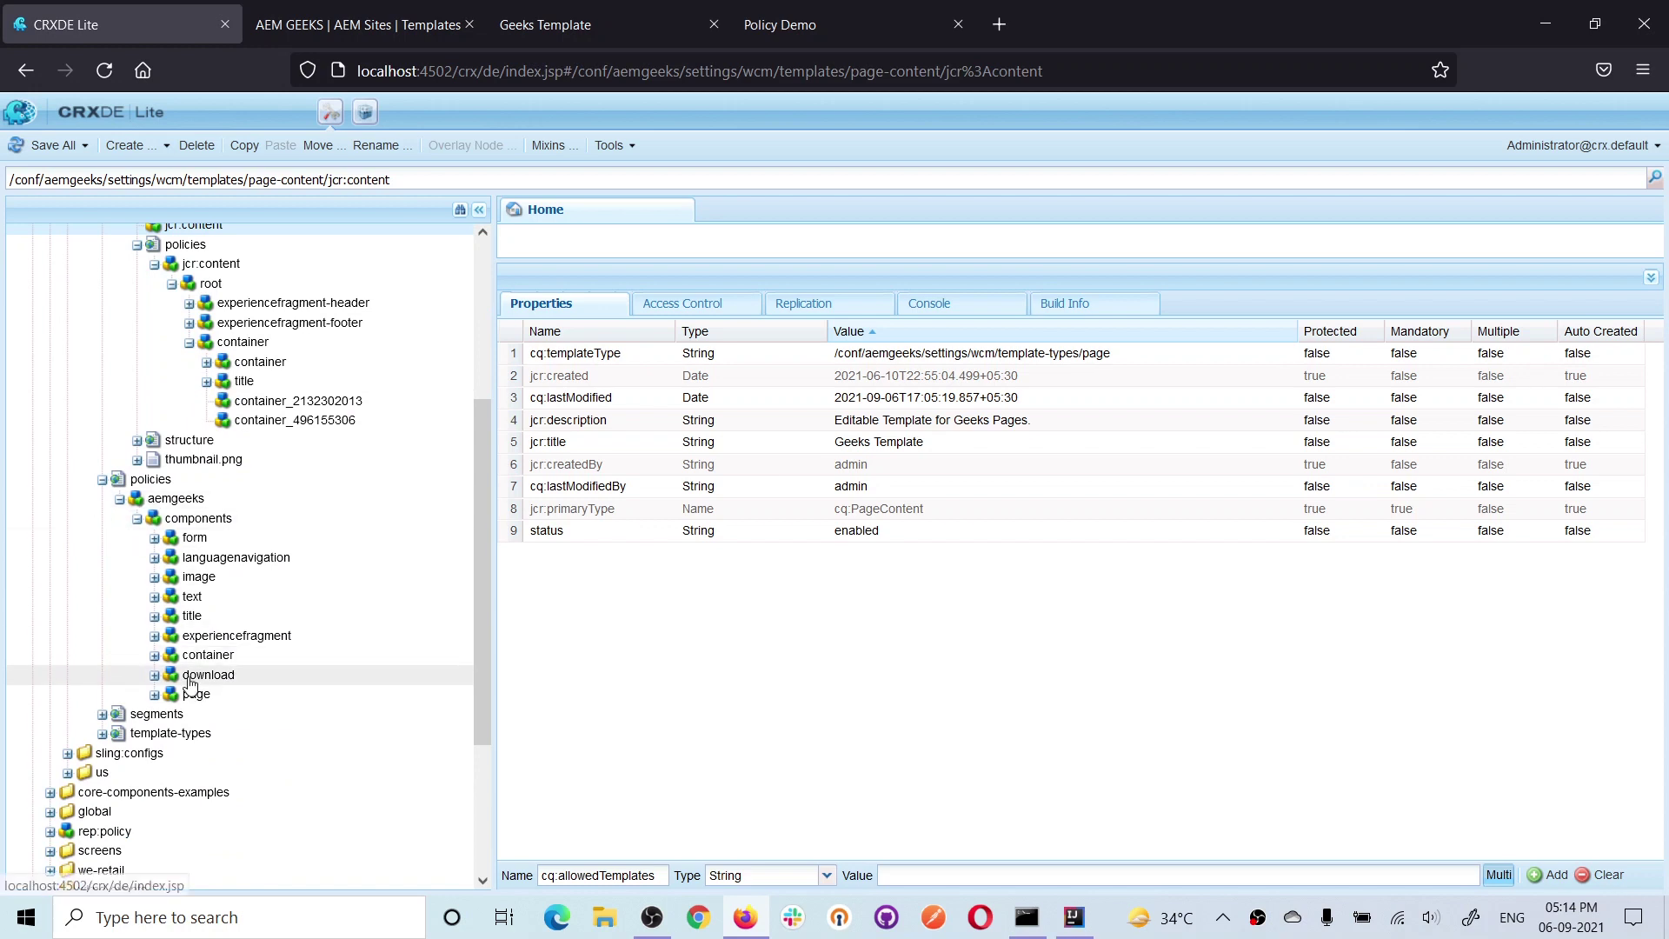
Switch to IntelliJ IDEA, collapse the templates folder and open the .content.xml file in wcm/policies.
click(1074, 921)
click(272, 492)
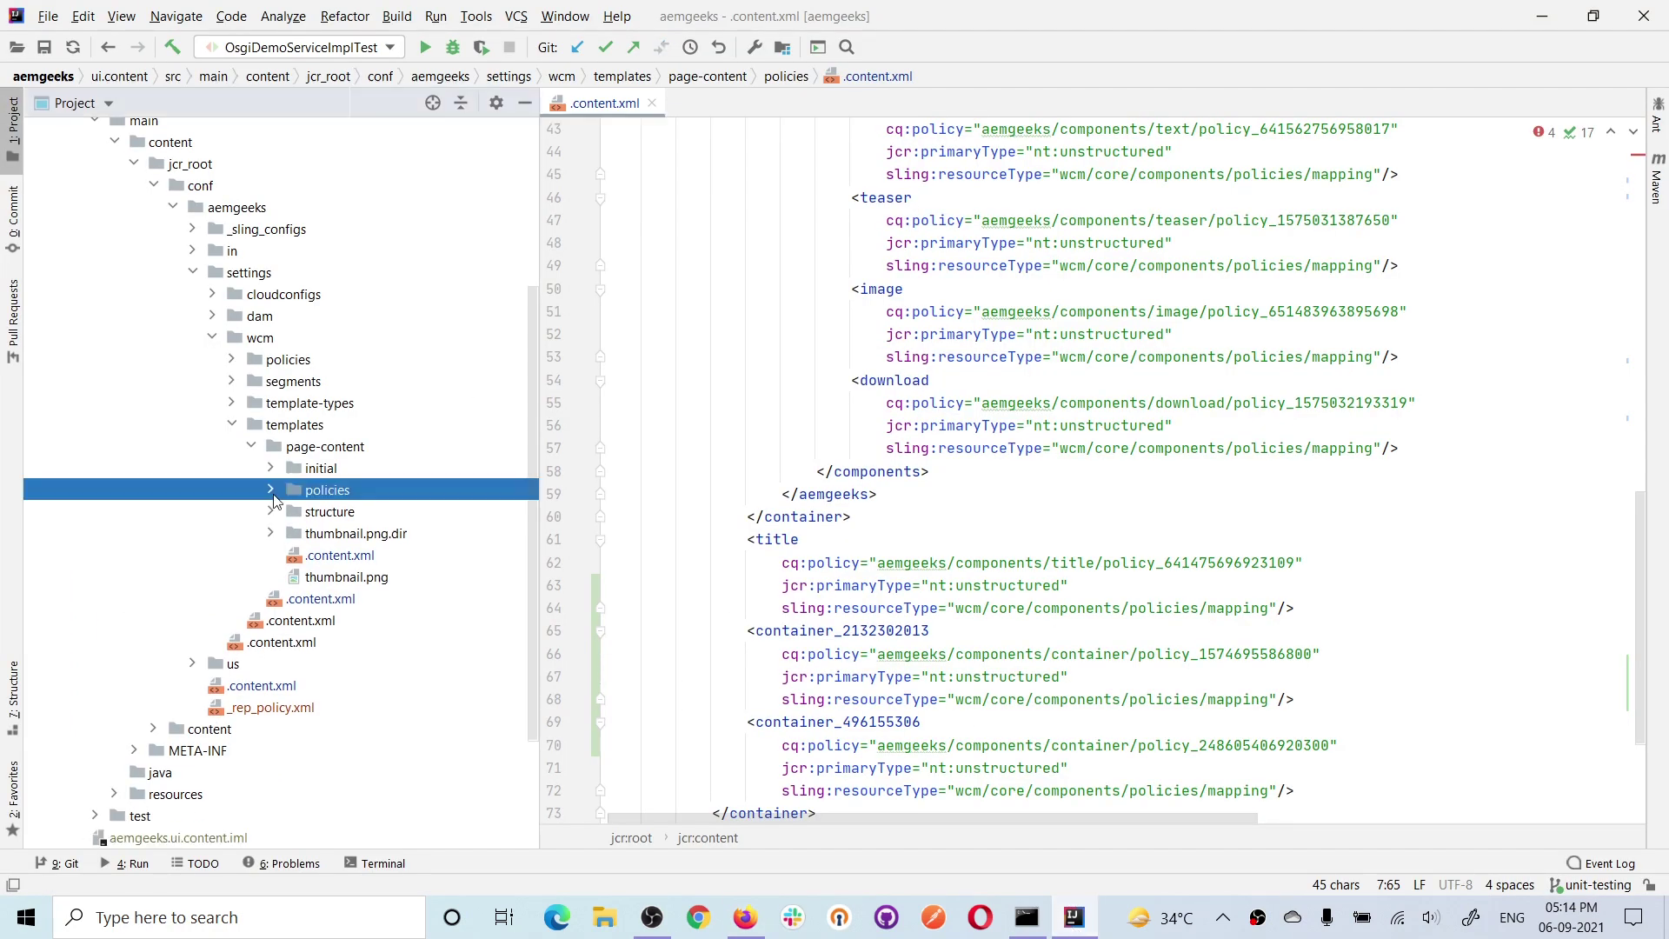
click(271, 536)
click(271, 535)
click(252, 447)
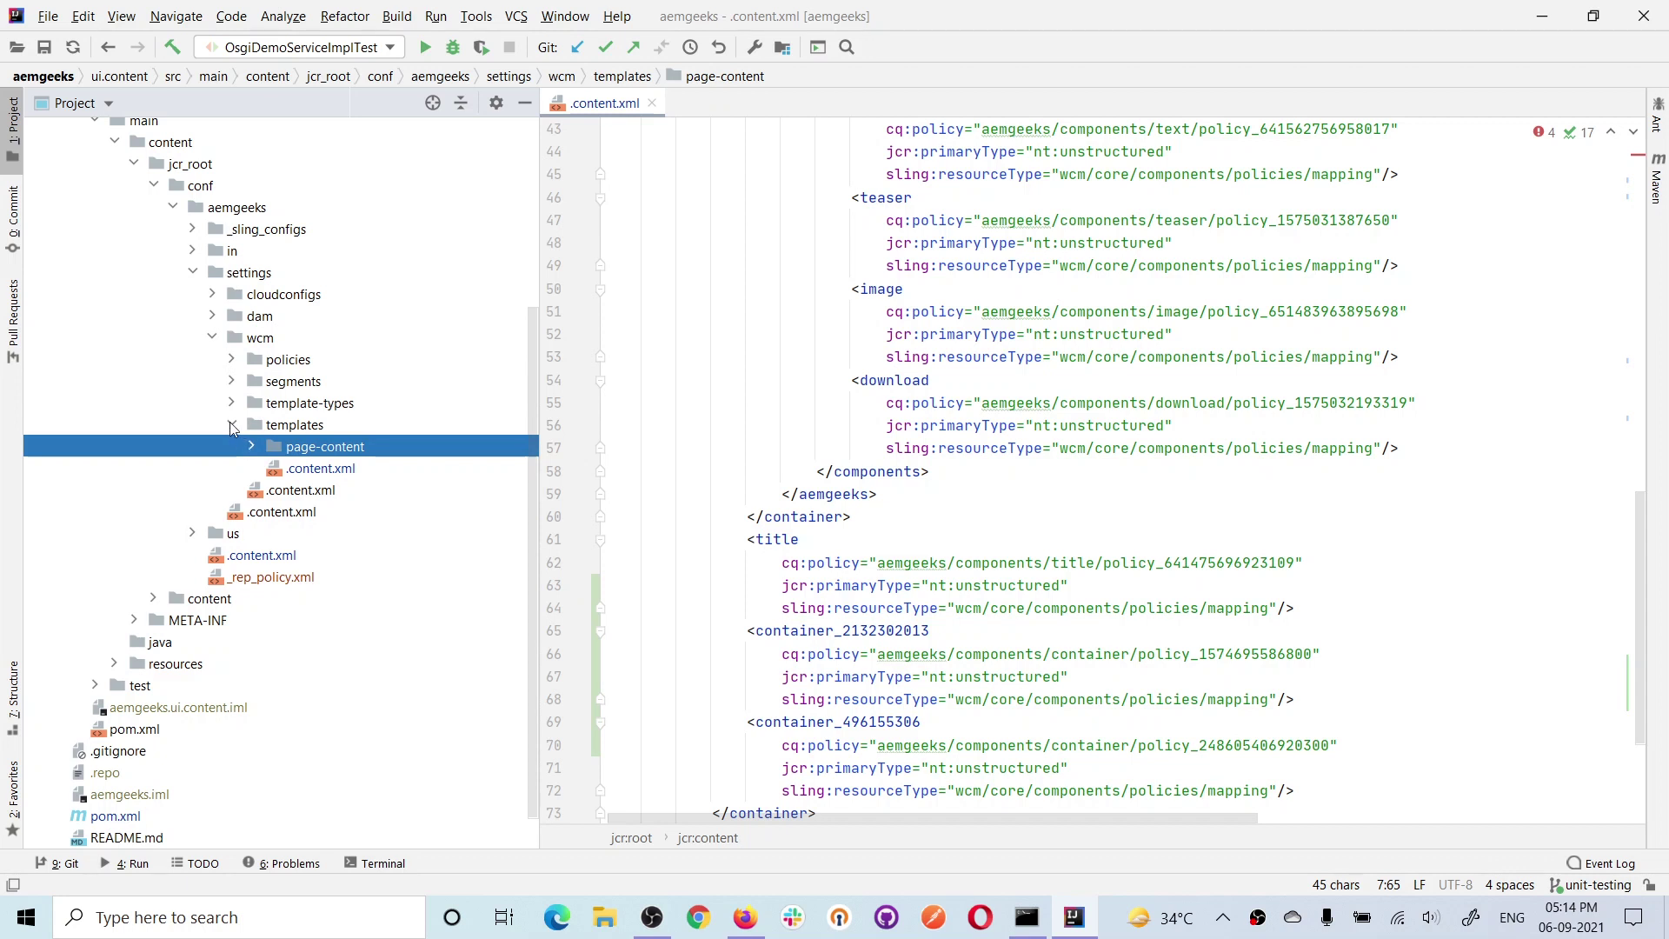
click(231, 422)
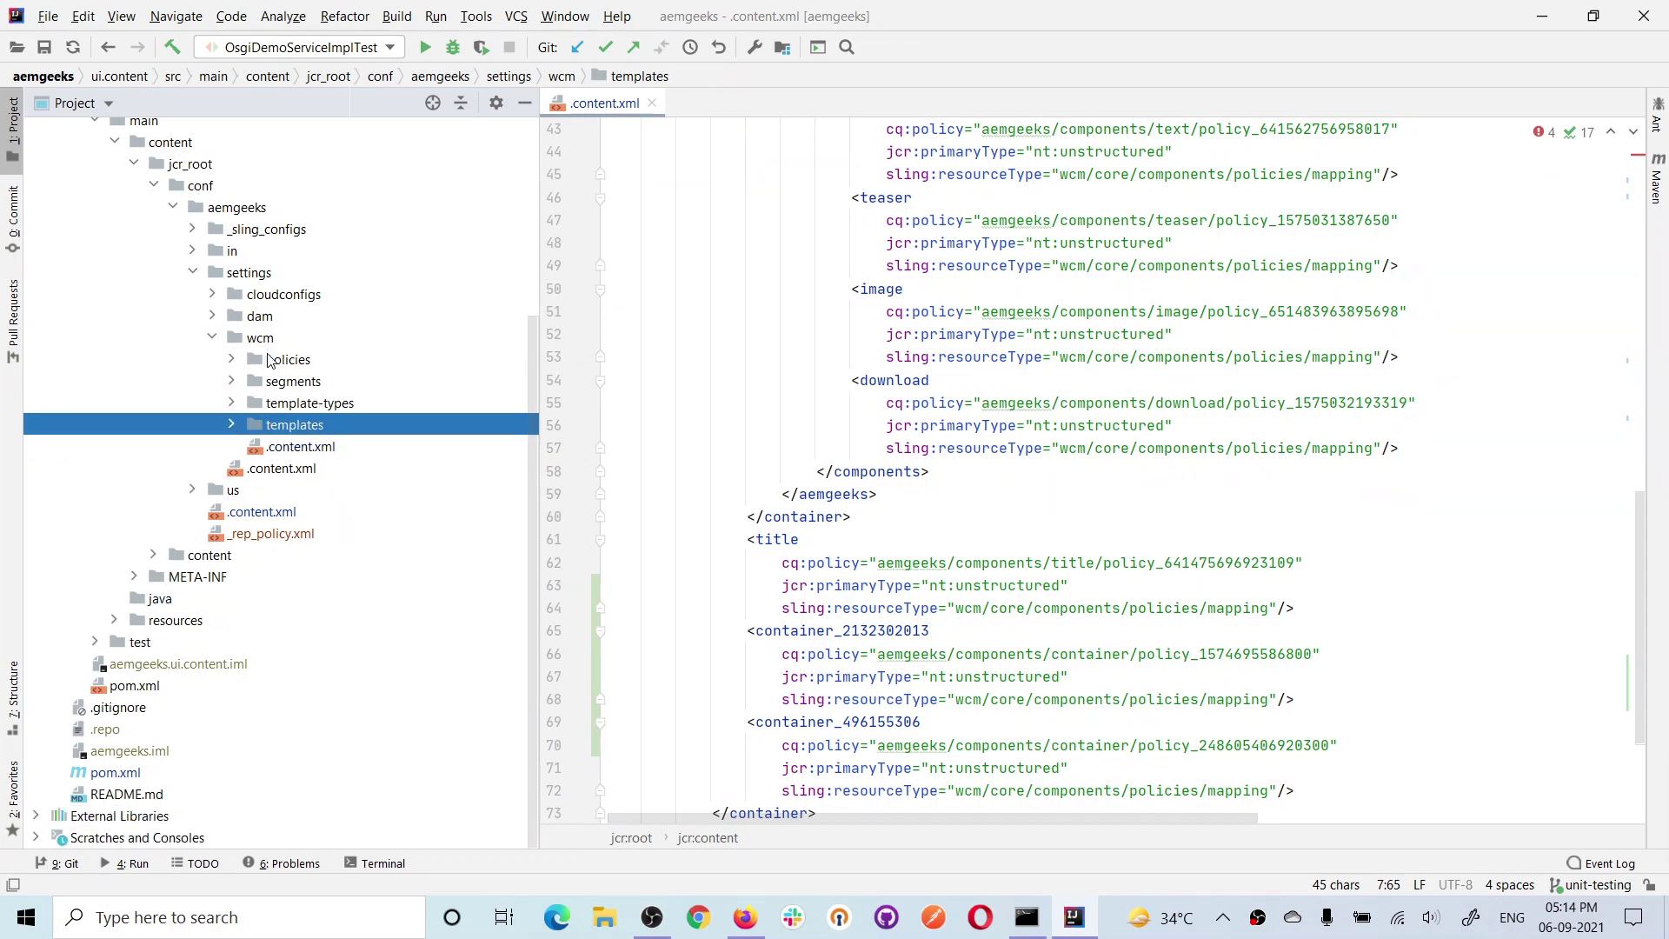
click(233, 359)
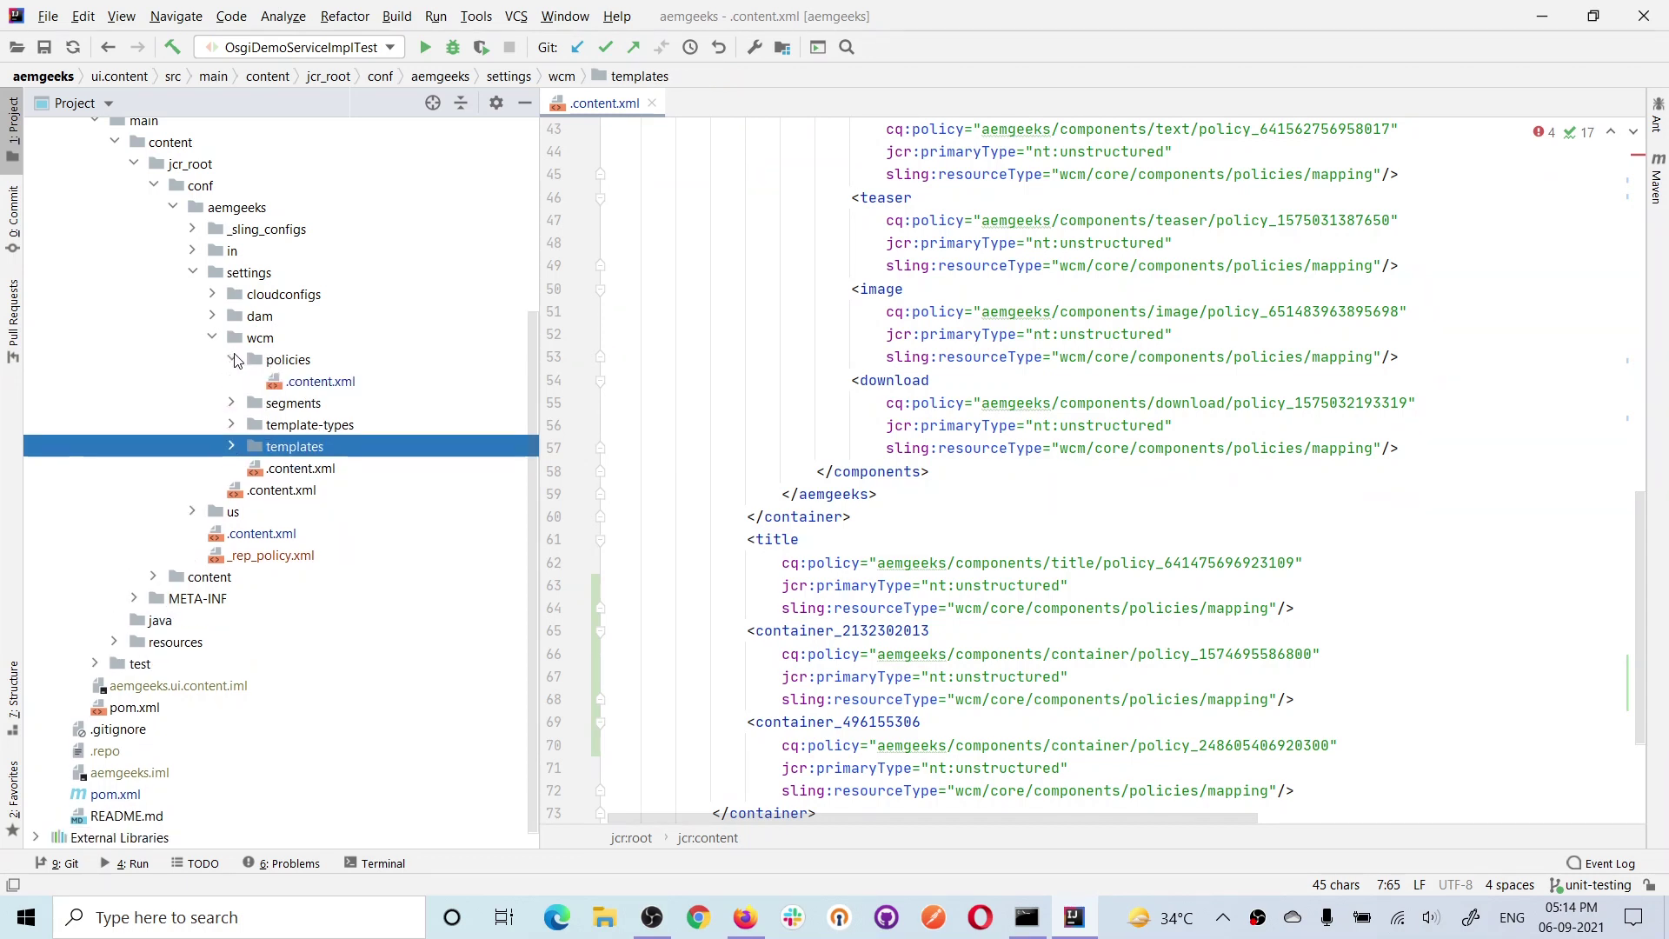
double_click(339, 383)
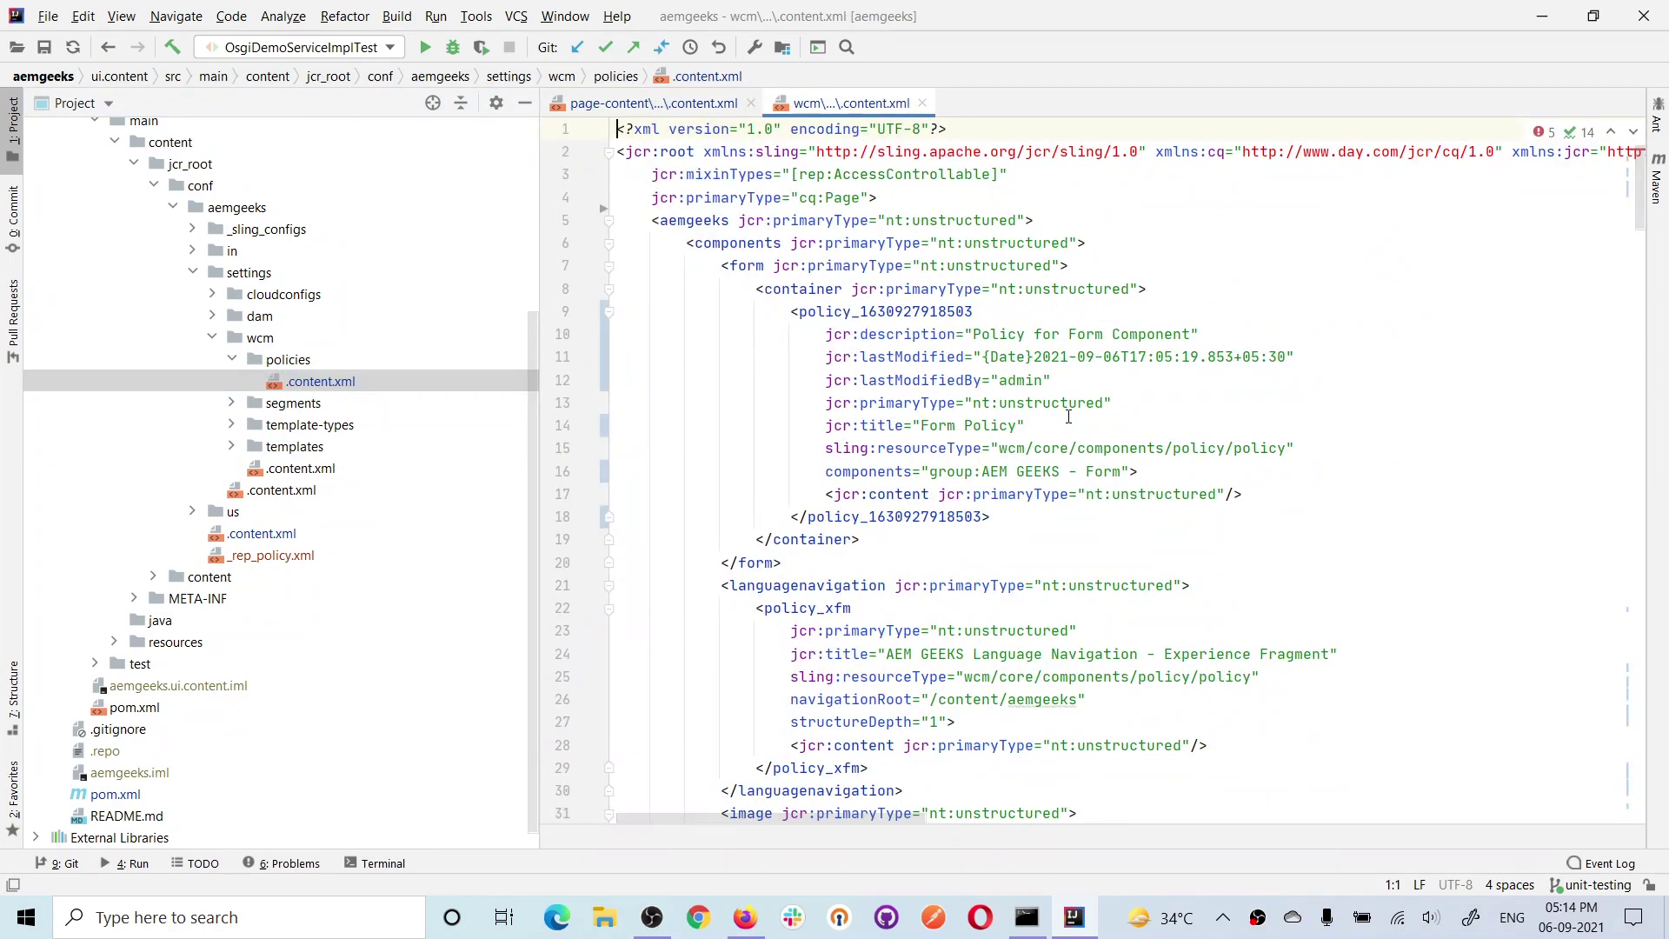
Look through the wcm/policies .content.xml and highlight the Geeks Page policy definition under the page node.
scroll(1068, 416, down, 16)
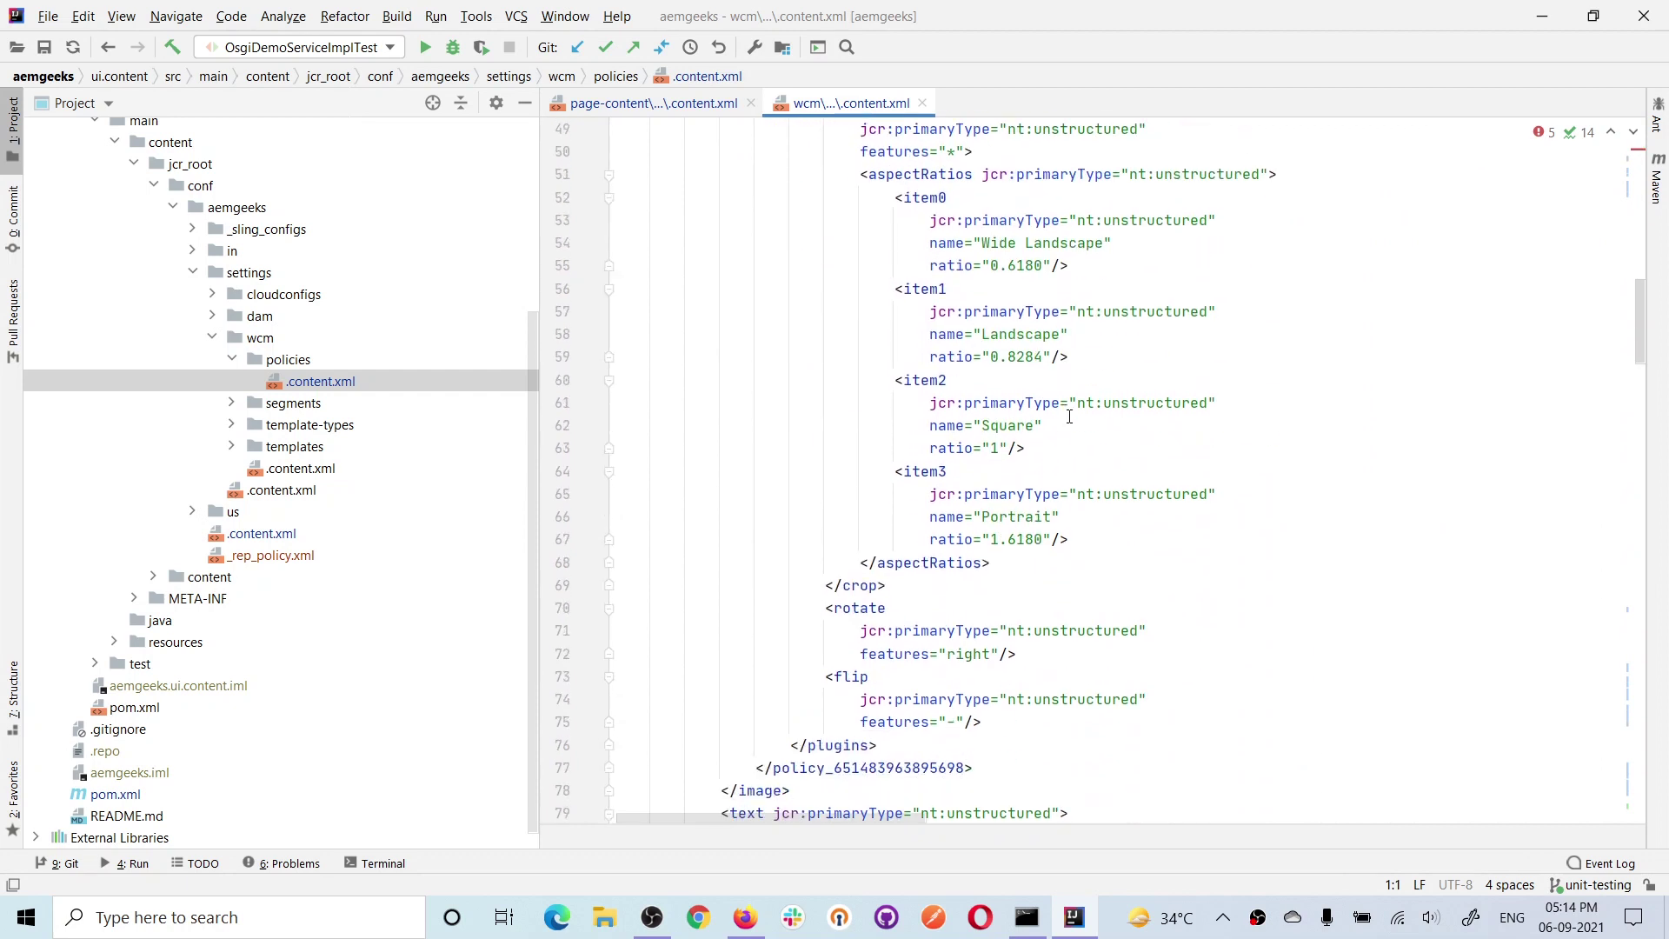
scroll(1068, 416, down, 9)
key(shift+Right)
key(shift+Right)
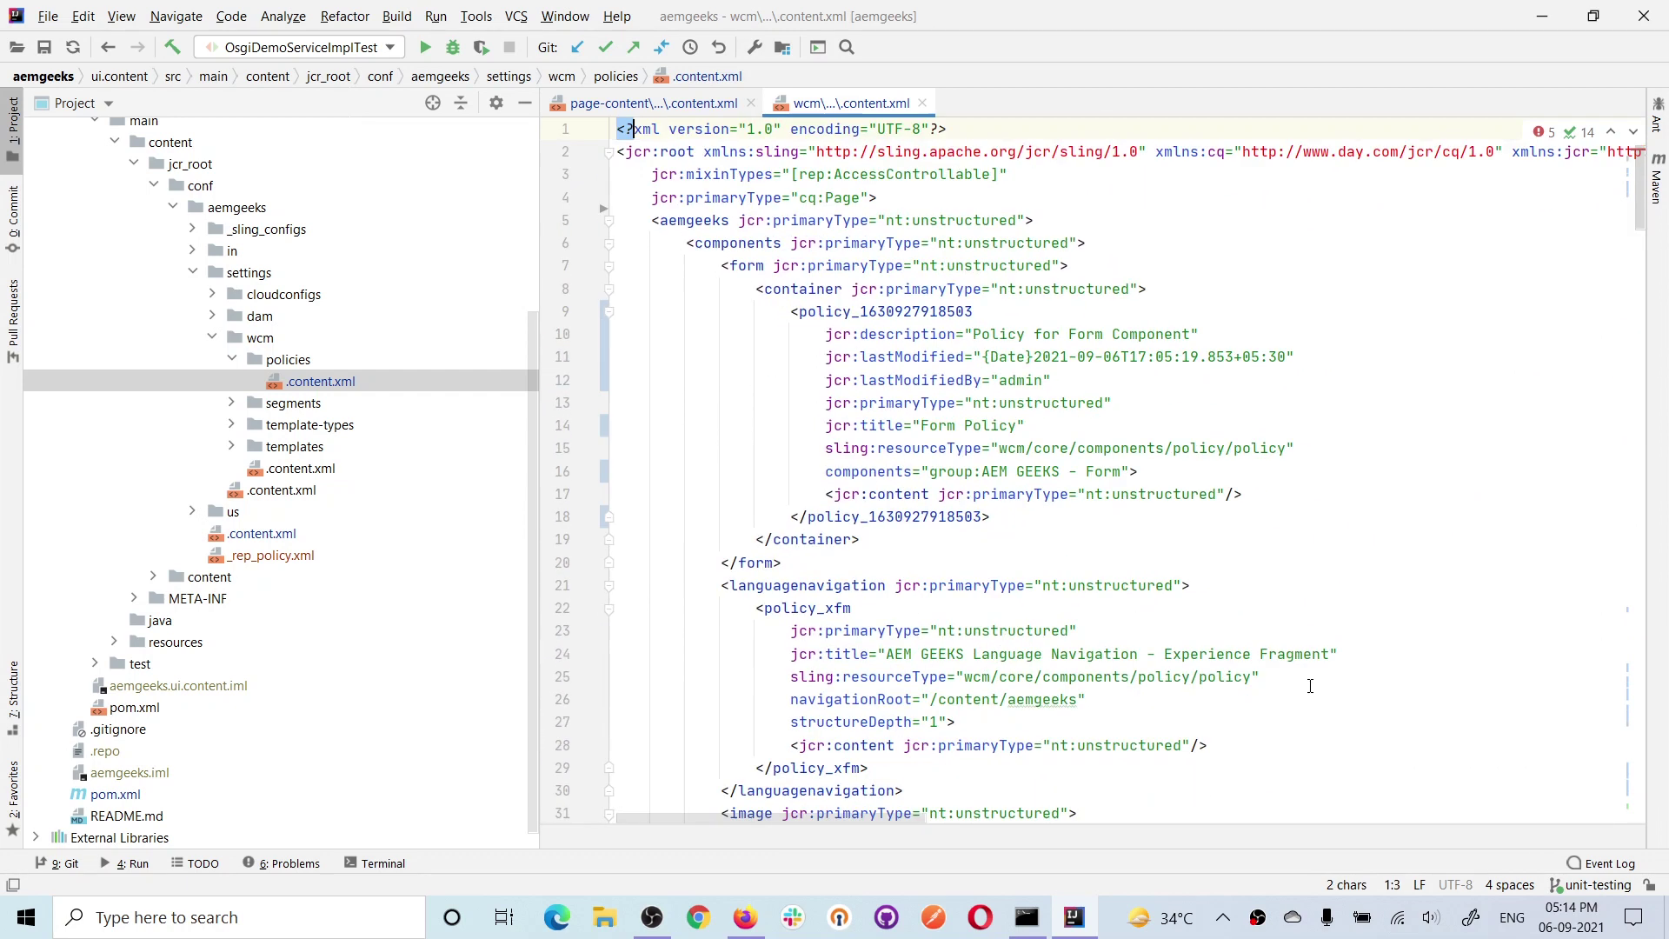
scroll(1233, 703, down, 4)
drag(1638, 214, 1623, 772)
scroll(1415, 713, down, 2)
drag(967, 574, 566, 332)
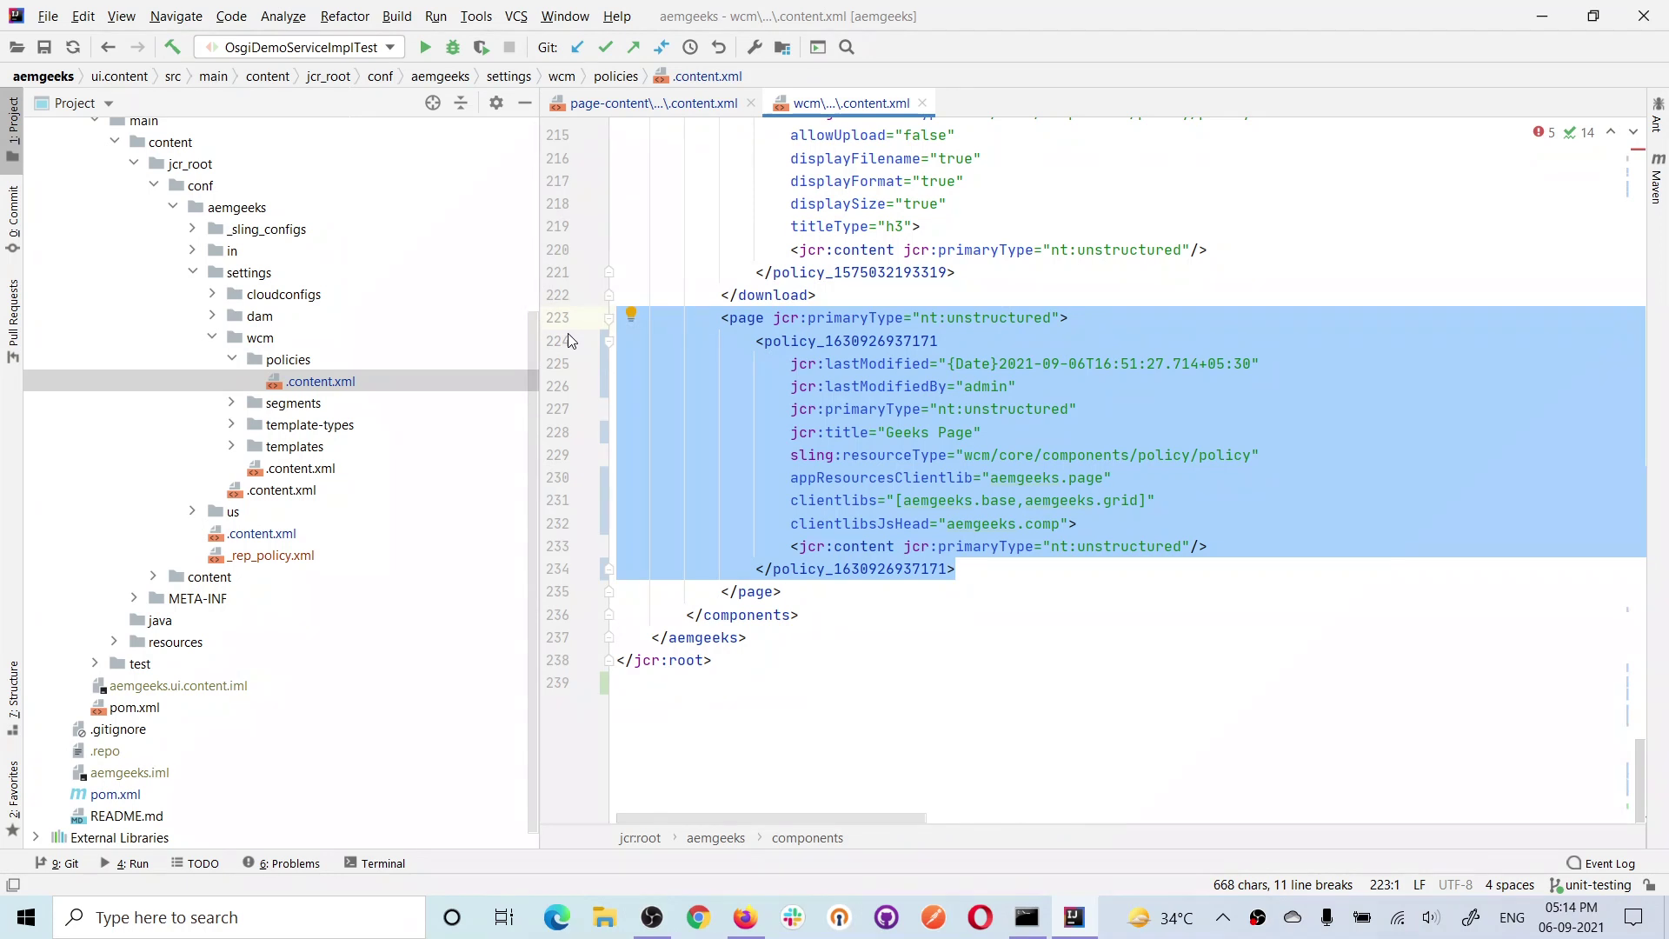
Highlight the Left Section and Right Section policy definitions under the container node and examine them.
click(1384, 747)
scroll(1384, 747, up, 11)
drag(974, 706, 528, 264)
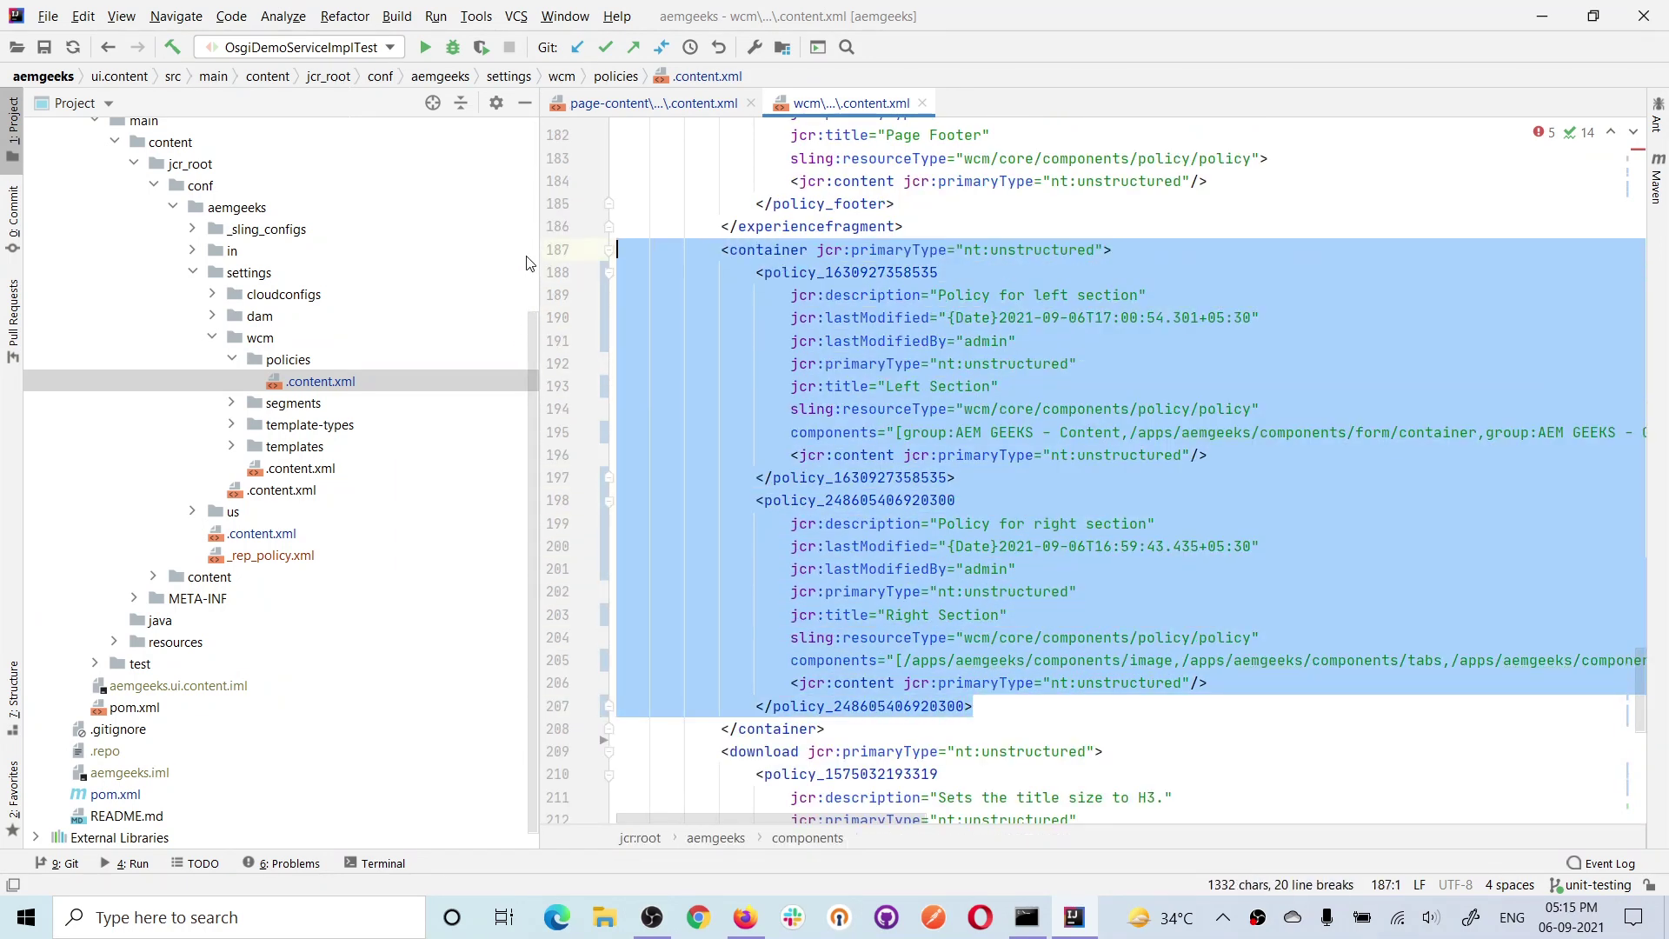
double_click(771, 250)
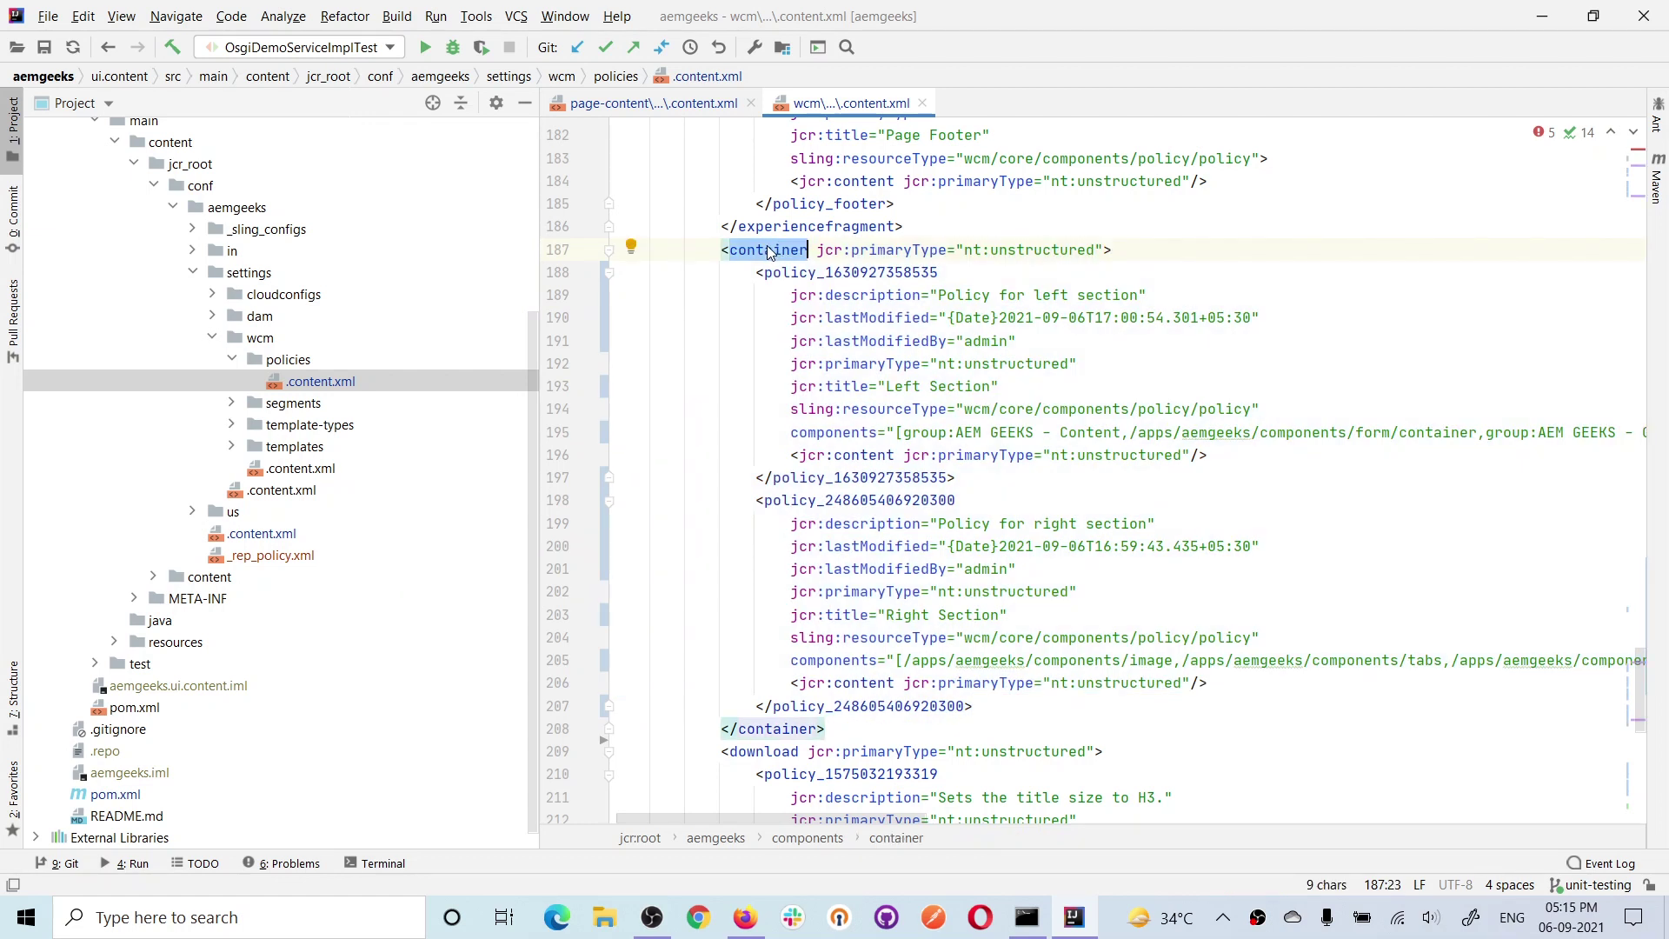
scroll(1121, 382, up, 2)
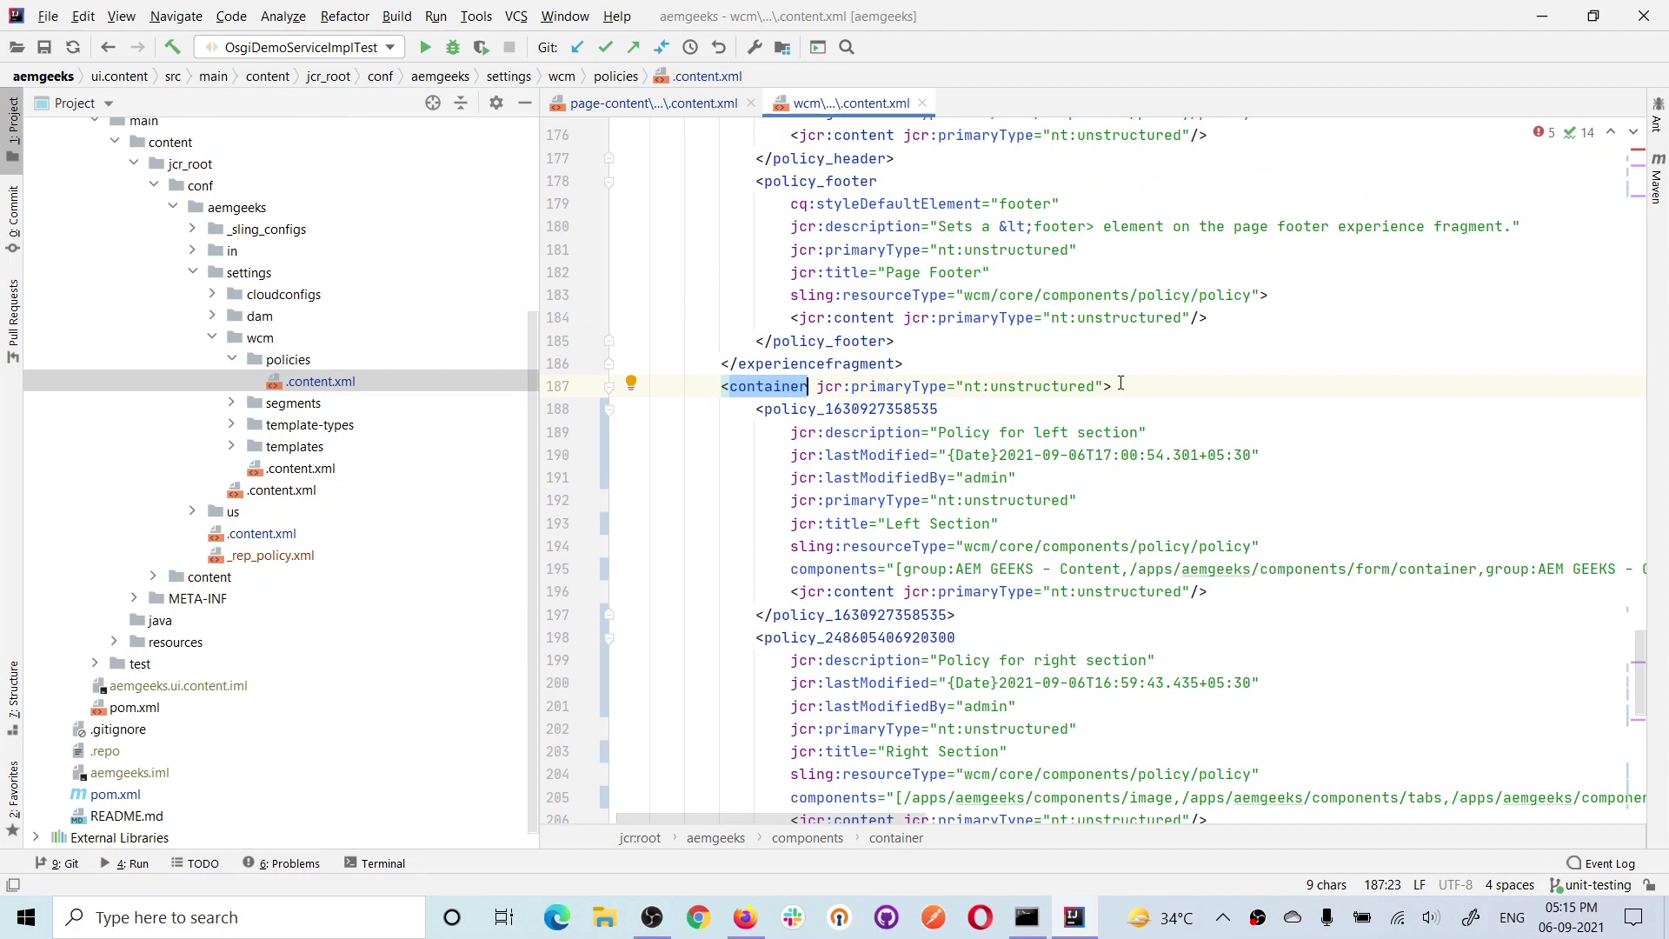